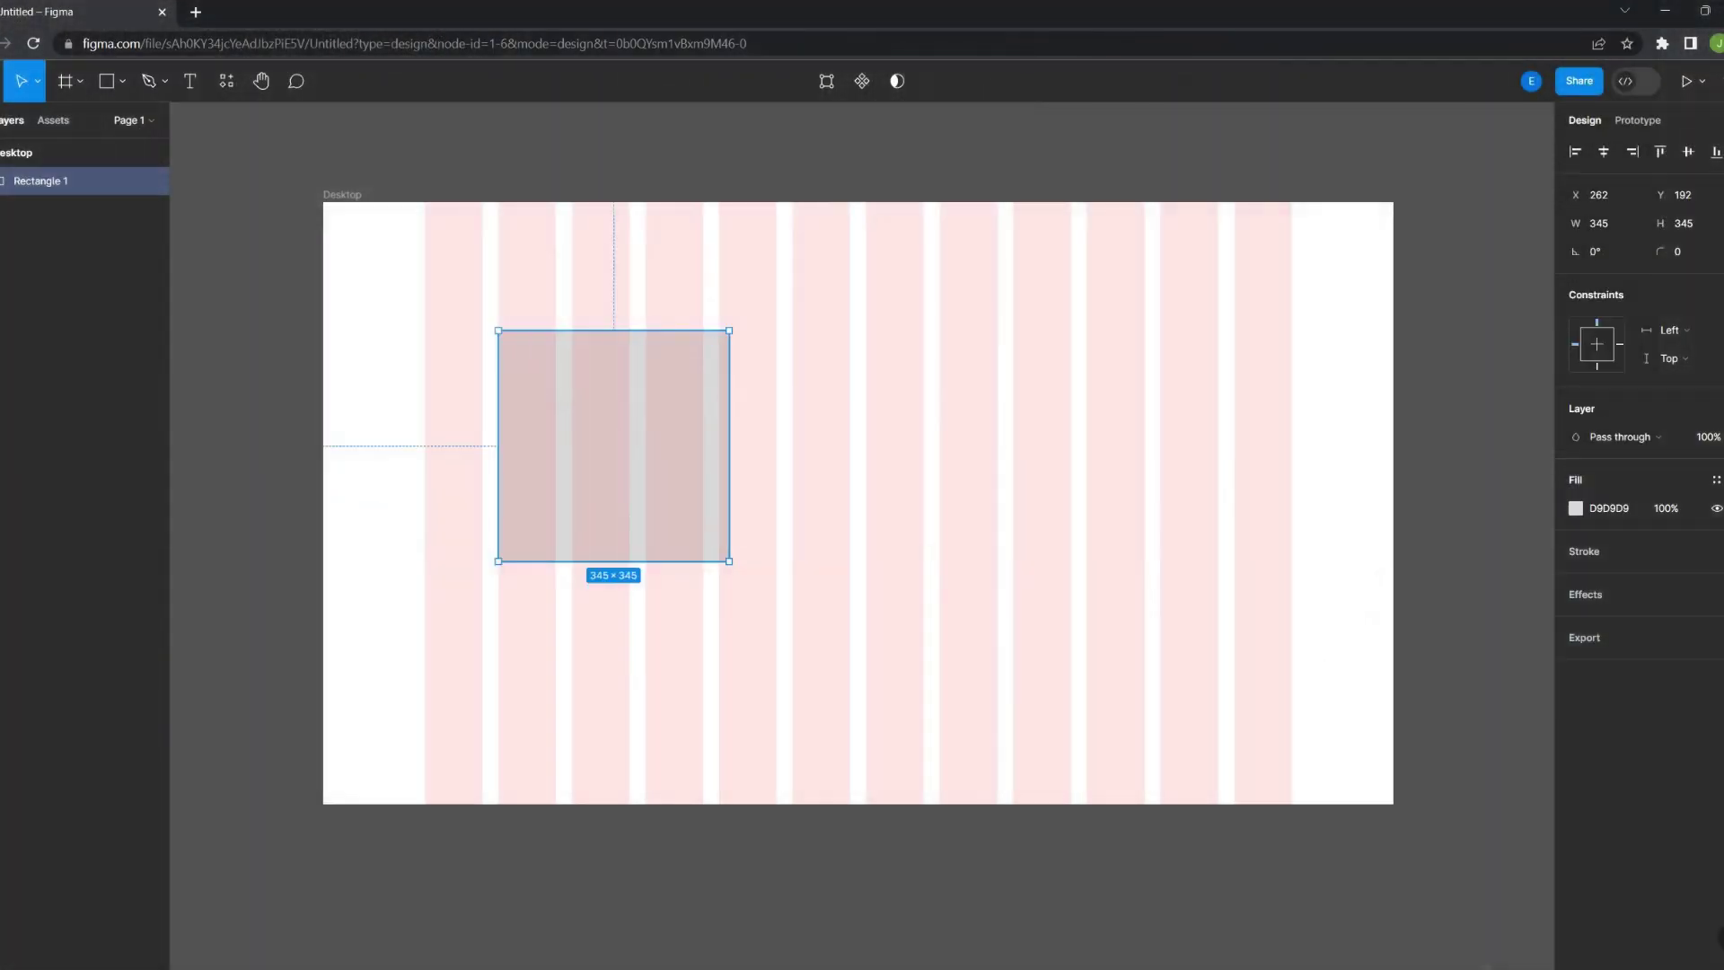
Add a 'Web Designer' heading in Rajdhani right of the image placeholder
left_click(962, 401)
type("Web Designer")
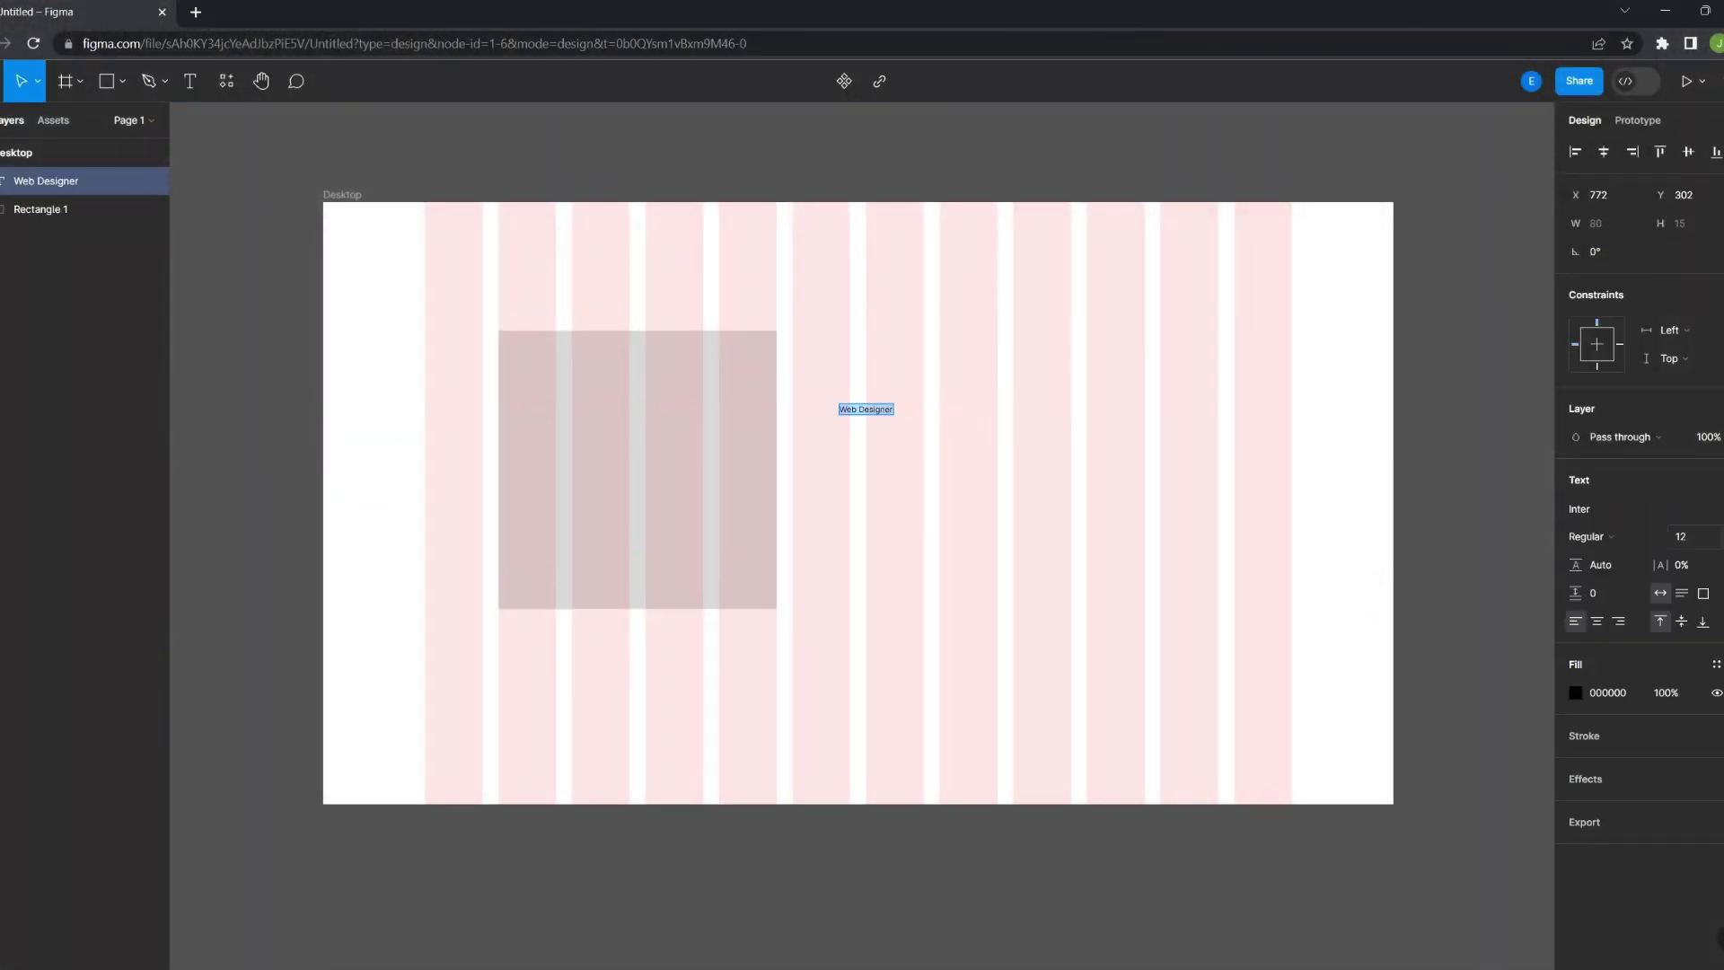
left_click(1579, 509)
left_click(1387, 574)
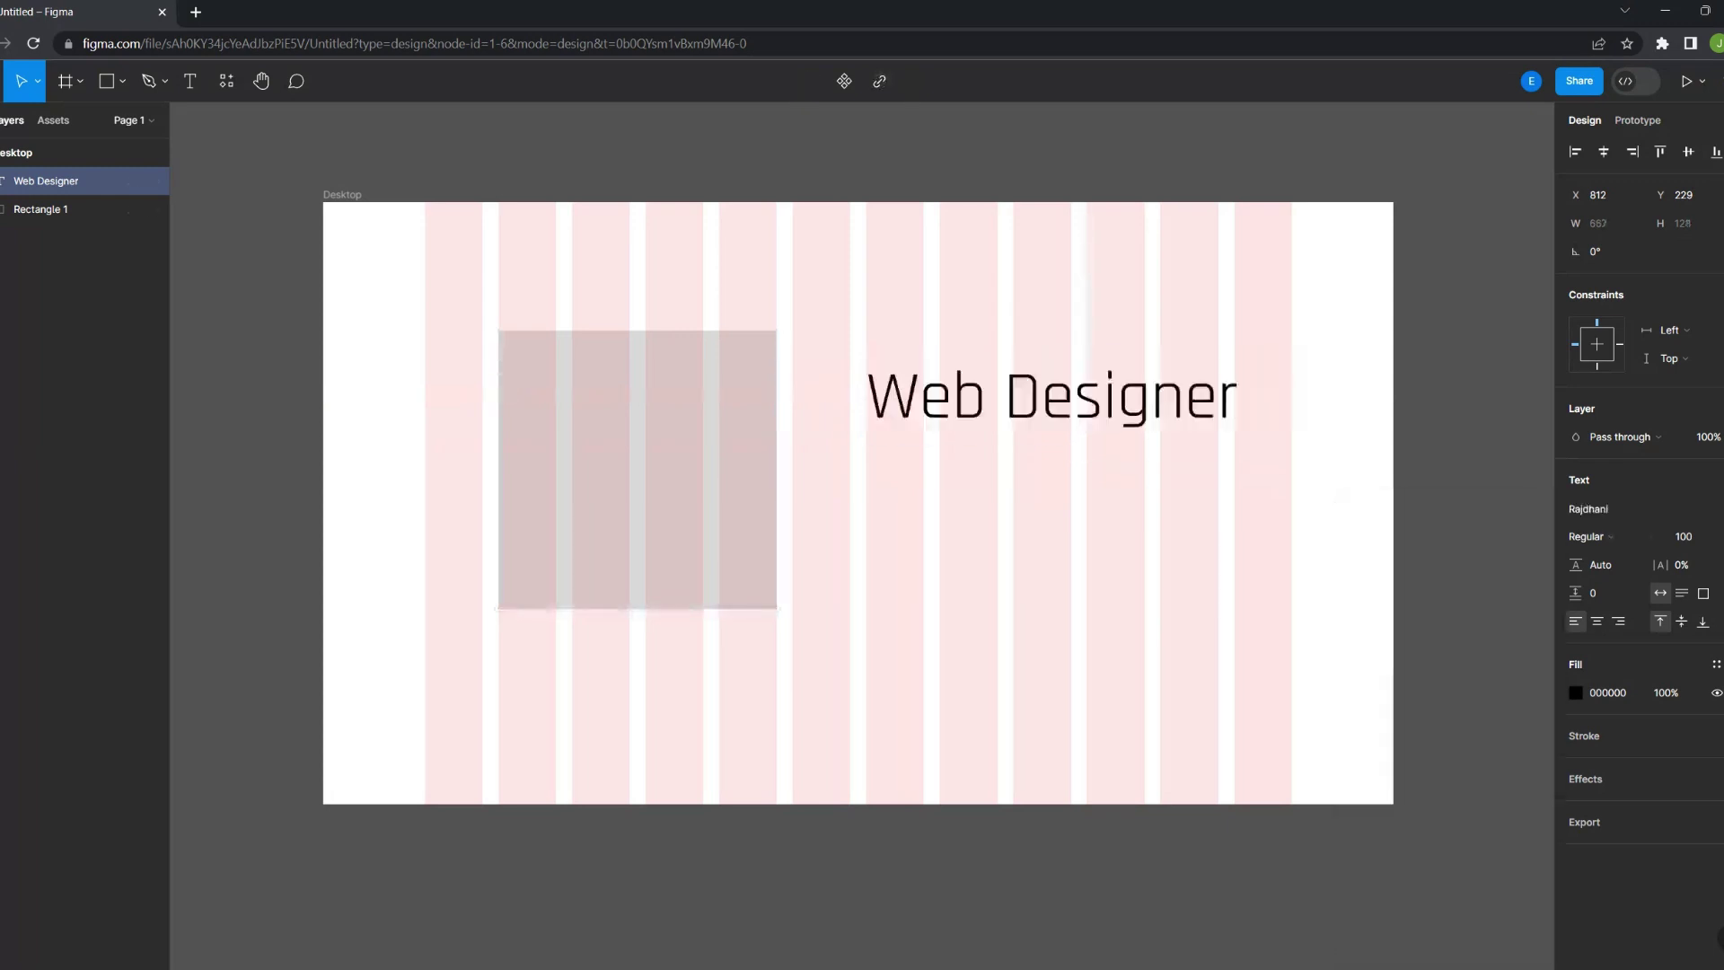
Create a text block below the heading and run Content Reel's Lorem Ipsum on it
key("t")
left_click(907, 579)
type("fsdf")
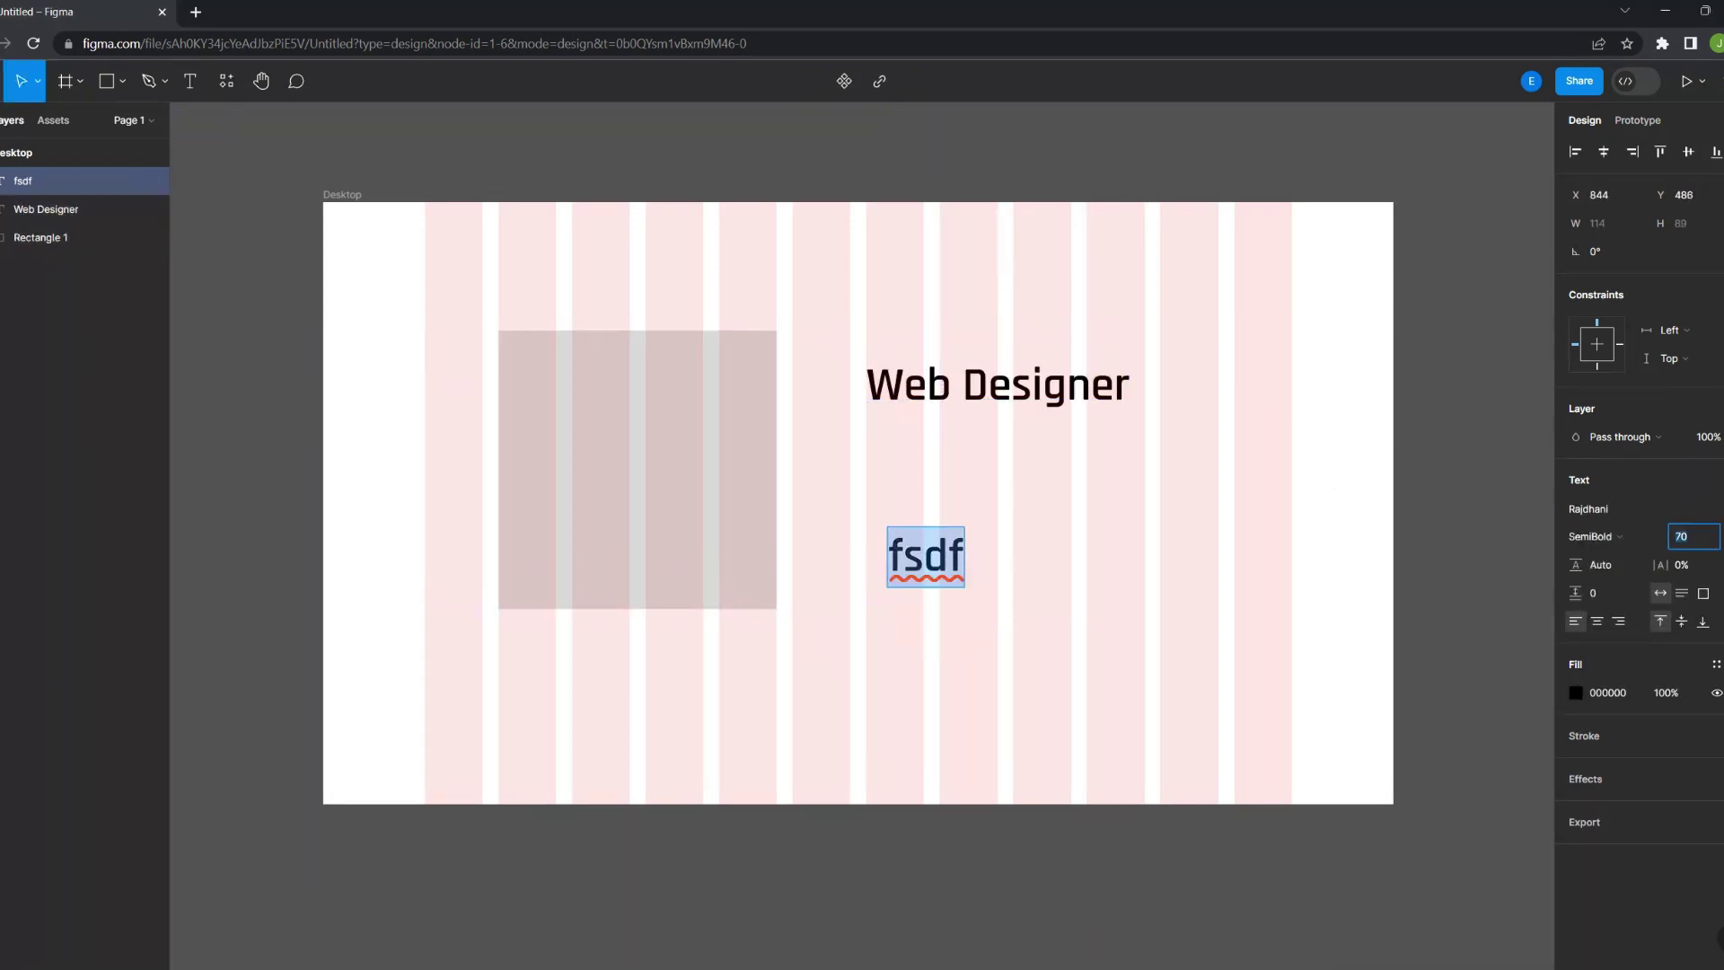
right_click(925, 557)
left_click(1149, 827)
Fill the intro with lorem ipsum and set it to Ubuntu Regular, line height 26
left_click(1276, 432)
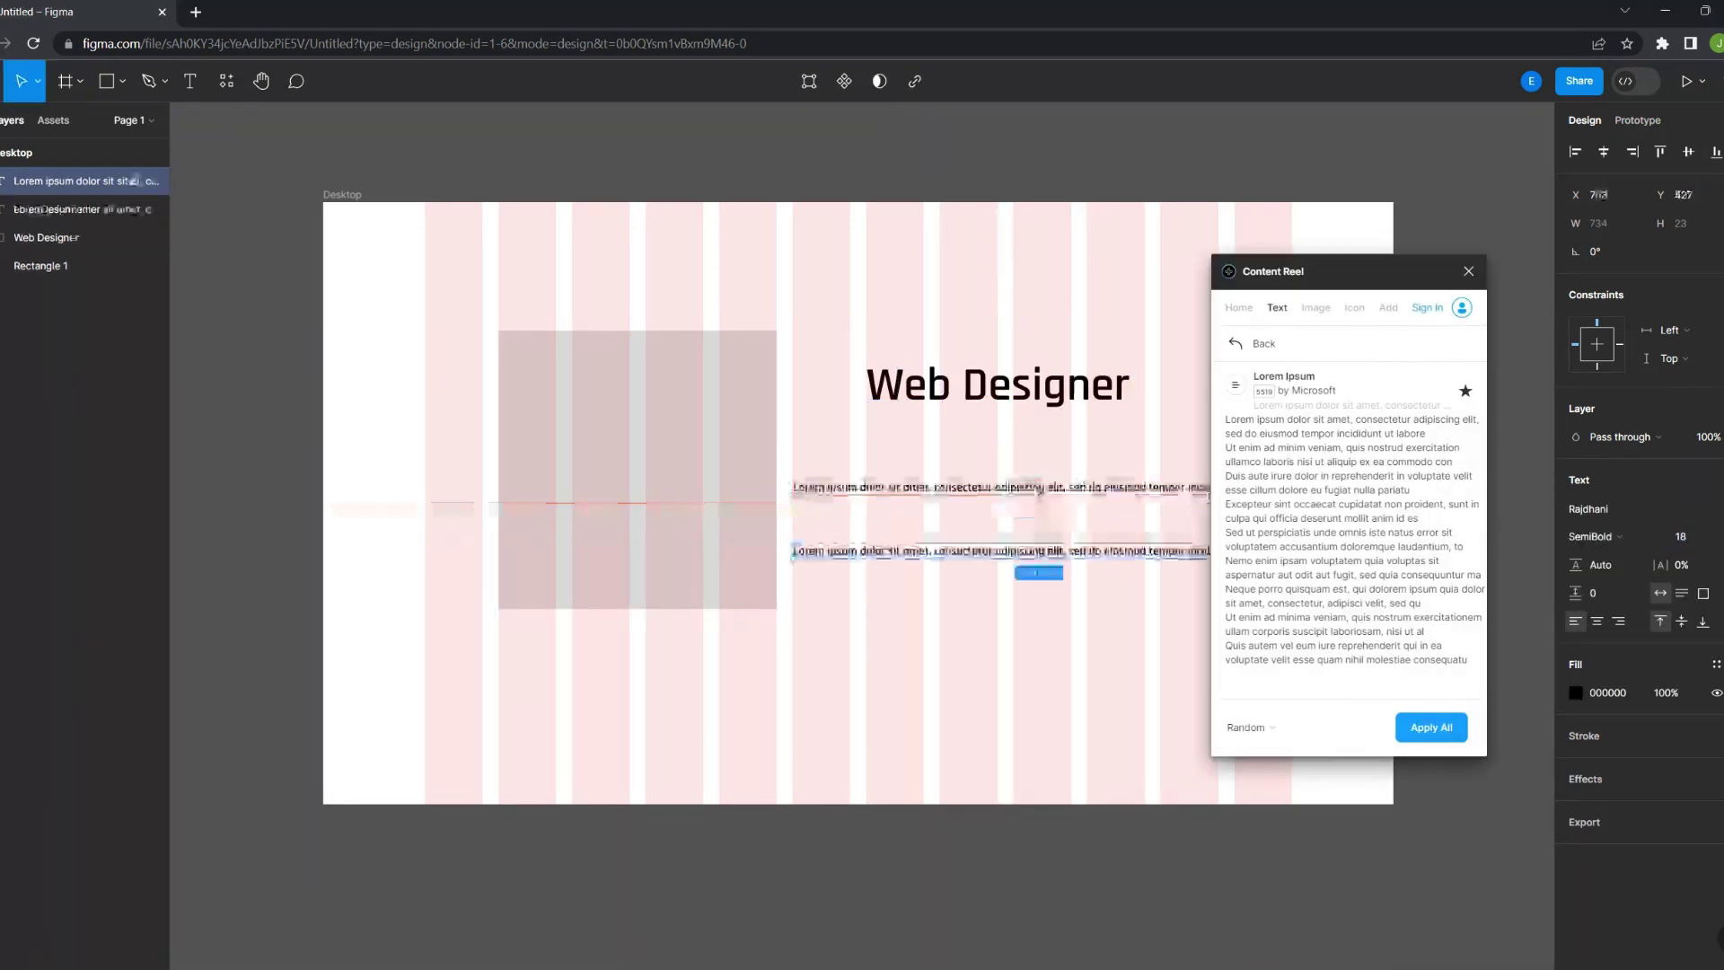
left_click_drag(1309, 385, 1550, 320)
key("shift+2")
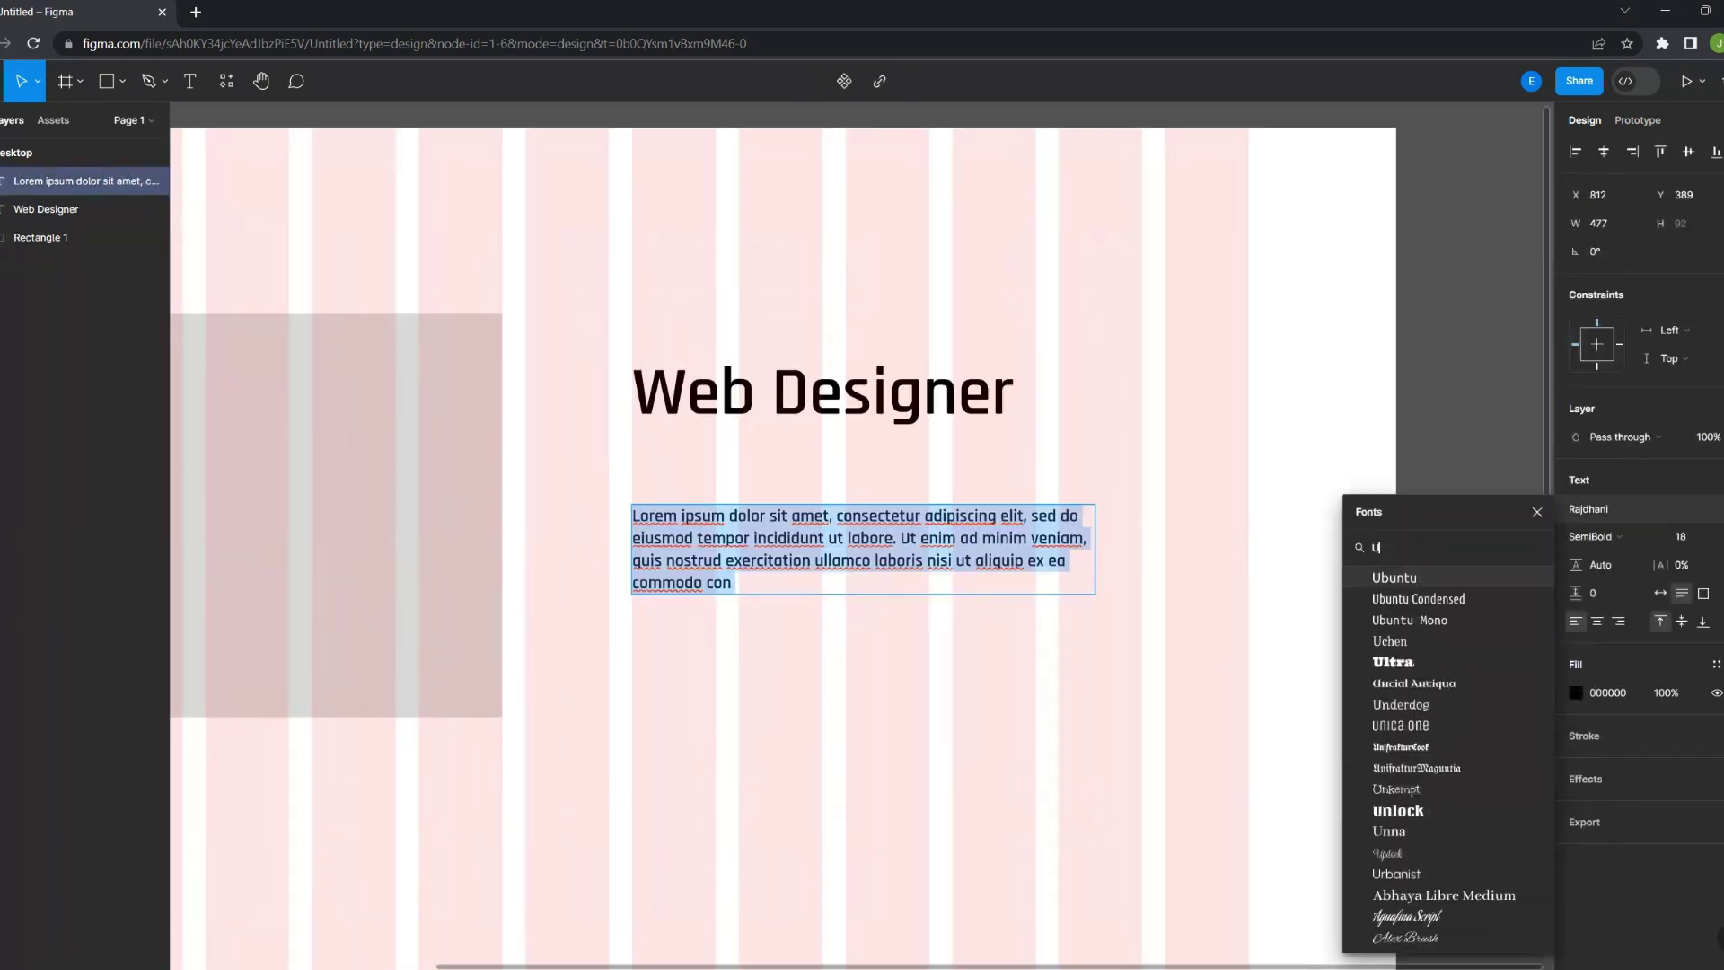
key("ctrl+b")
key("Escape")
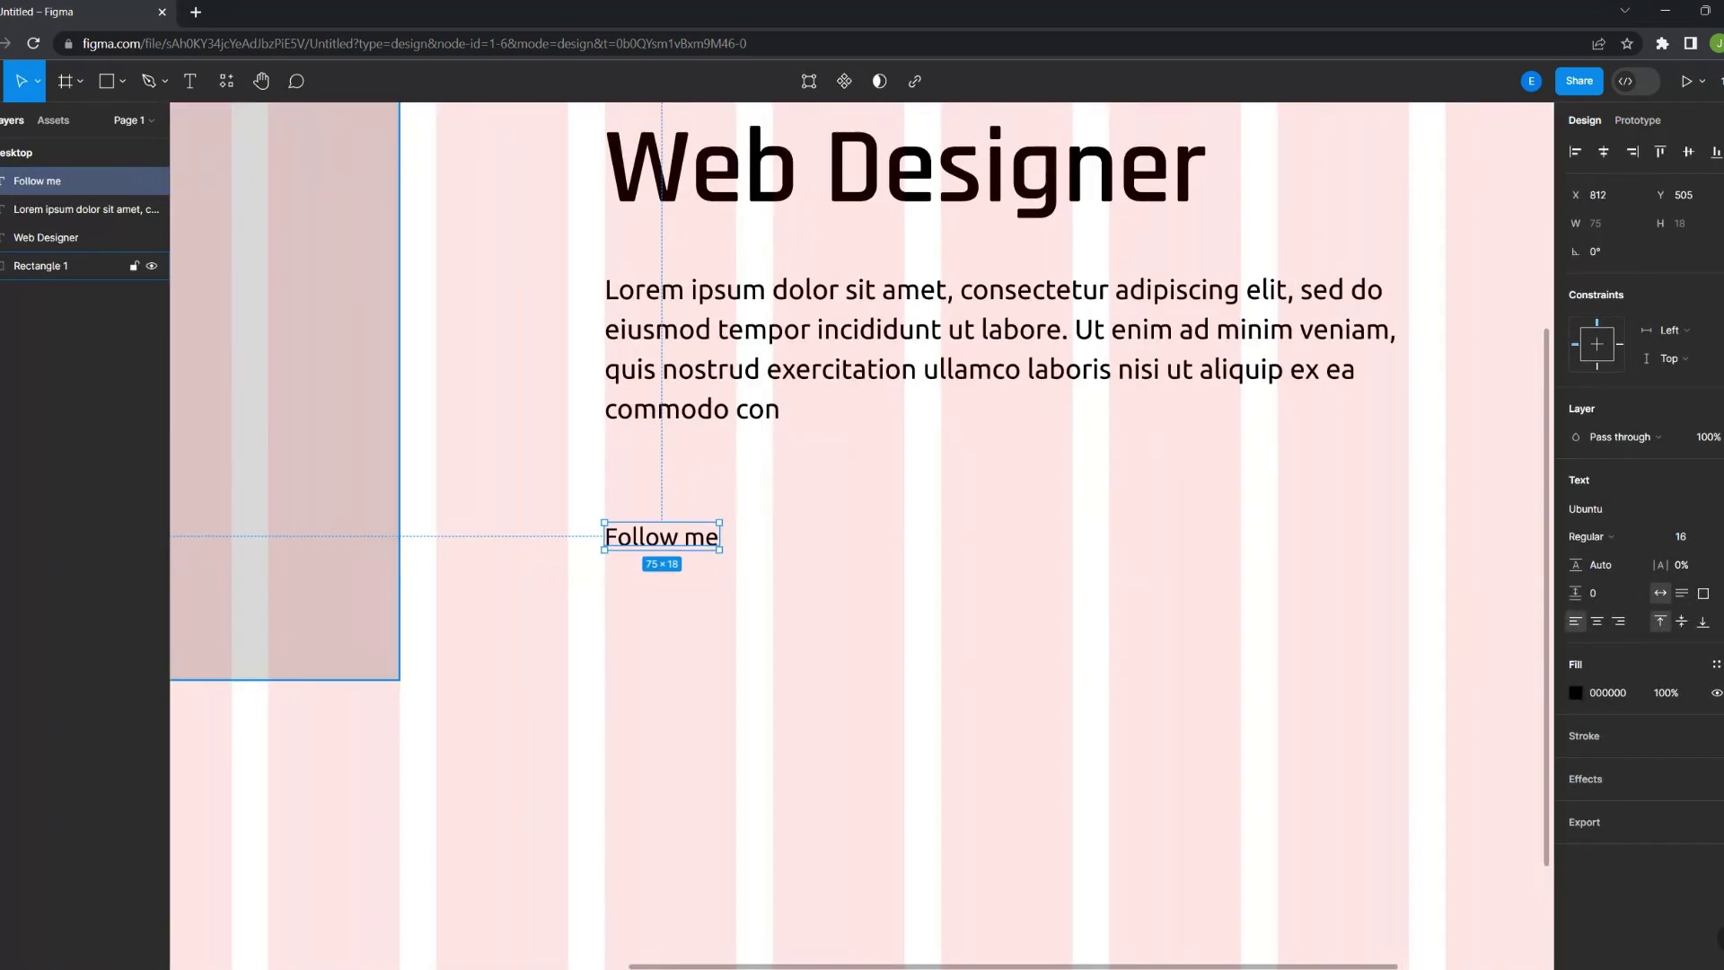
Draw a thin divider rectangle right of the Follow me text
key("r")
left_click_drag(772, 535, 910, 548)
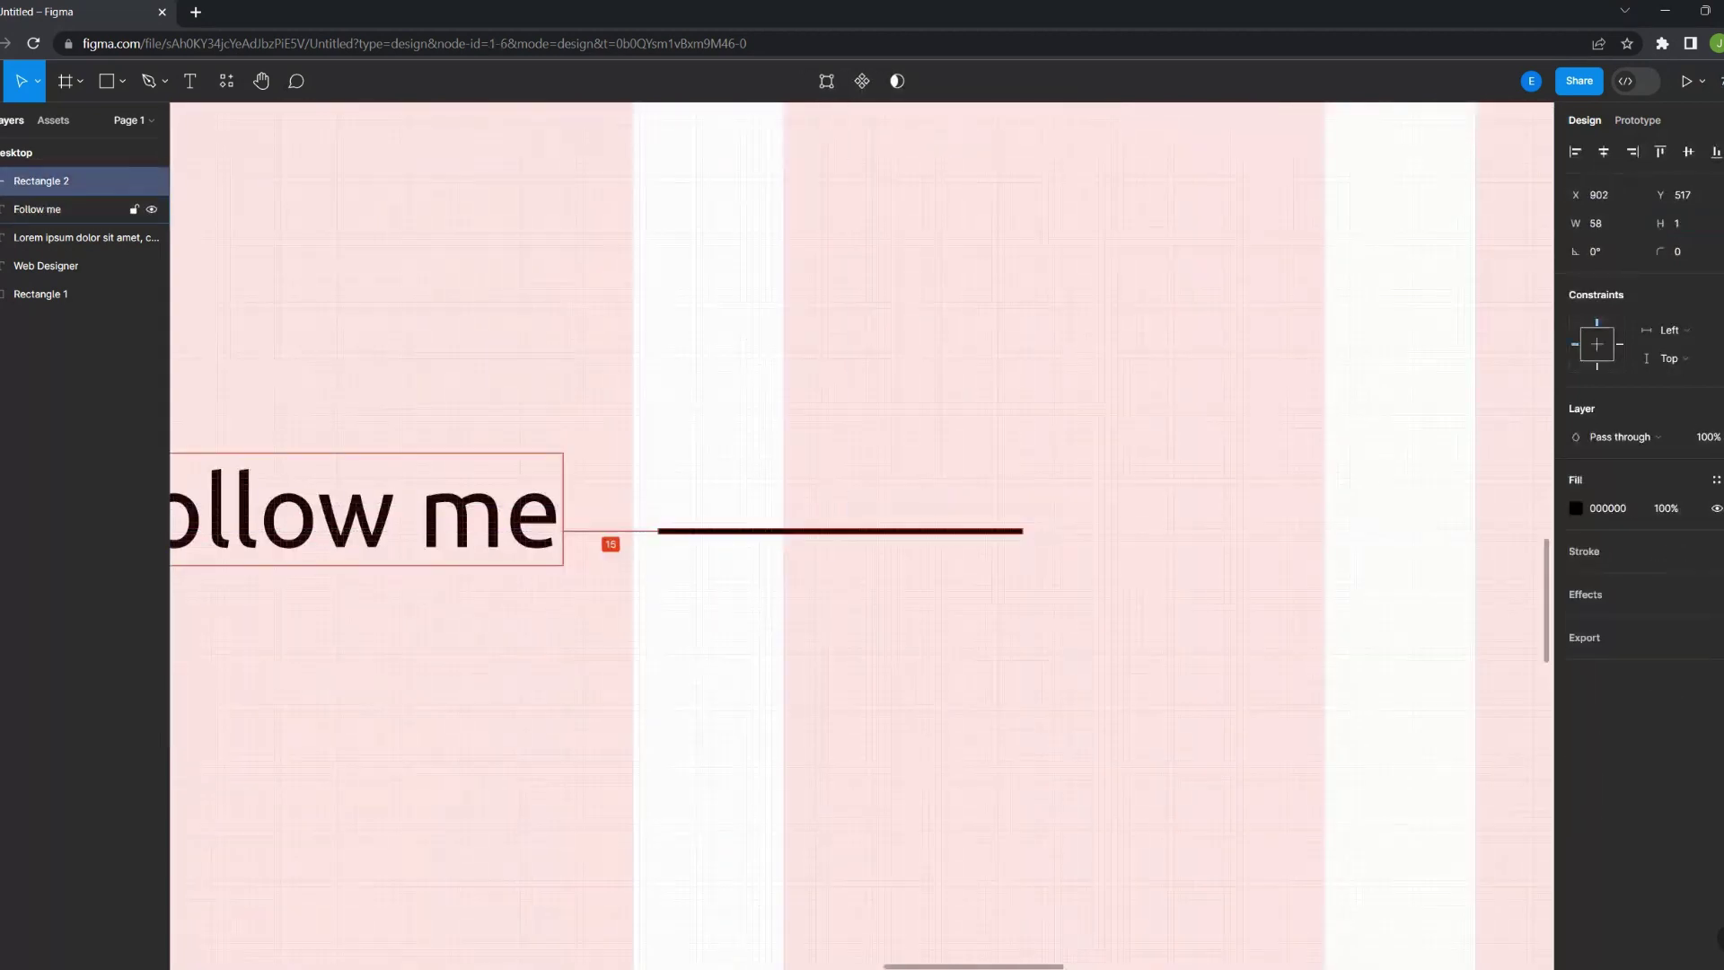
key("Escape")
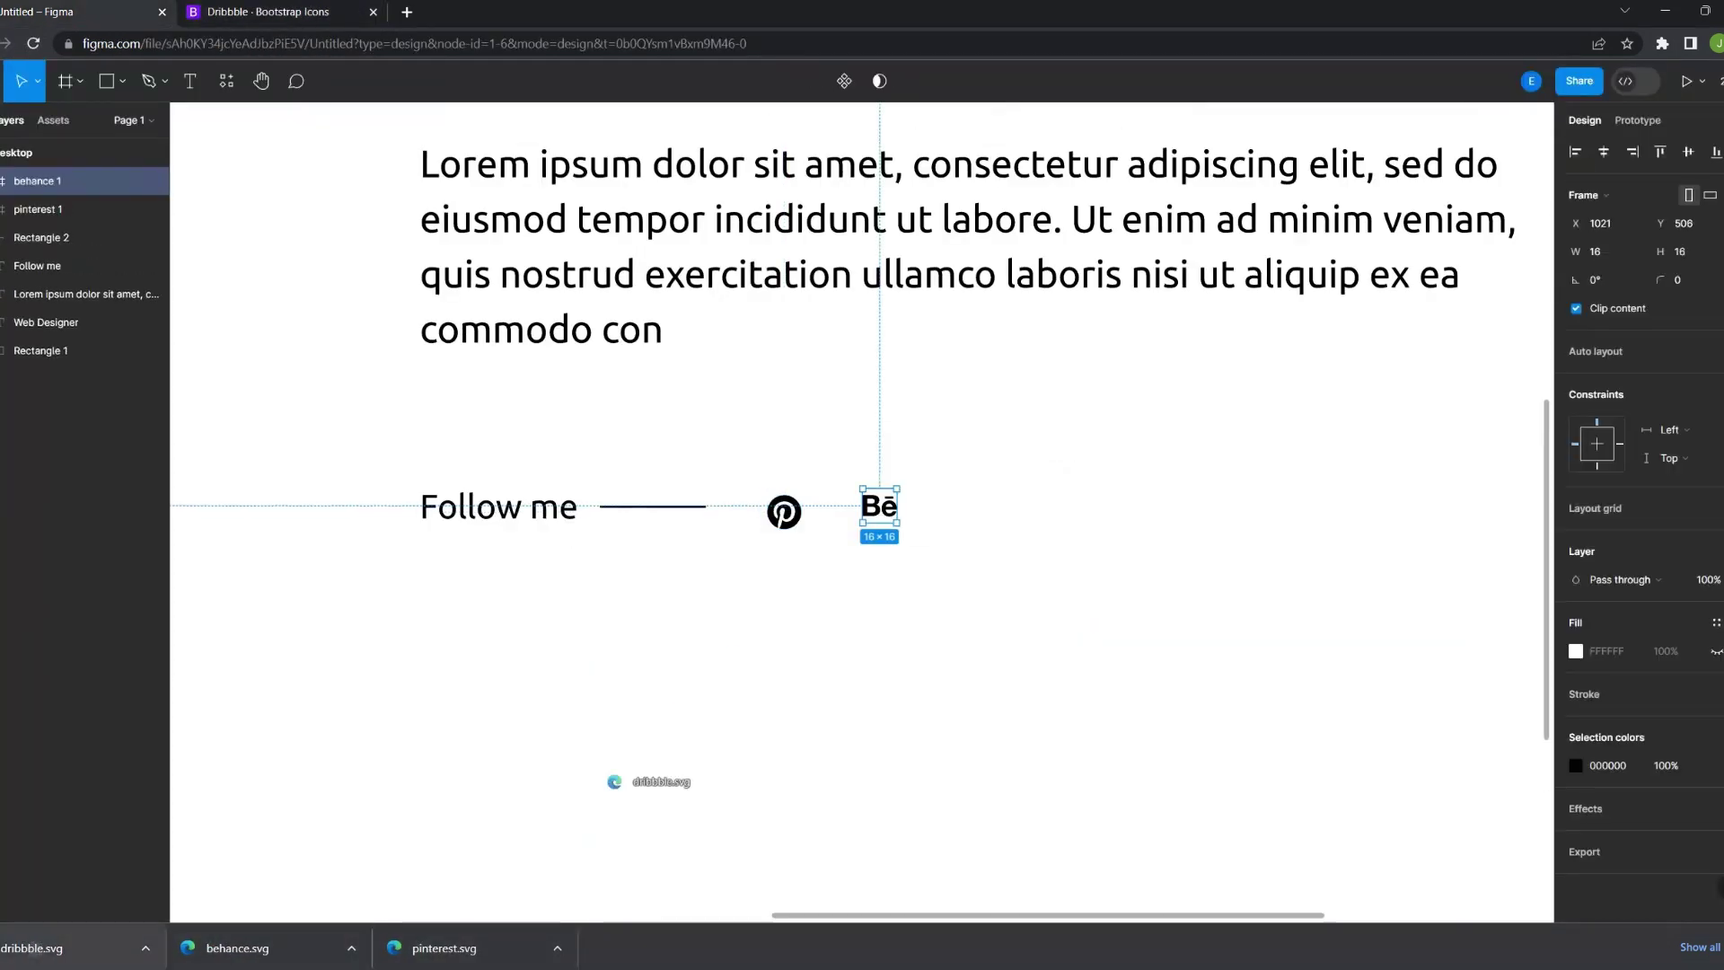
Add the Dribbble icon beside Behance and group the social icons with the Follow me row
left_click_drag(614, 781, 979, 508)
left_click(38, 237, "shift")
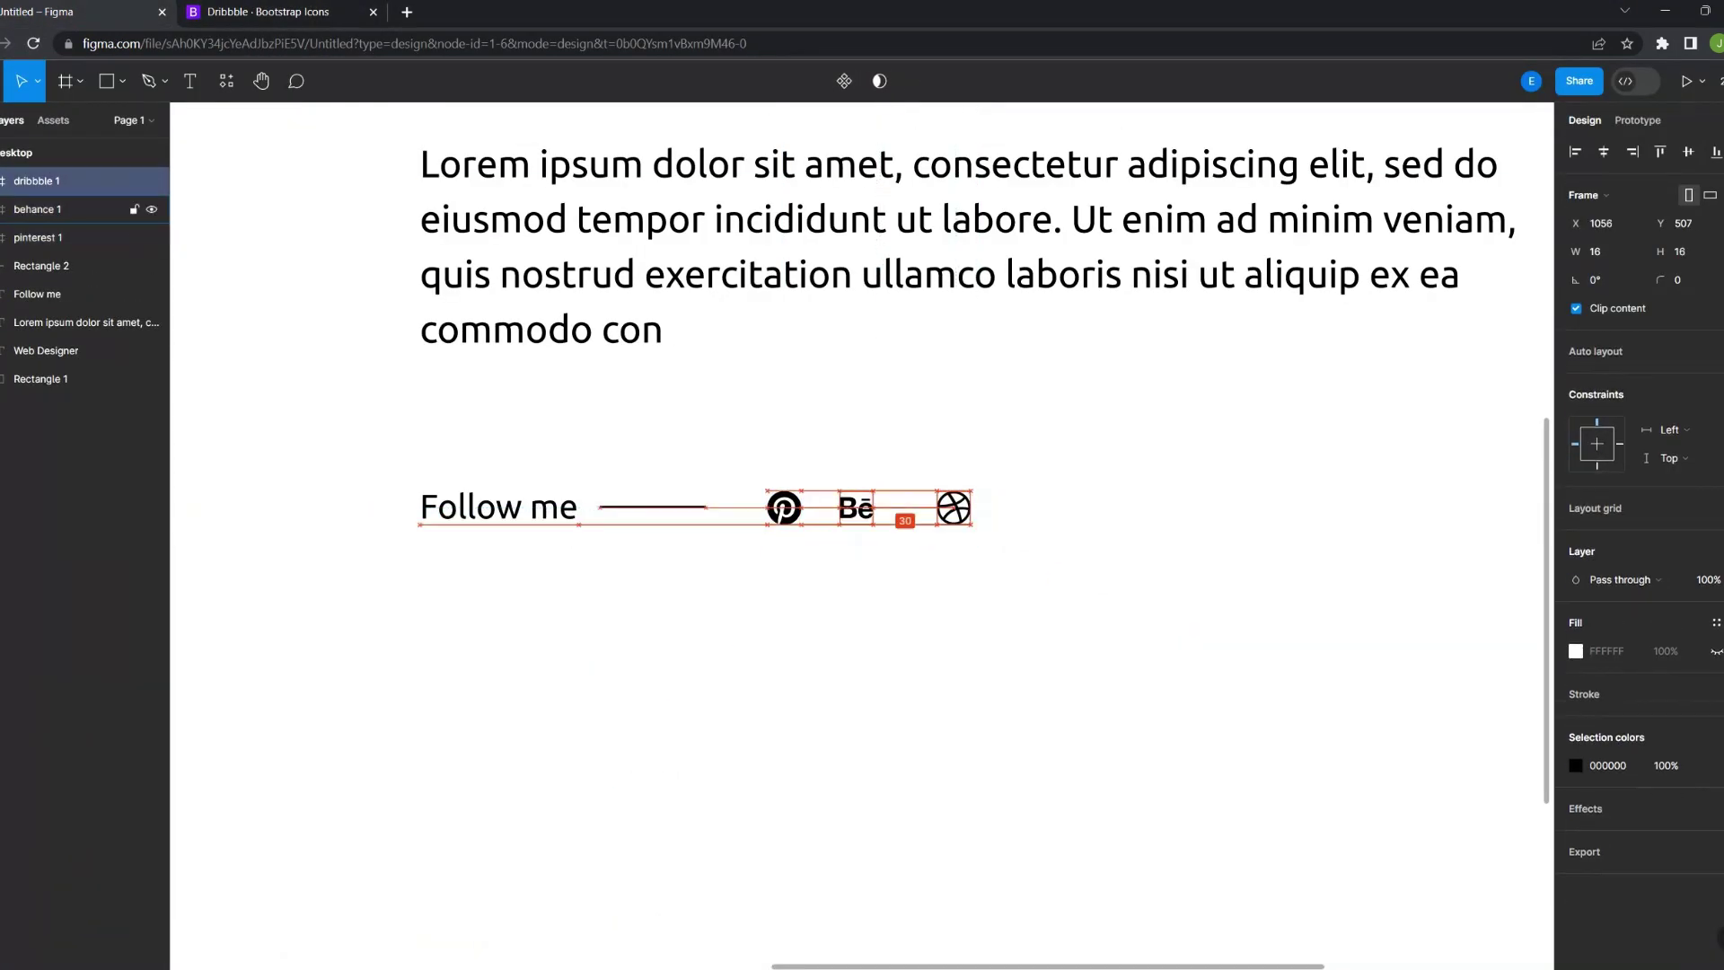
key("ctrl+g")
scroll(966, 527, "down", 5)
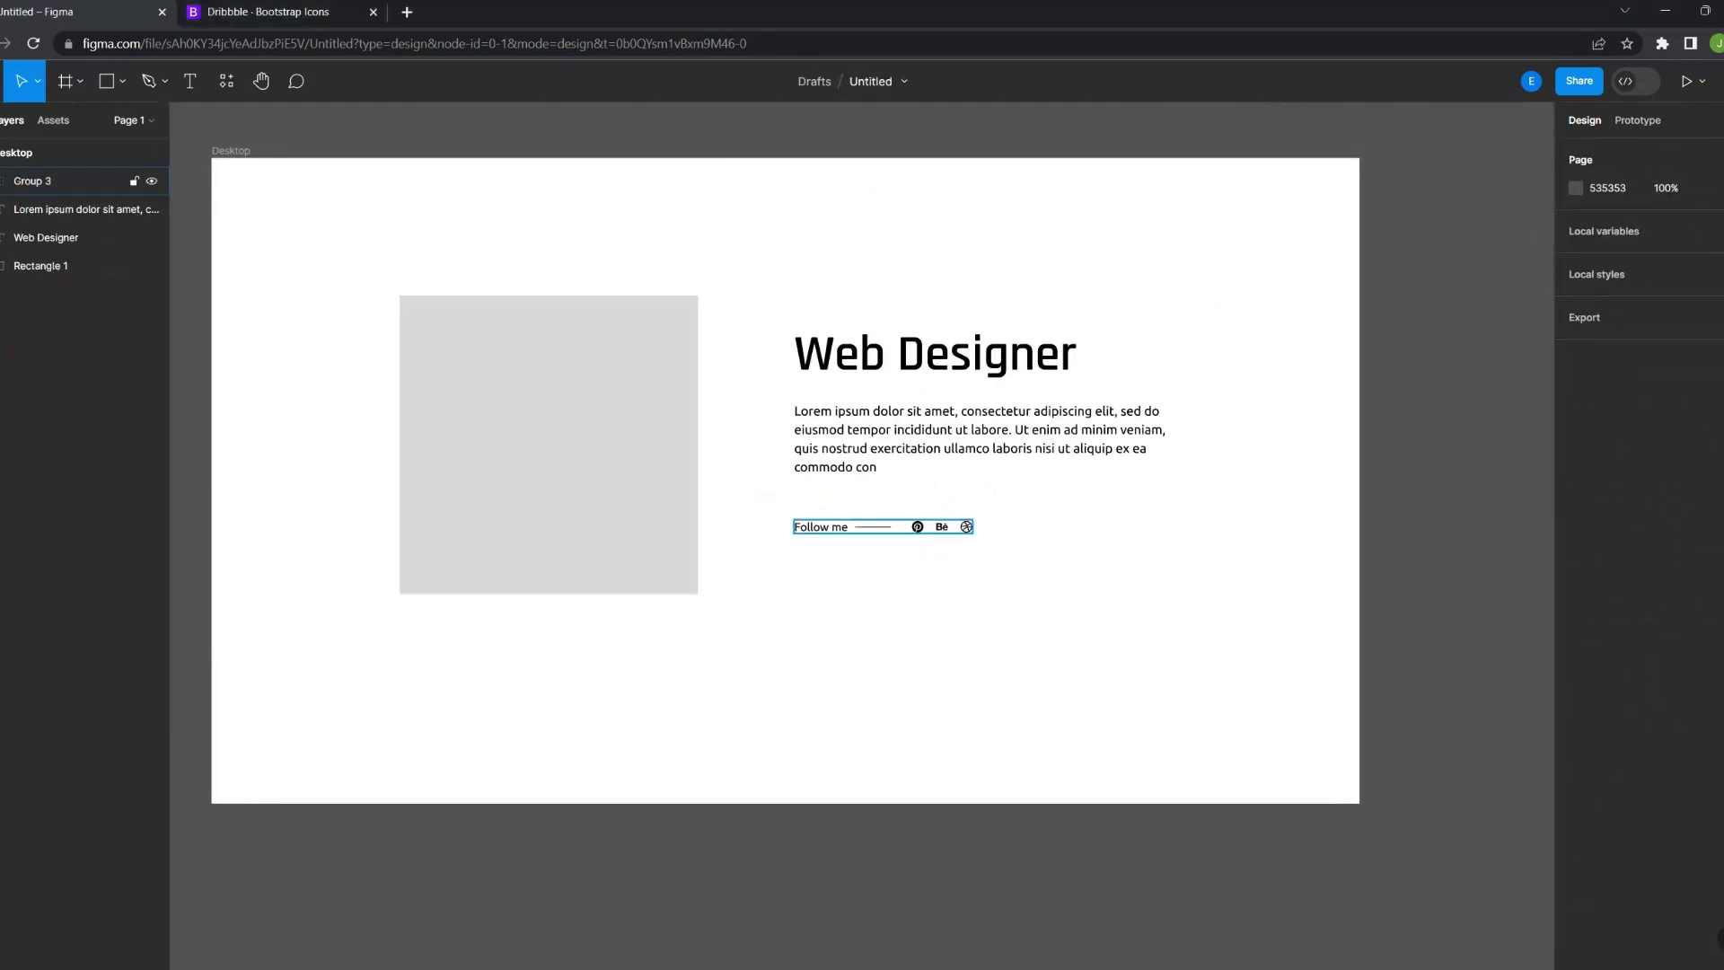
key("Tab")
scroll(772, 503, "up", 2)
Build a Contact Me button from a rectangle and bold label, grouped together
key("ctrl+shift+4")
key("r")
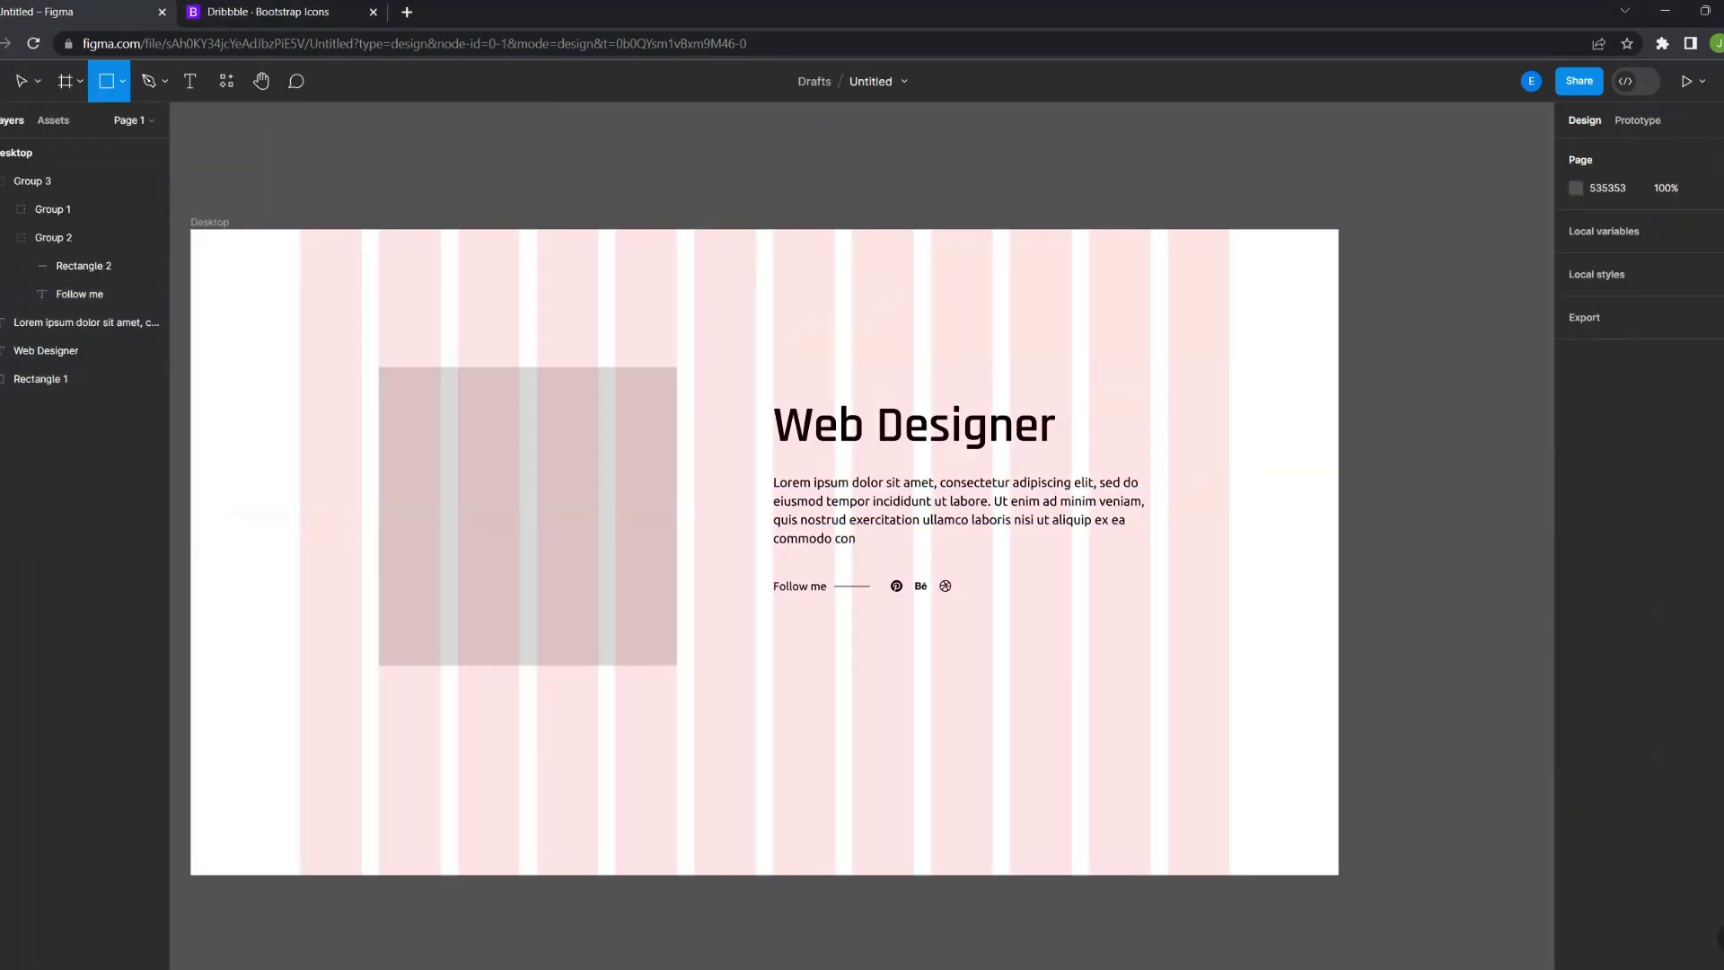
scroll(914, 689, "up", 3)
key("t")
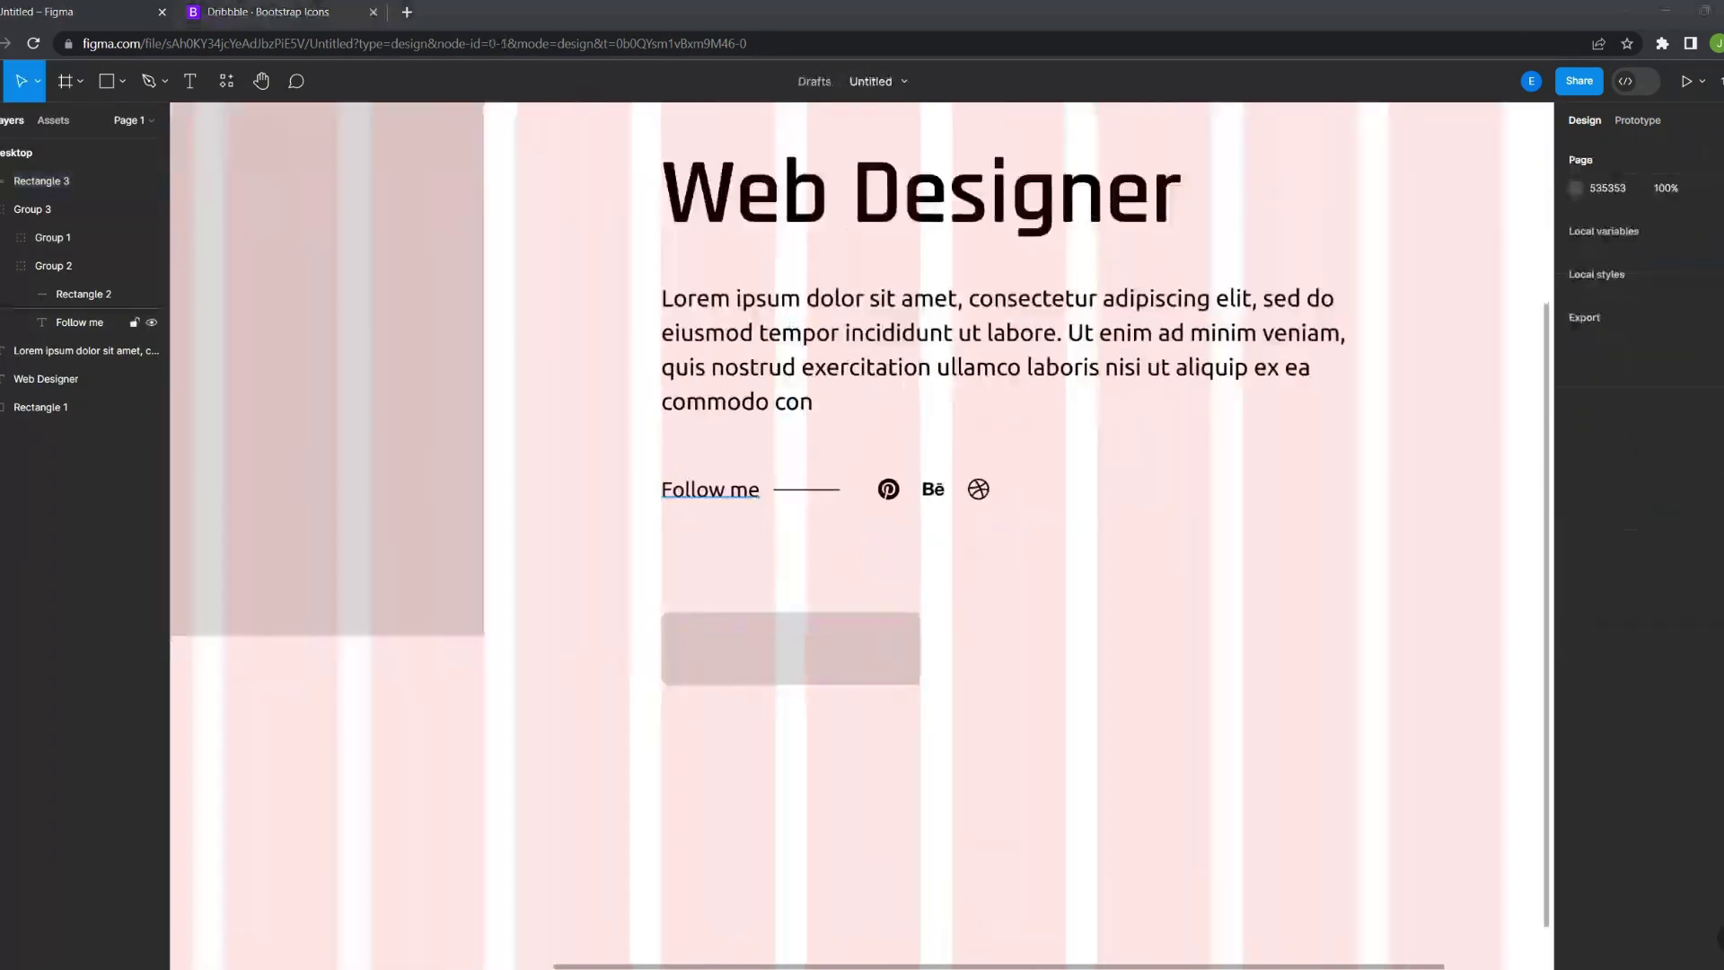
left_click(687, 639)
type("Contact Me")
key("ctrl+a")
left_click(1608, 536)
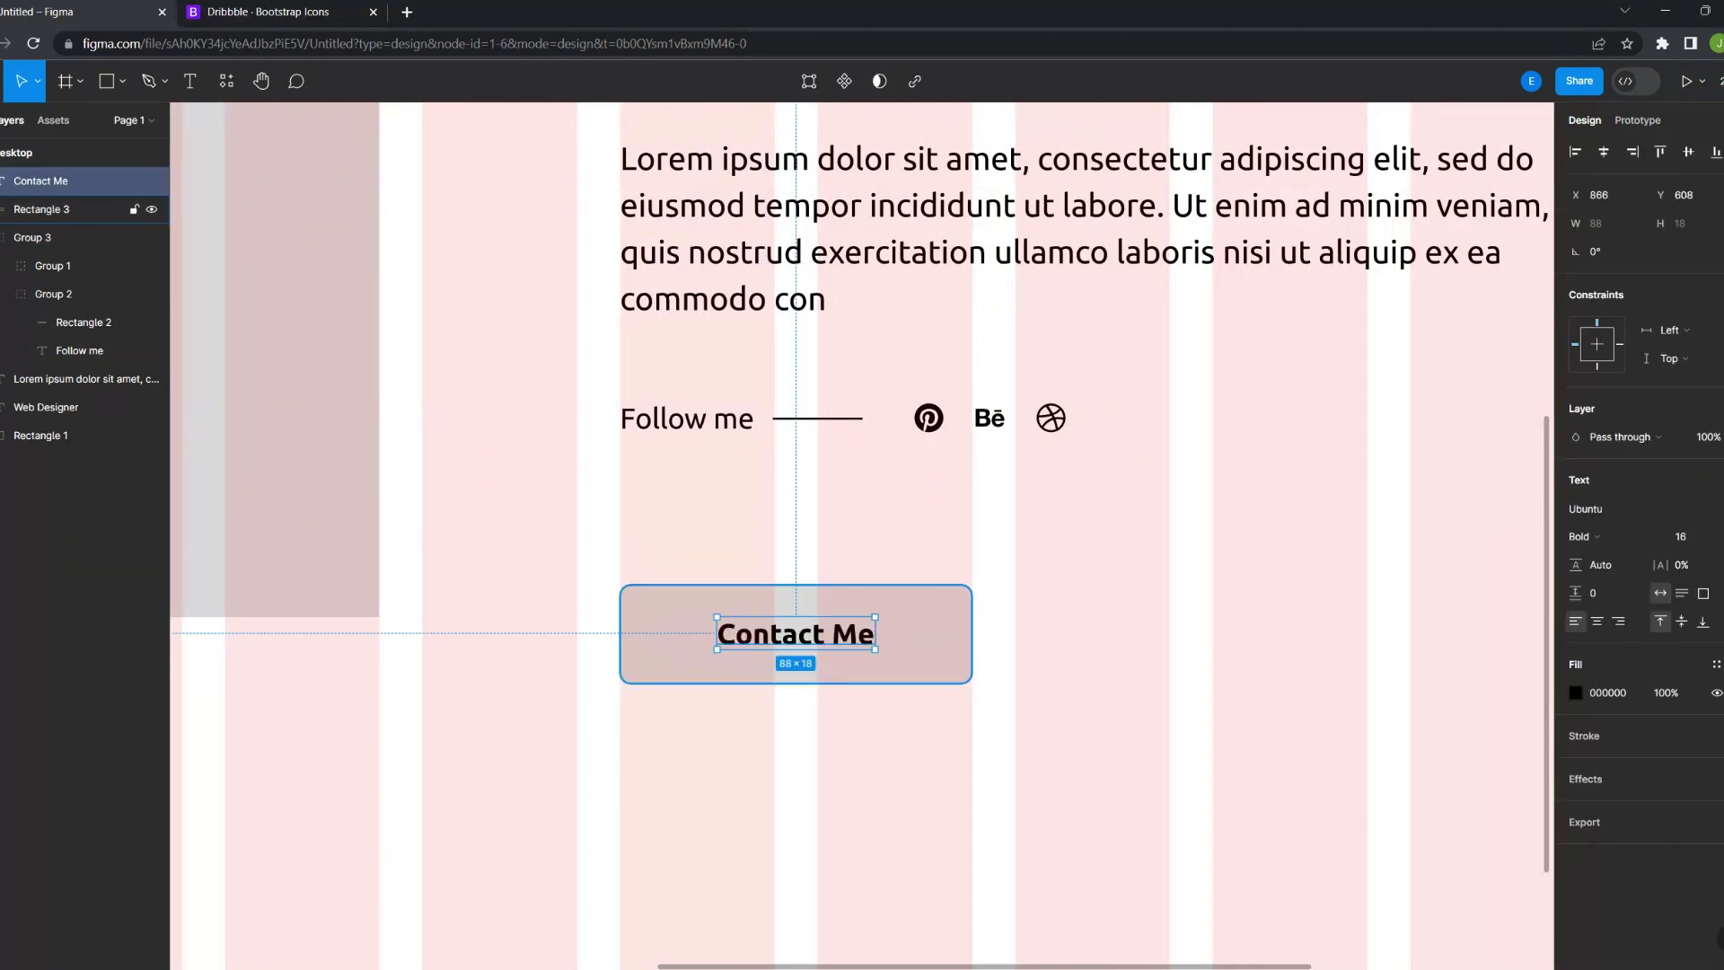
key("ctrl+g")
key("shift+1")
Group the hero text layers with the image placeholder and hide the layout grid
left_click(46, 378, "shift")
key("ctrl+g")
key("Escape")
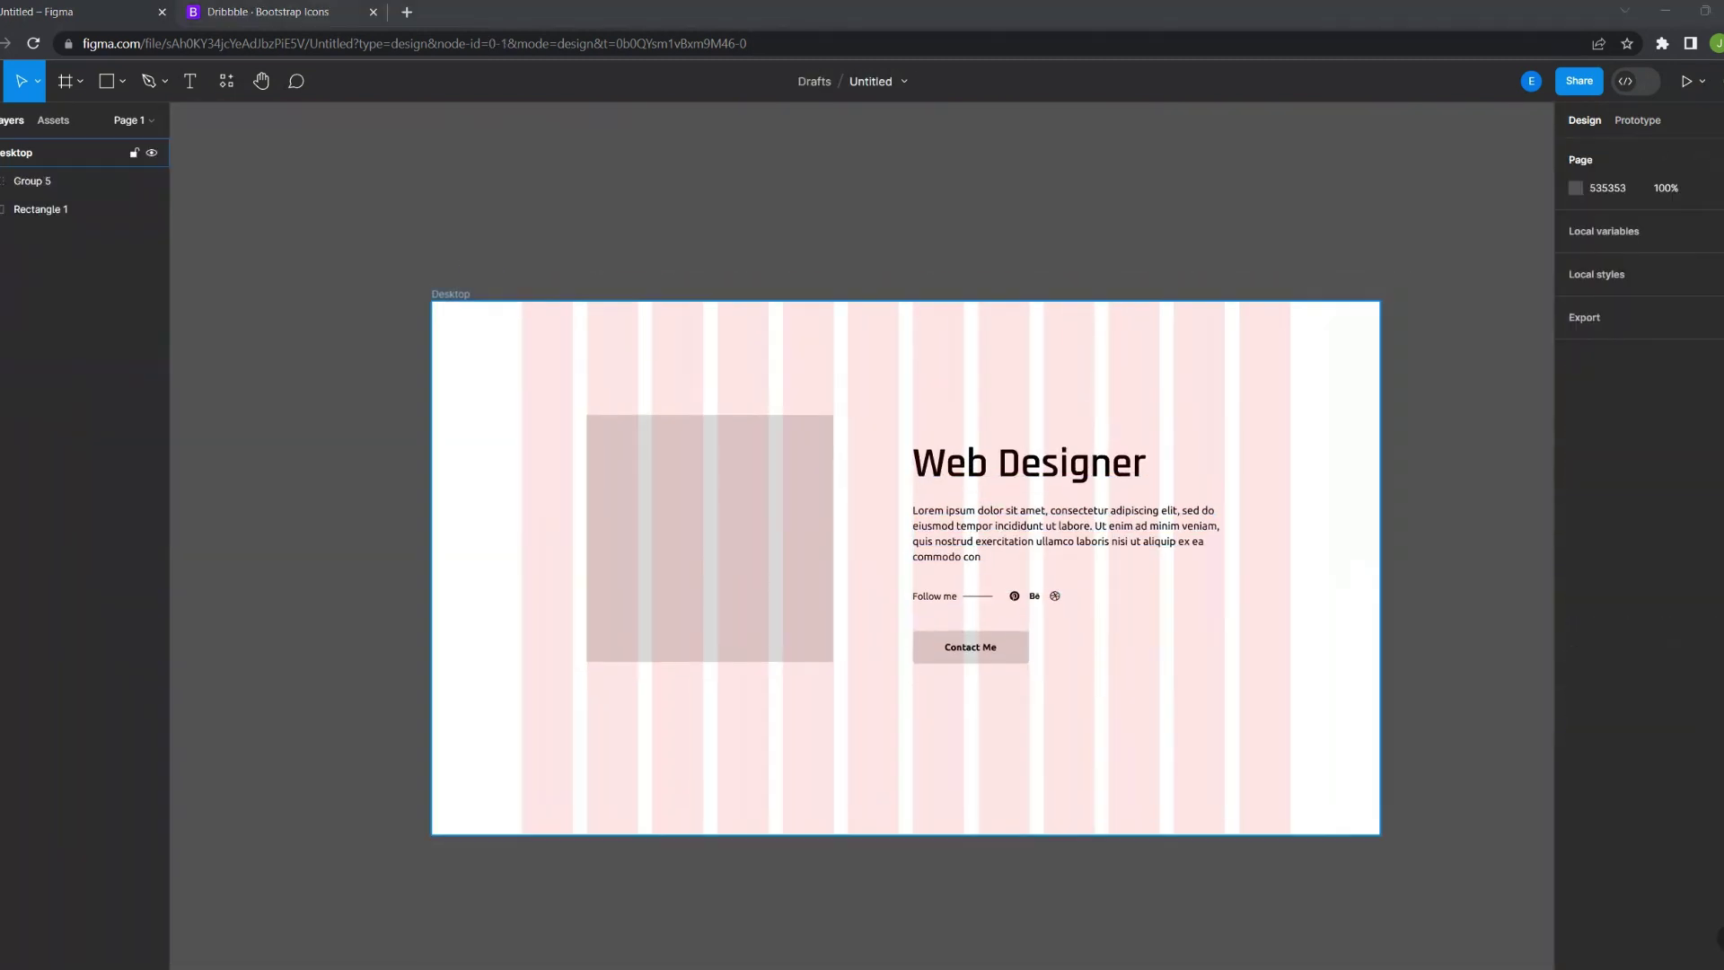
left_click(40, 209)
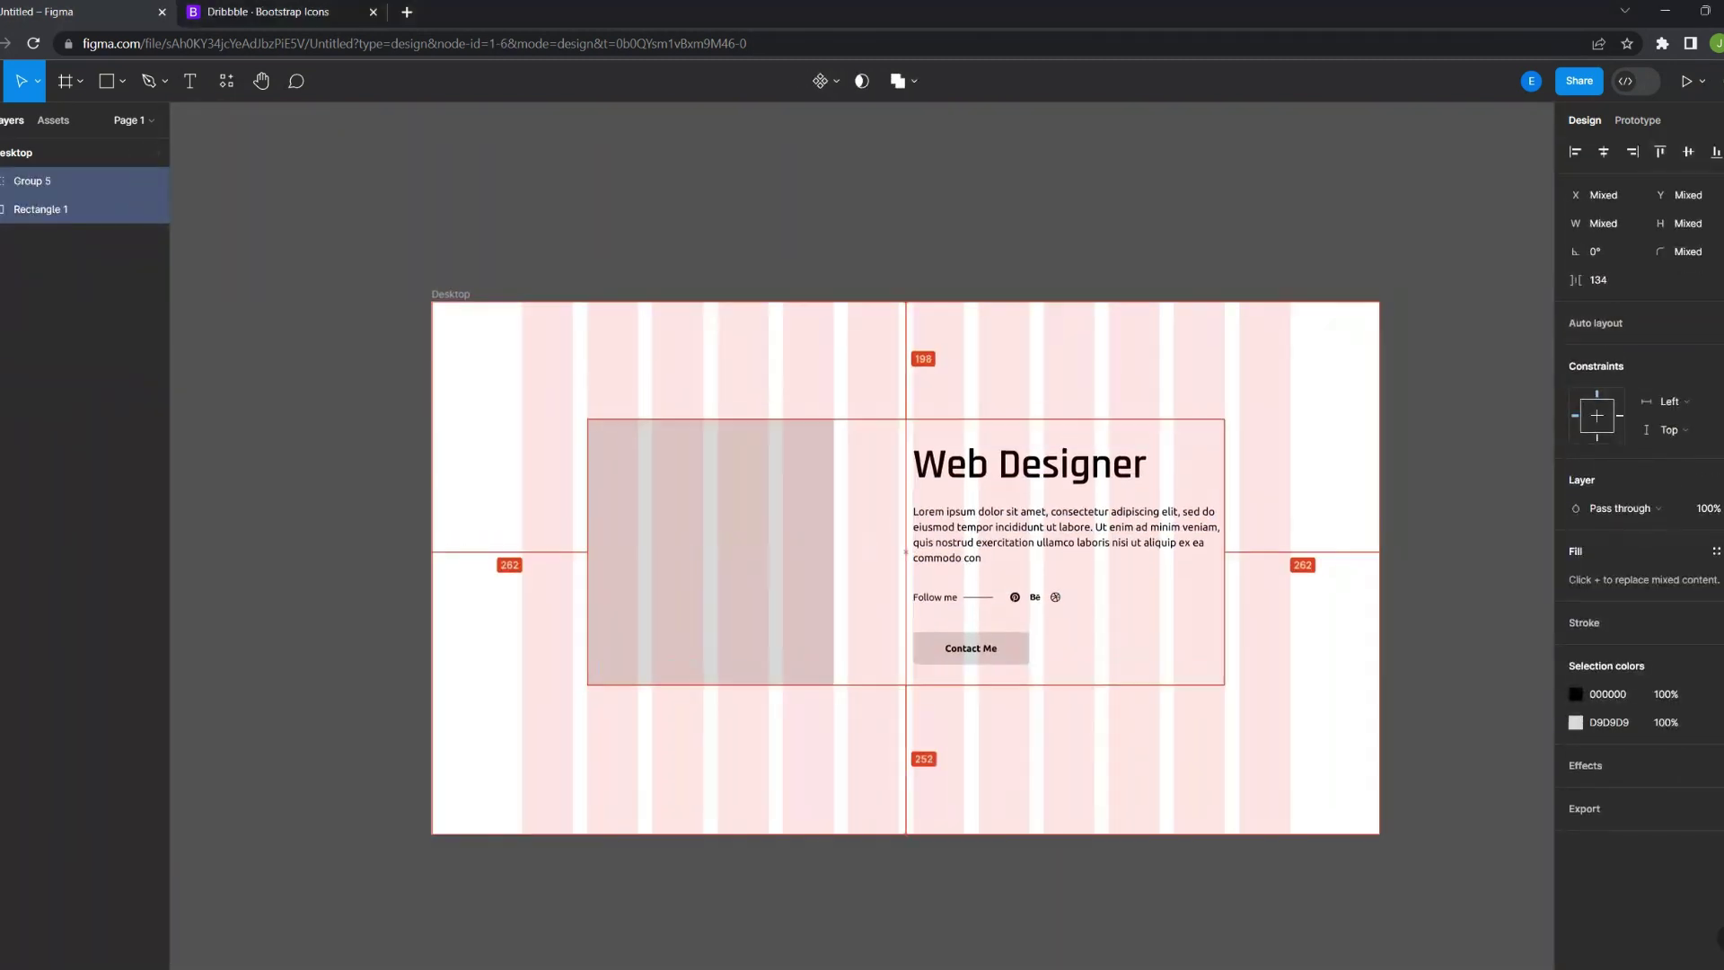
key("Escape")
key("ctrl+shift+4")
type("Terell")
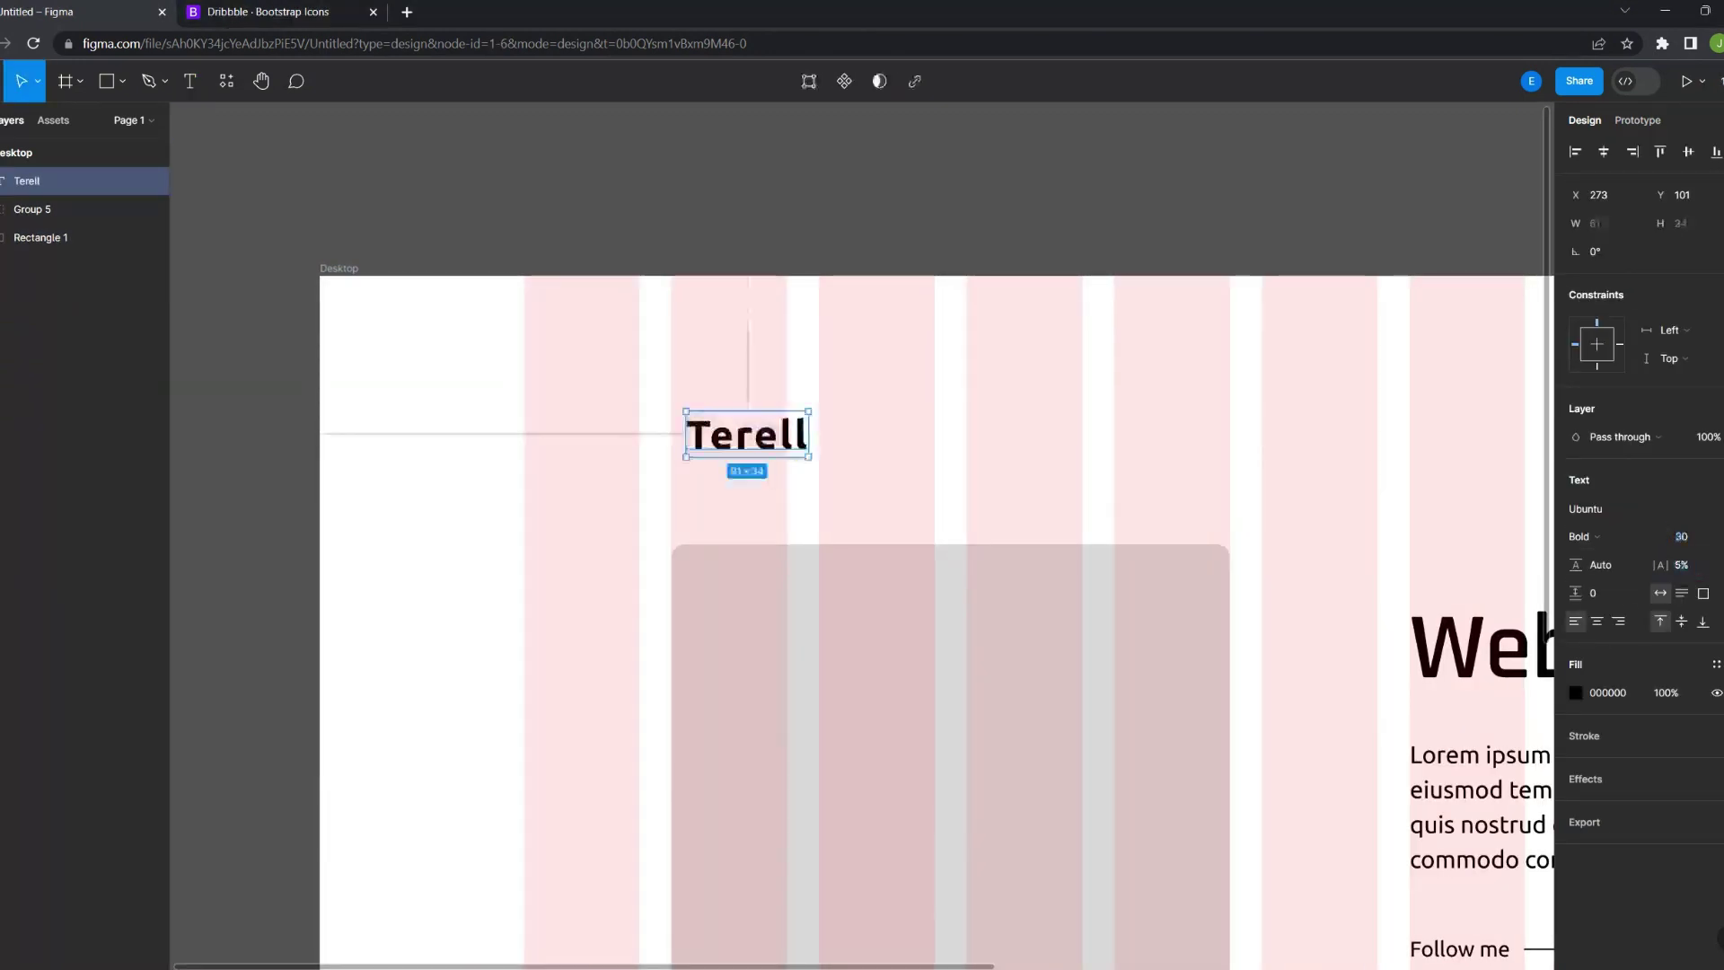
Group a square Bootstrap icon with the Terell name as the logo
key("ctrl+Tab")
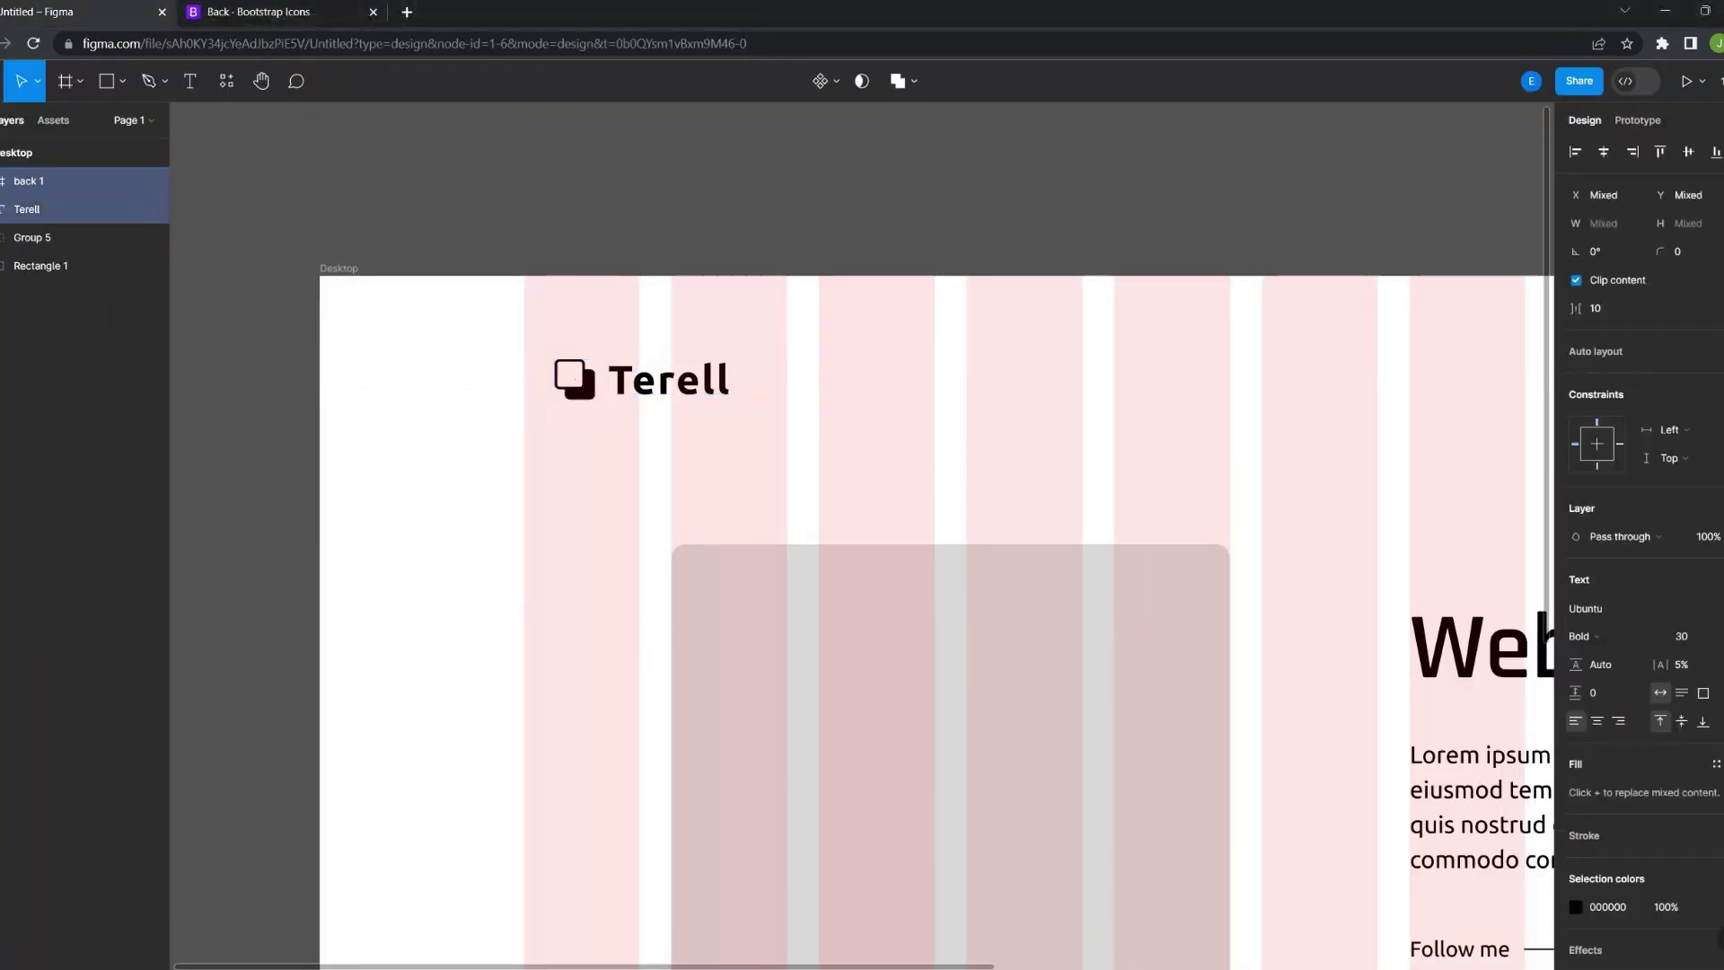
key("ctrl+g")
key("shift+1")
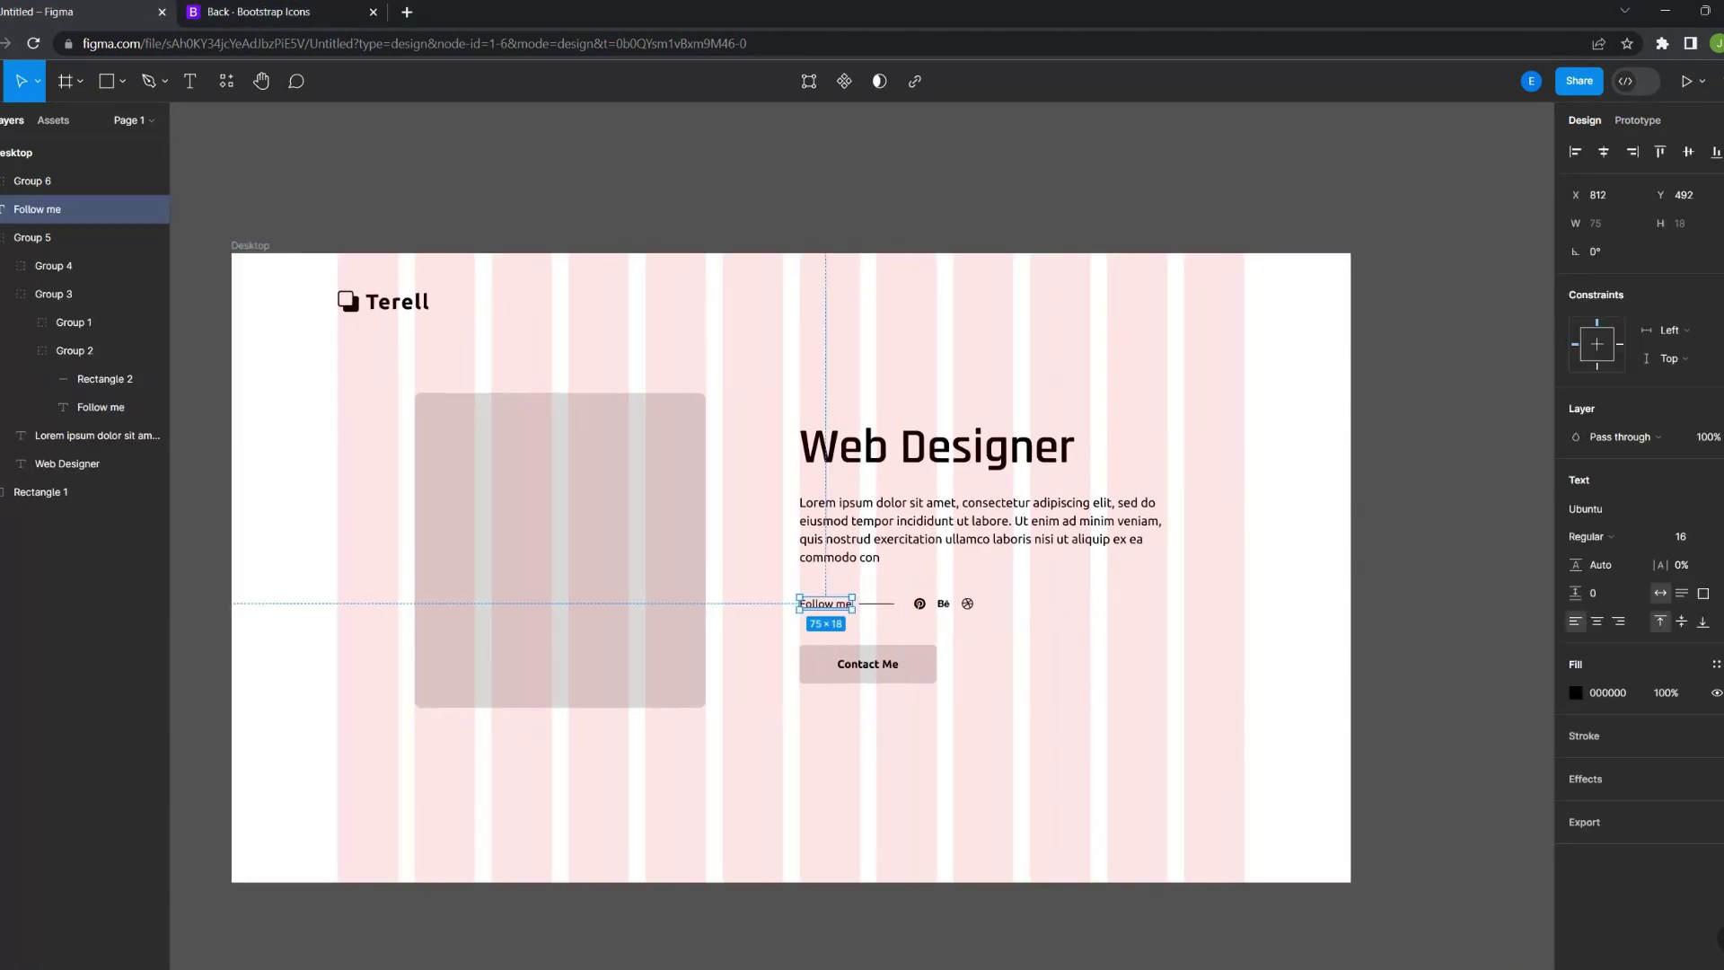
Build the top-right navigation from copies of Follow me: Home, About, Services, Testimonials, Works, Blog, Contact
left_click_drag(826, 603, 852, 302)
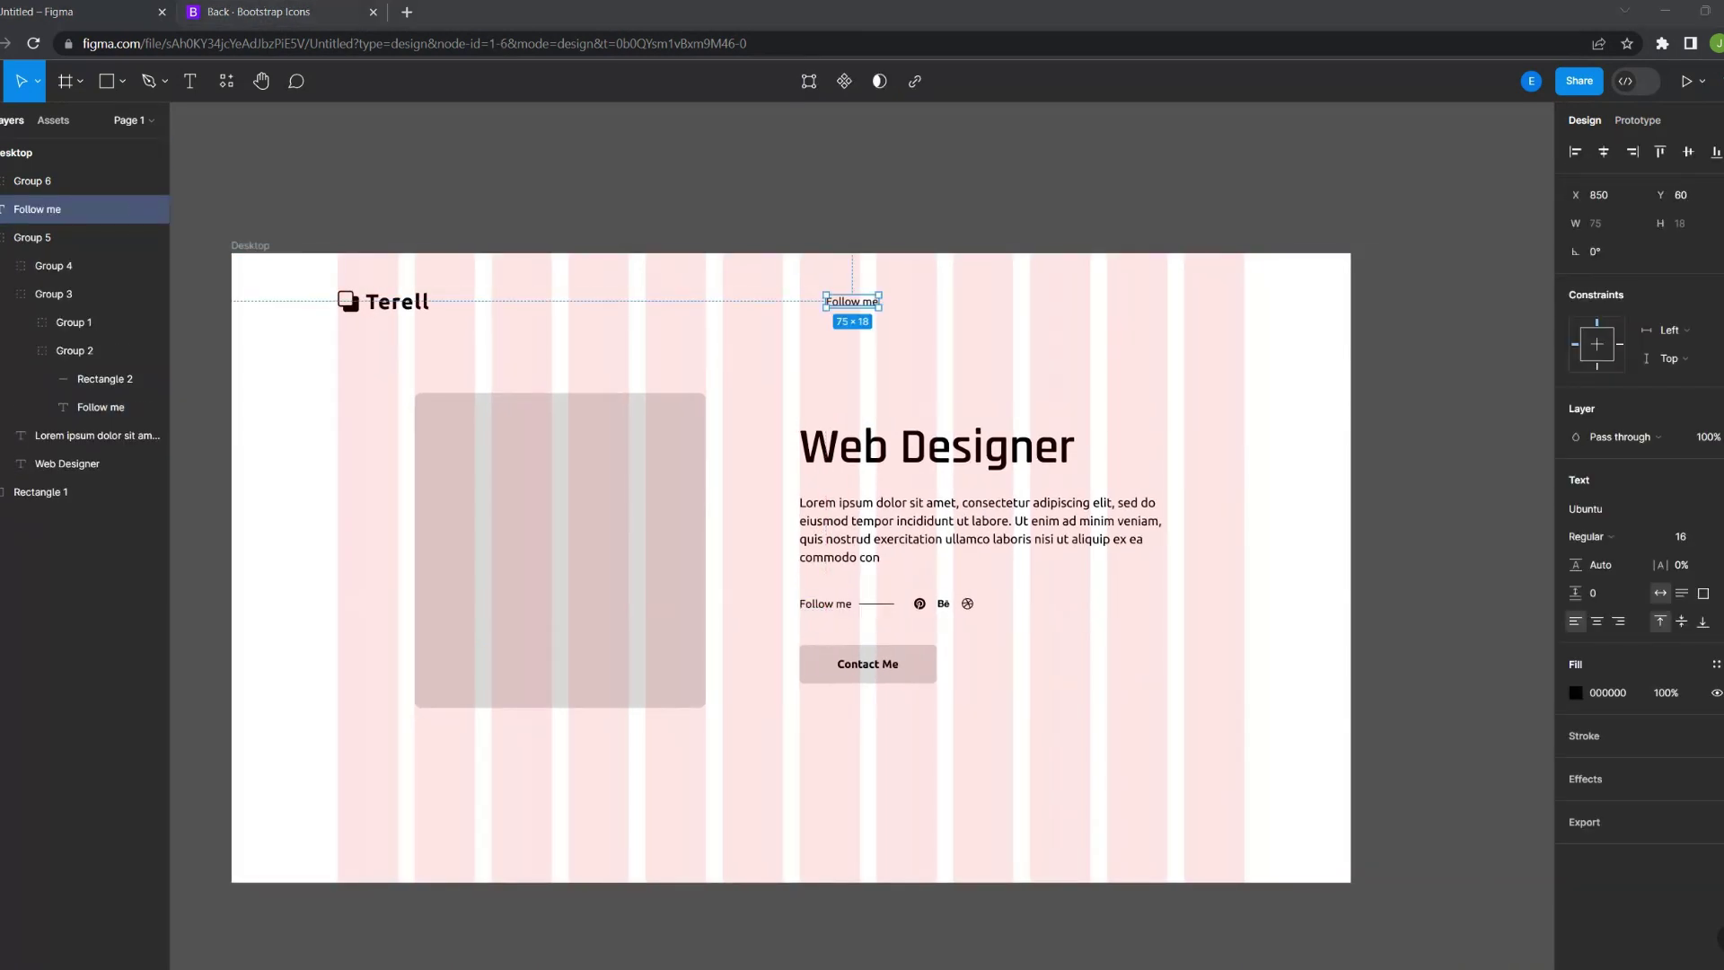
key("Return")
type("Home")
key("Escape")
key("t")
left_click(876, 302)
type("About")
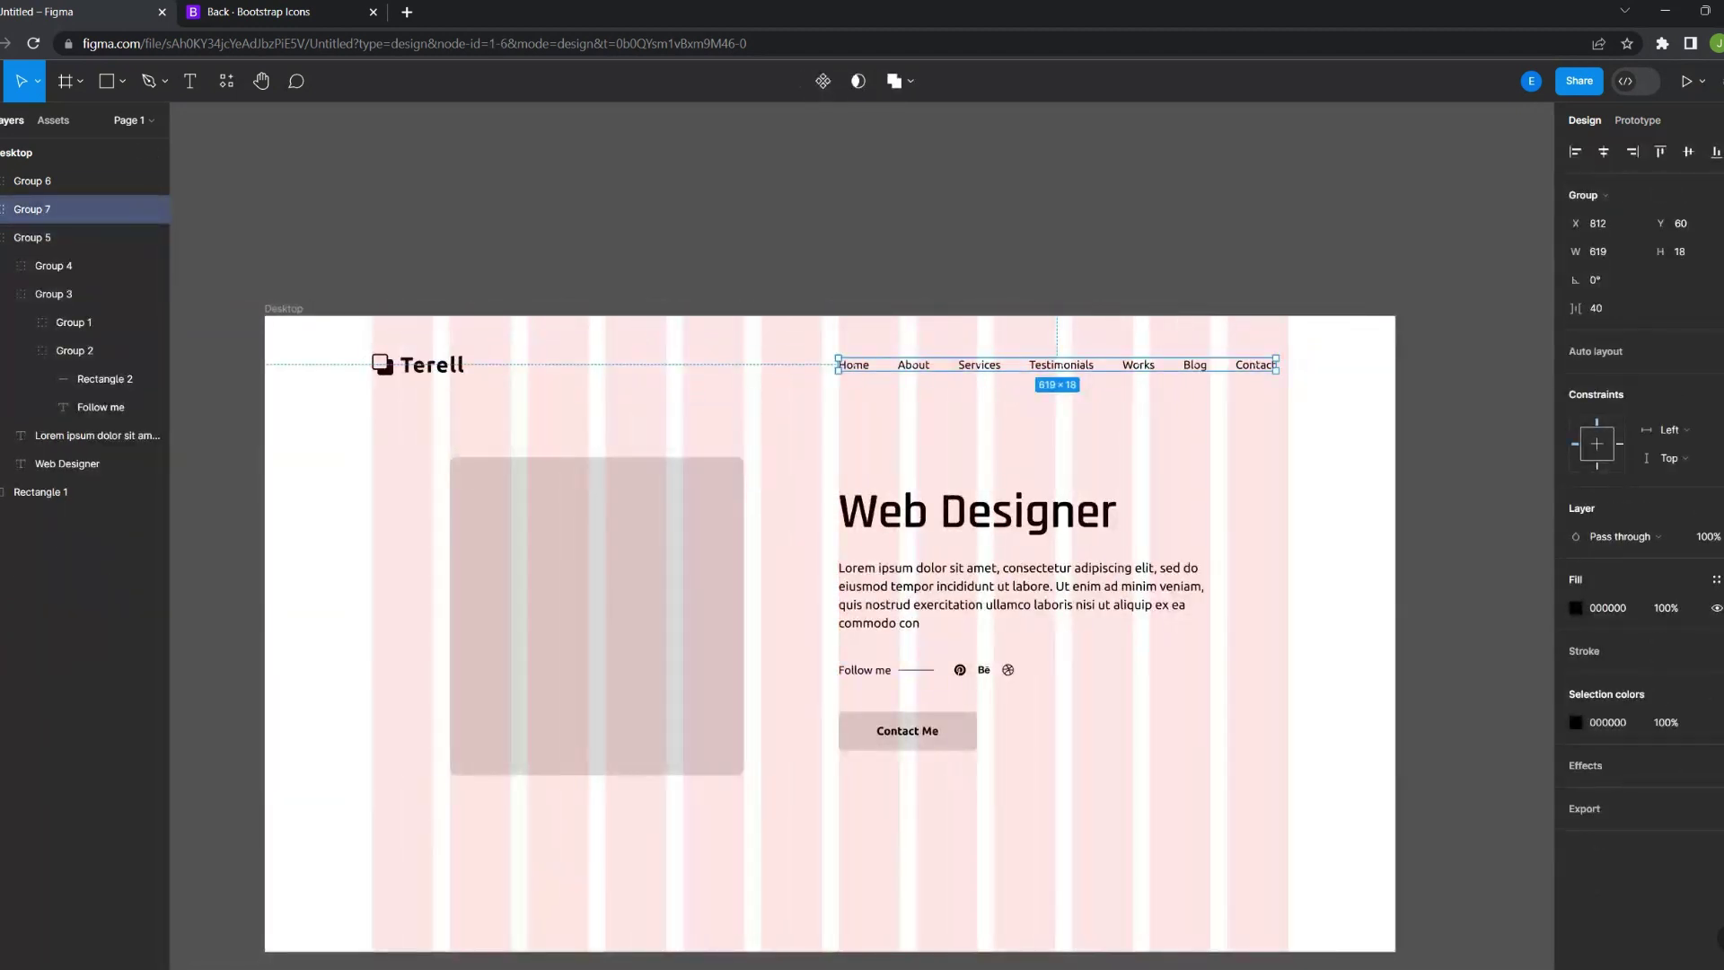
left_click(32, 180, "shift")
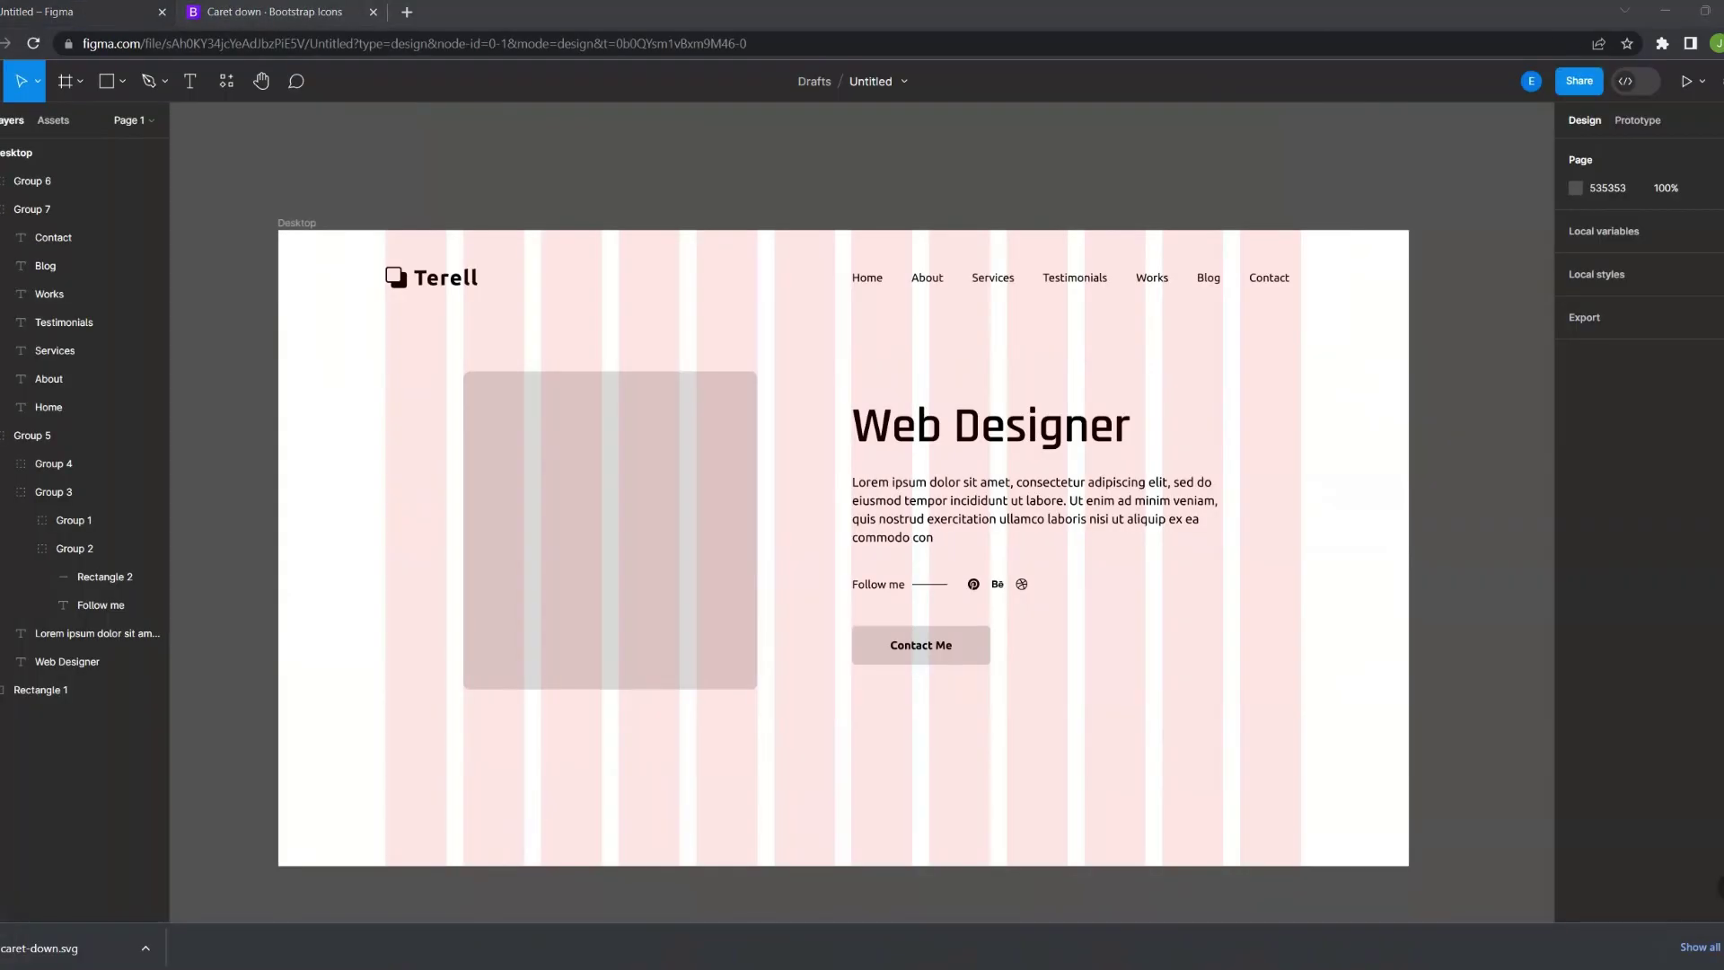
Place the caret-down icon in the hero and edit the button gradient's start colour
left_click_drag(41, 948, 843, 829)
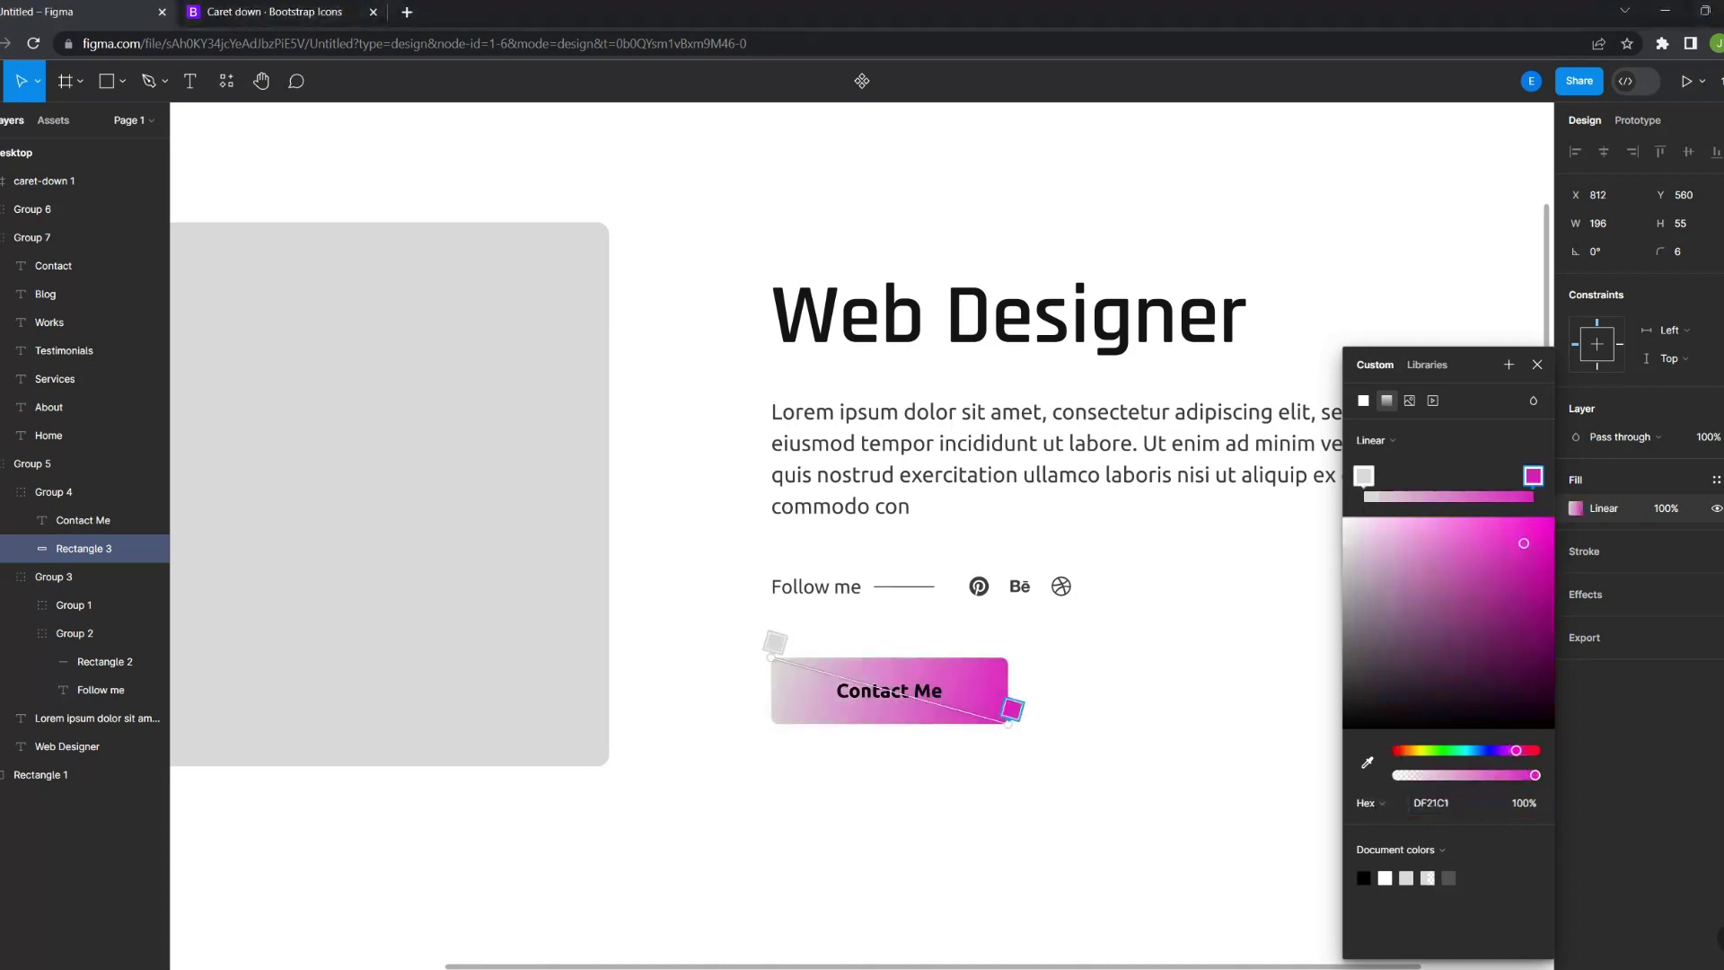
left_click(1363, 476)
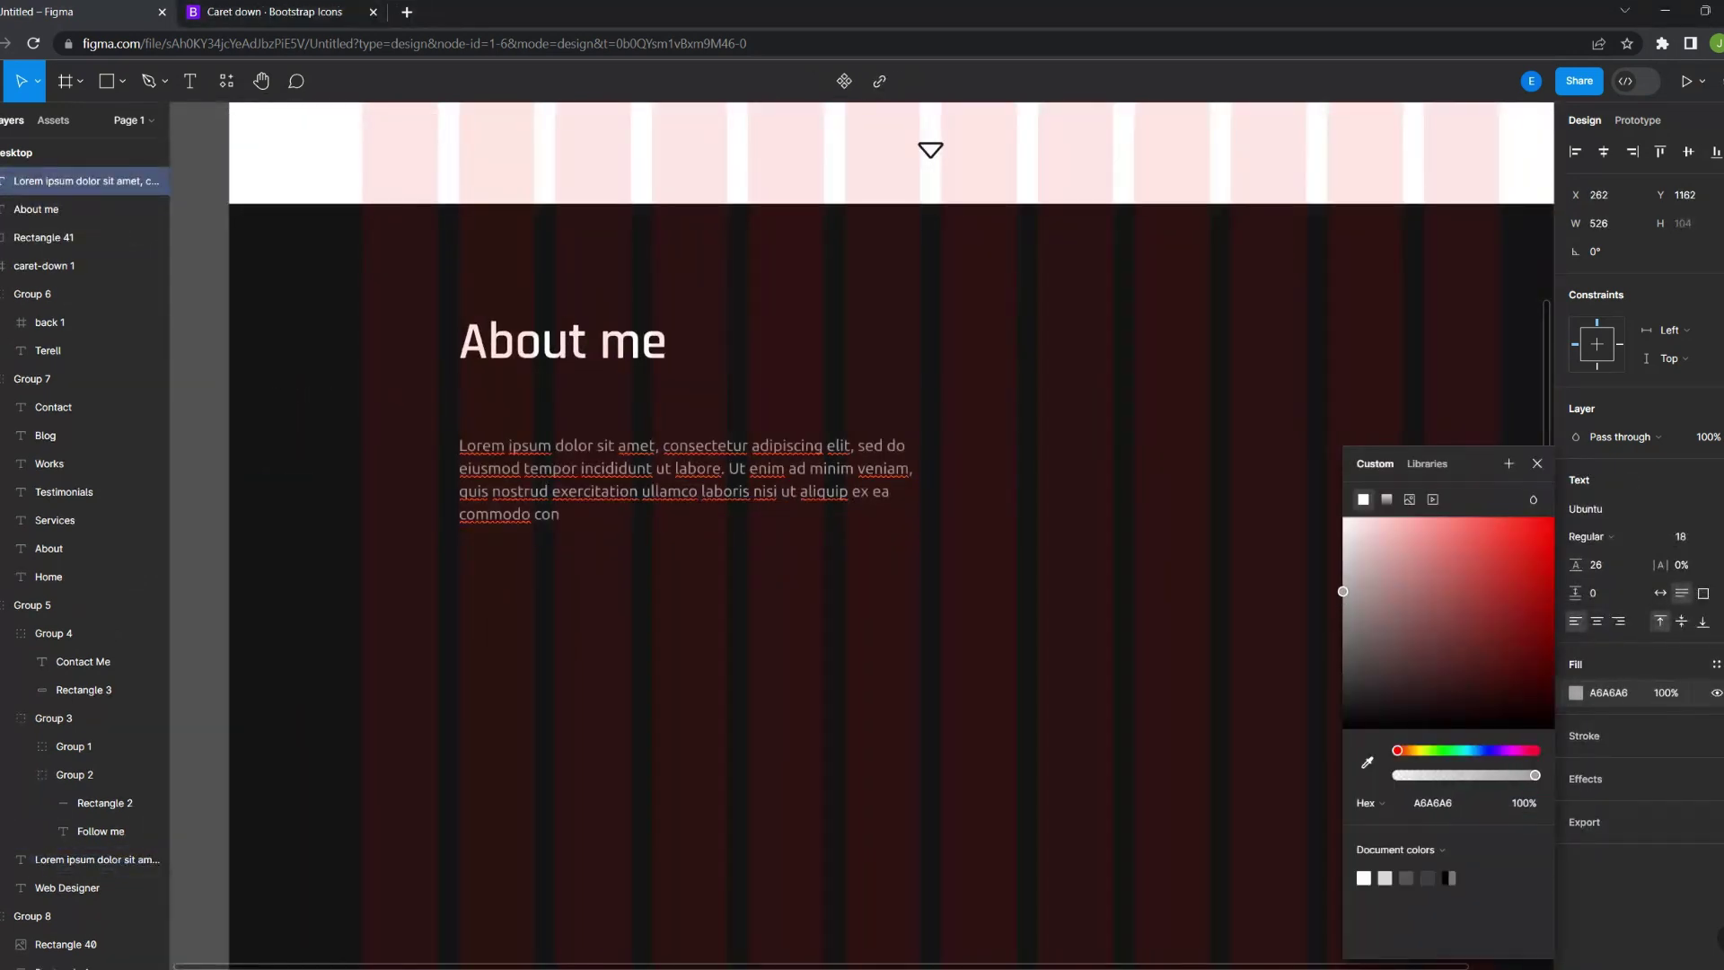
Duplicate the About lorem paragraph below the first, group both, and start a new text label
key("Escape")
left_click_drag(689, 481, 689, 588)
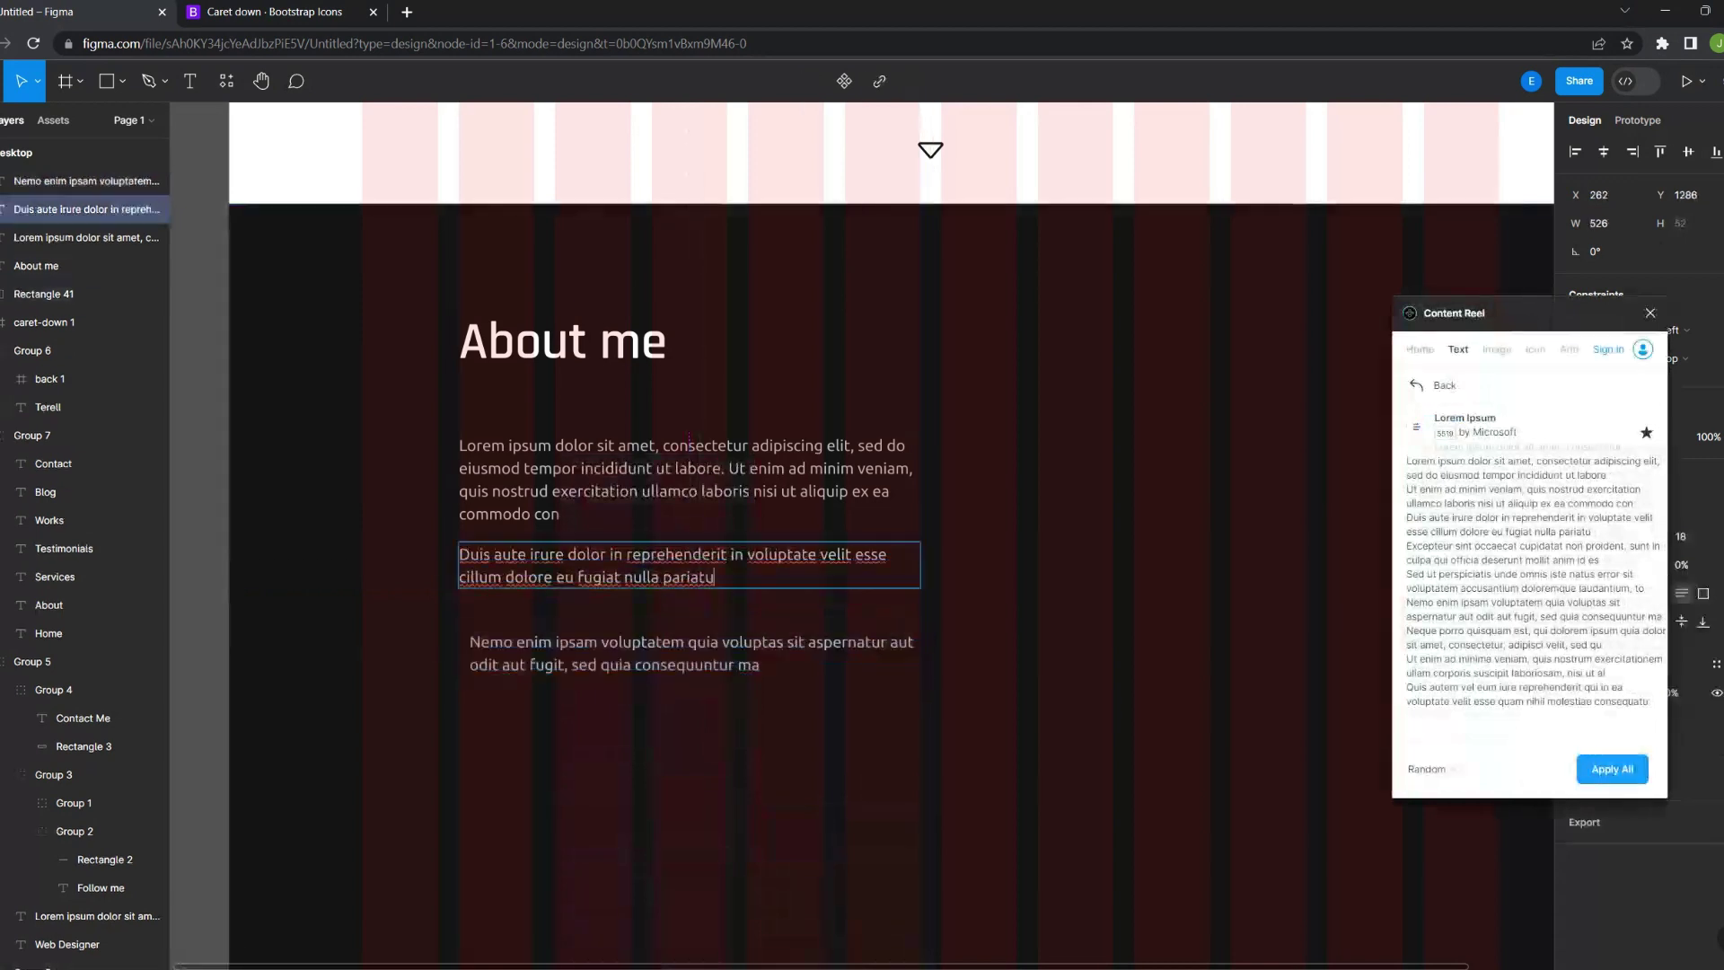
key("ctrl+g")
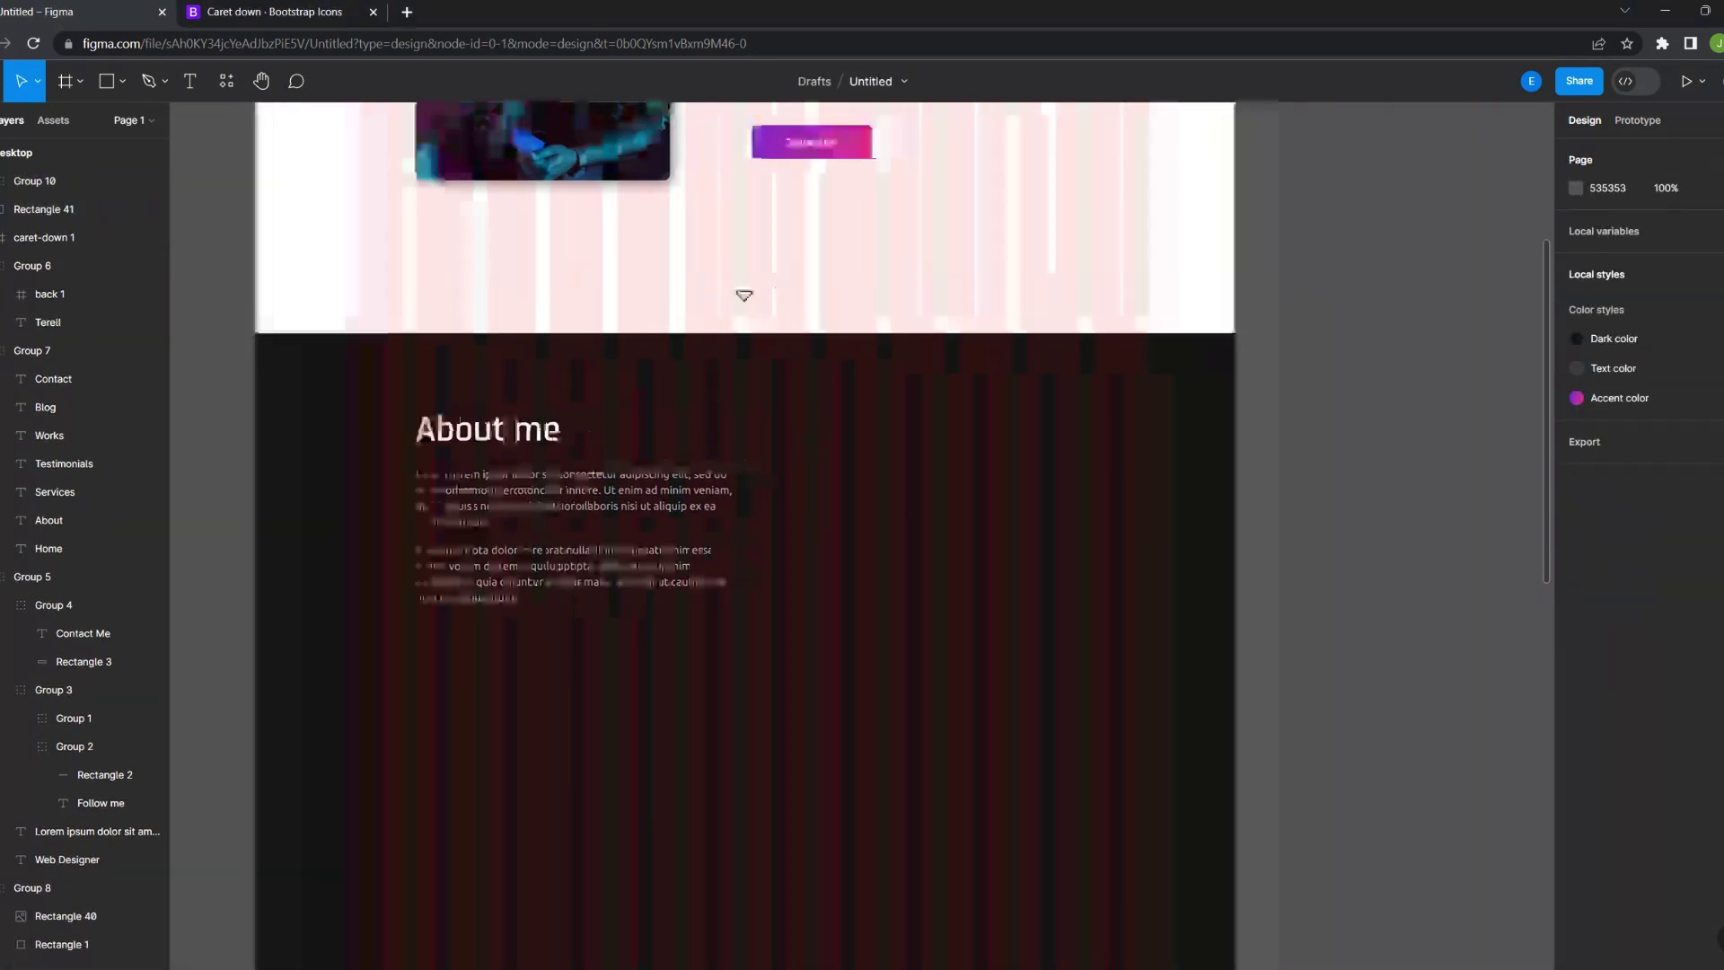
key("t")
left_click(762, 434)
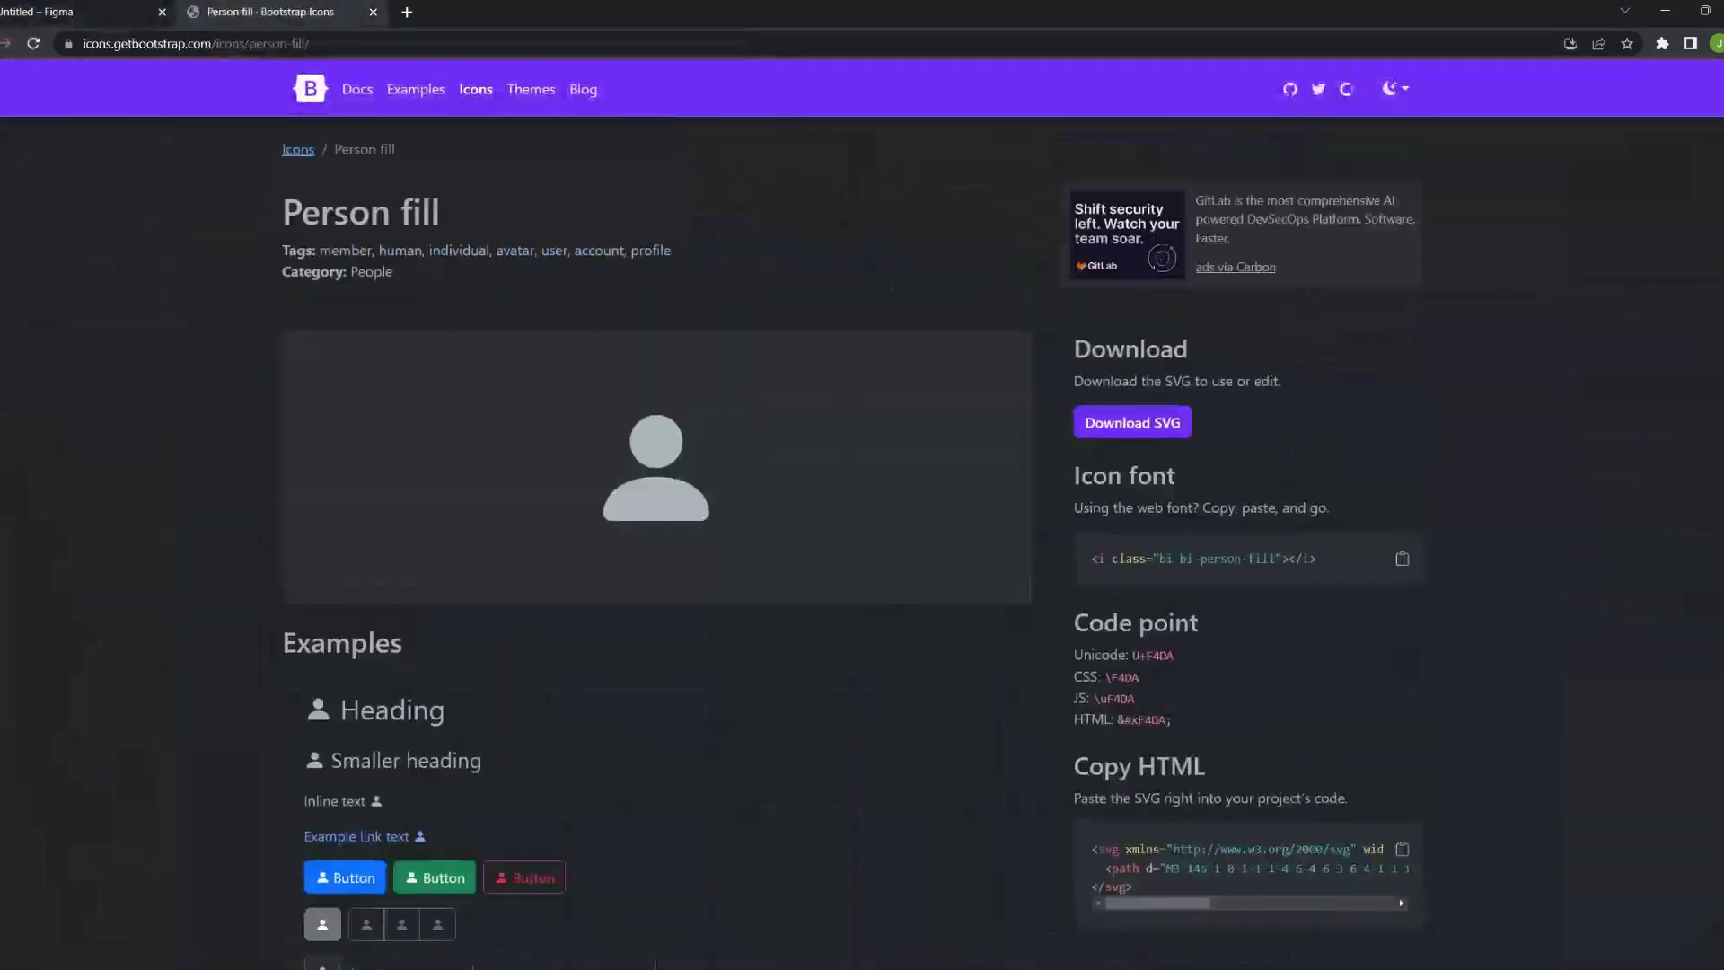
Group the person icon with the Age label and 23 value
scroll(836, 432, "up", 2)
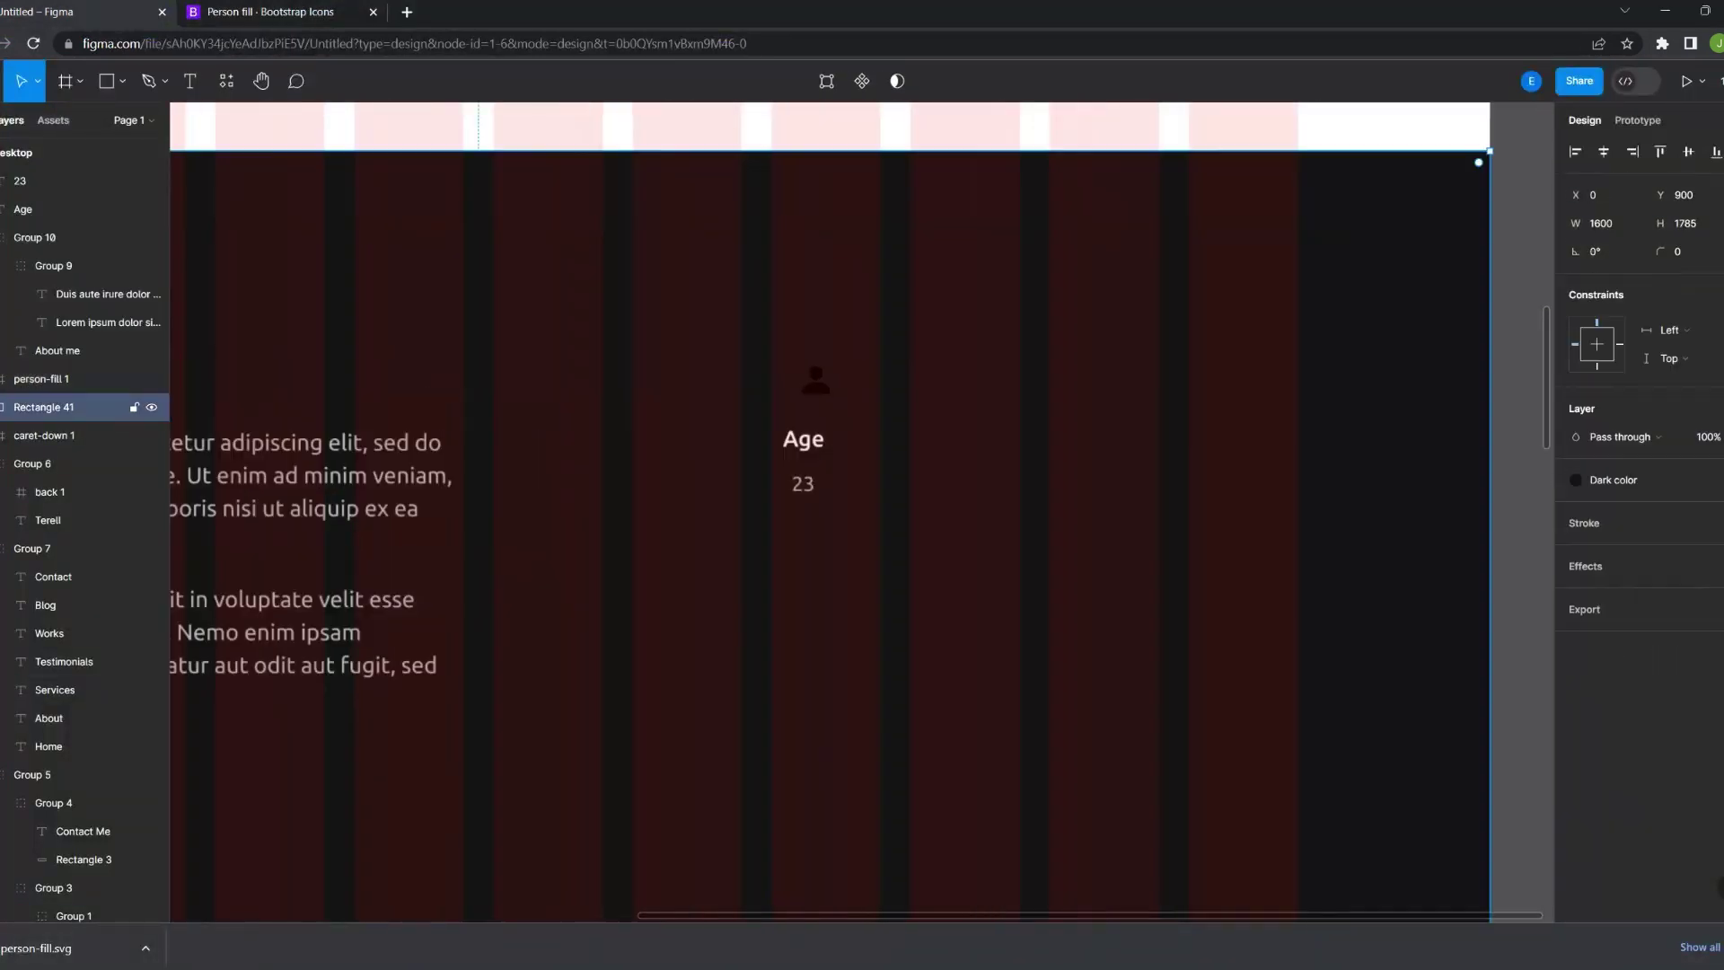
left_click(23, 209, "ctrl")
left_click(20, 180, "ctrl")
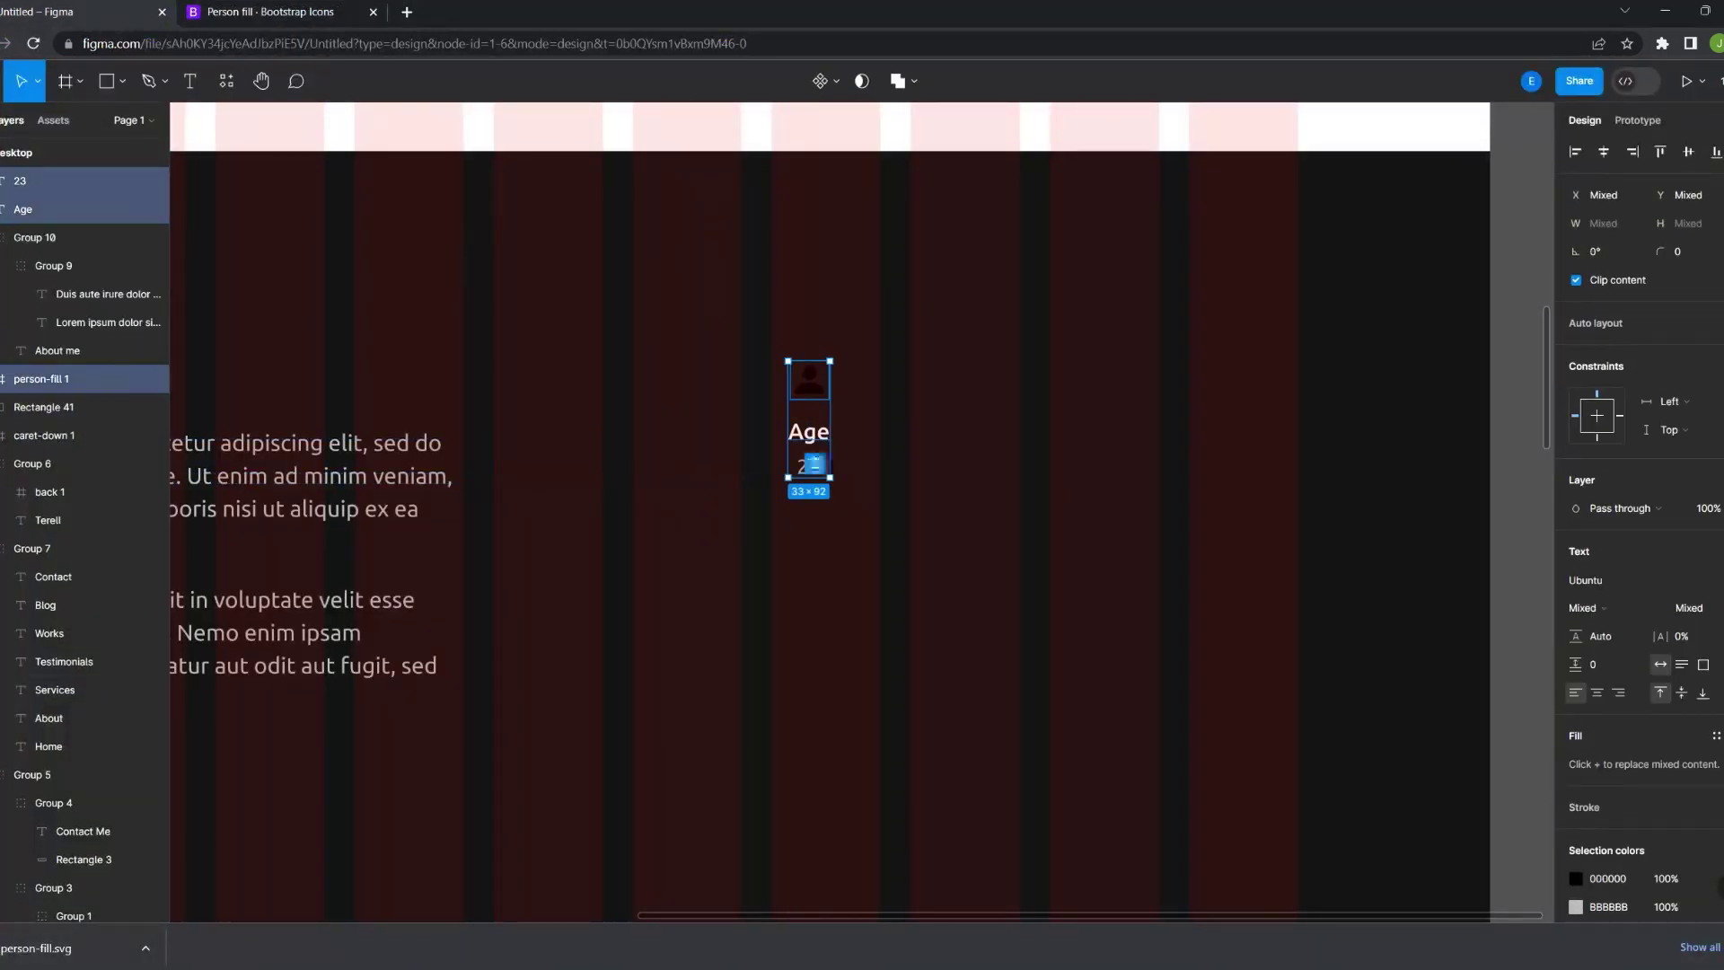
key("ctrl+g")
scroll(835, 431, "down", 2)
scroll(867, 494, "down", 2)
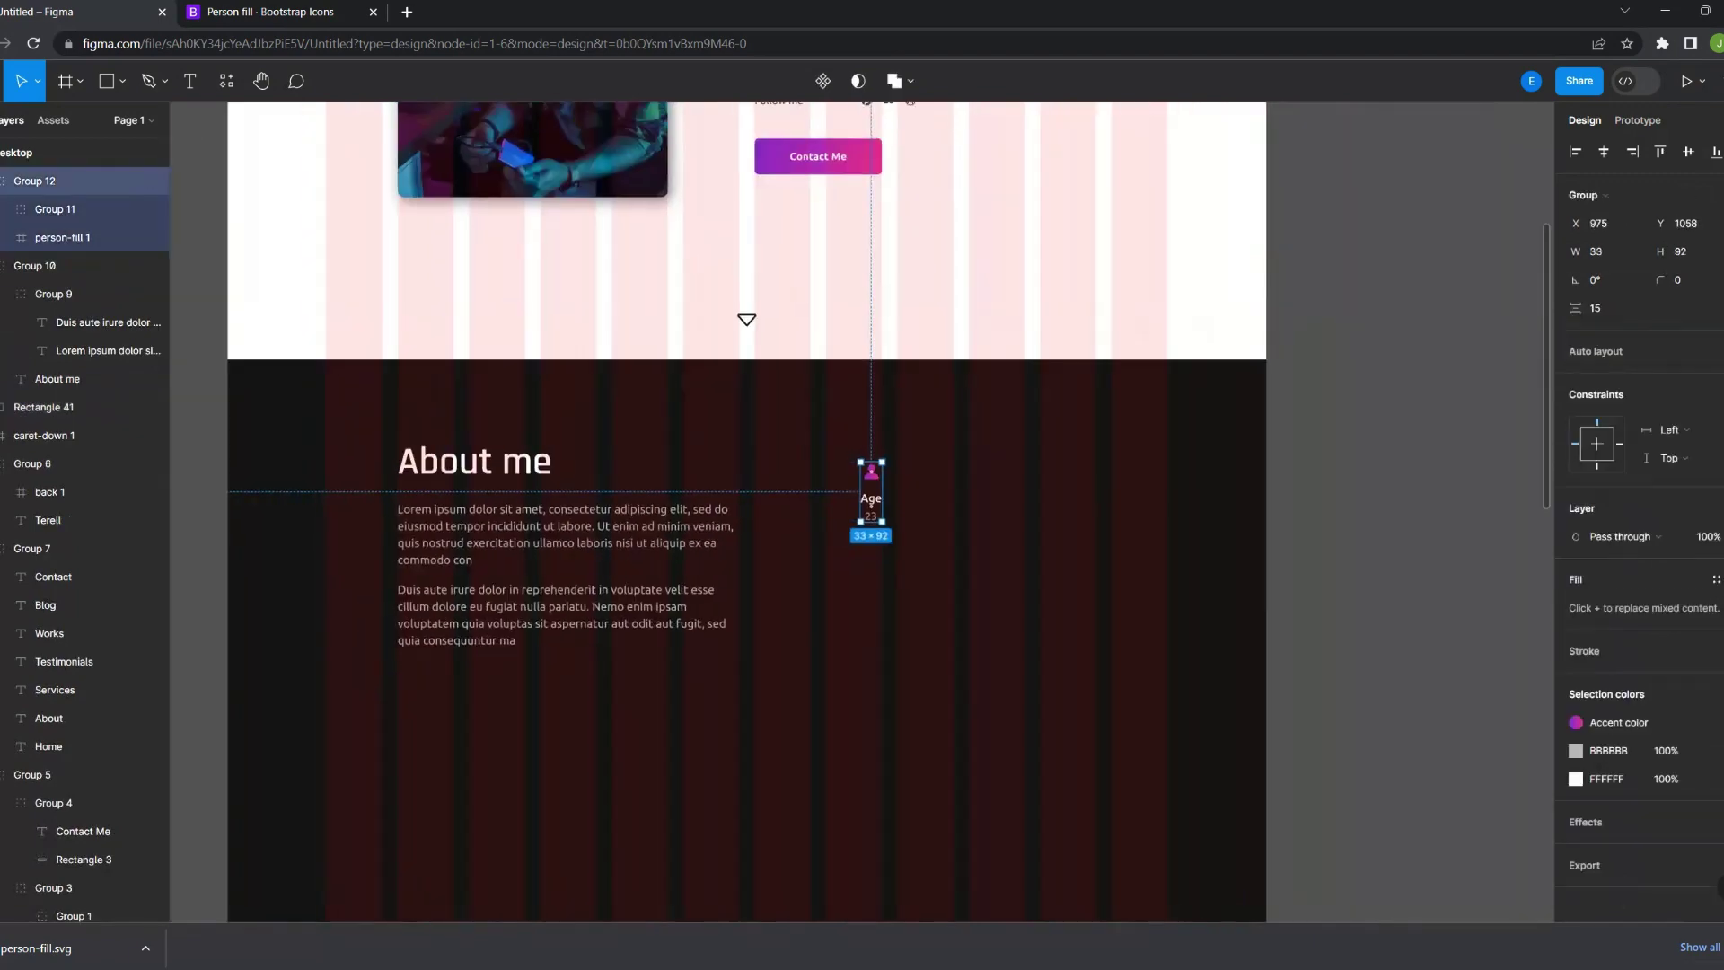
scroll(1009, 518, "up", 3)
Copy the Age item to the right as City and duplicate it again
left_click_drag(815, 480, 915, 480)
type("City")
double_click(917, 552)
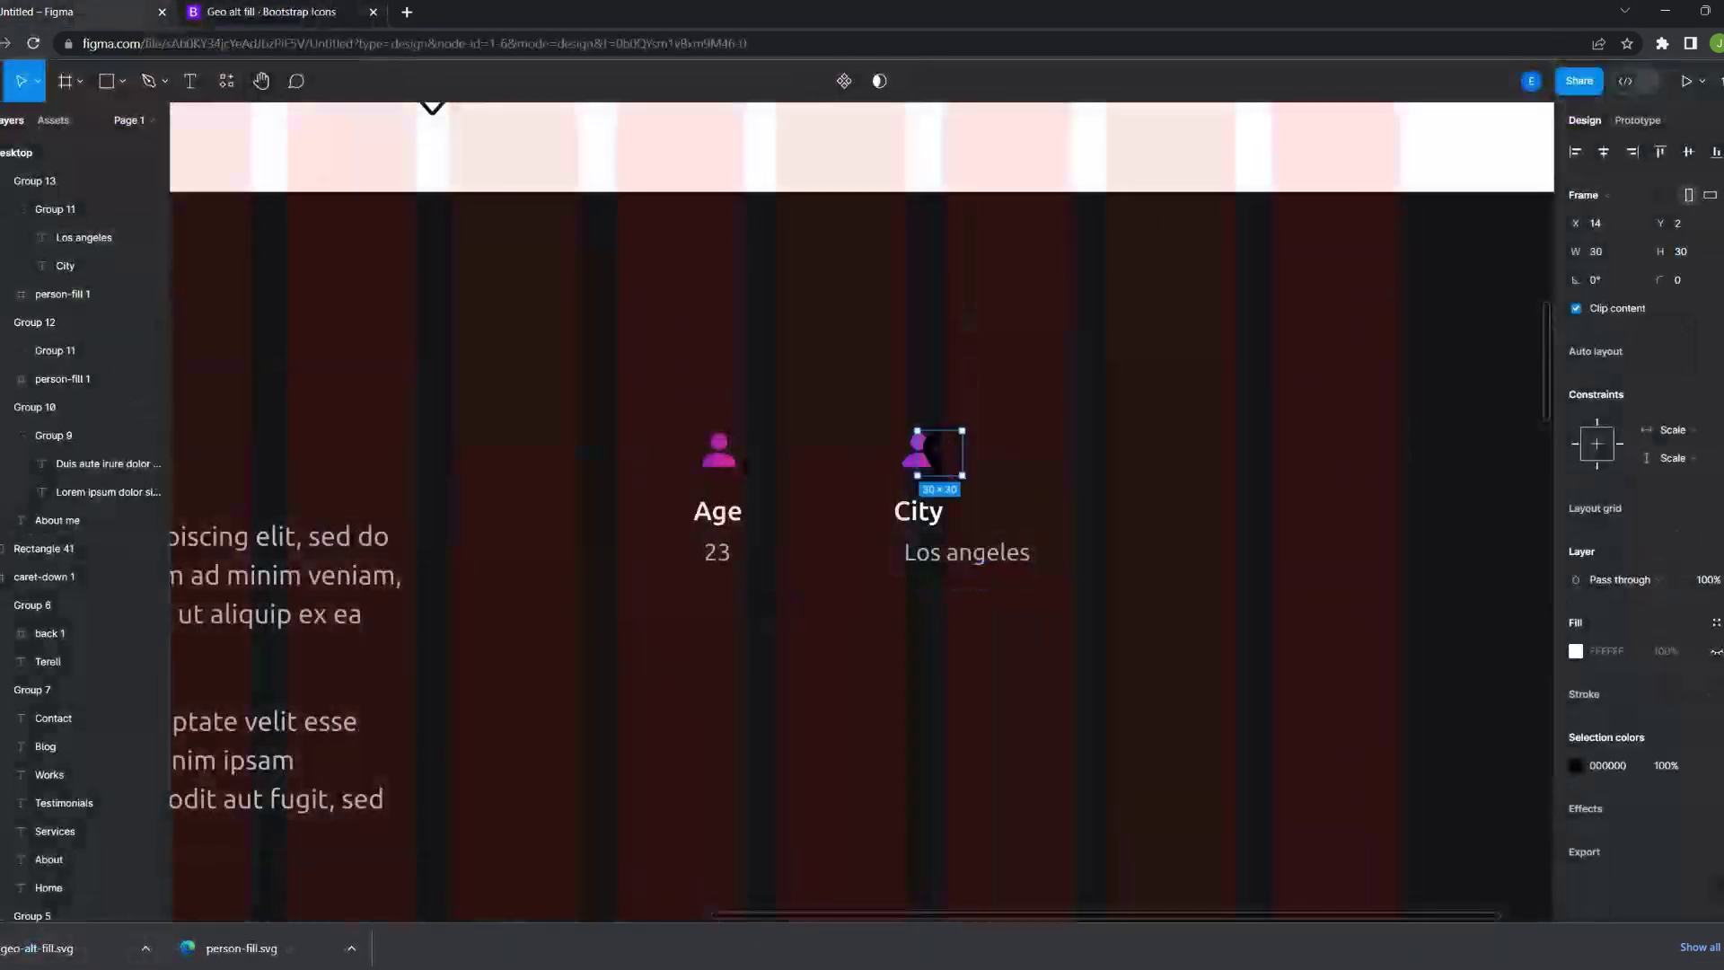
key("ctrl+alt+v")
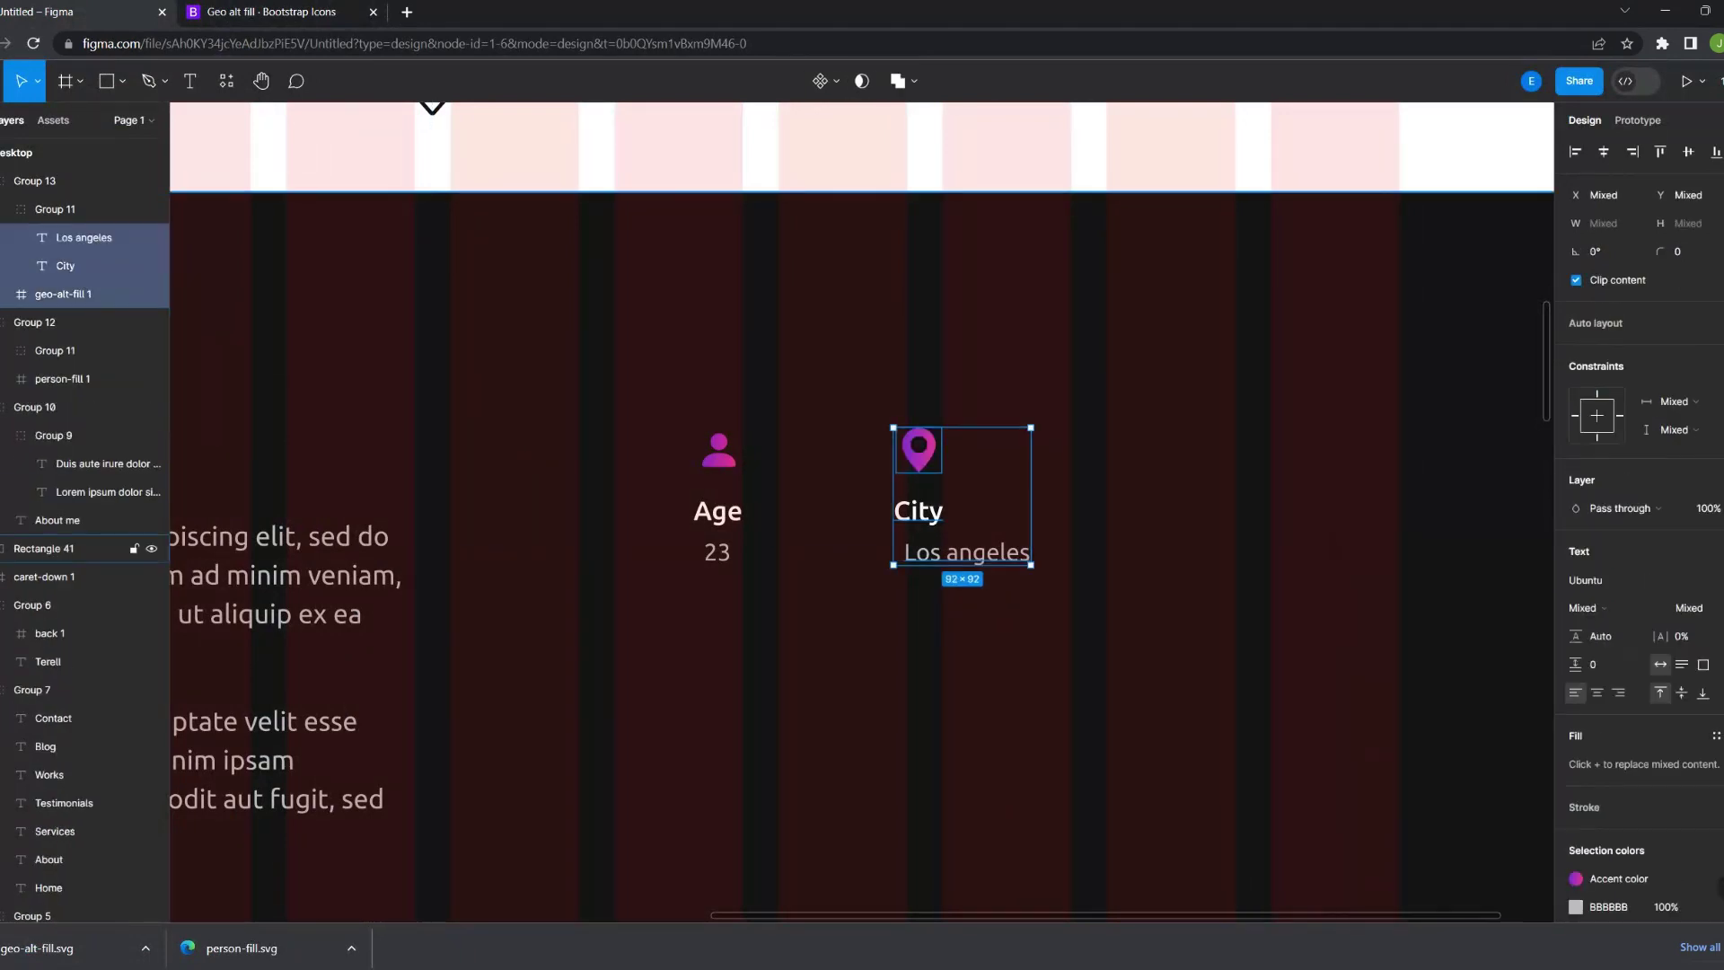
scroll(862, 503, "down", 2)
key("ctrl+d")
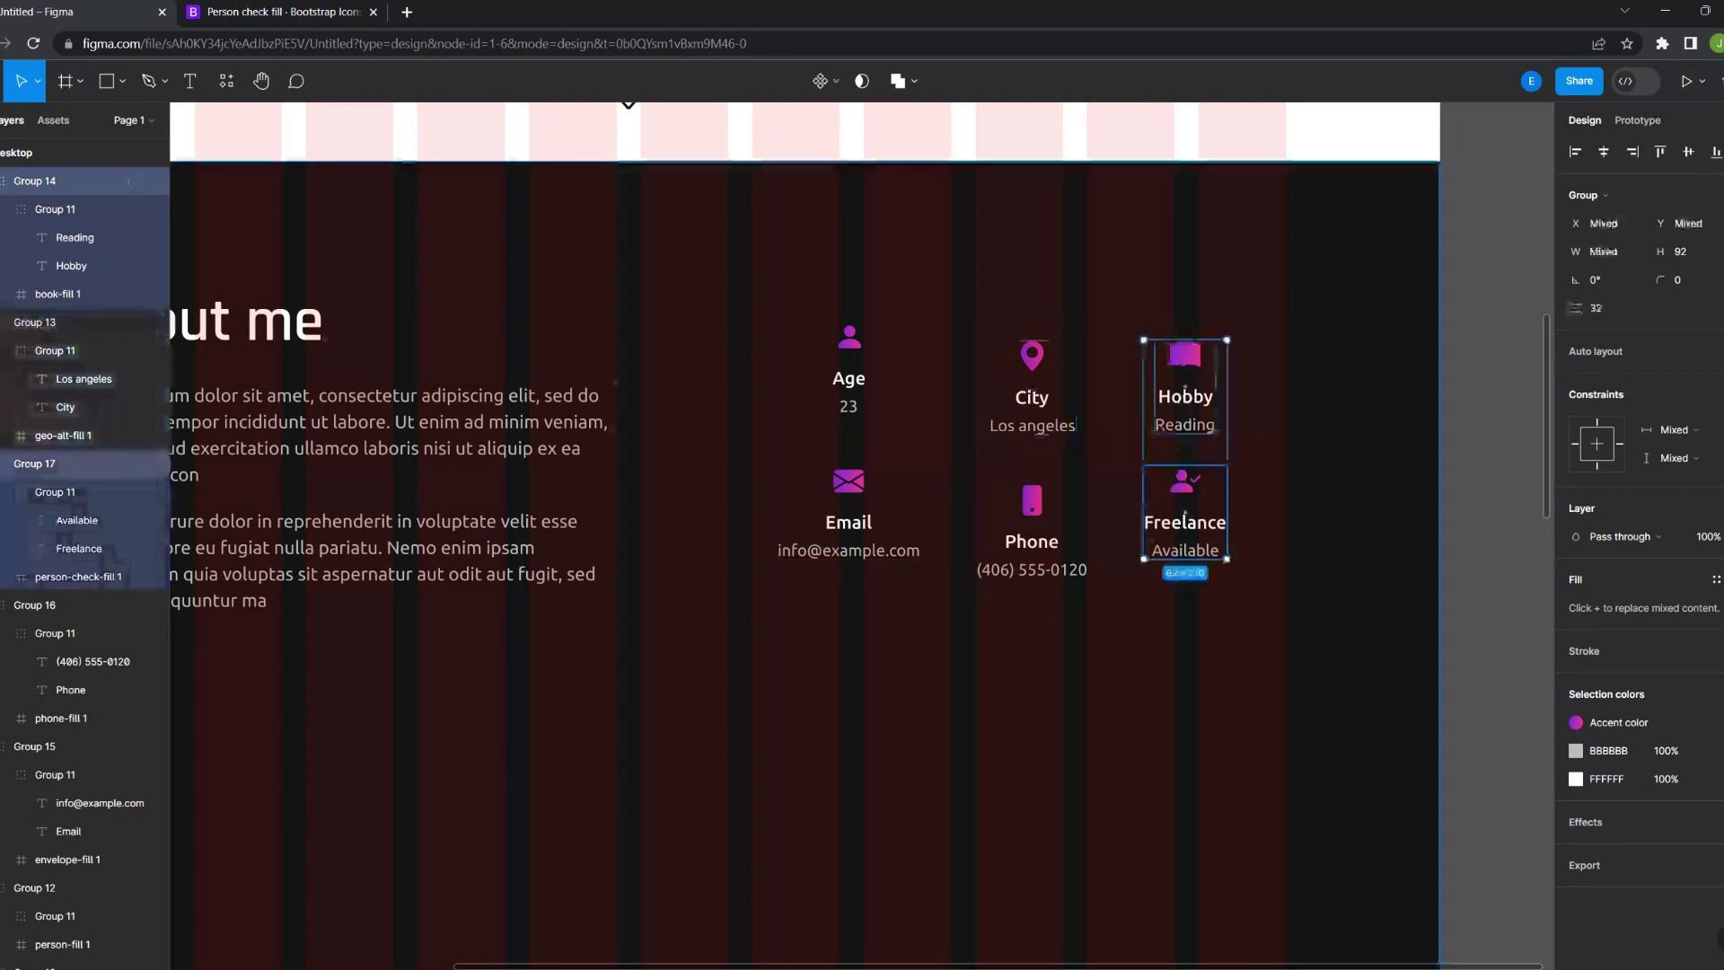
Line up the City, Hobby and Freelance items with the Age item
left_click_drag(1033, 409, 1033, 390)
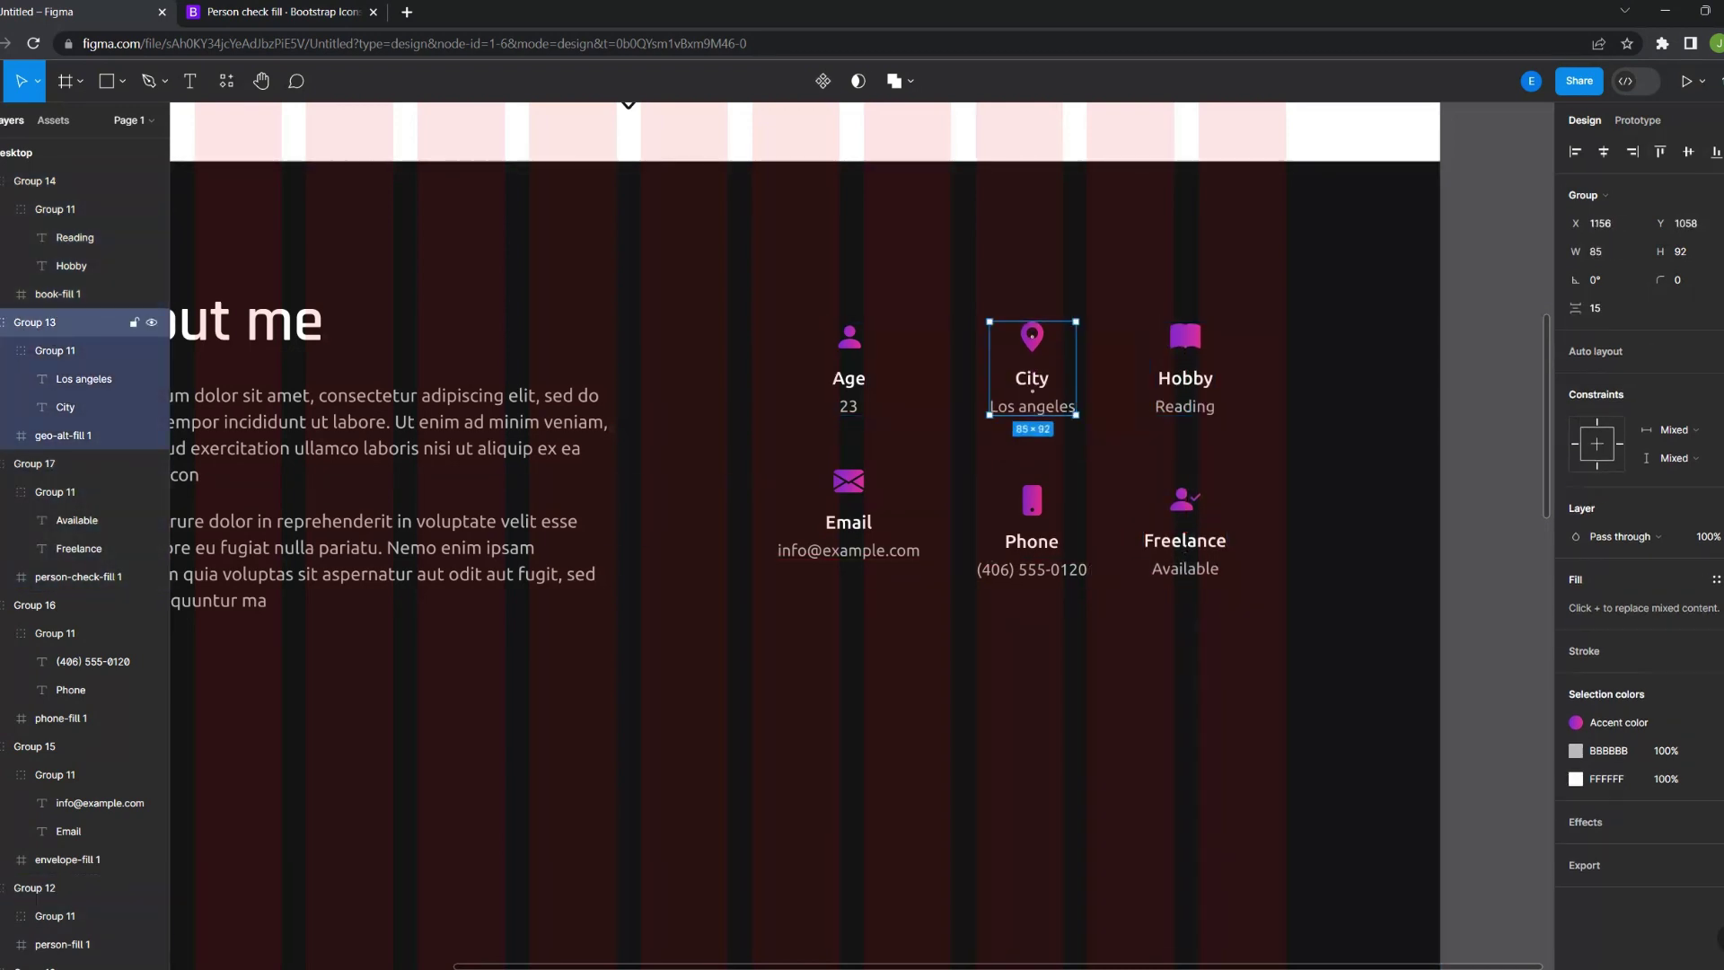
left_click_drag(1186, 378, 1186, 392)
left_click(1184, 530)
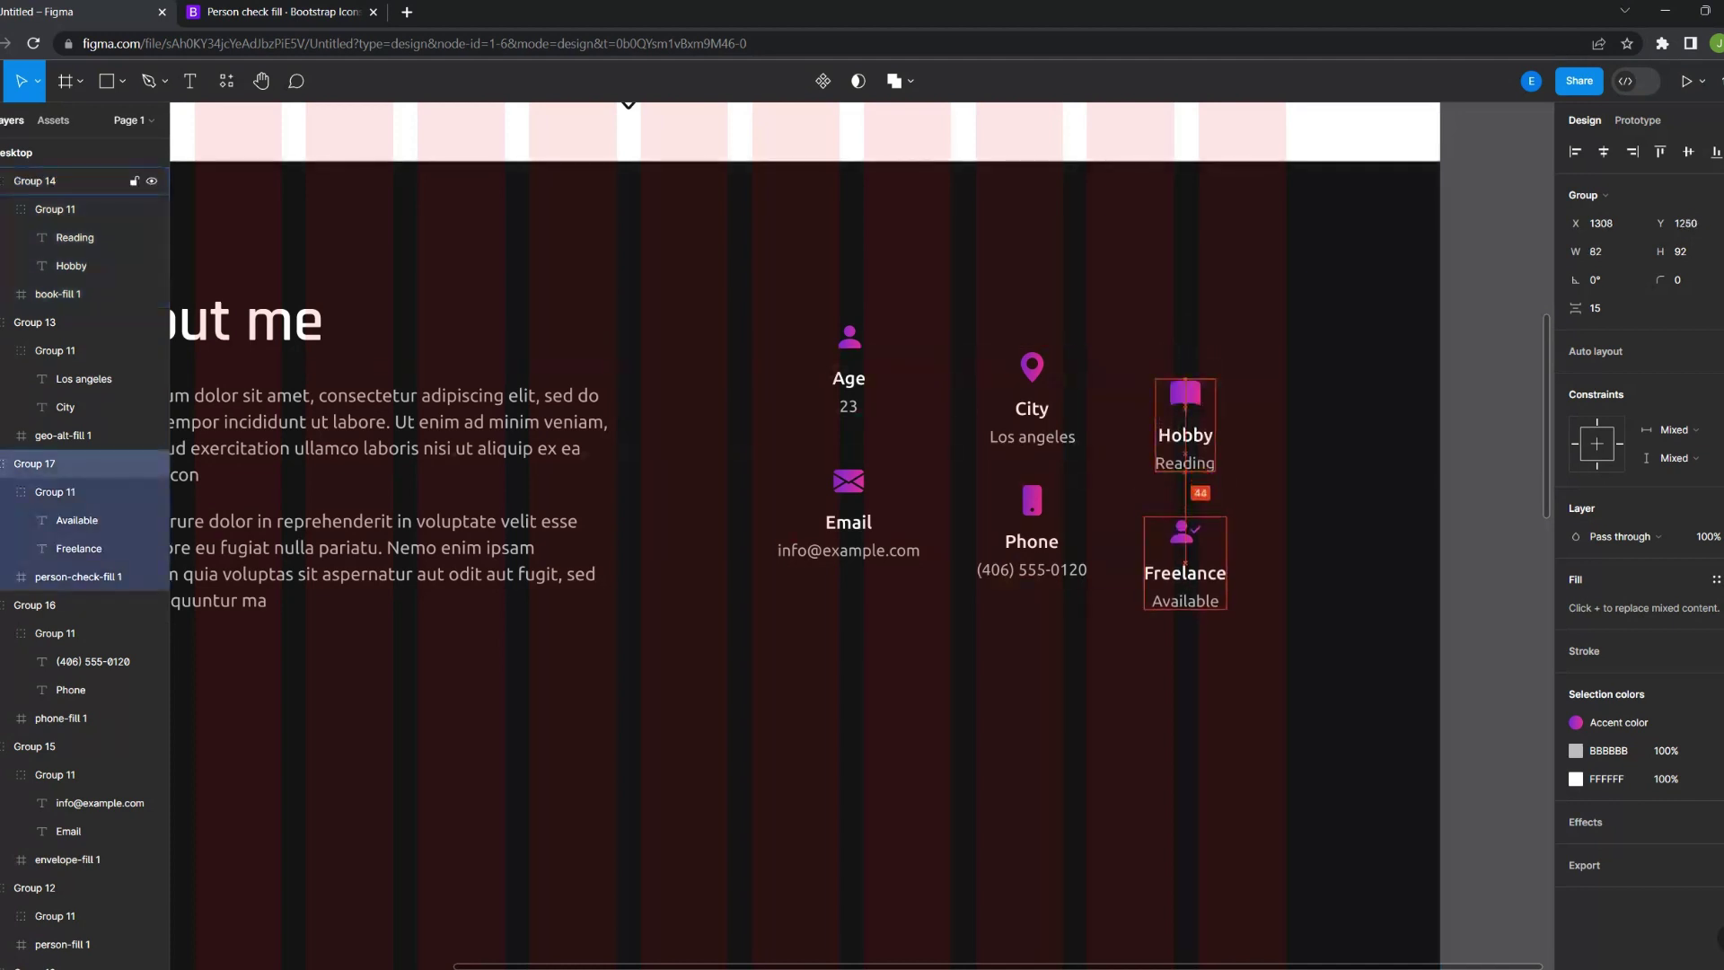
key("Escape")
scroll(1200, 788, "down", 3)
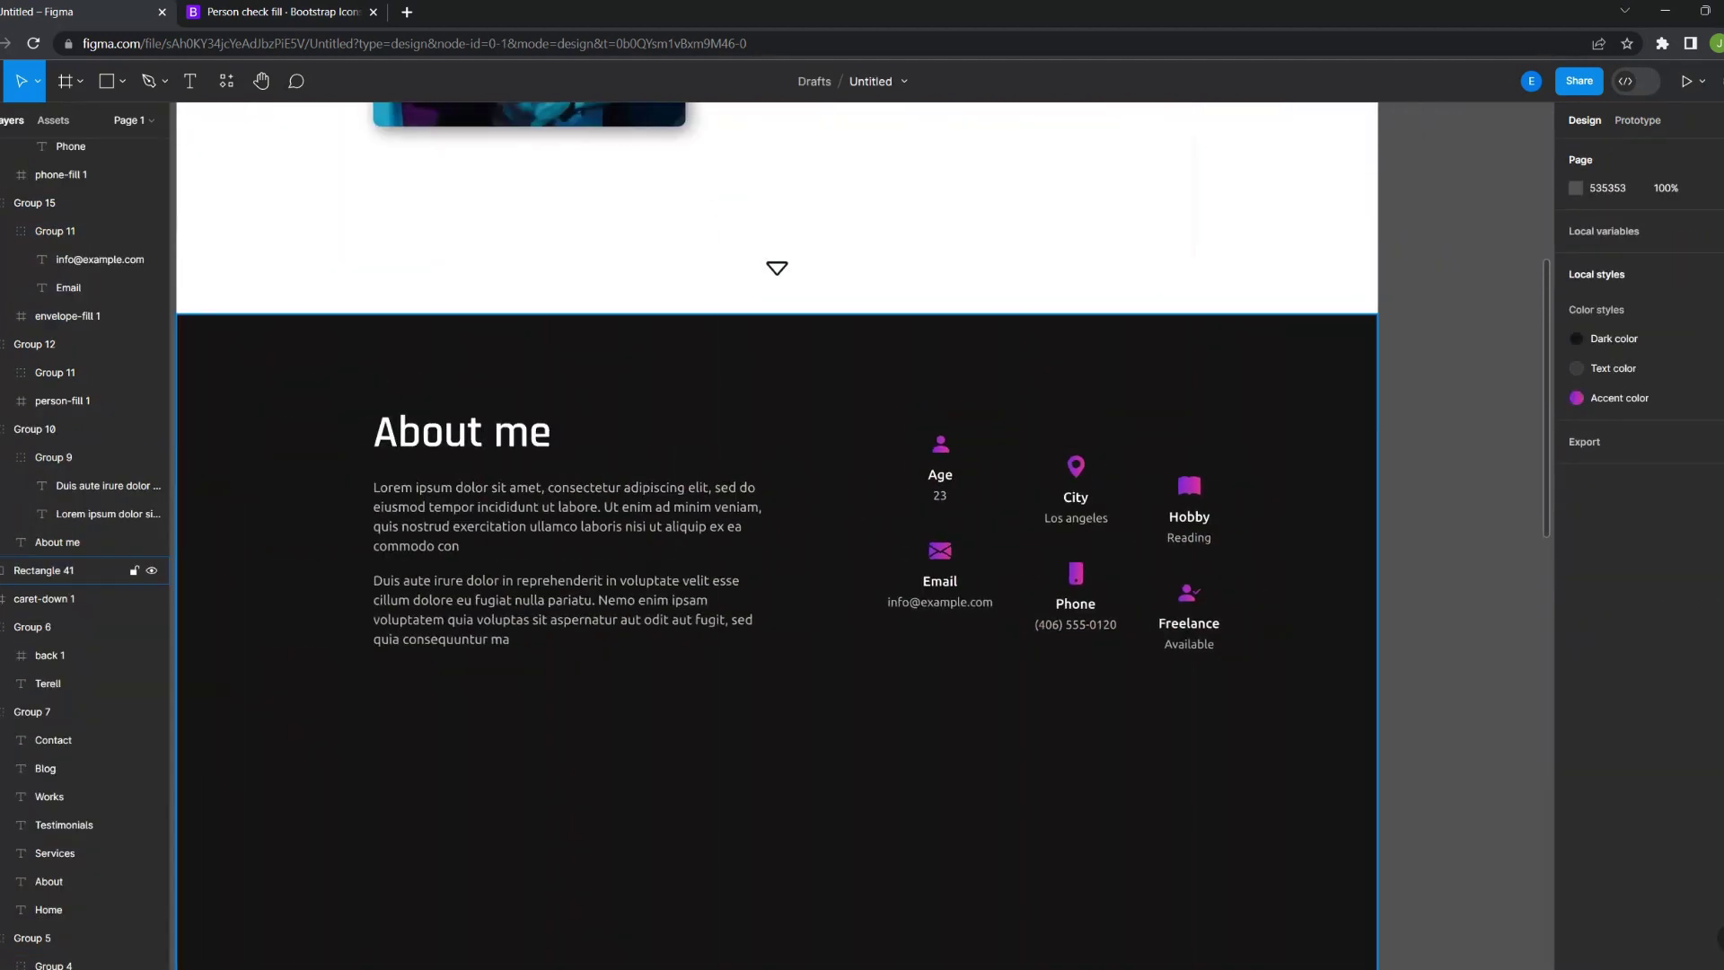
Move the info grid up about 32 px and group it into columns with a 60 gap
left_click_drag(871, 423, 1231, 655)
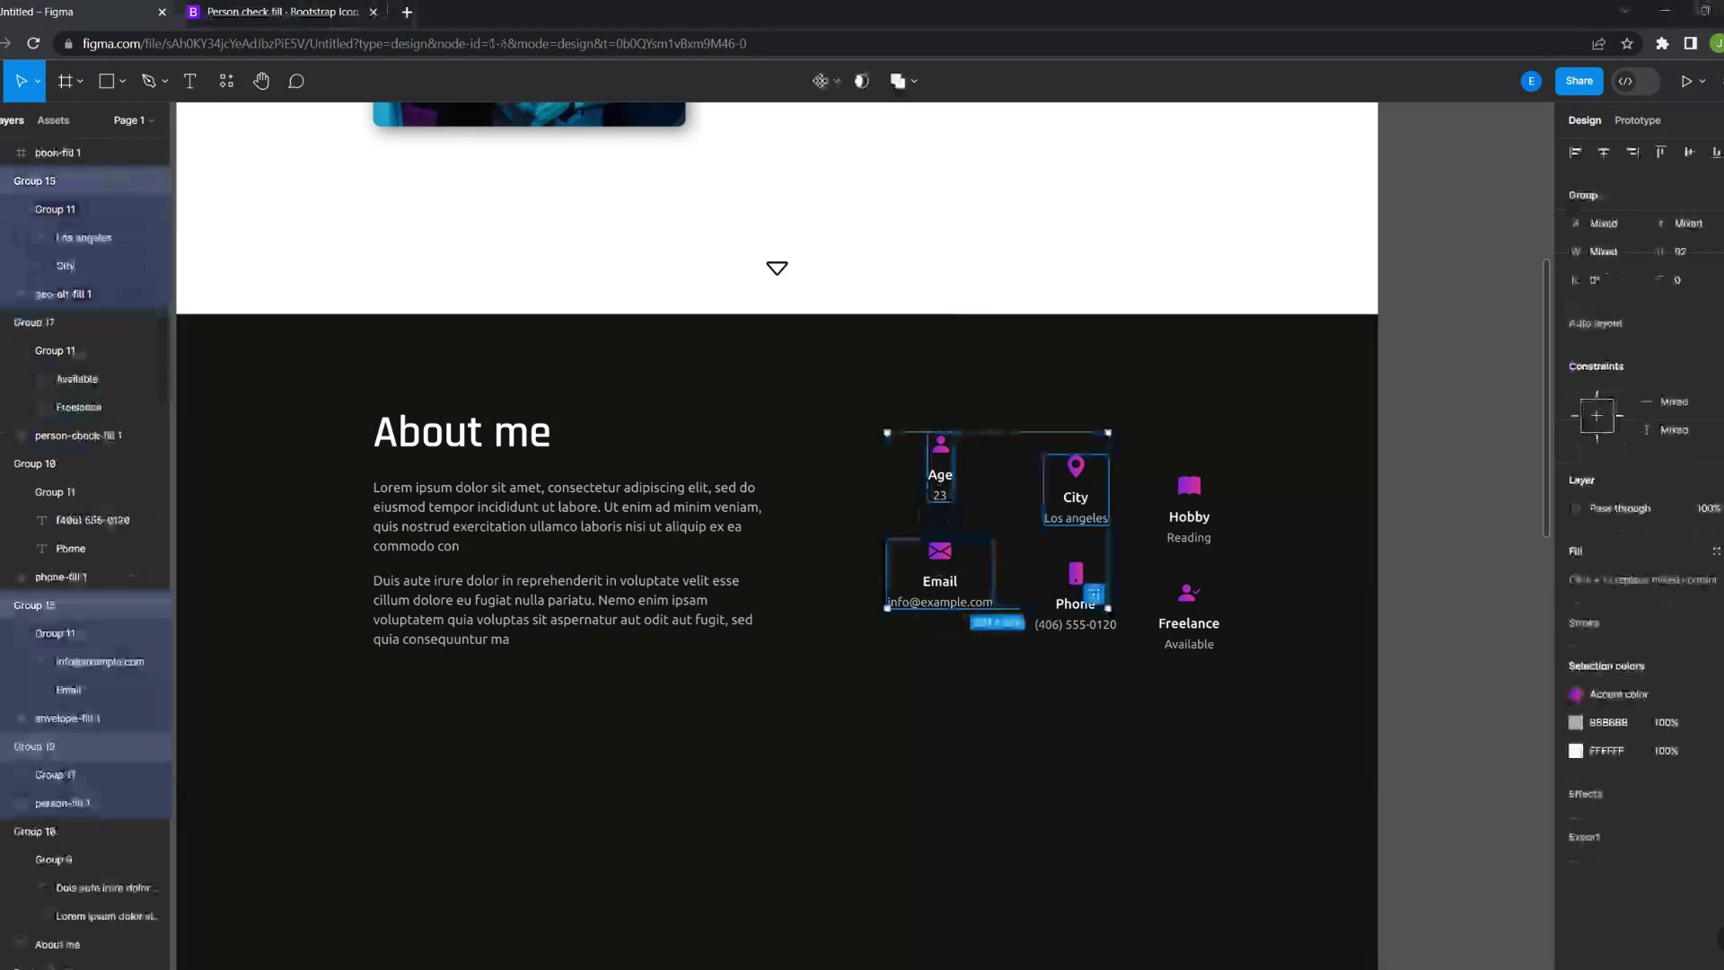
left_click_drag(1077, 539, 1078, 510)
left_click(1189, 485)
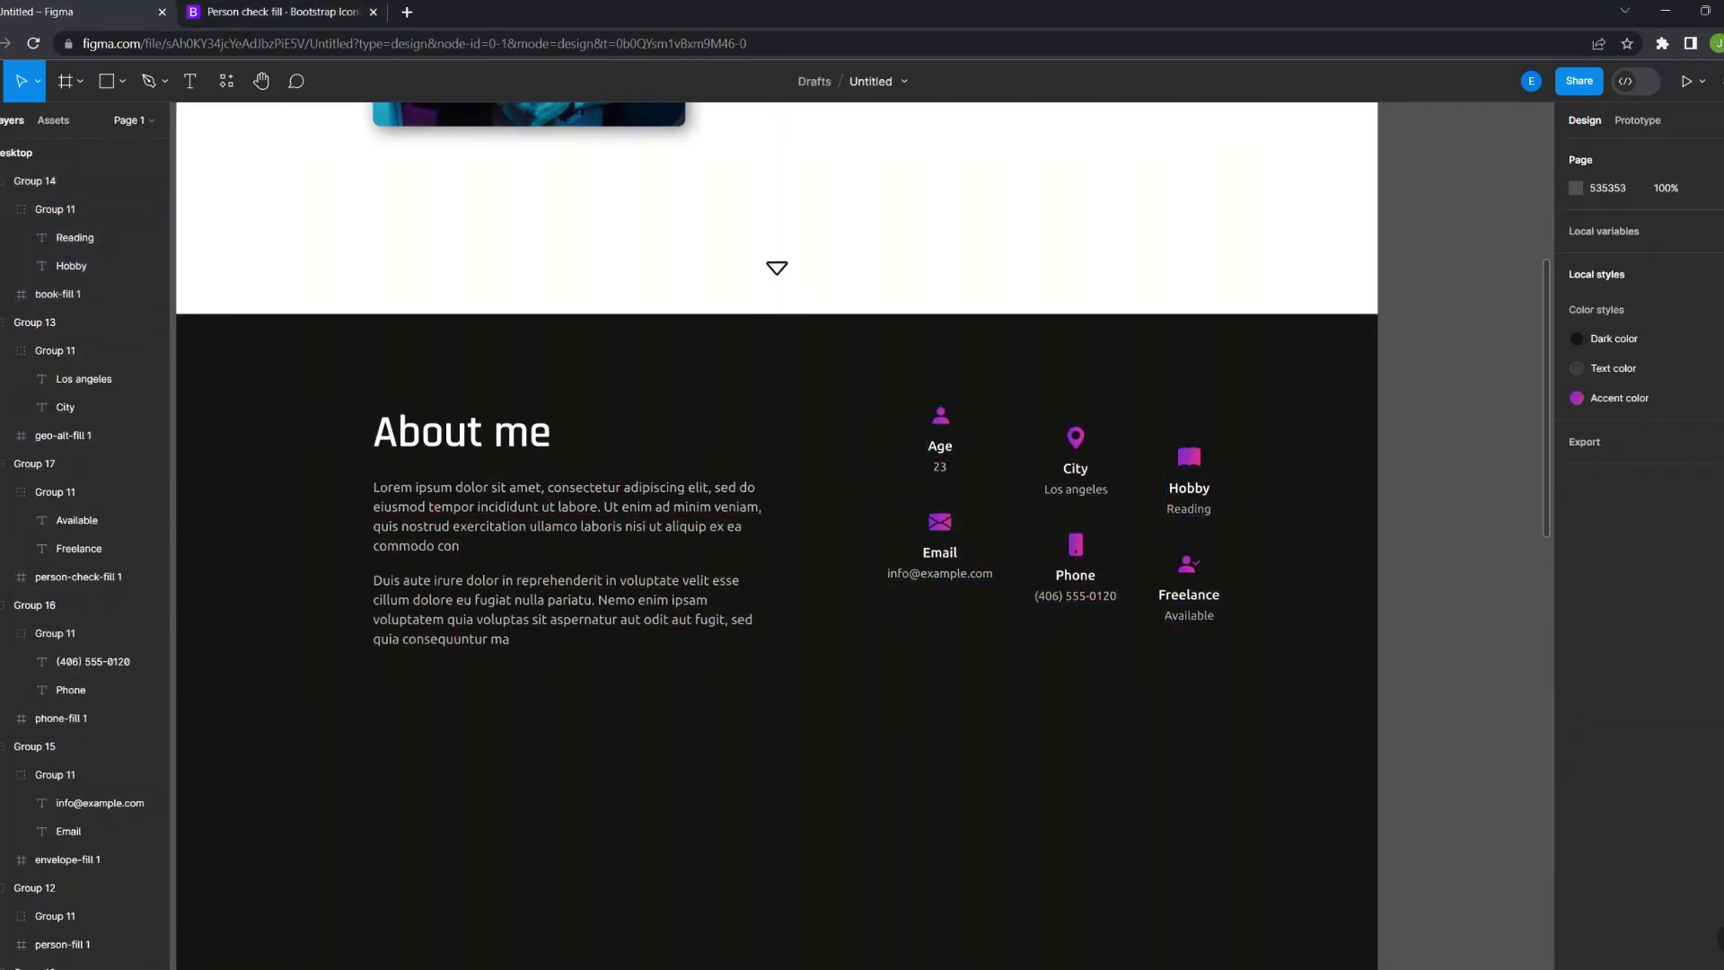
key("ctrl+g")
key("ctrl+g")
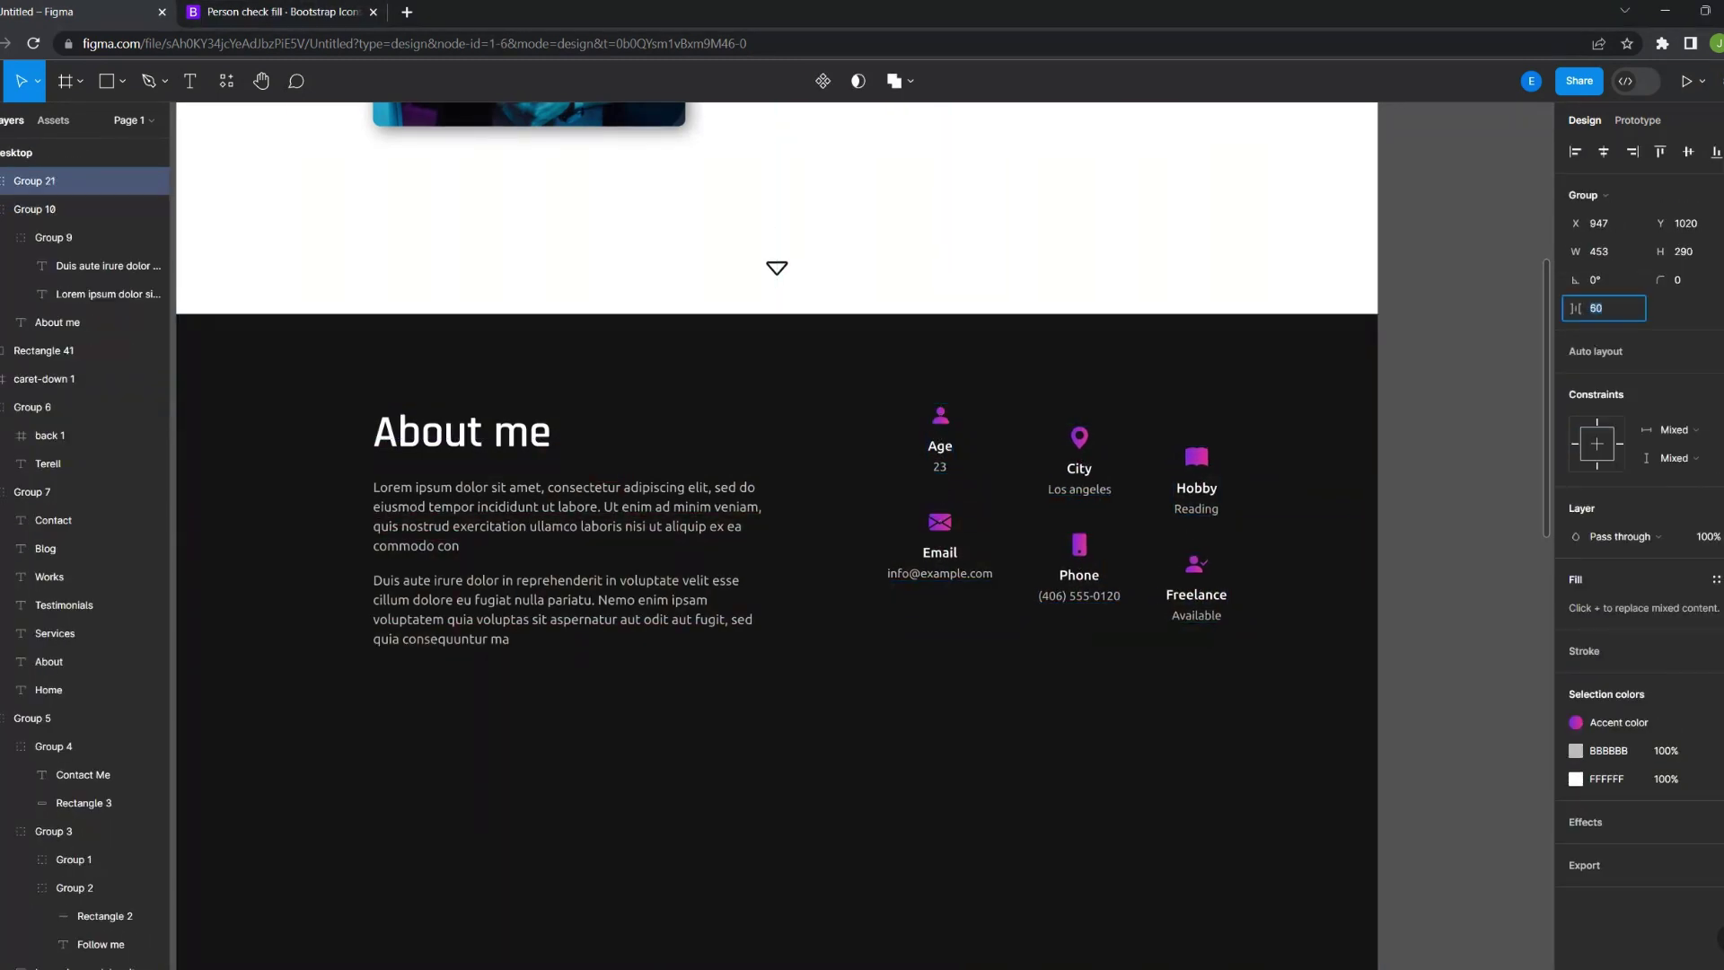
key("Return")
key("Escape")
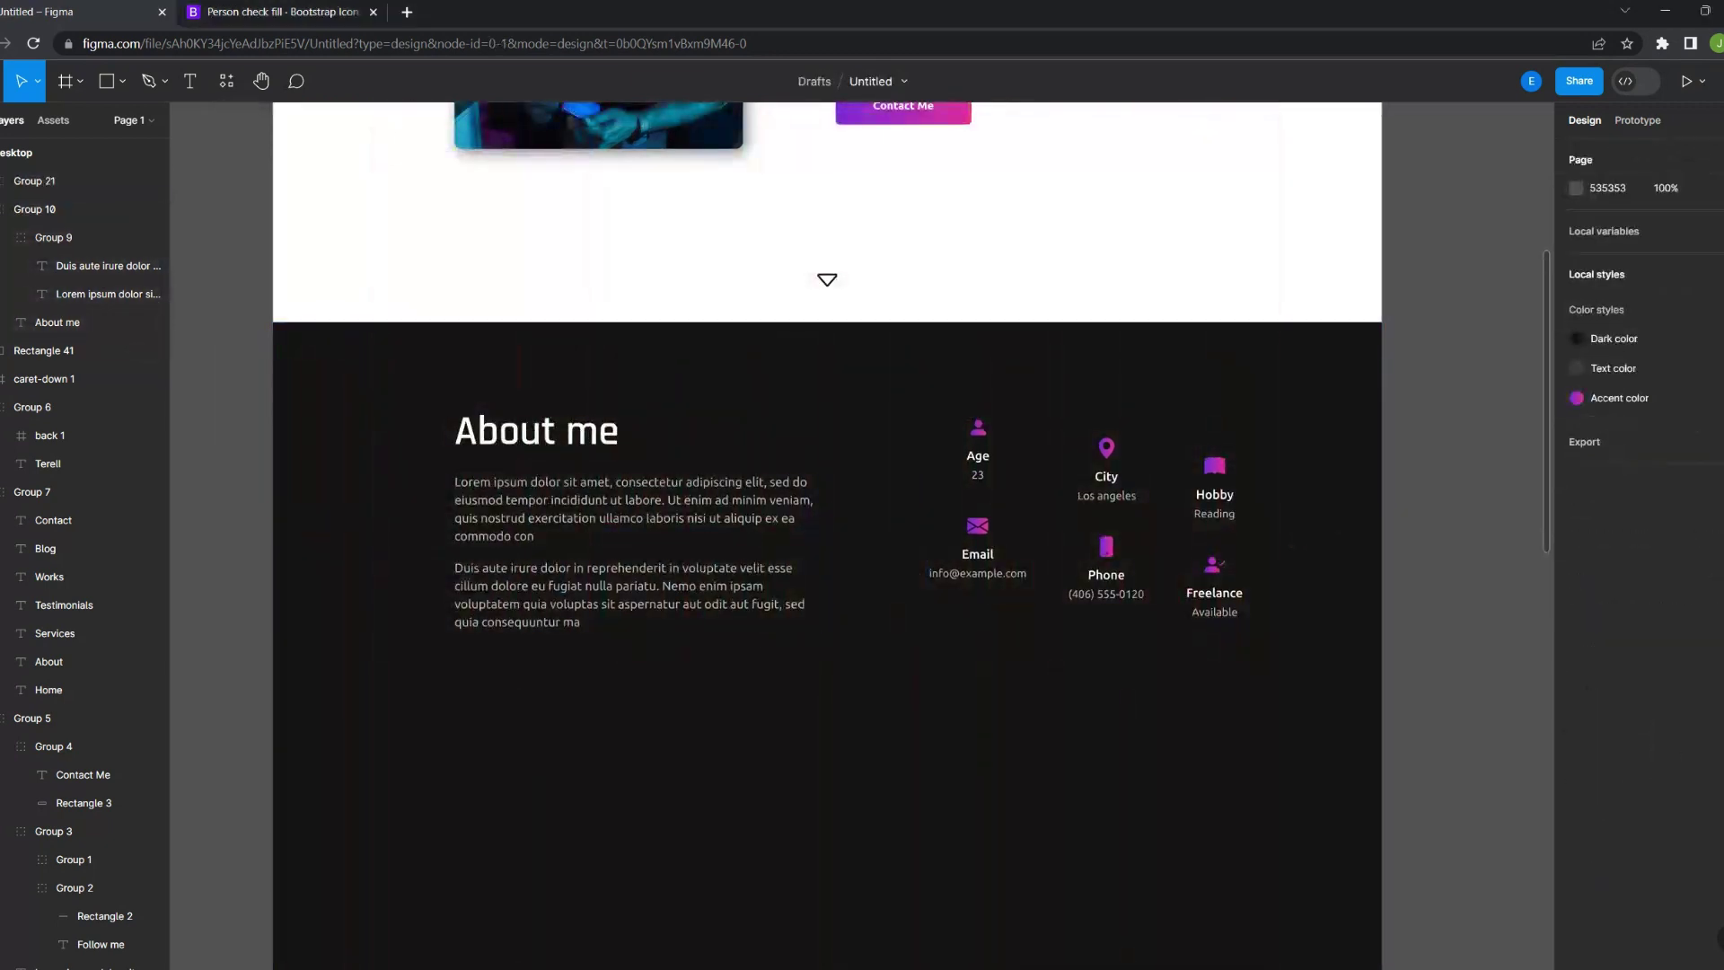
Draw a blank card rectangle below the About me paragraphs
scroll(863, 539, "down", 2)
key("r")
left_click_drag(651, 534, 825, 646)
Add '35+' with a 20 px 'Happy Client' caption in the card and group them
scroll(655, 456, "up", 2)
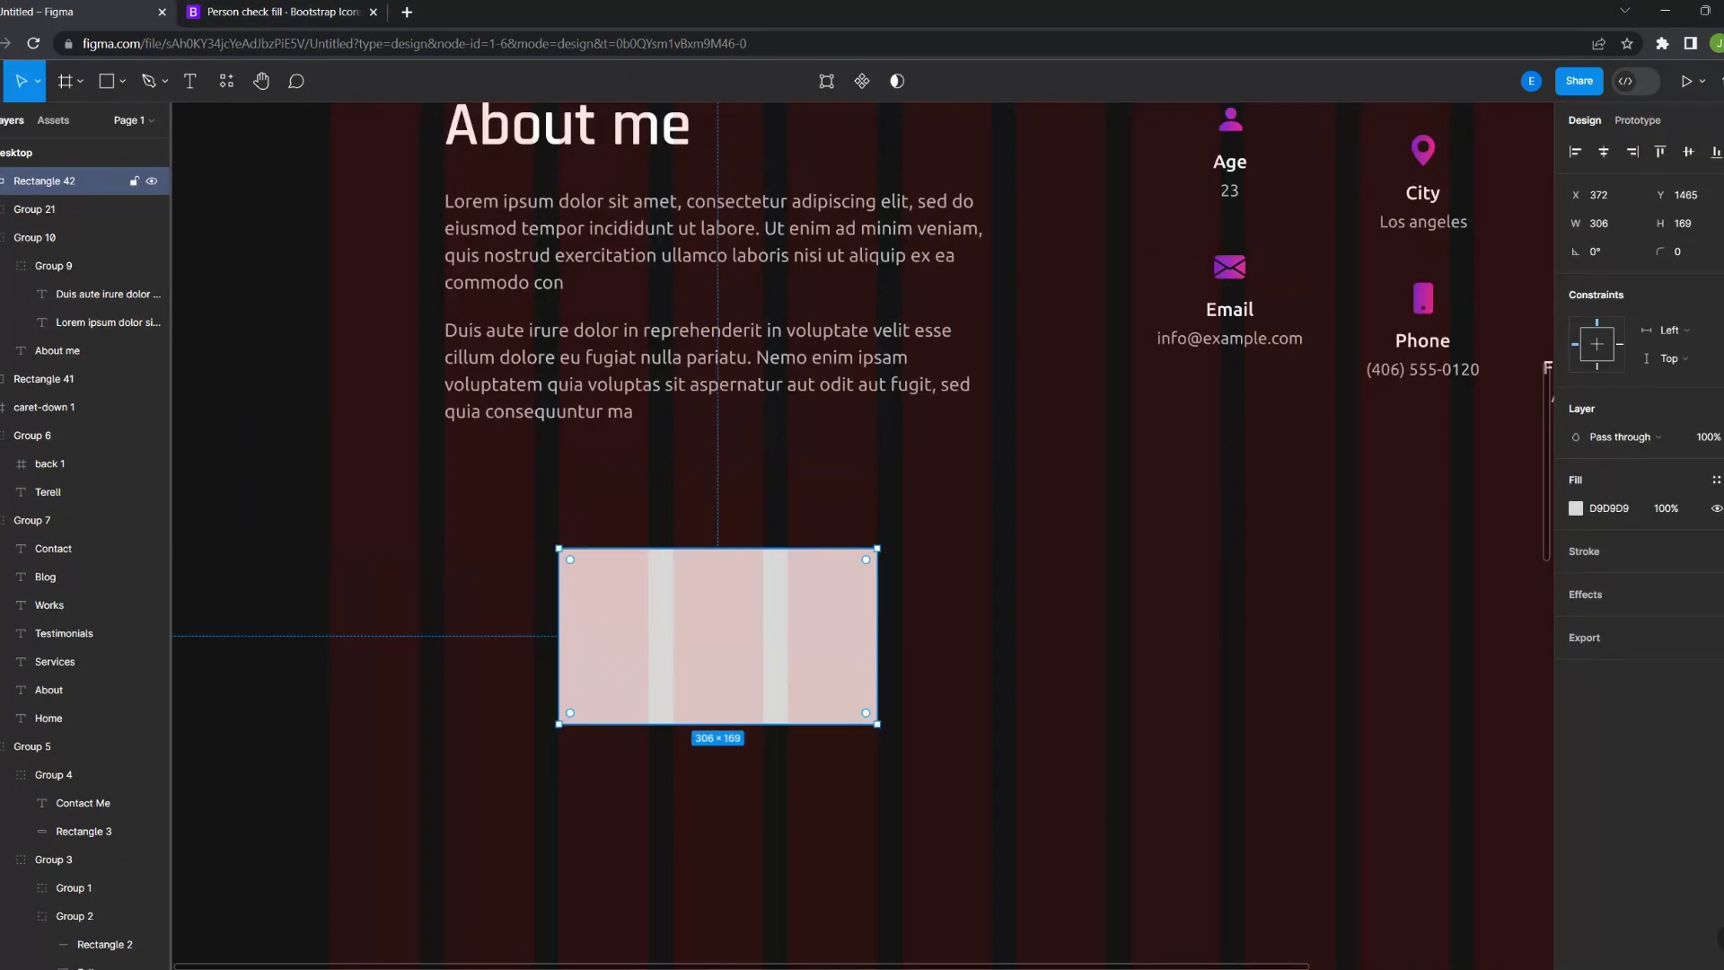
key("t")
left_click(692, 615)
type("35+")
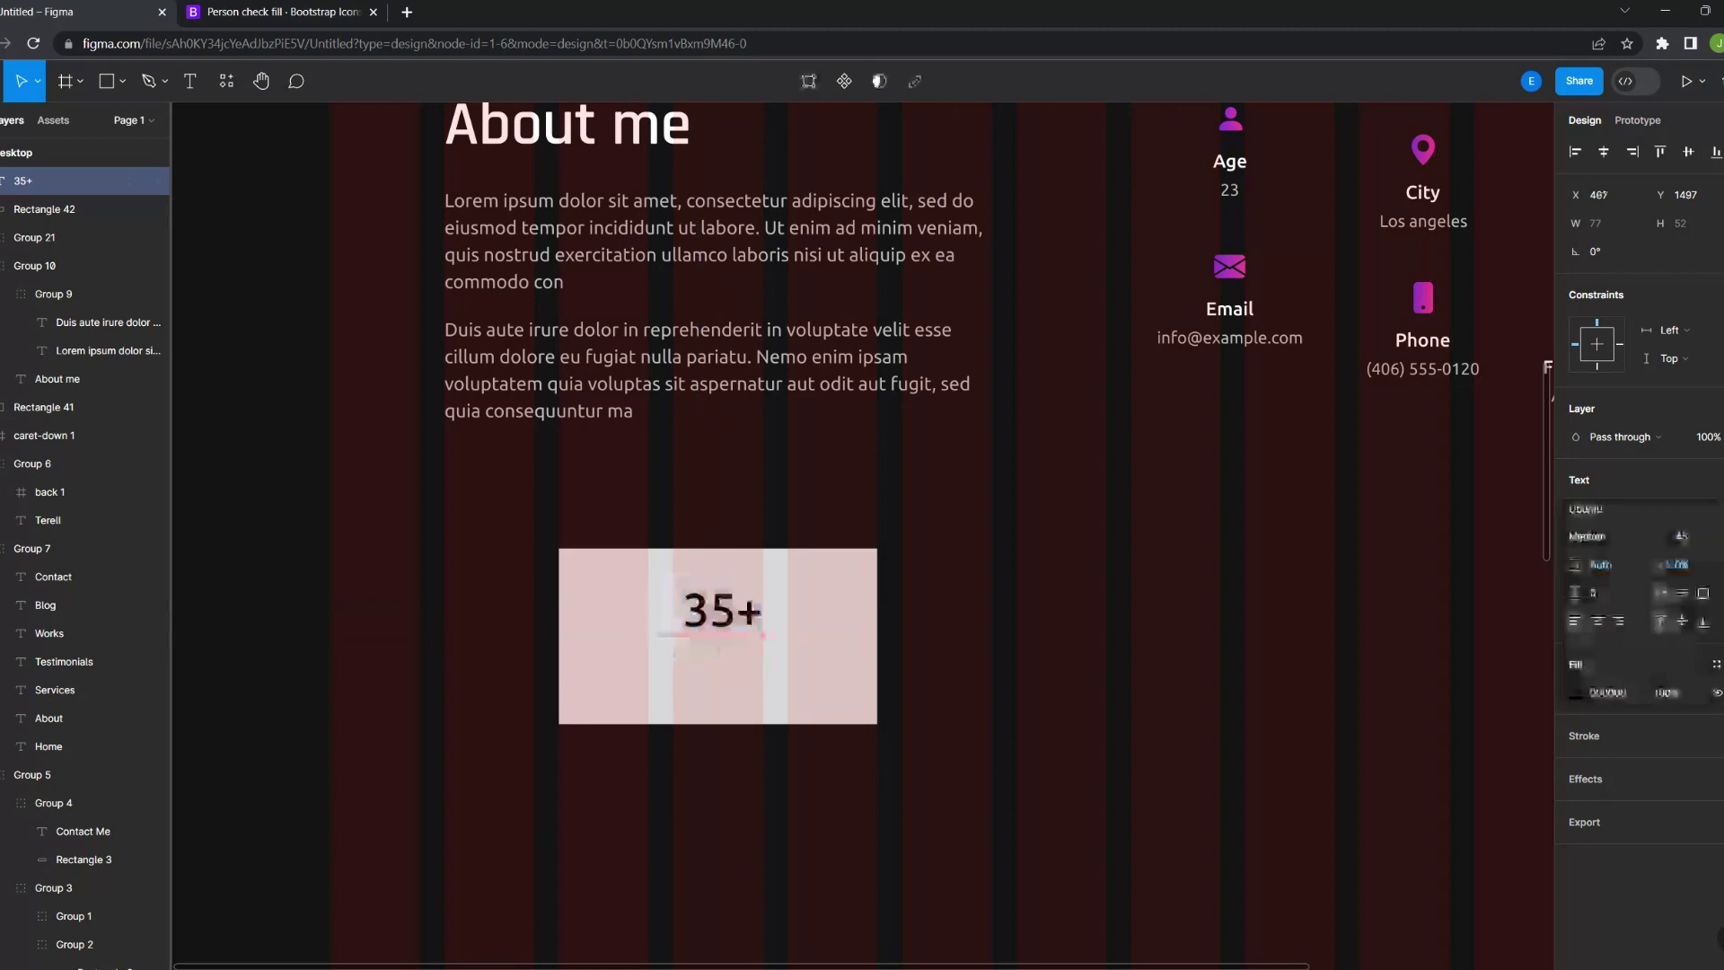
key("Escape")
type("Ha")
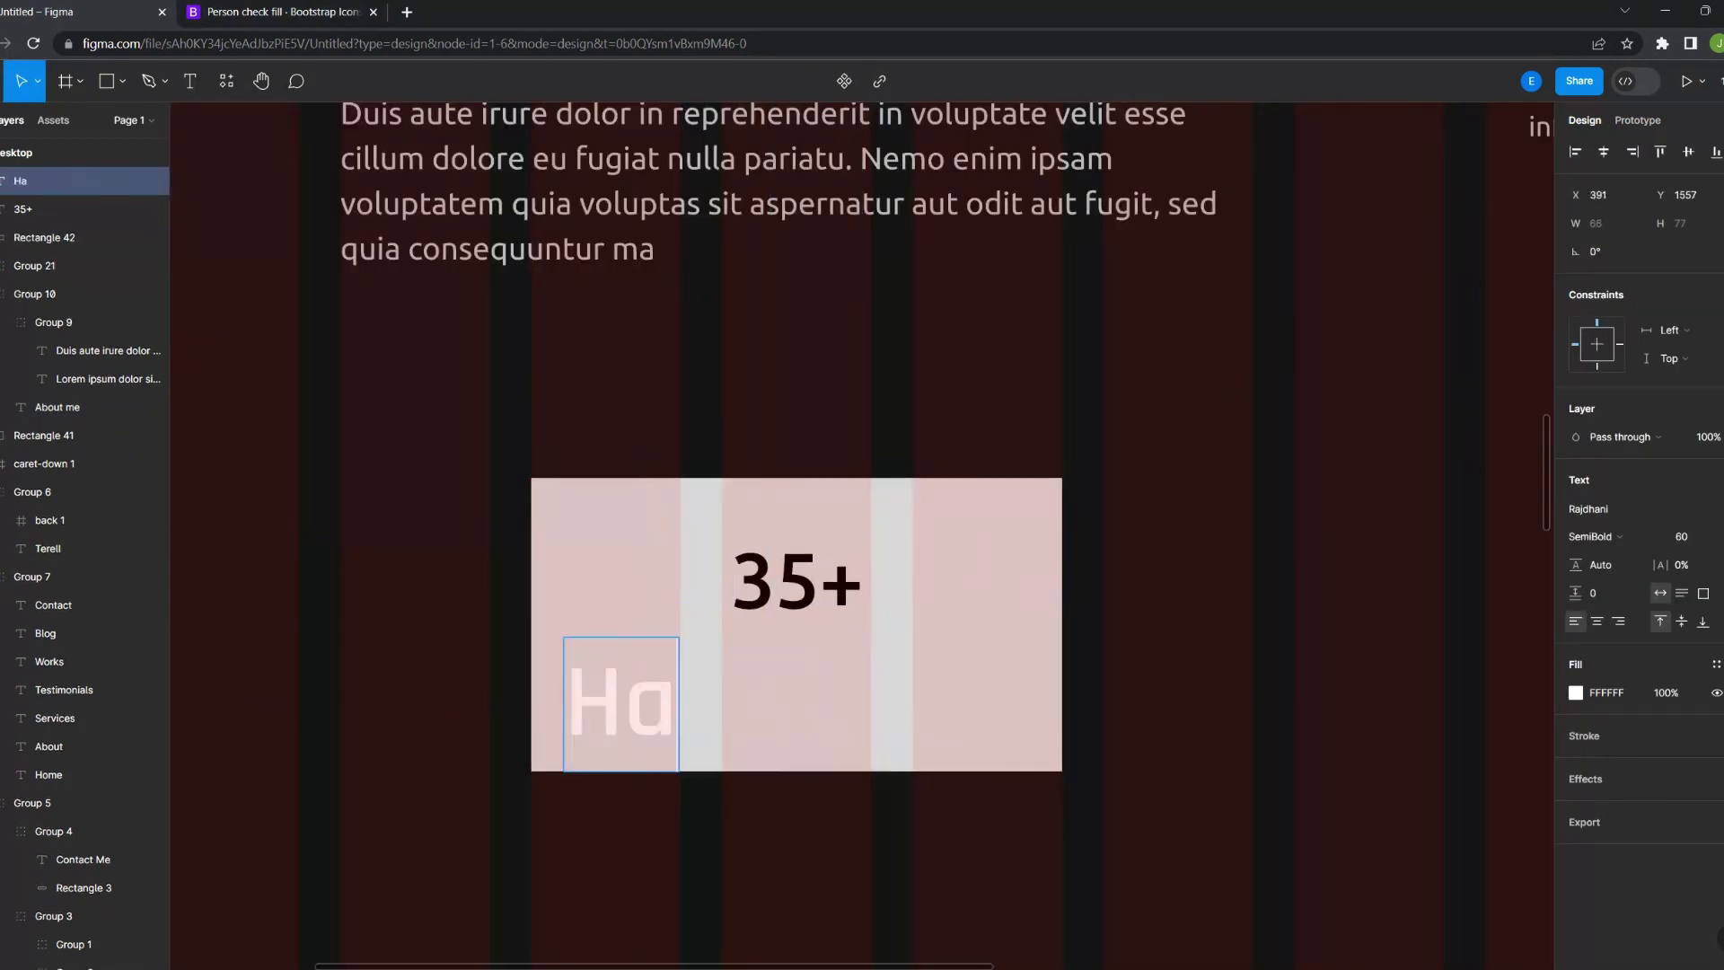
type("ppy Client")
key("ctrl+a")
left_click(1681, 537)
type("20")
key("Return")
left_click(54, 208, "shift")
key("ctrl+g")
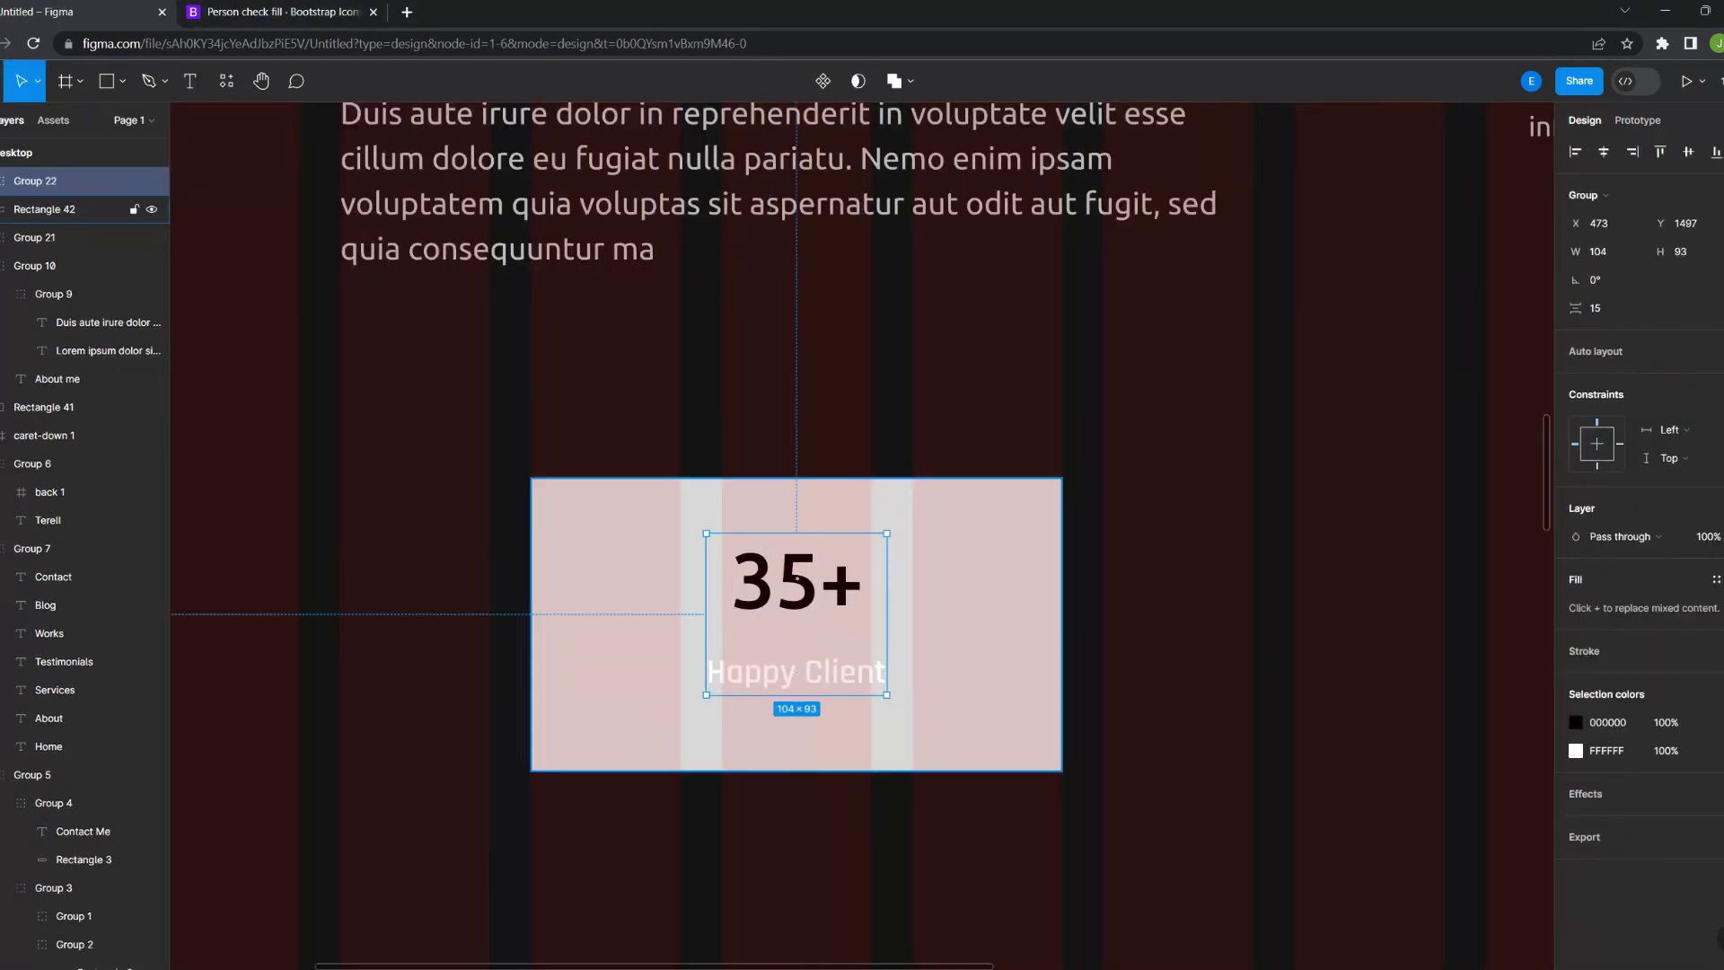
Darken the card fill, colour the plus sign accent pink, and group the card
left_click(54, 208)
scroll(739, 539, "up", 2)
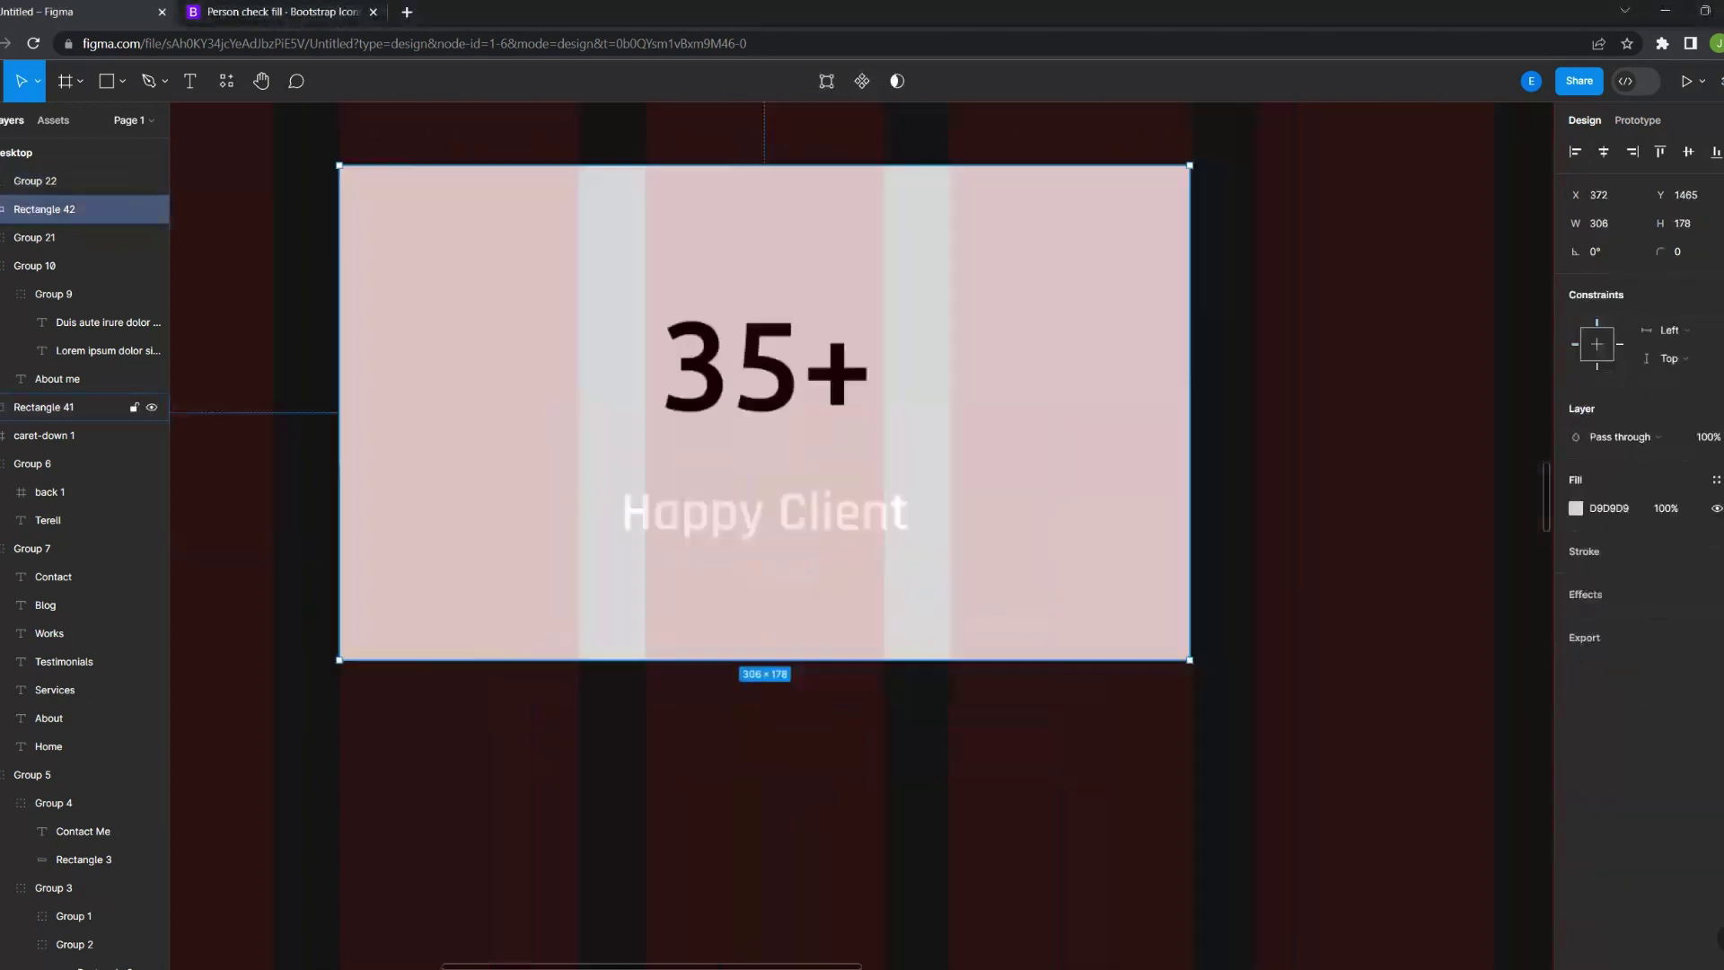
left_click_drag(1344, 592, 1342, 695)
double_click(763, 520)
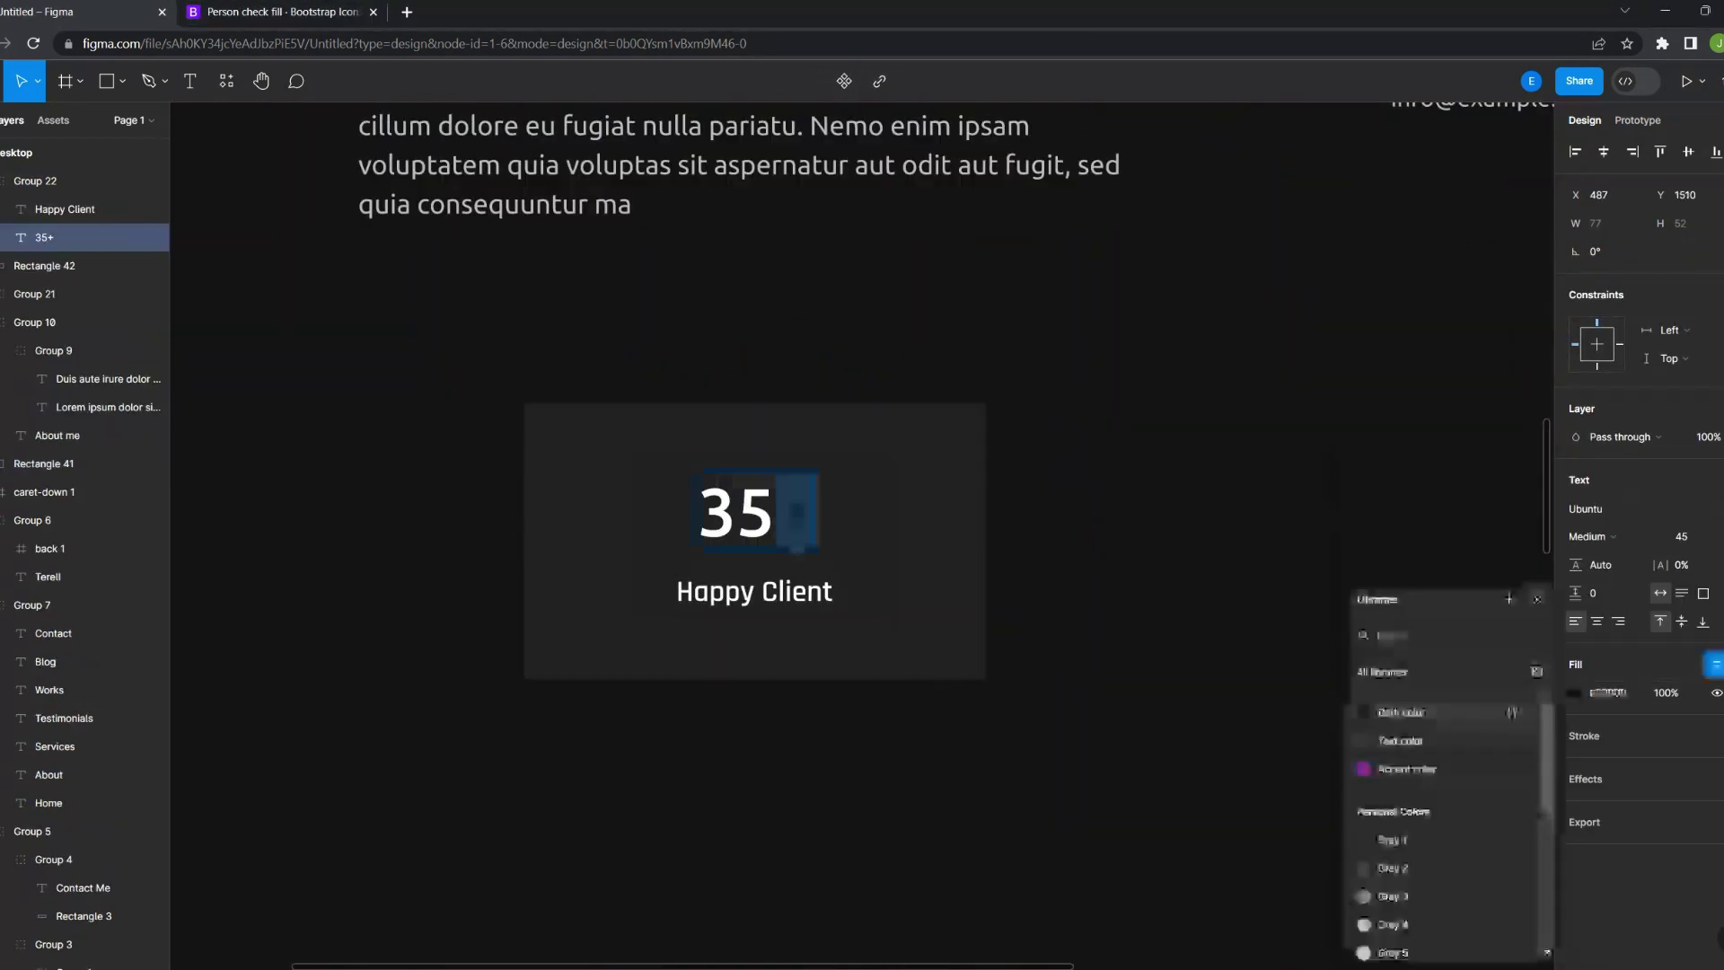
left_click(1393, 770)
key("ctrl+g")
Duplicate into 100+ Successful Projects and 5+ Years of Experience cards and group all three
left_click_drag(749, 575, 946, 575)
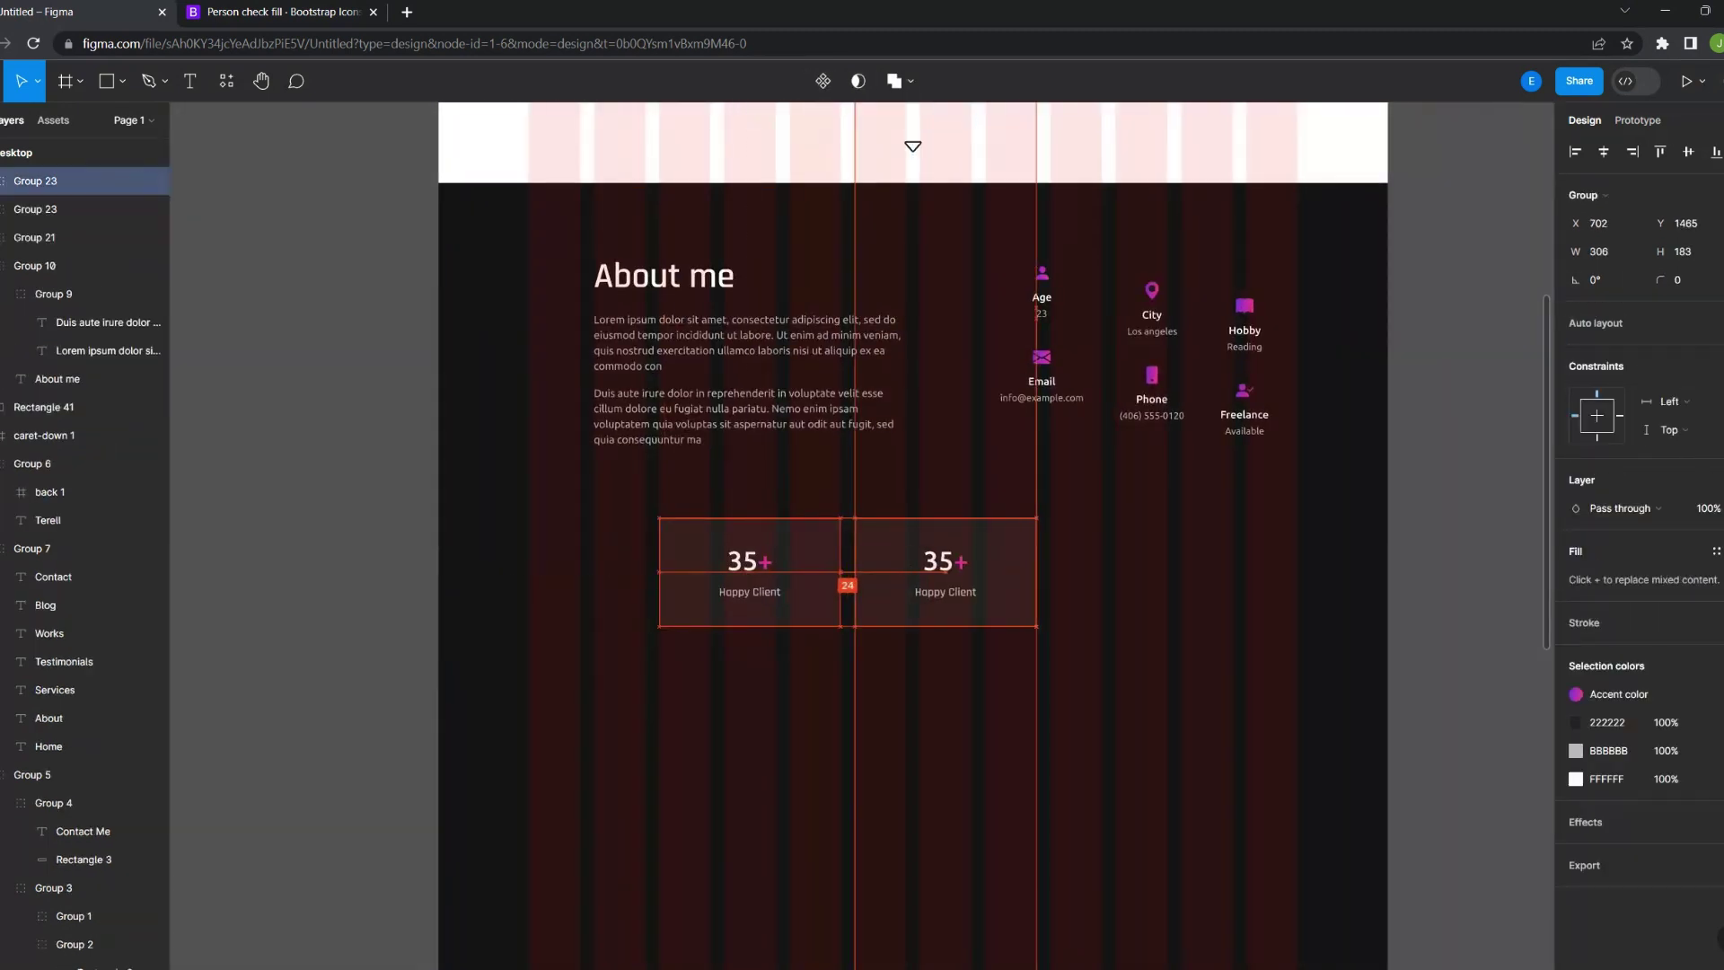
double_click(938, 561)
scroll(1019, 609, "up", 3)
type("Successful Projects")
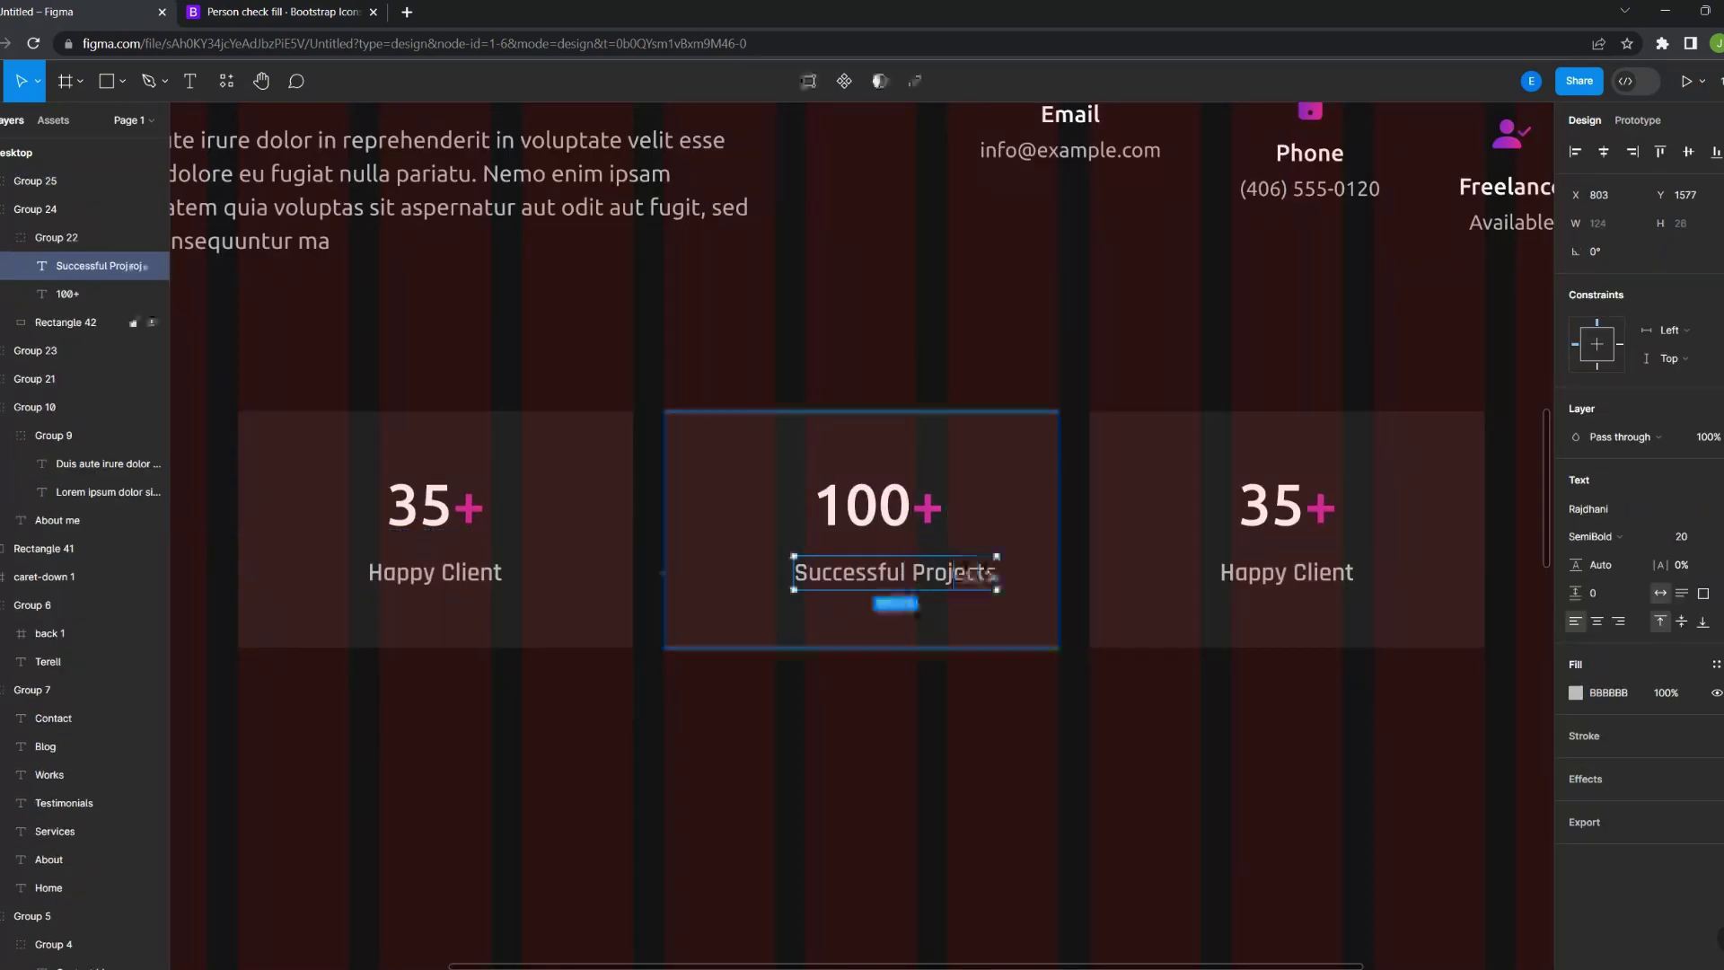
key("Escape")
scroll(899, 539, "down", 3)
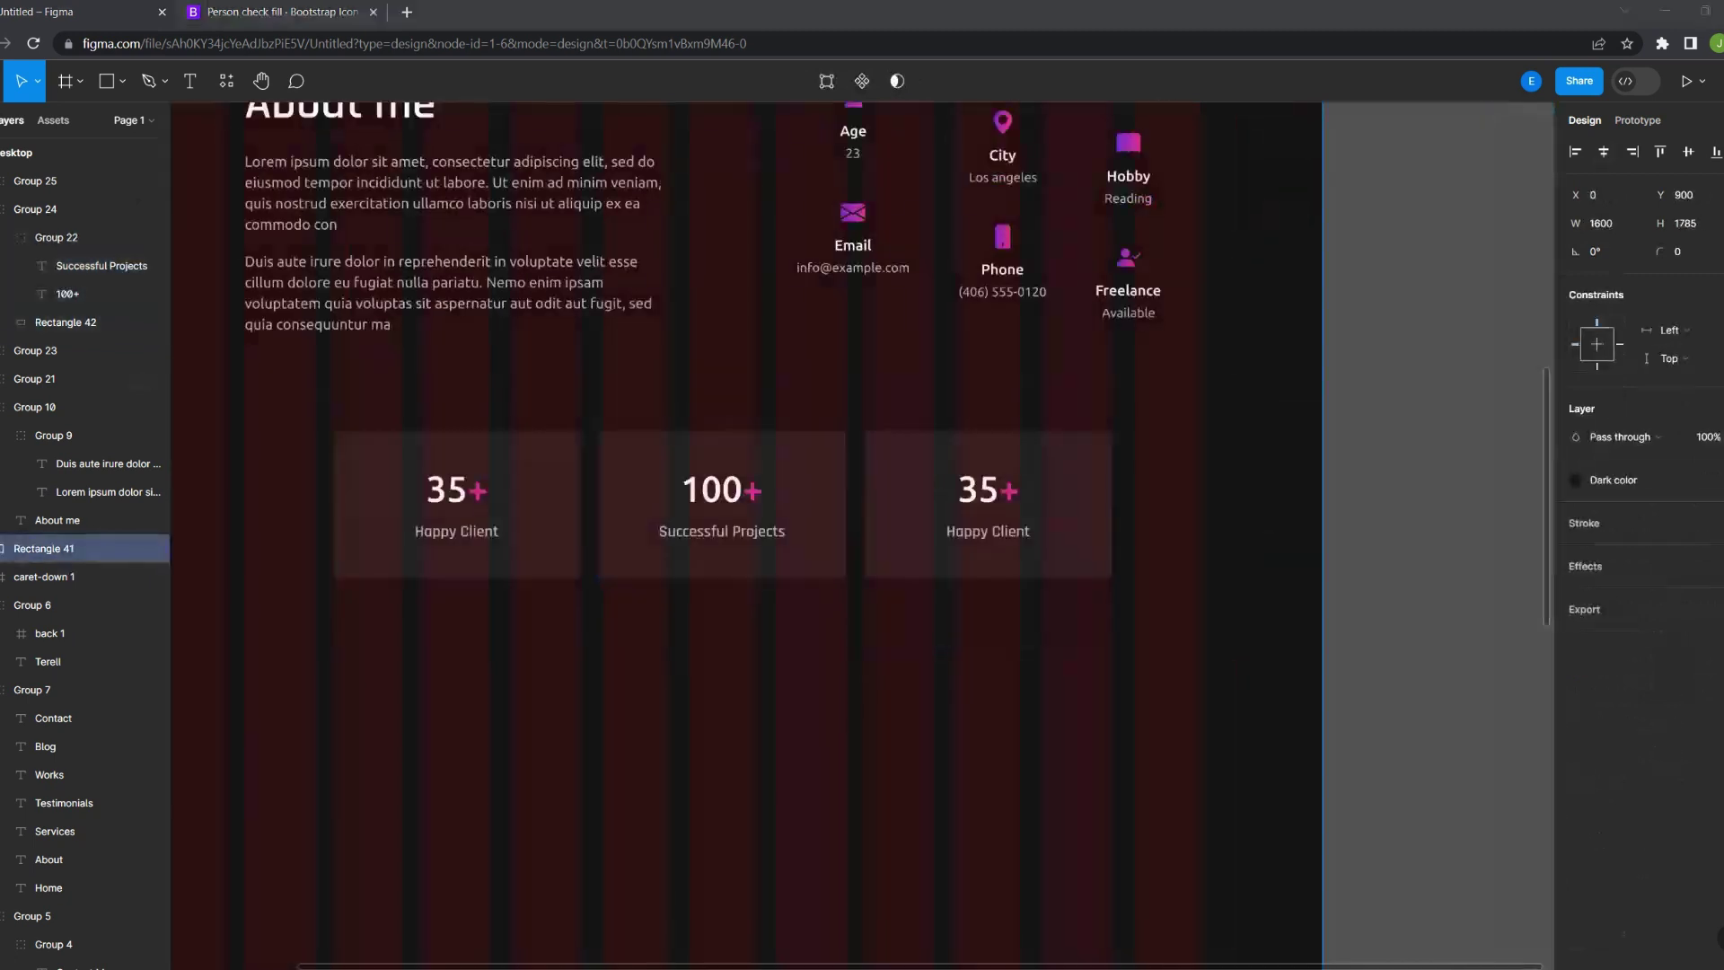
scroll(948, 545, "up", 3)
left_click(948, 545)
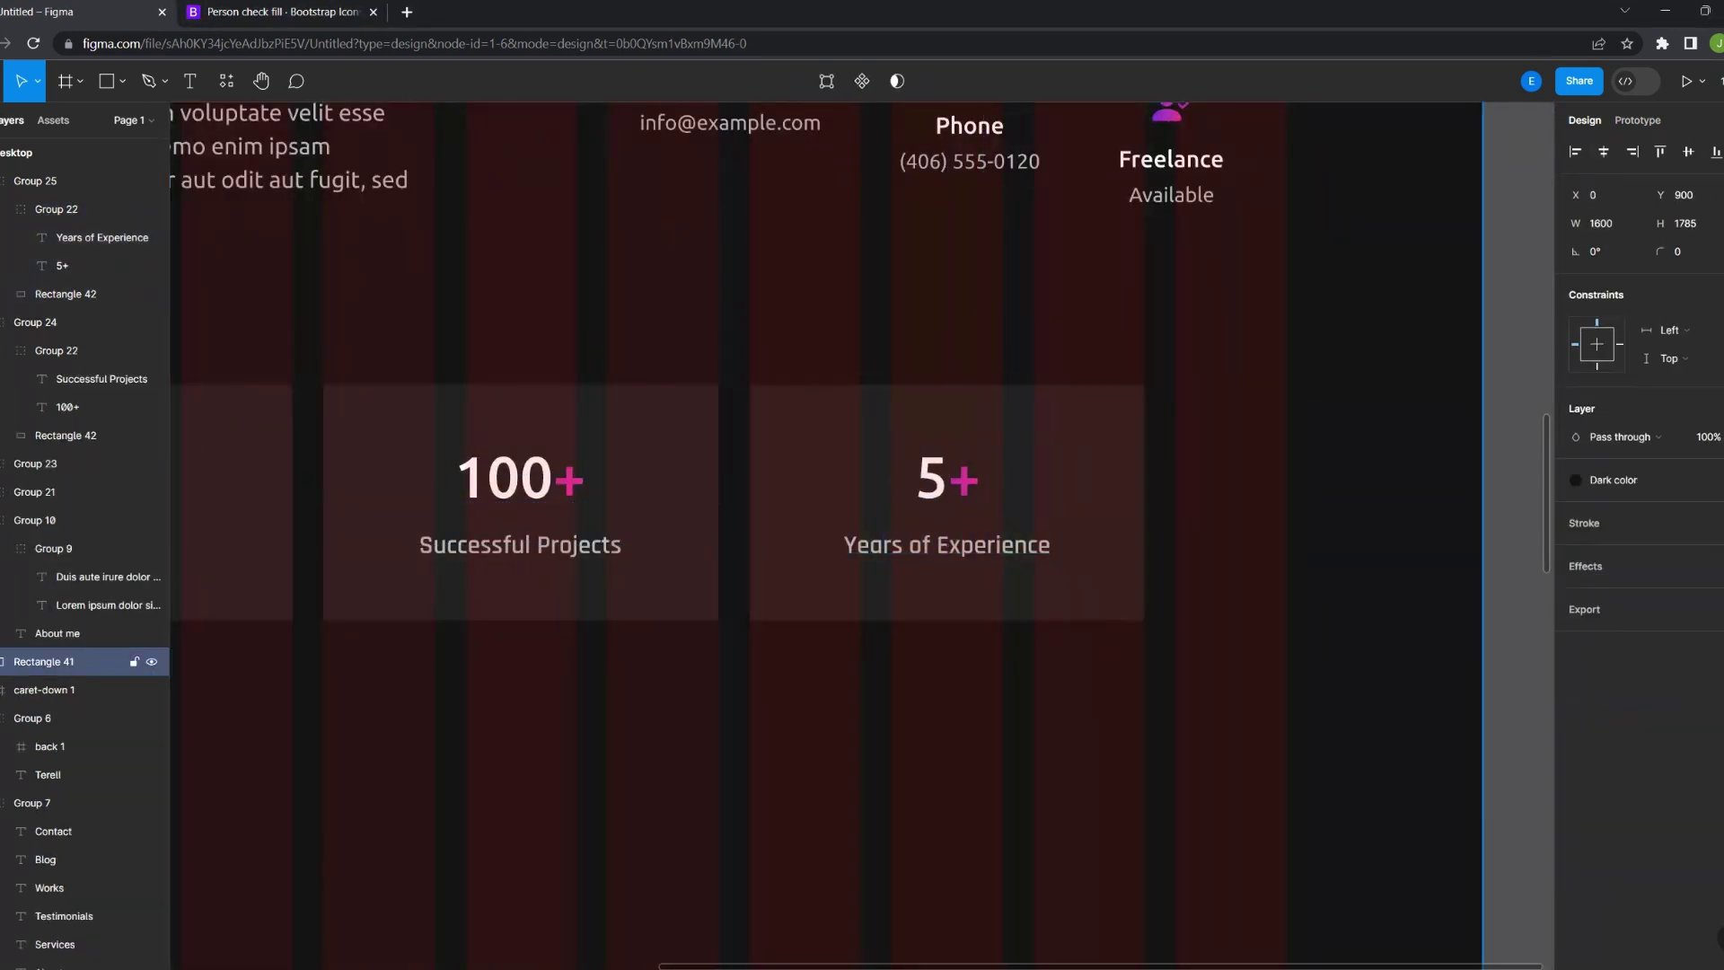
key("ctrl+g")
scroll(898, 538, "down", 5)
key("Escape")
left_click(1089, 346)
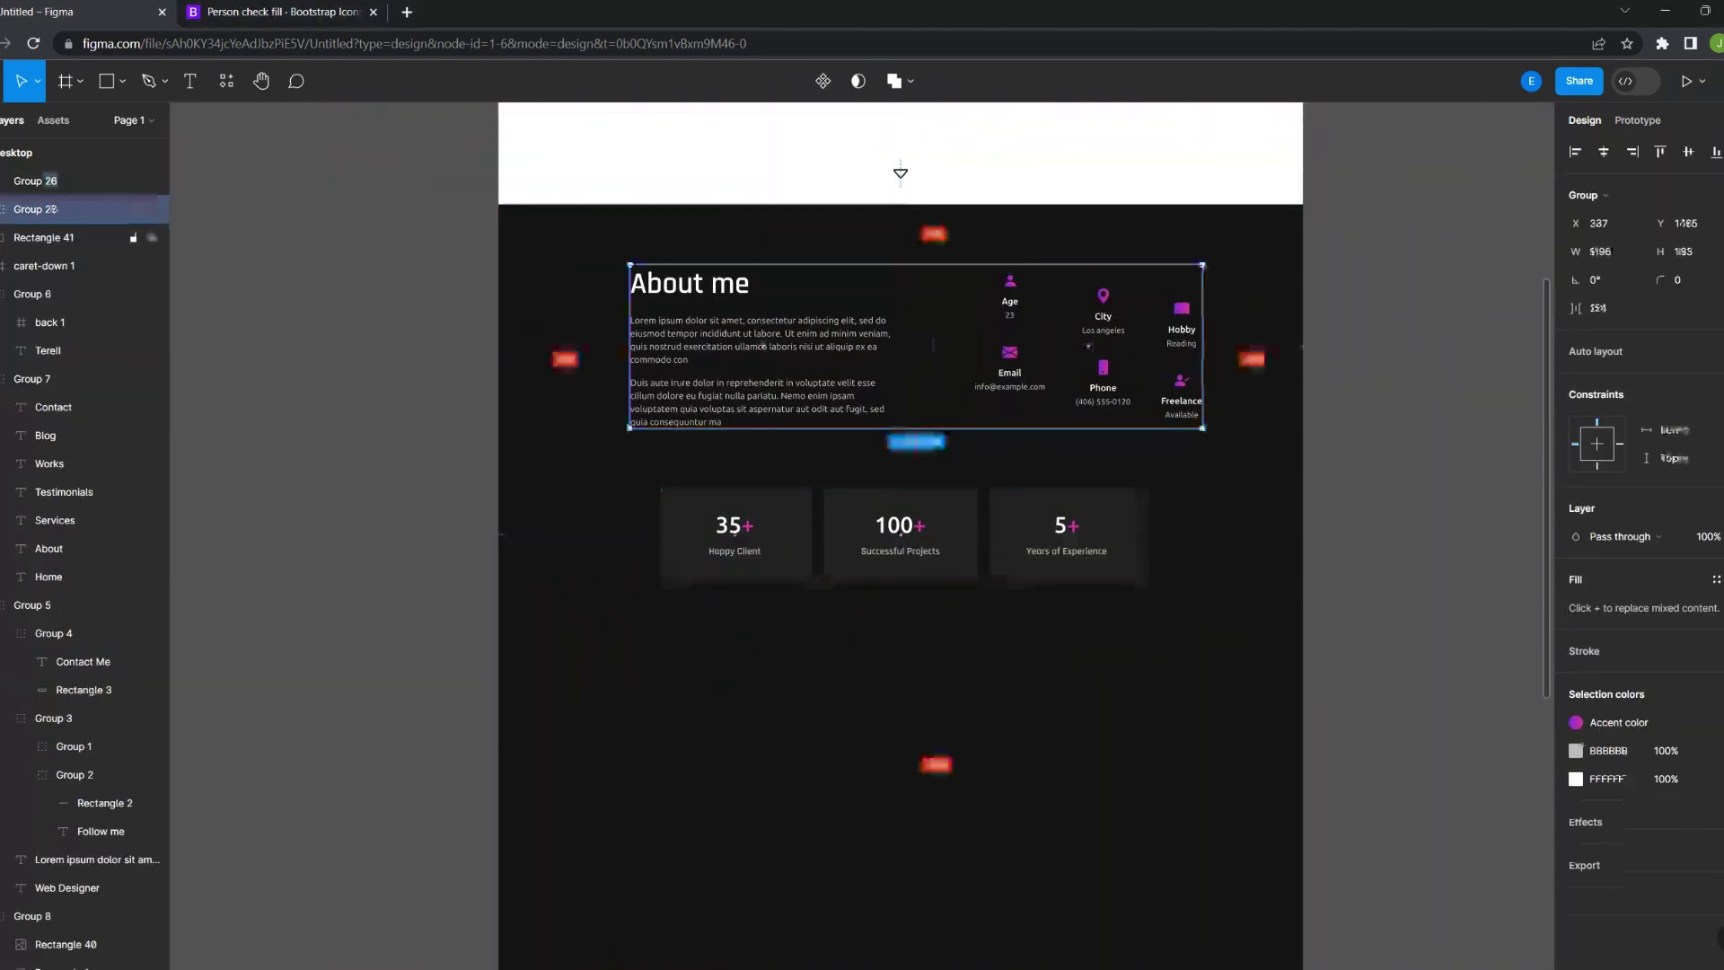
Group the About me content together with the stat cards
key("ctrl+g")
scroll(898, 538, "up", 2)
key("Escape")
scroll(898, 539, "down", 2)
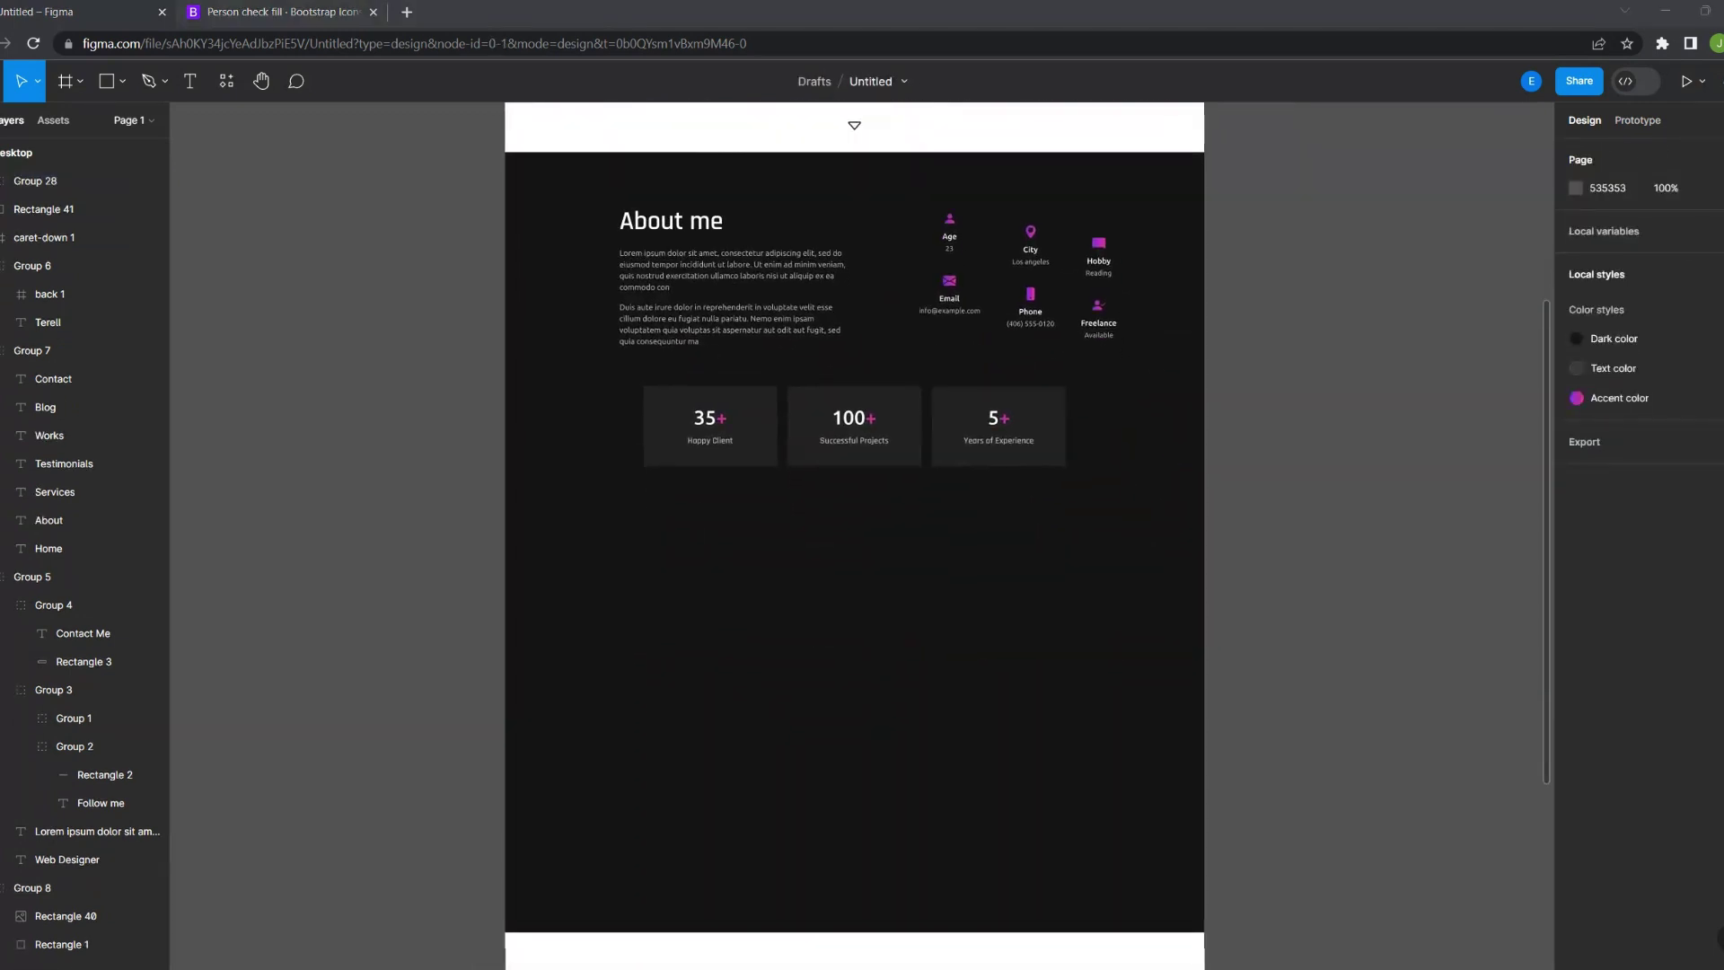
scroll(853, 539, "up", 2)
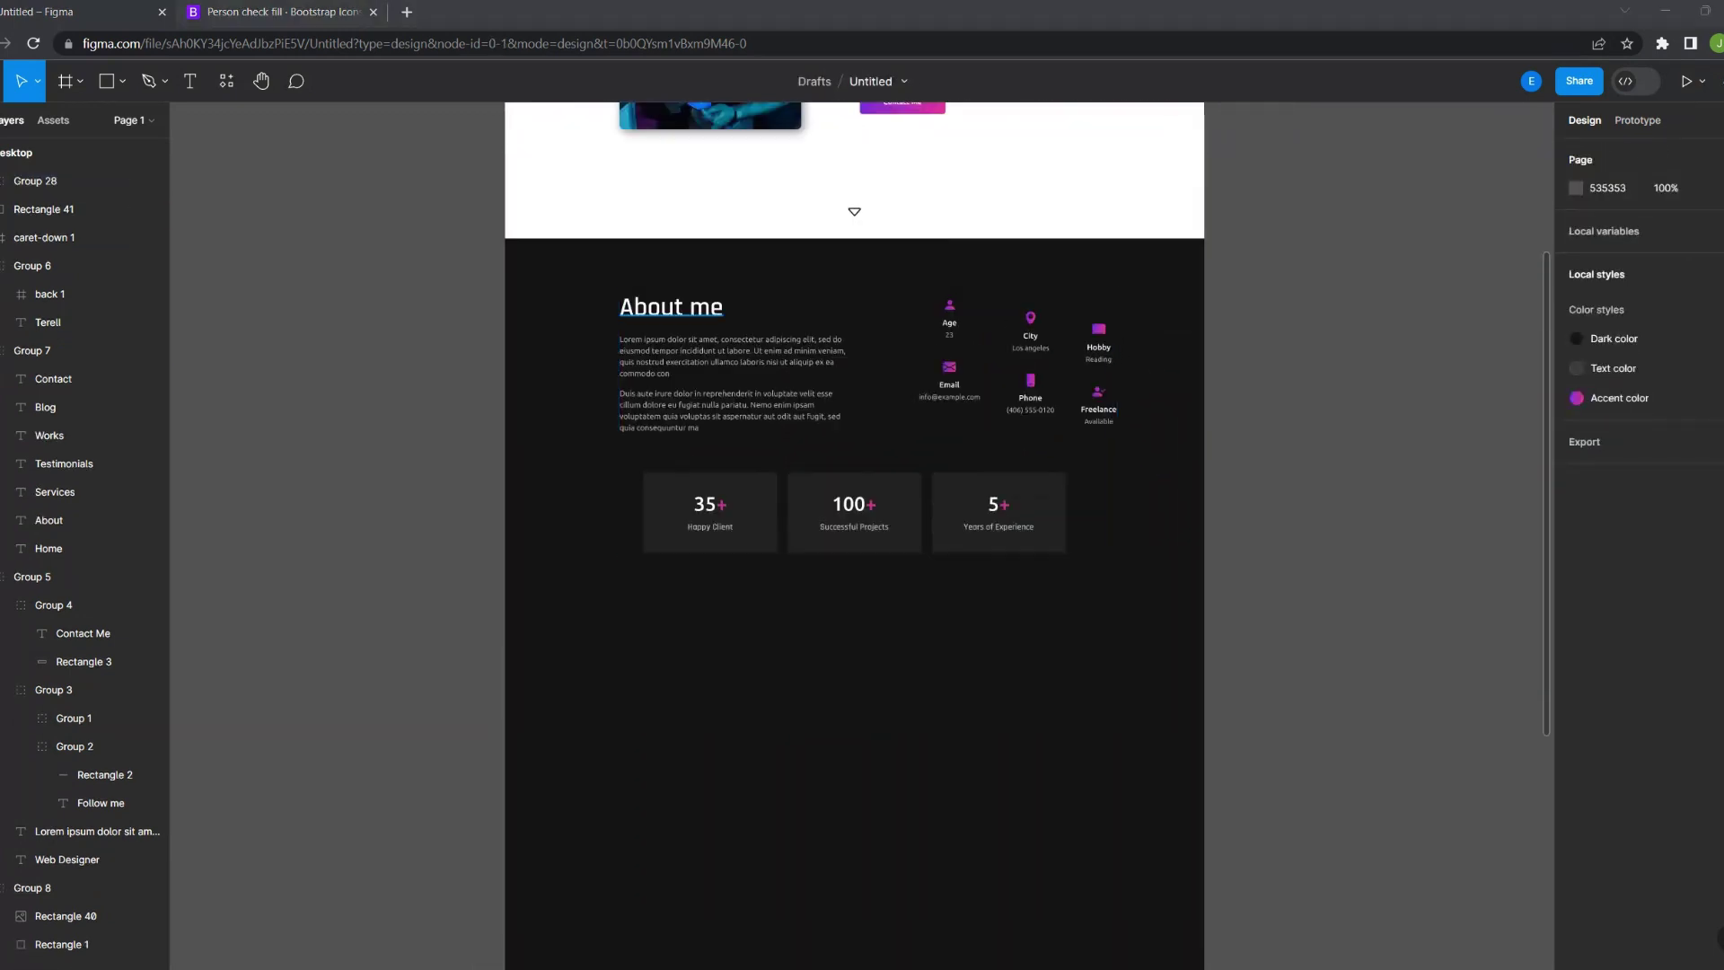
Copy the About me heading down as 'Services' and paste a card rectangle beneath it
left_click_drag(655, 308, 672, 636)
key("Return")
type("Servi")
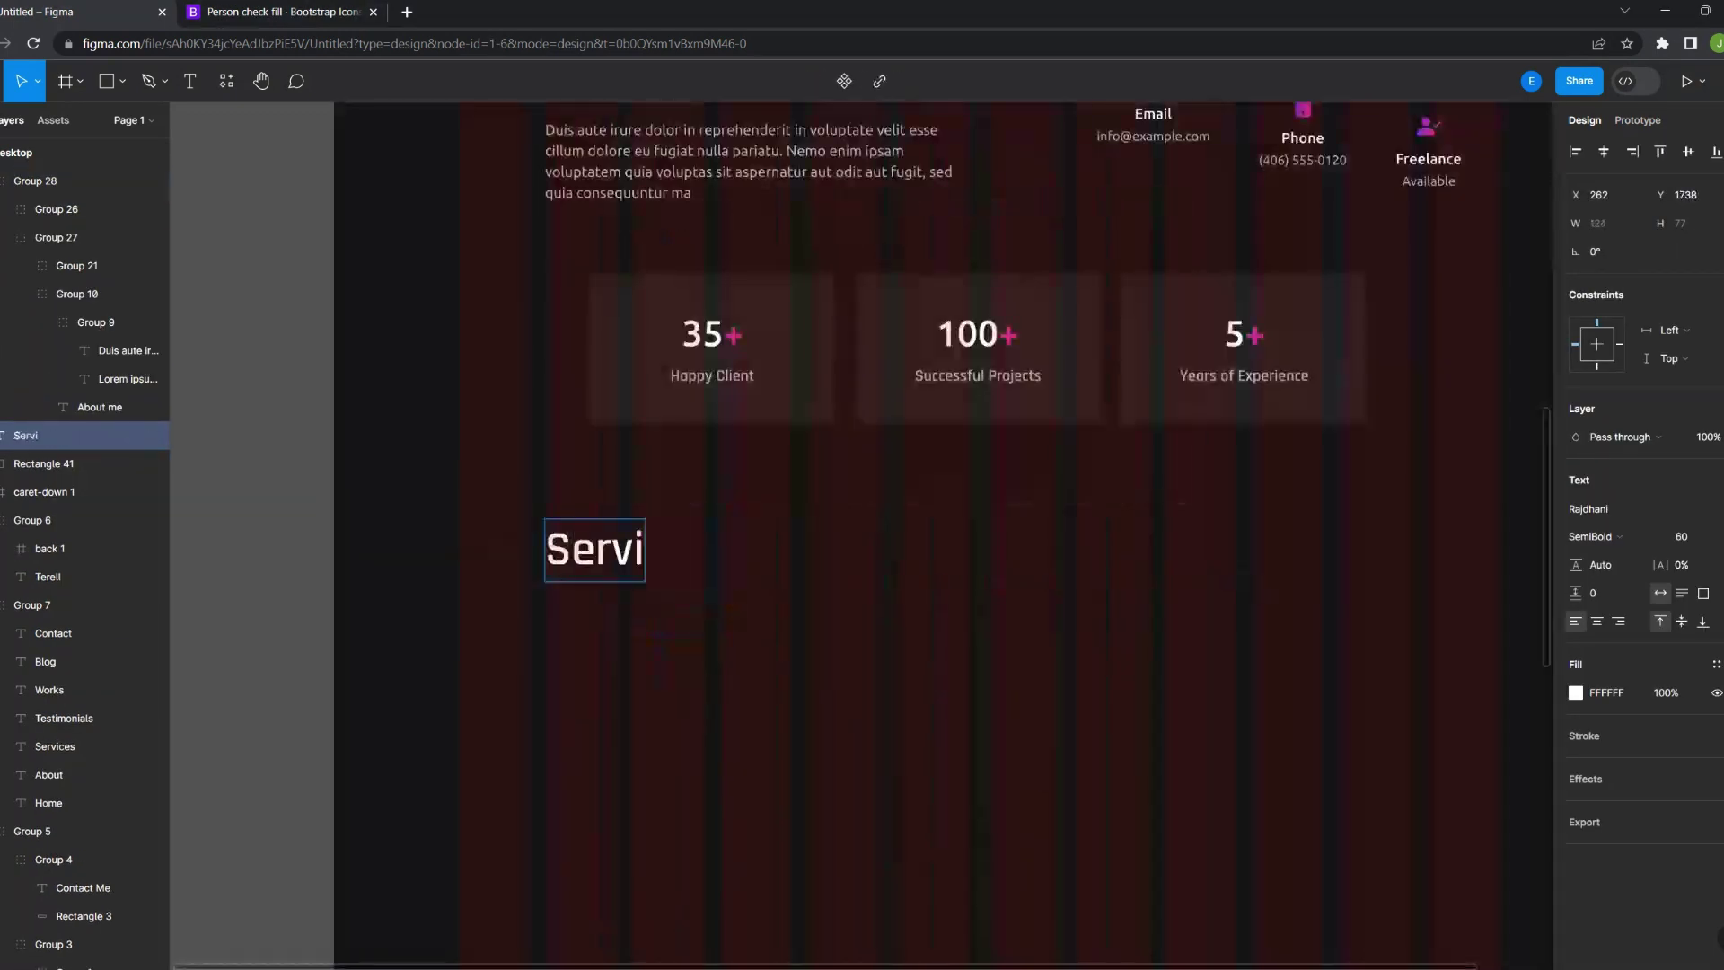
type("ces")
key("ctrl+v")
left_click_drag(270, 216, 546, 668)
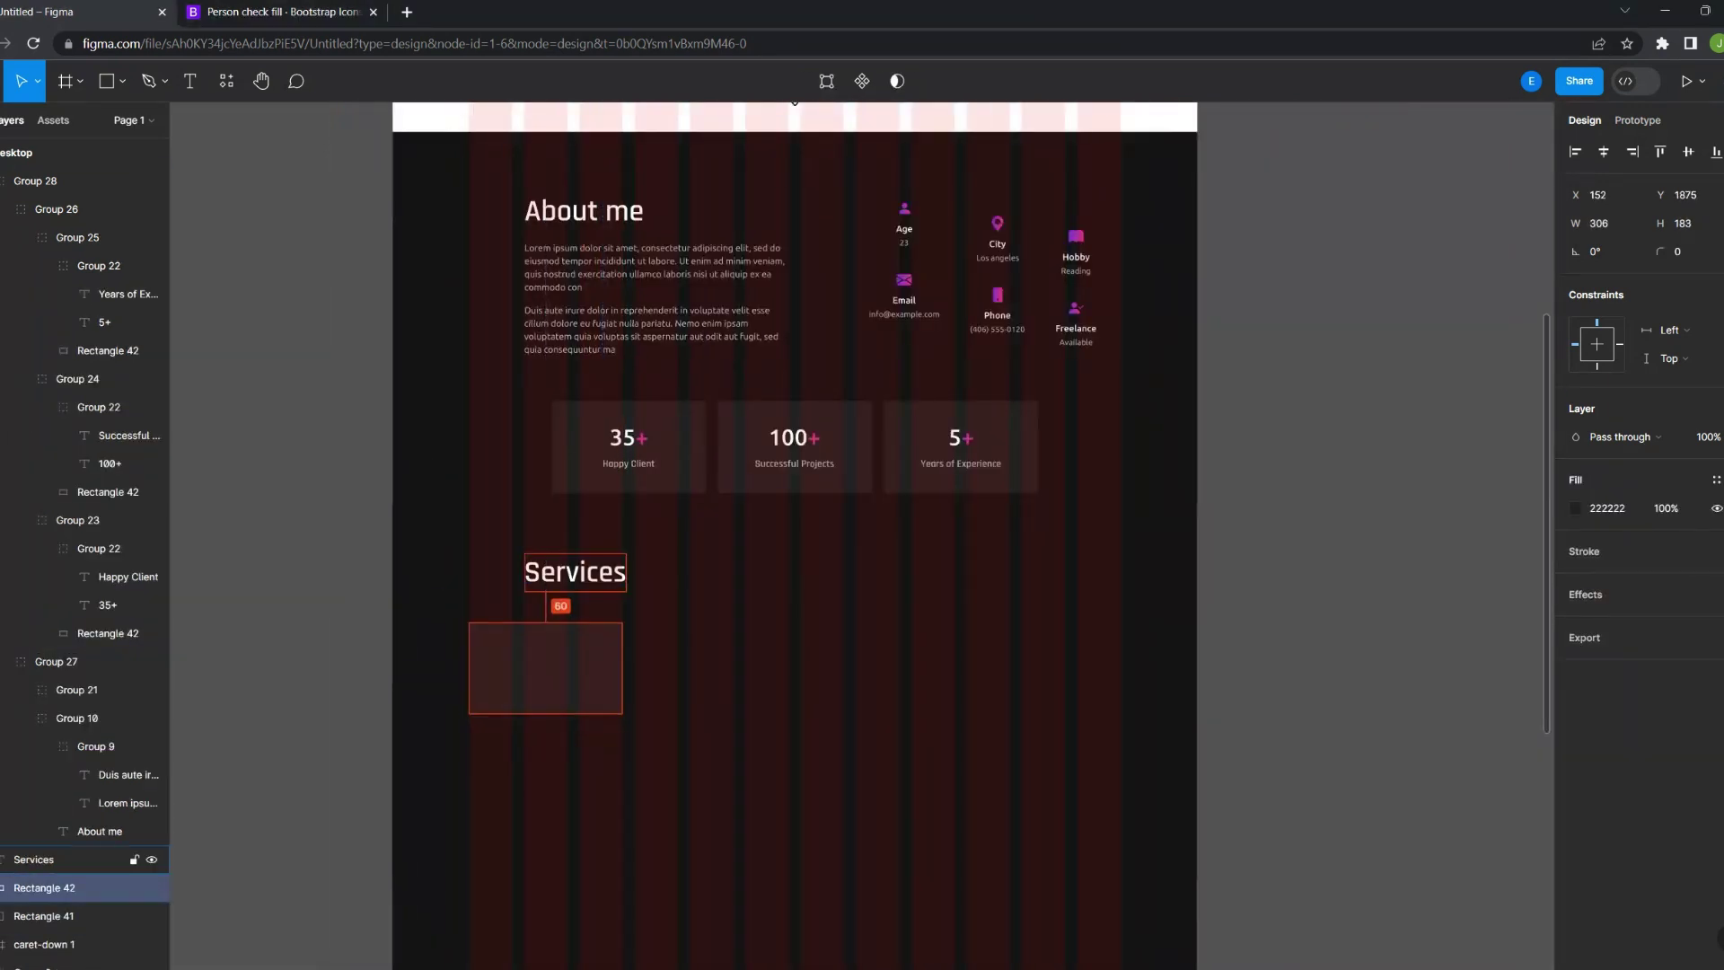
Add a 20 px 'Web Development' title, description text and the code-slash icon to the card
scroll(508, 844, "up", 5)
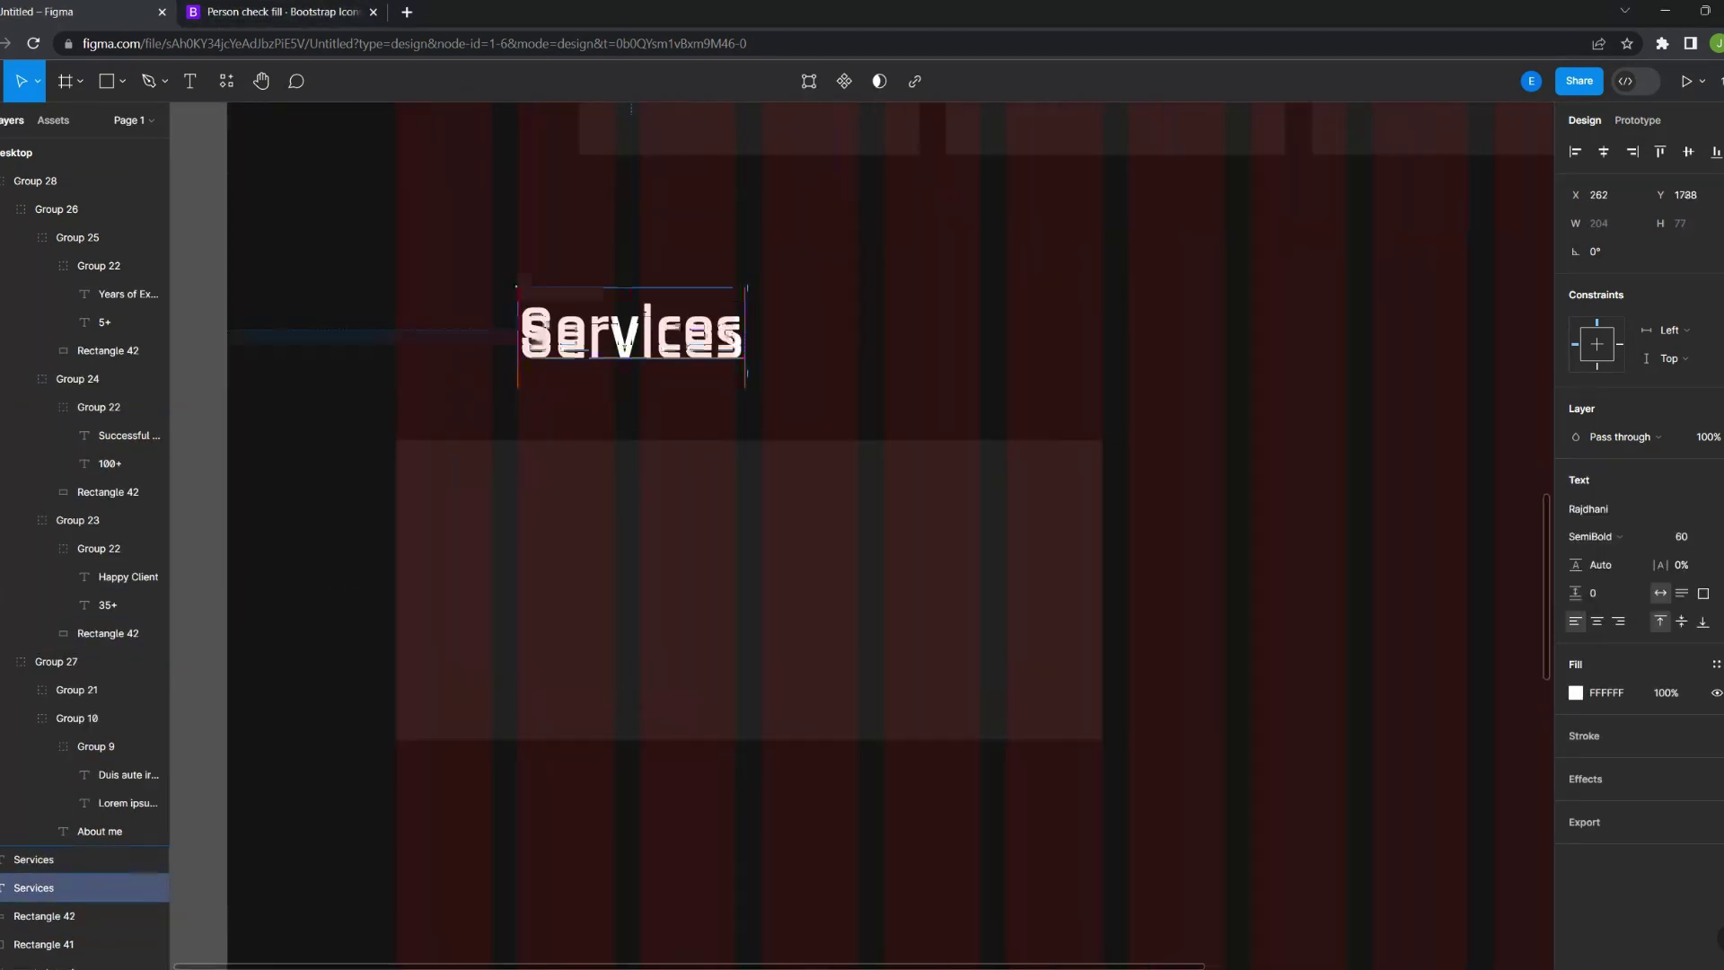
type("Web Development")
key("ctrl+a")
type("20")
key("Return")
key("ctrl+v")
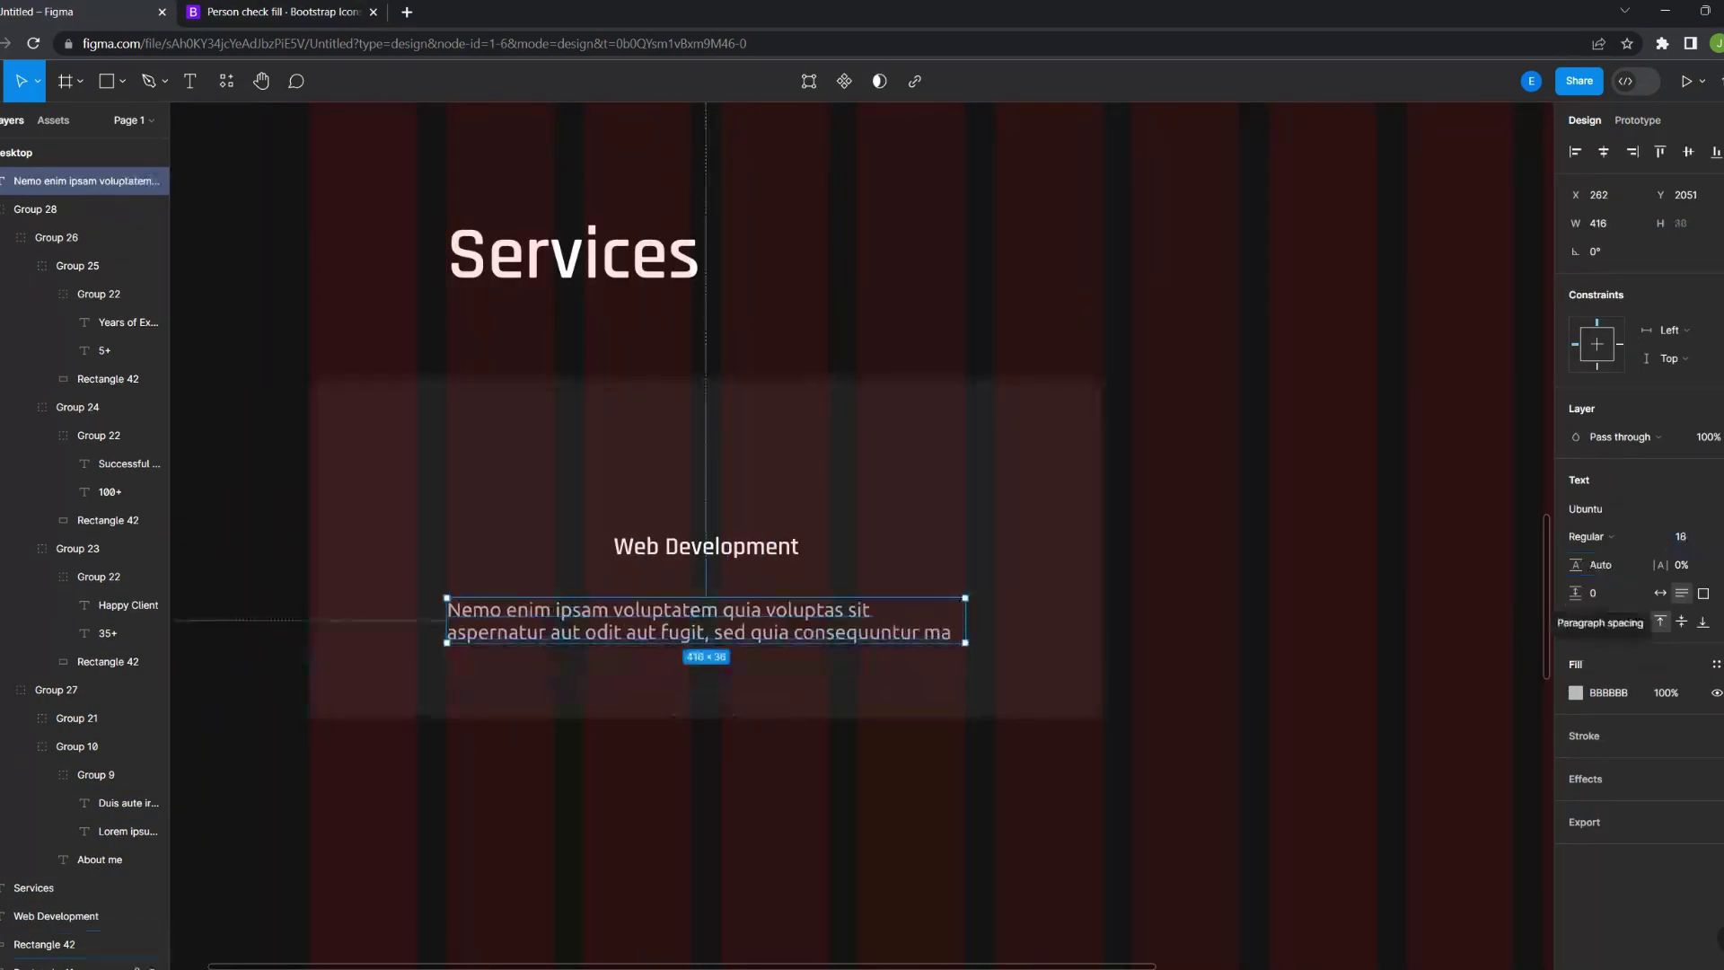
left_click(274, 12)
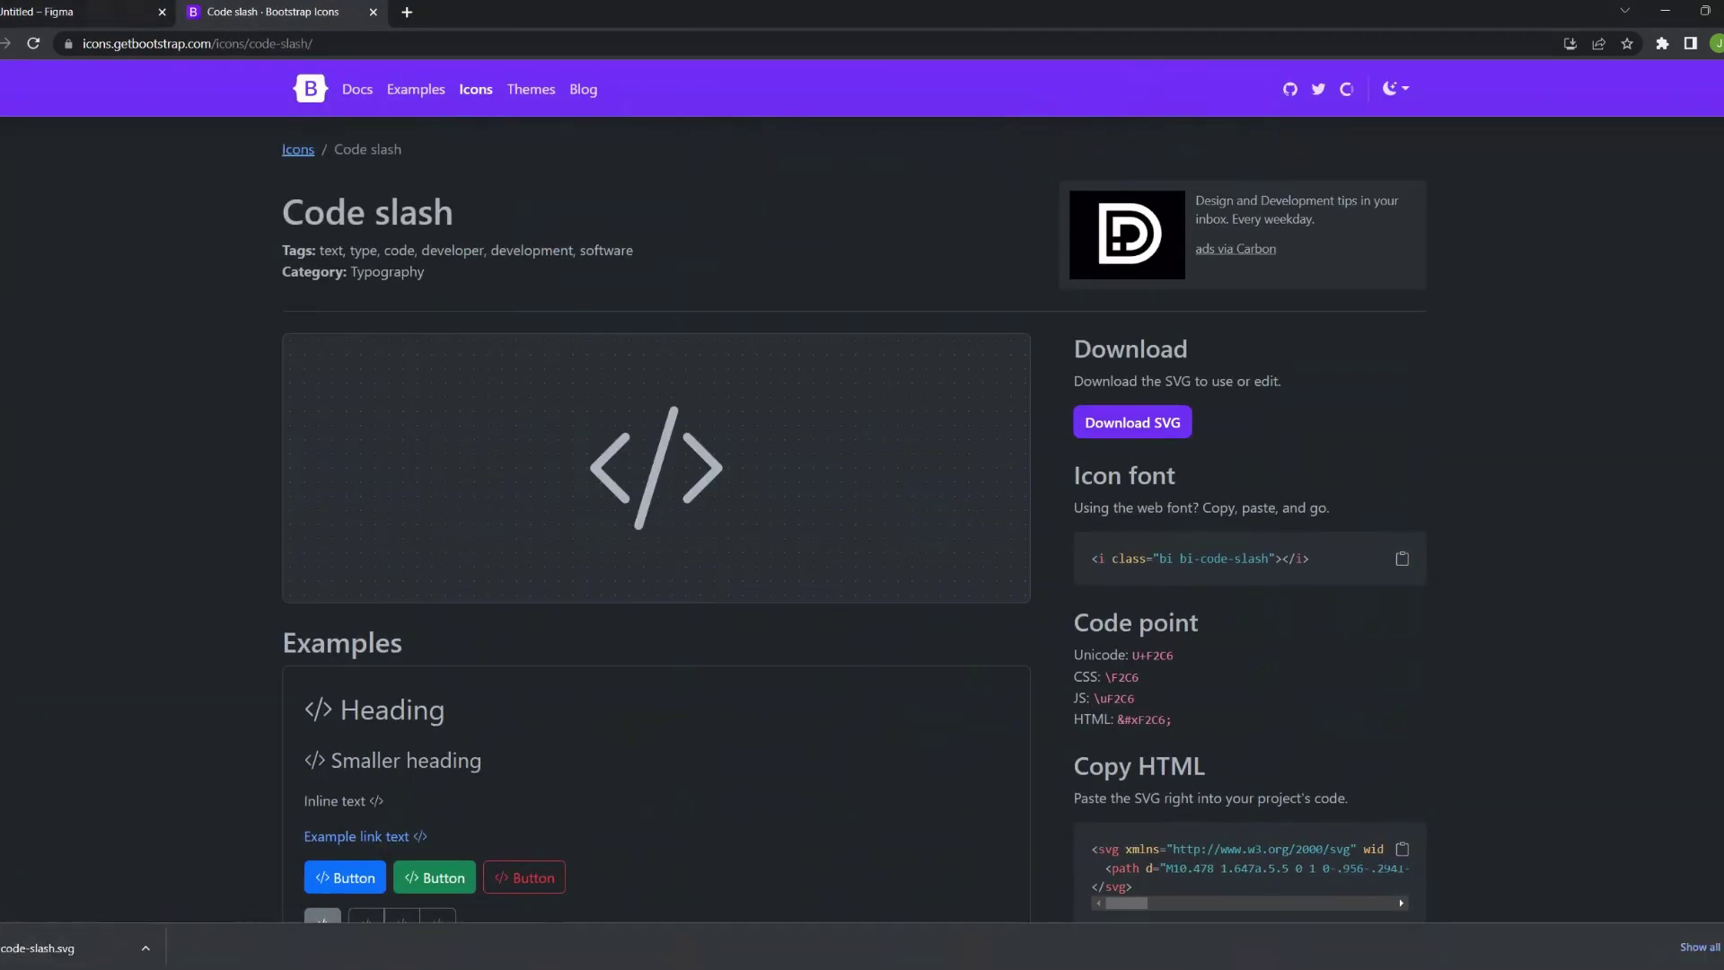
left_click_drag(37, 948, 760, 467)
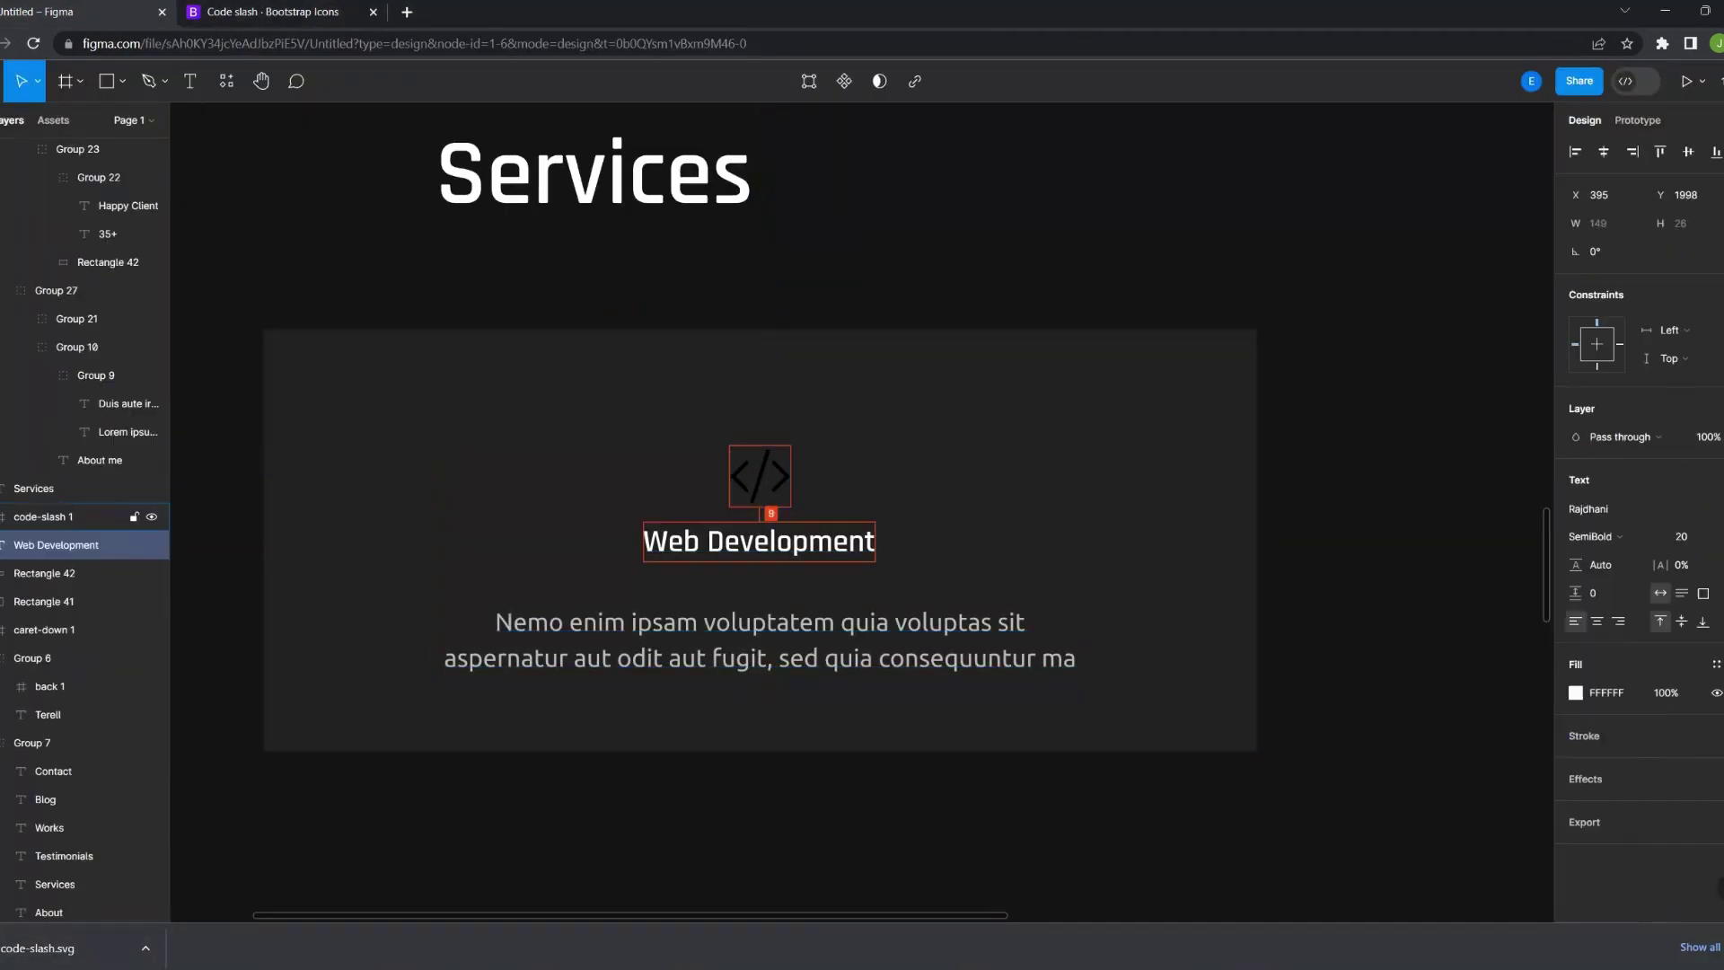
Group the first Services card's icon, title and description into a single card
key("ctrl+g")
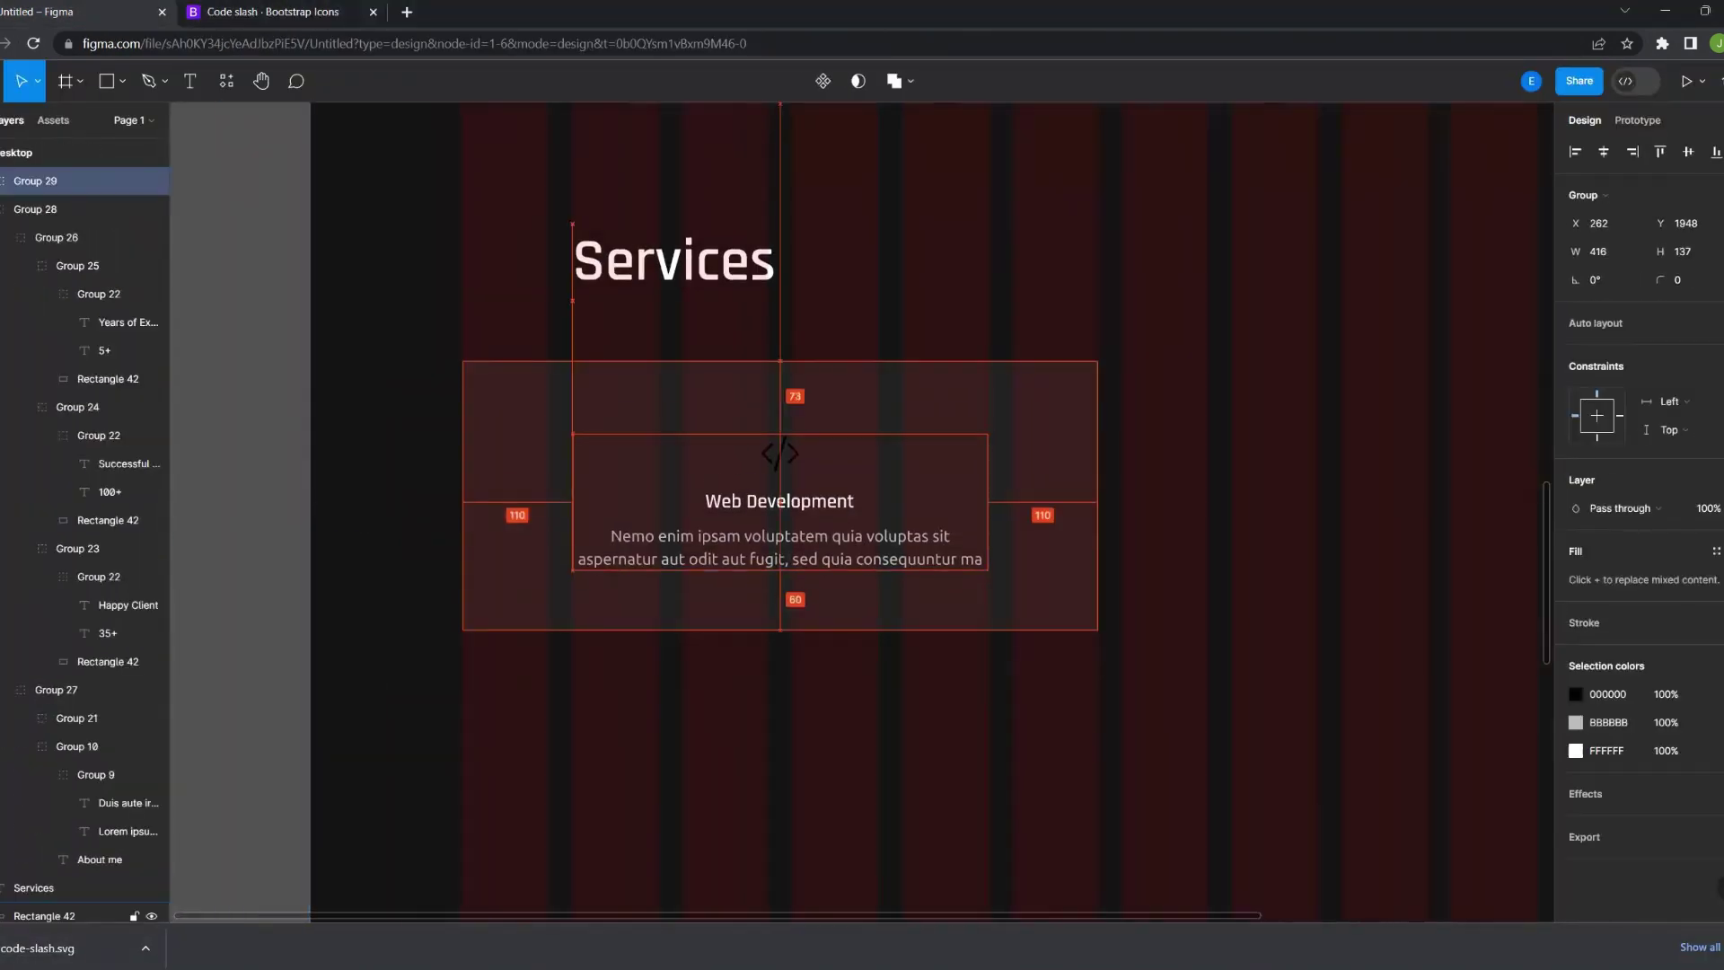
left_click(45, 916)
left_click(43, 573)
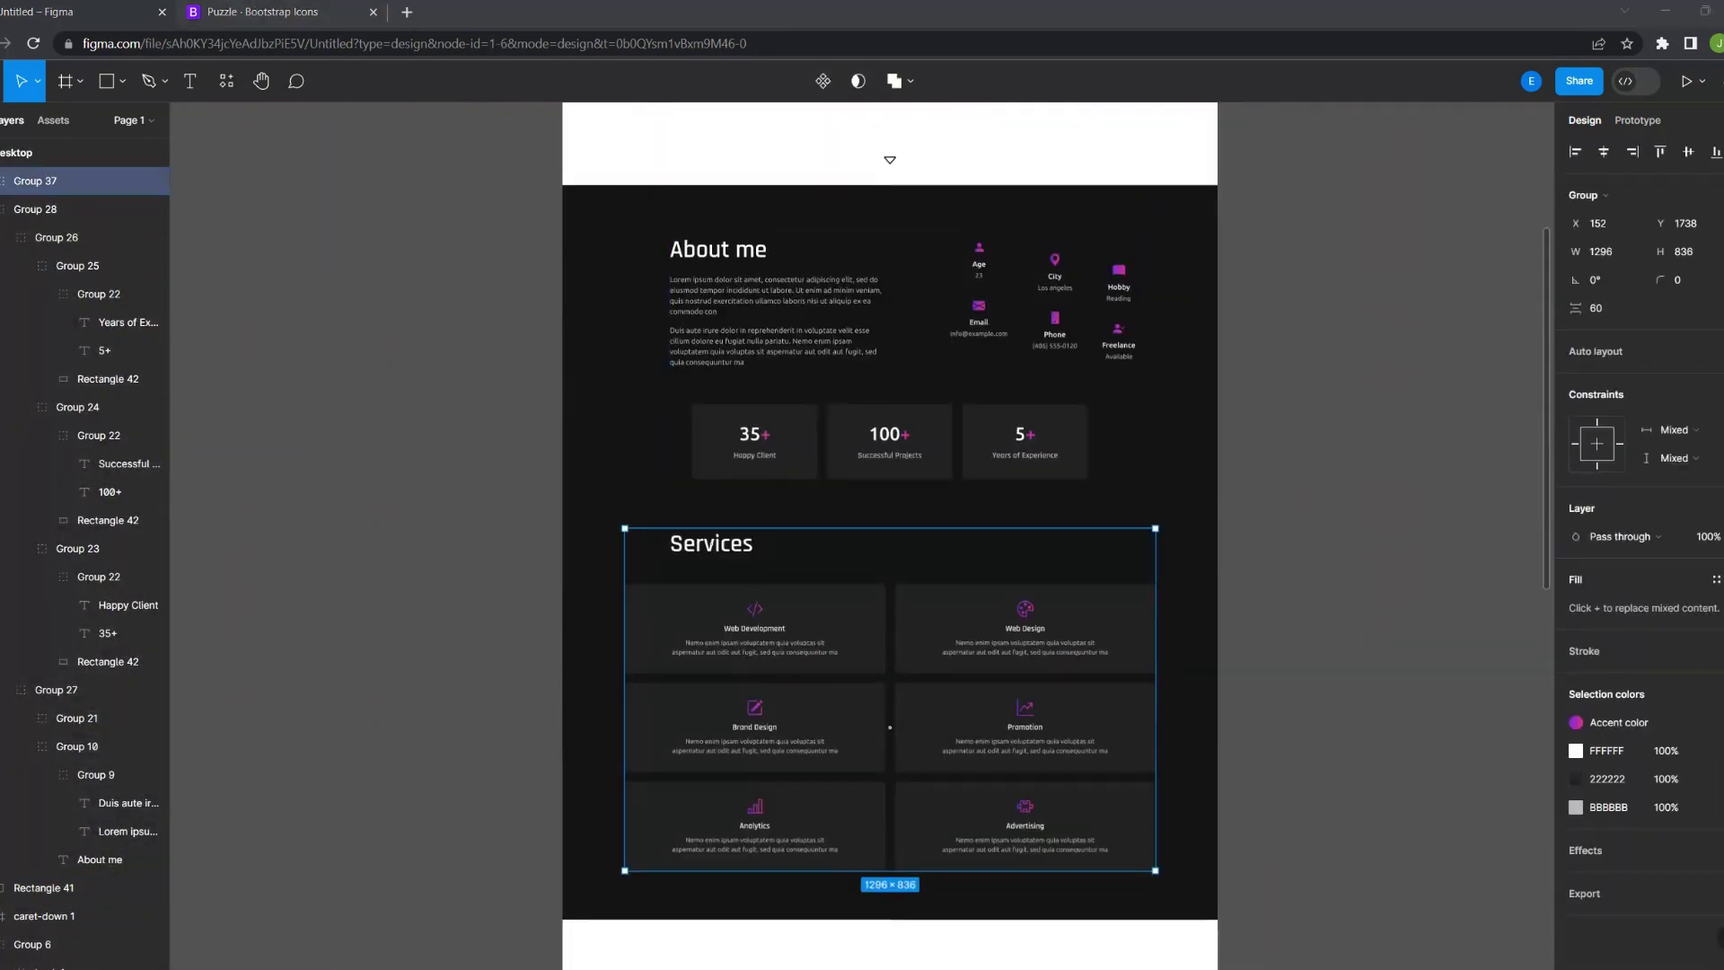
Draw a large accent-coloured ellipse over About me and give it a layer blur of 68
left_click_drag(553, 373, 1014, 833)
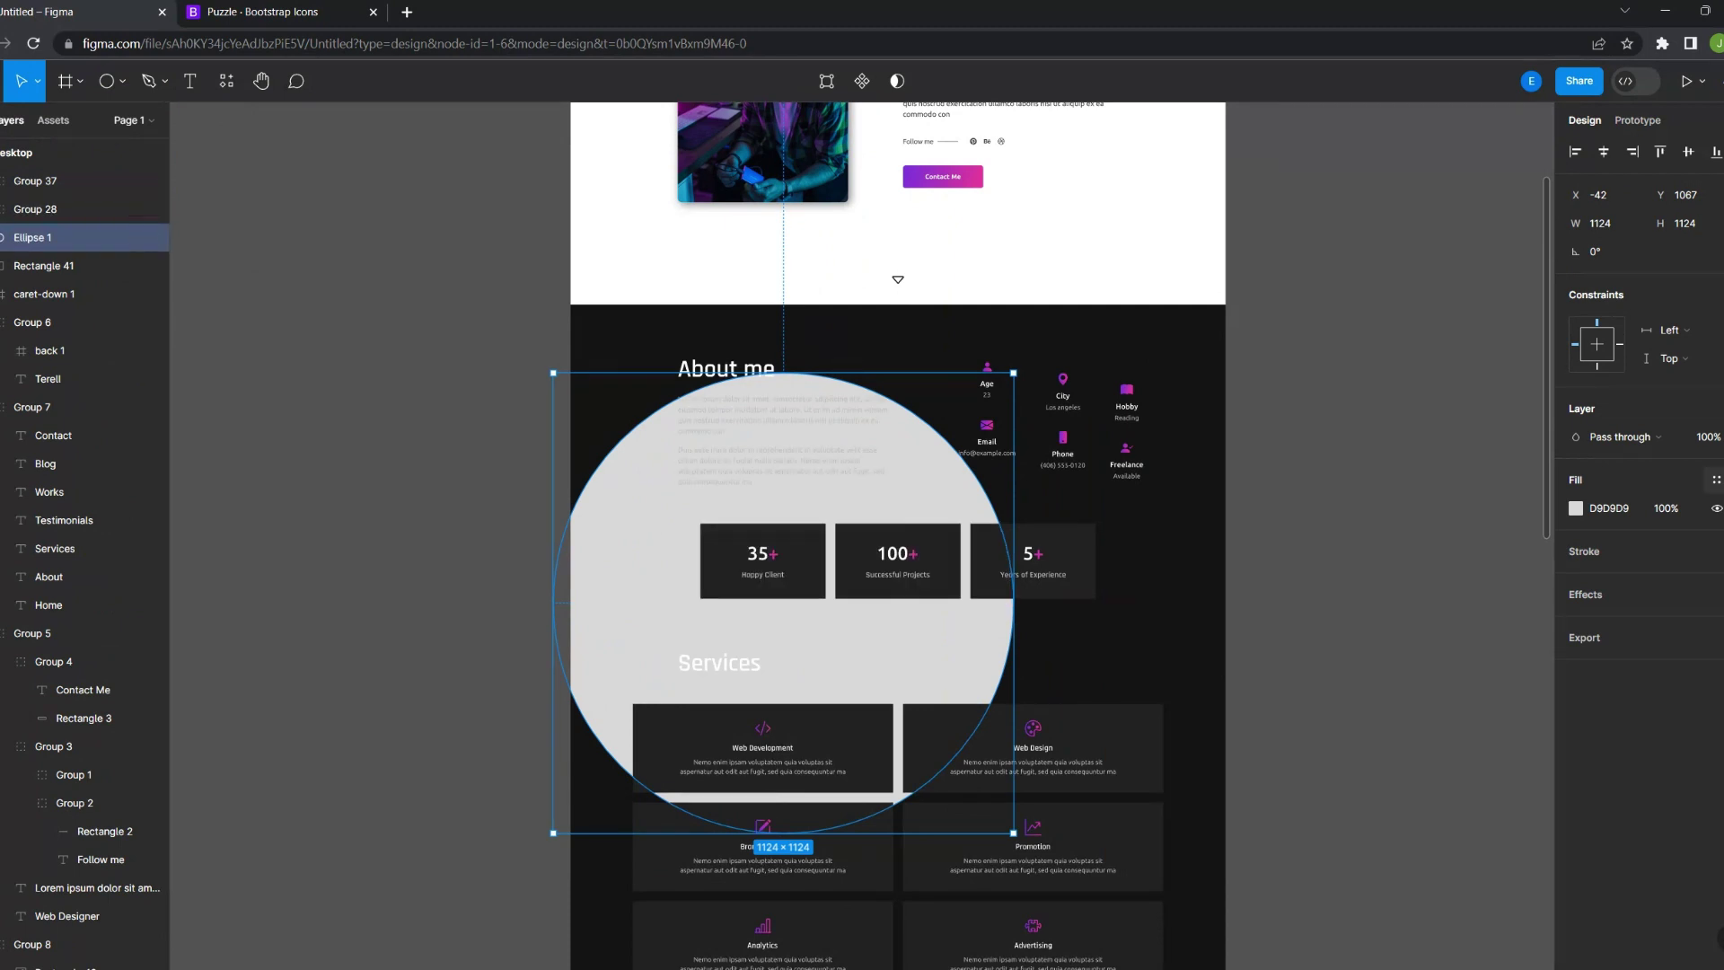
key("ctrl+alt+v")
left_click(1627, 595)
left_click(1576, 594)
type("68")
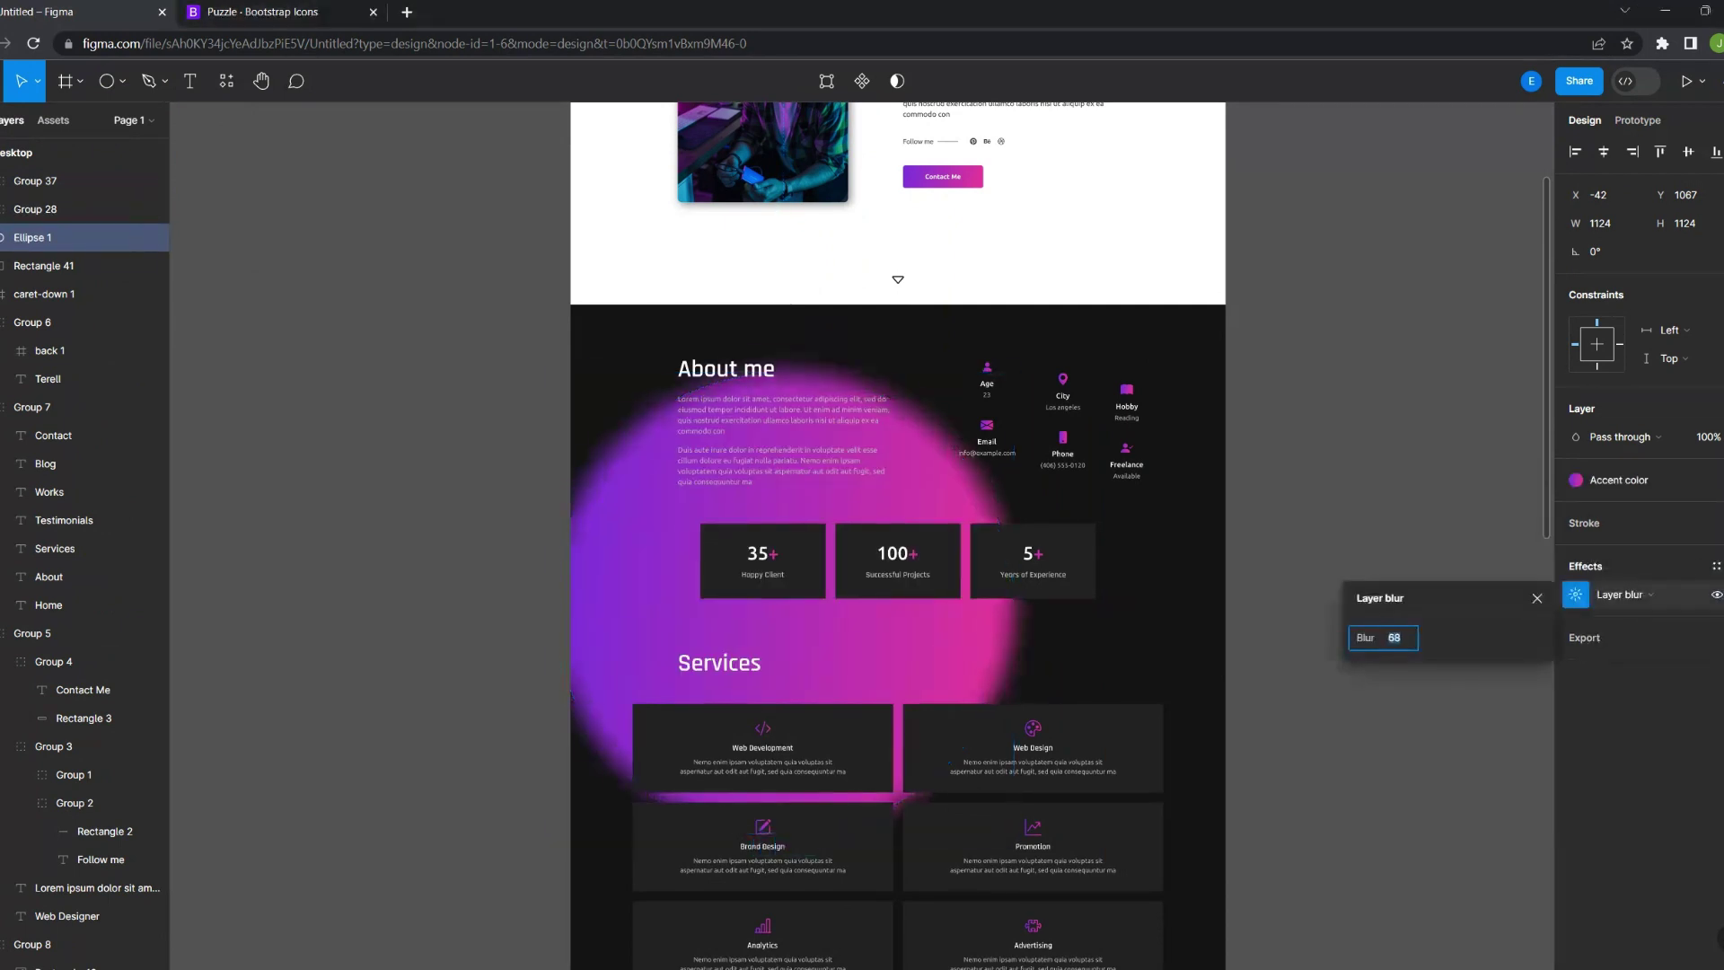
key("Return")
type("200")
key("Escape")
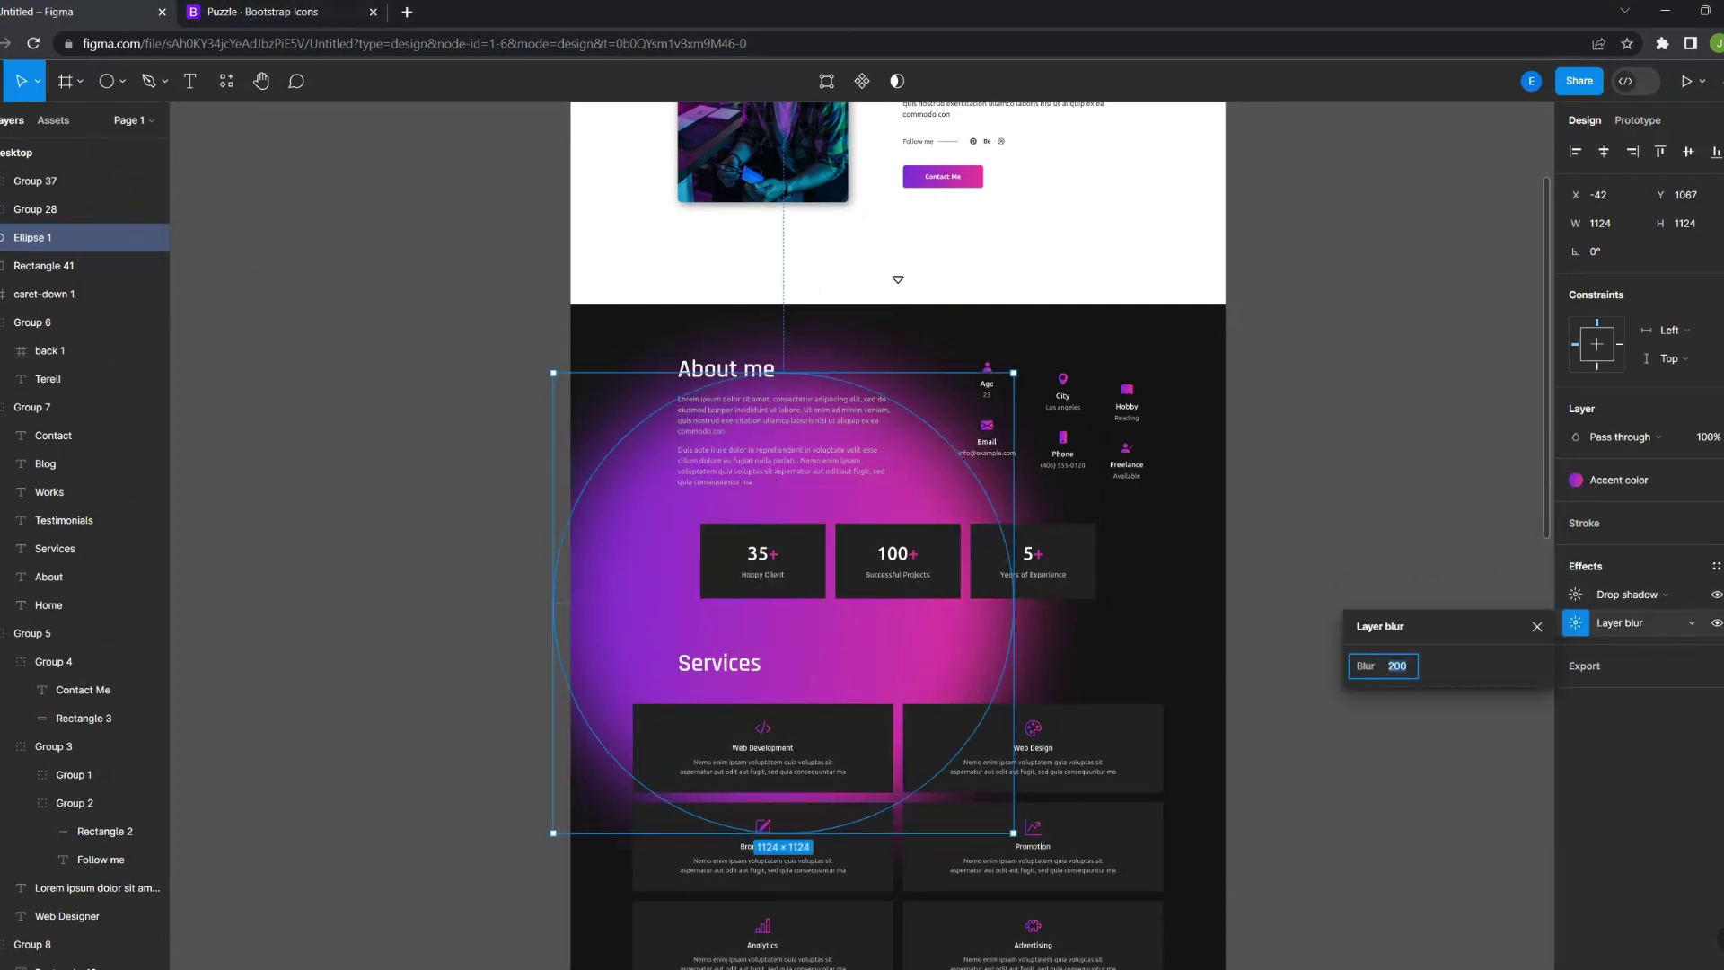
Add a drop shadow to the glow ellipse and shift it up and left
left_click(1692, 622)
left_click(1627, 594)
left_click(1364, 722)
left_click(1502, 666)
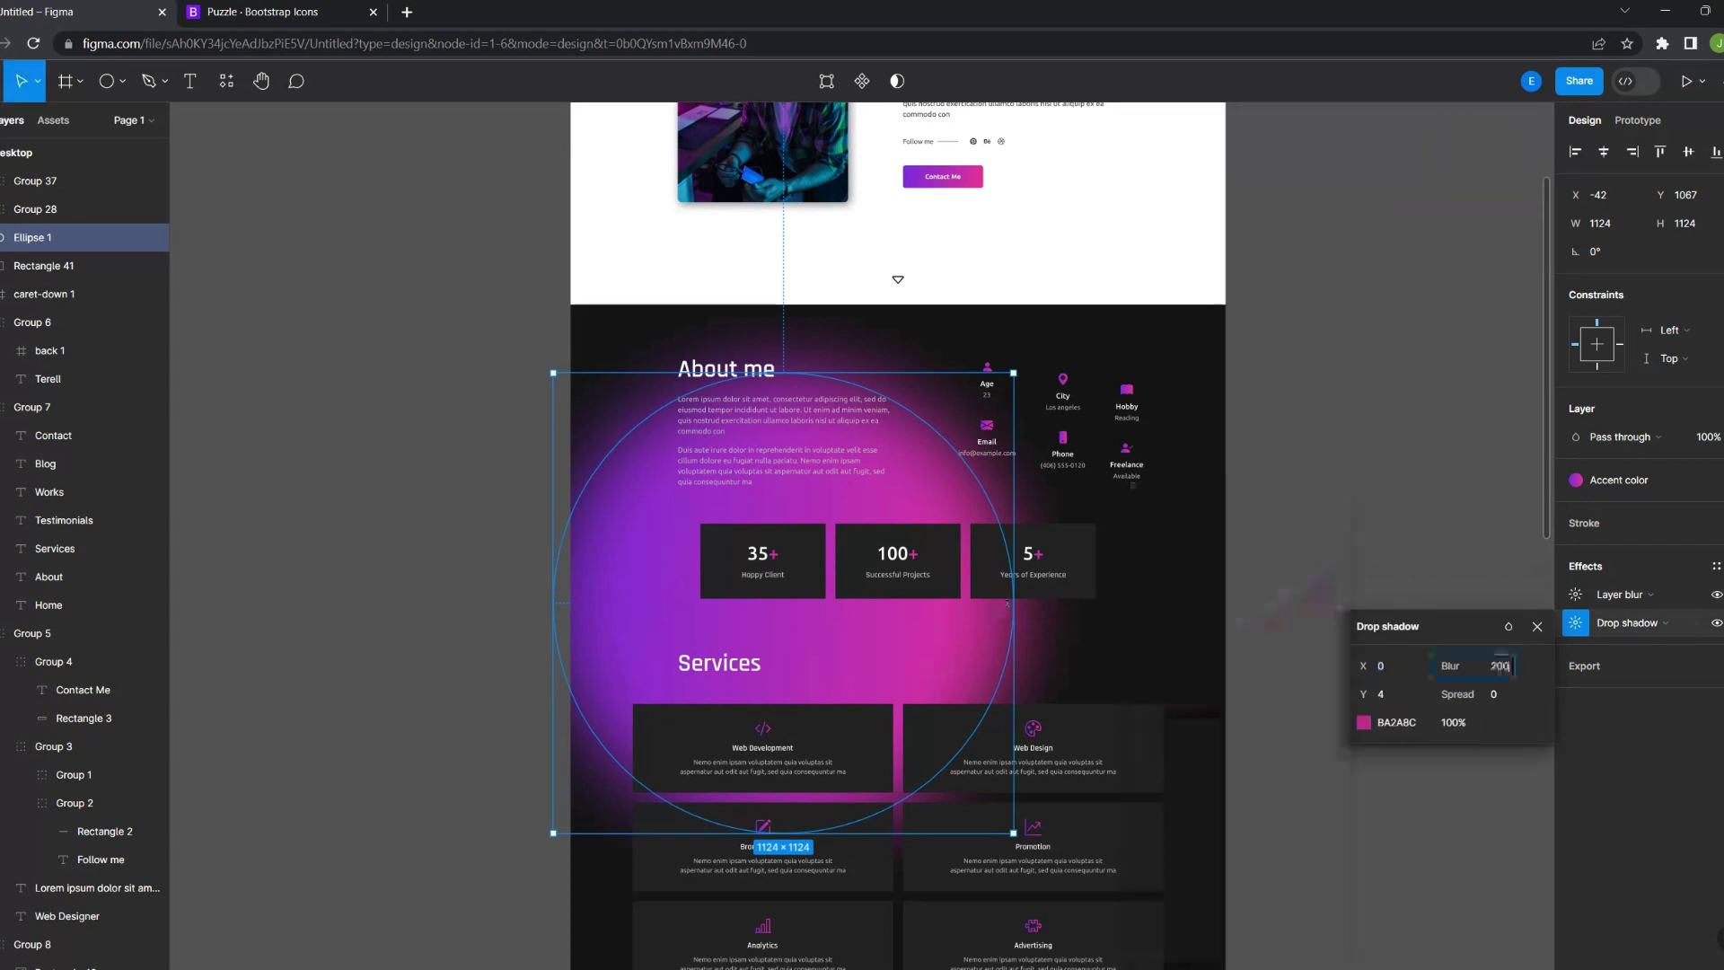
left_click_drag(1005, 604, 953, 593)
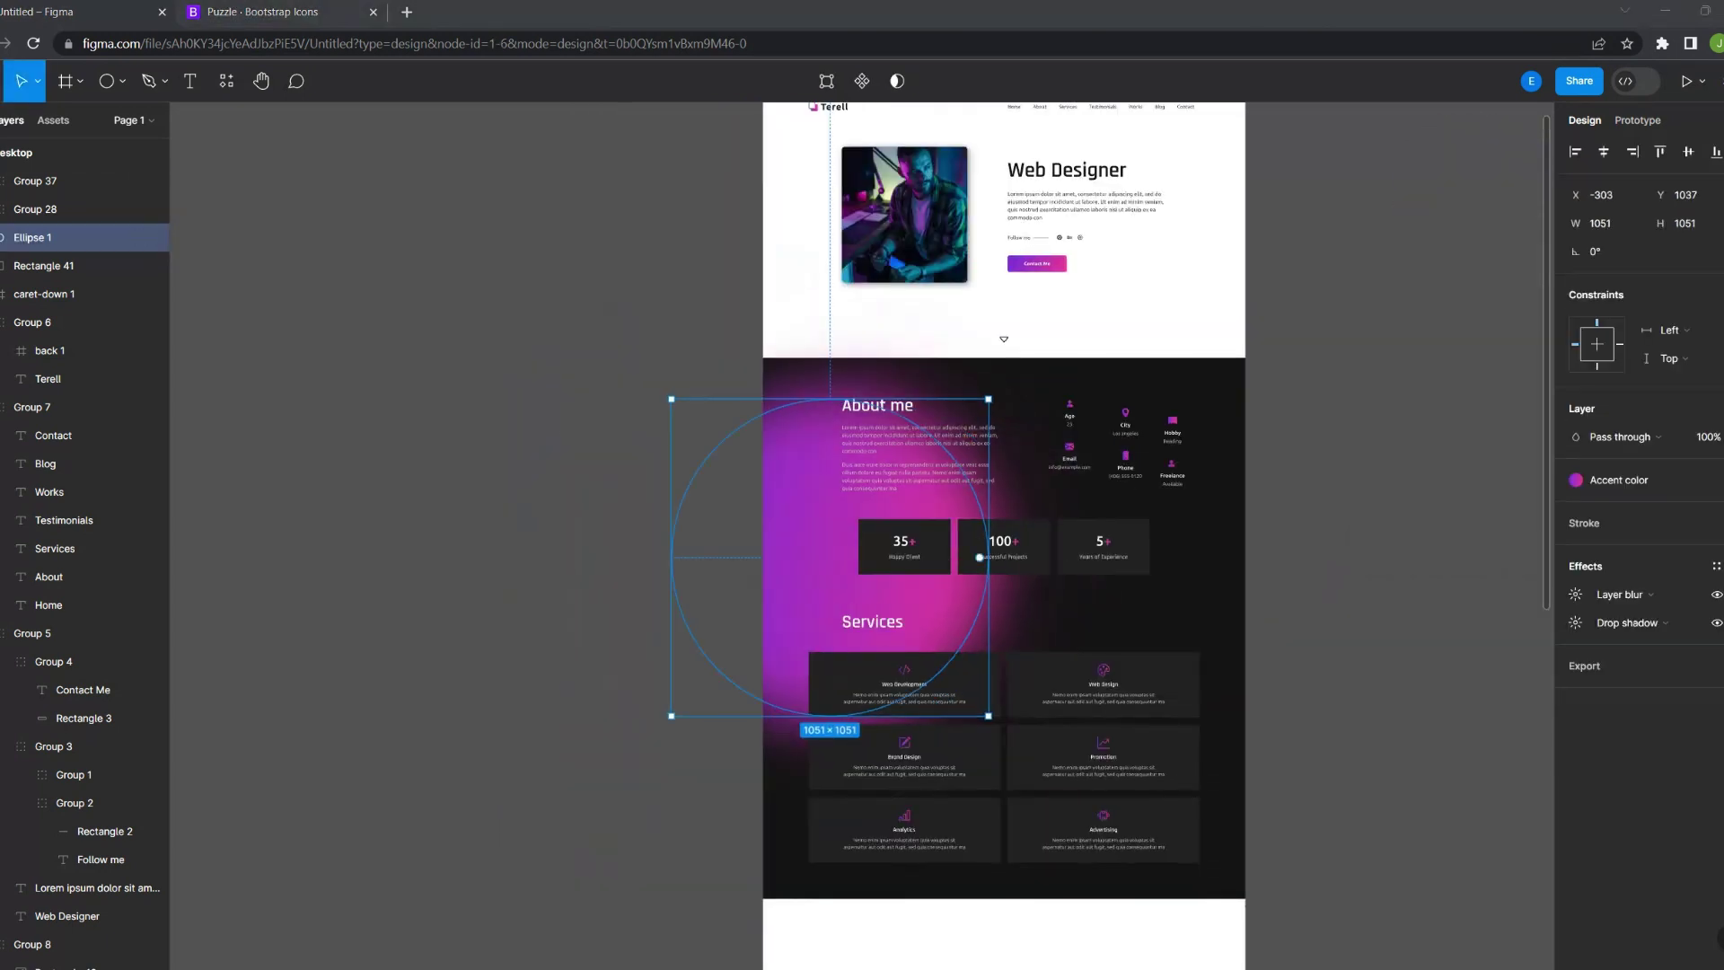
left_click_drag(979, 557, 900, 552)
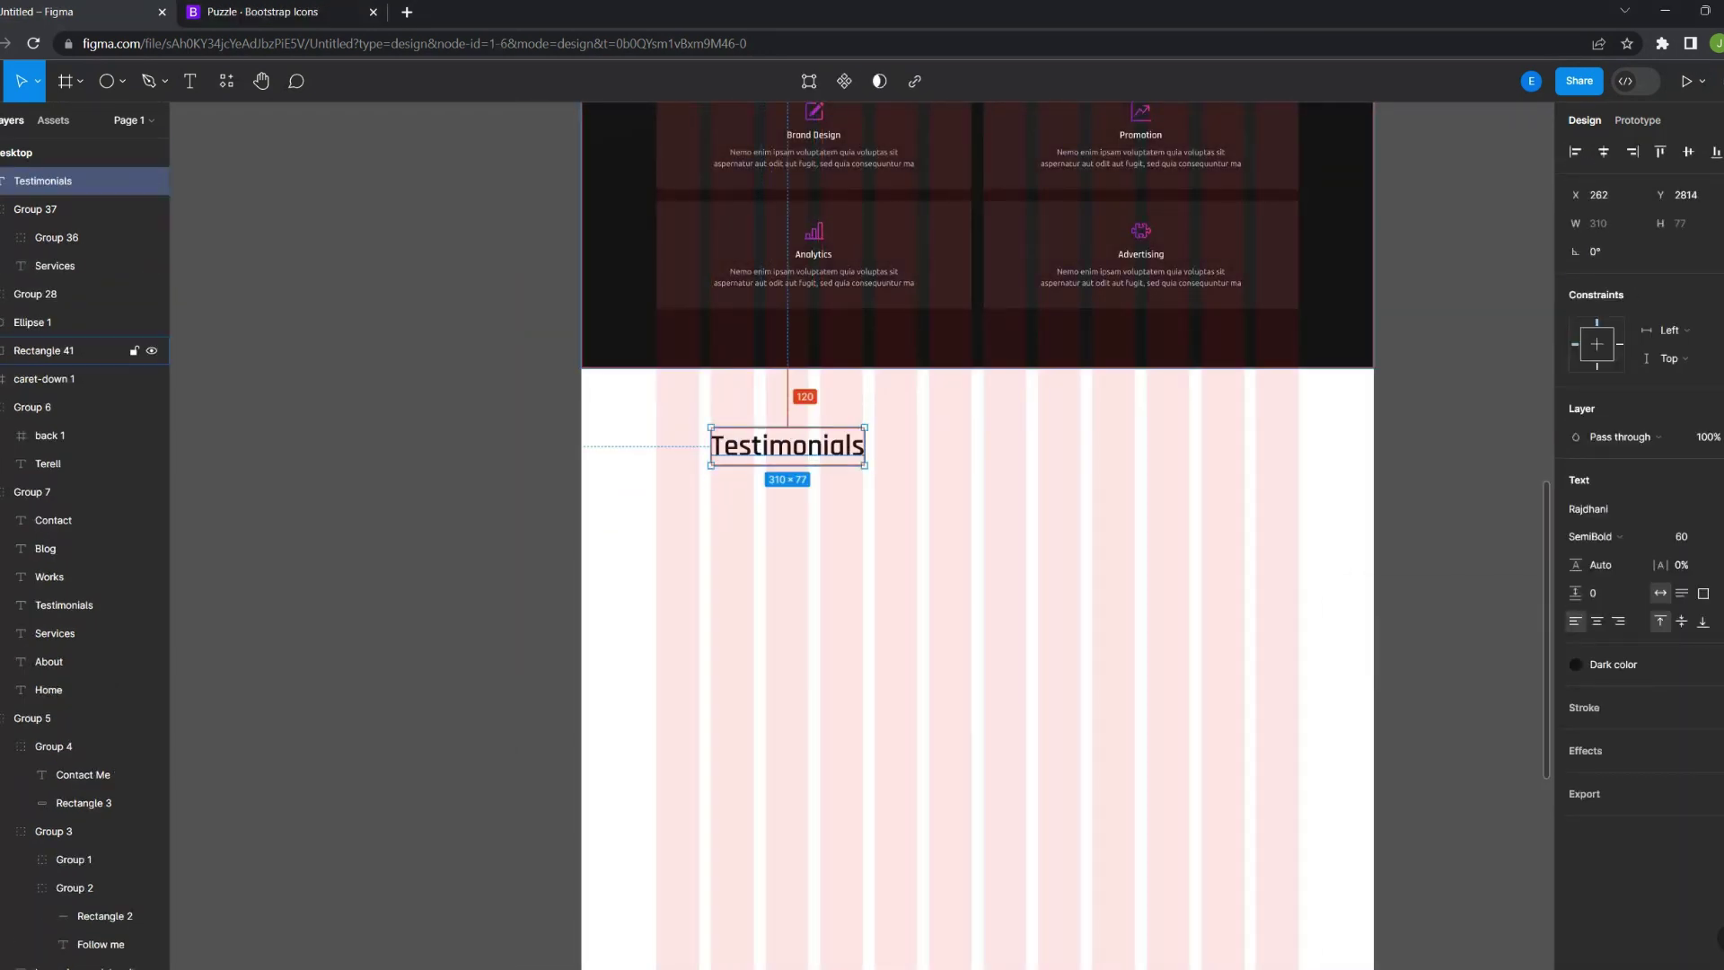
Draw a testimonial card rectangle below the Testimonials heading and give it a drop shadow
key("Escape")
key("r")
left_click_drag(708, 532, 974, 642)
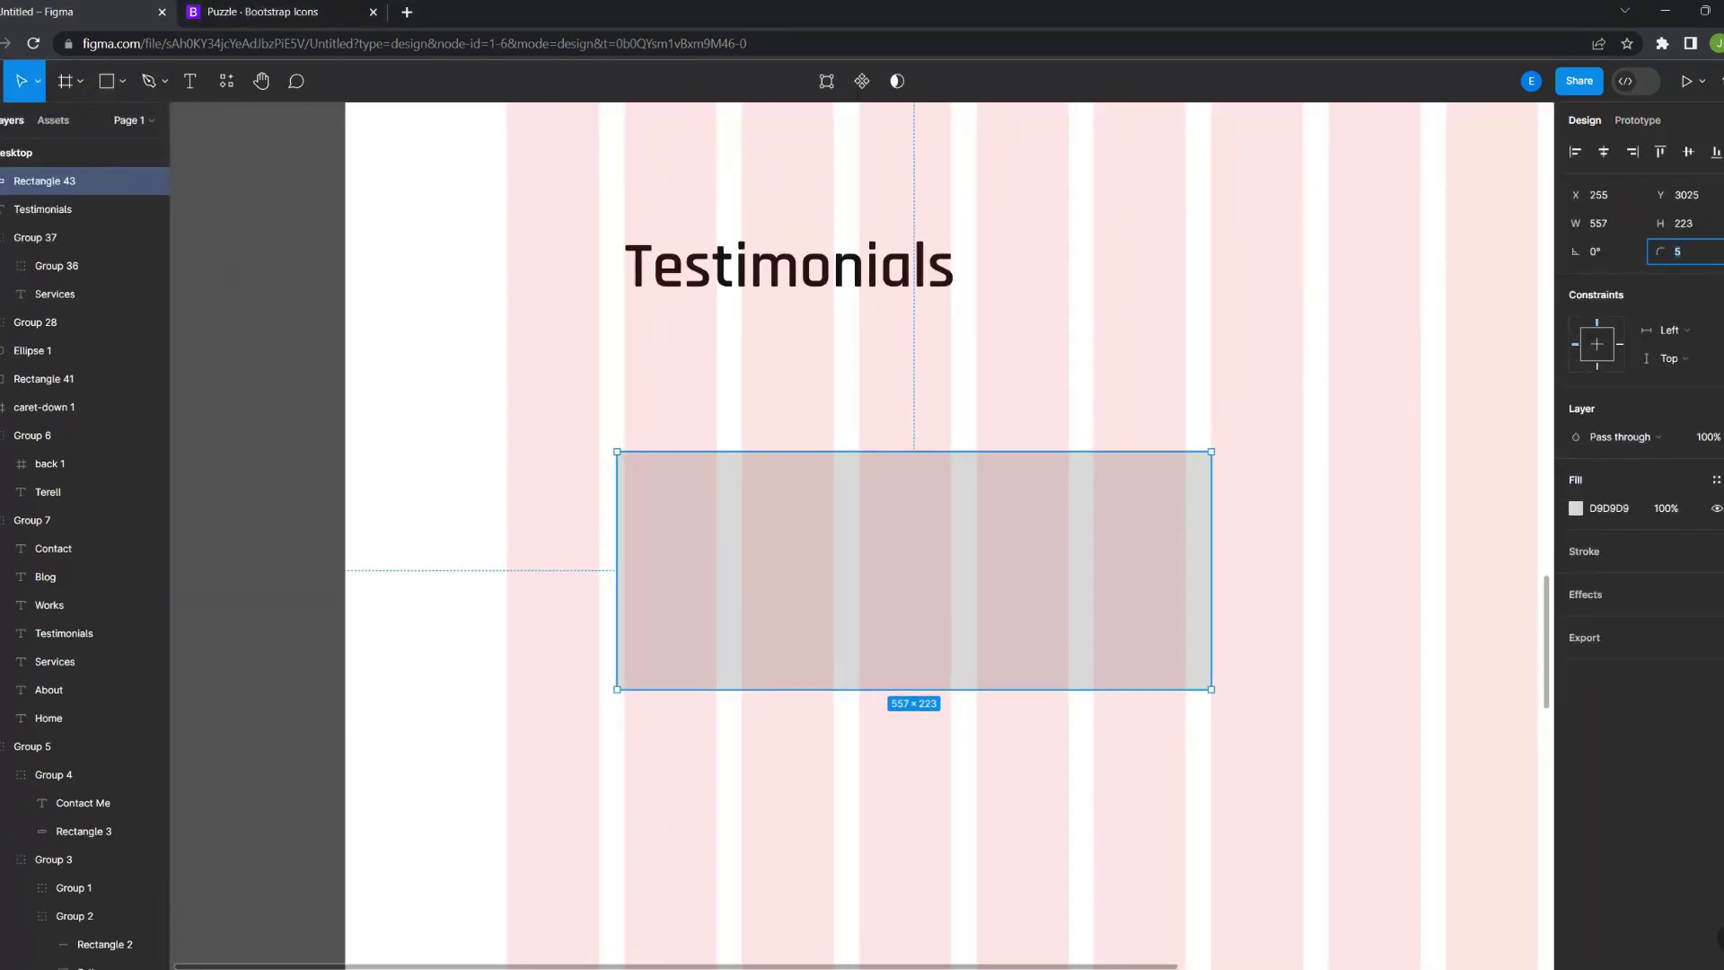
left_click(1575, 622)
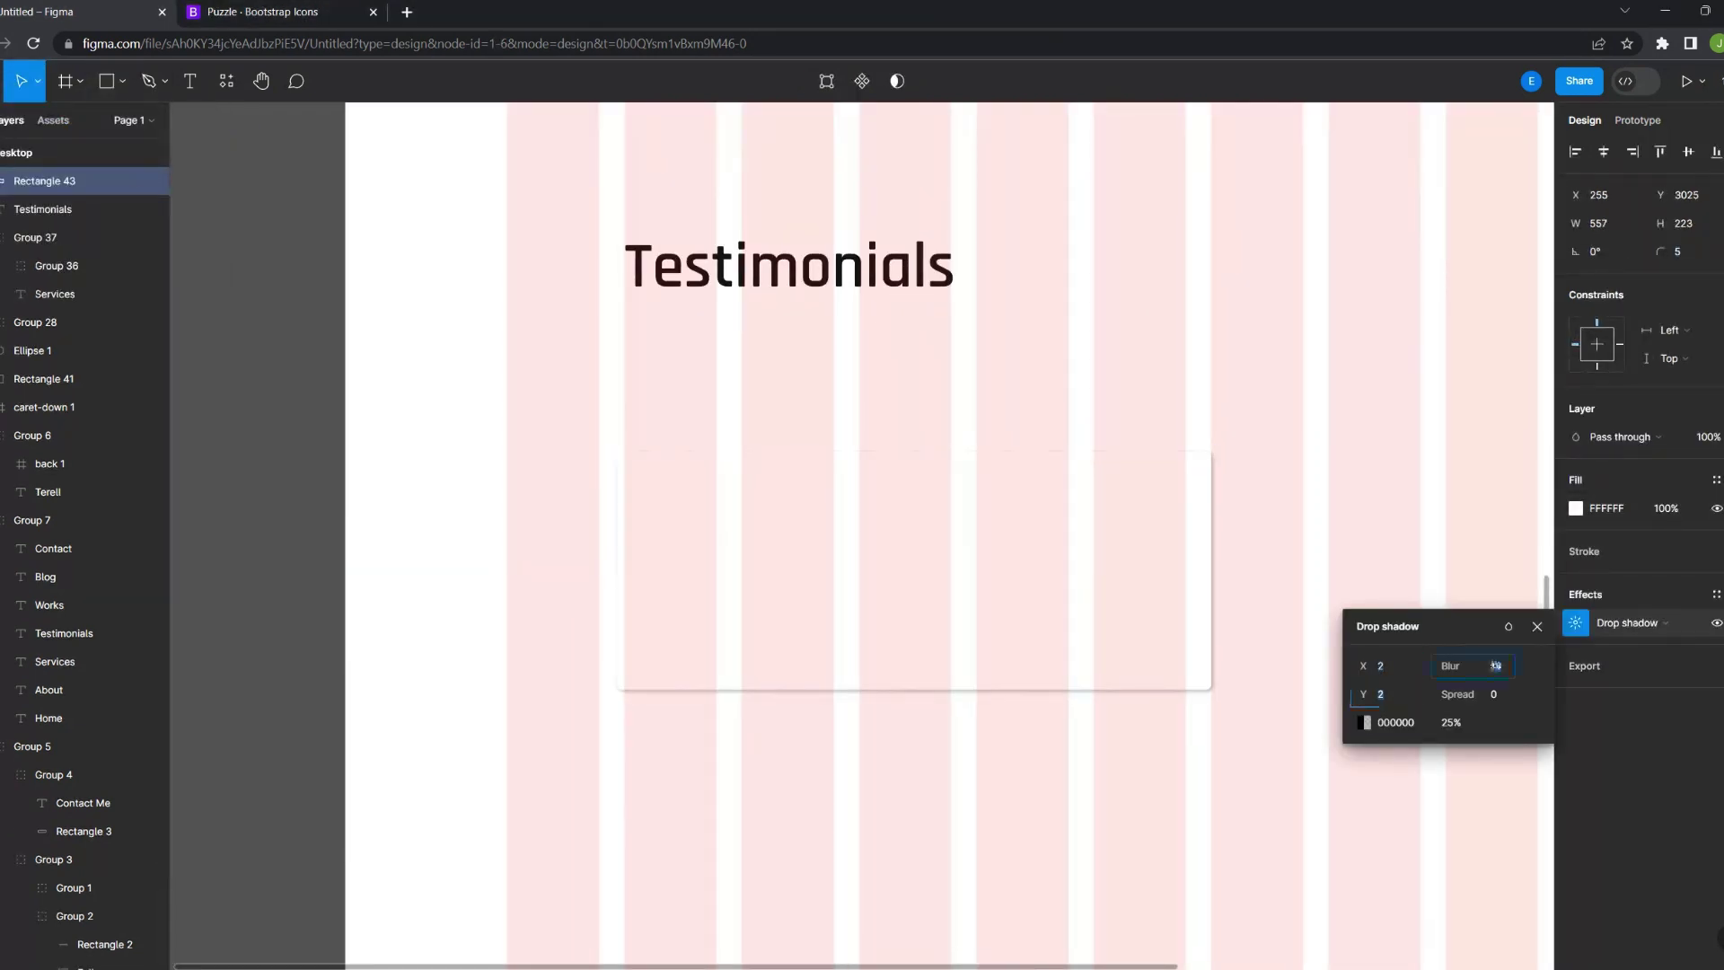
key("Escape")
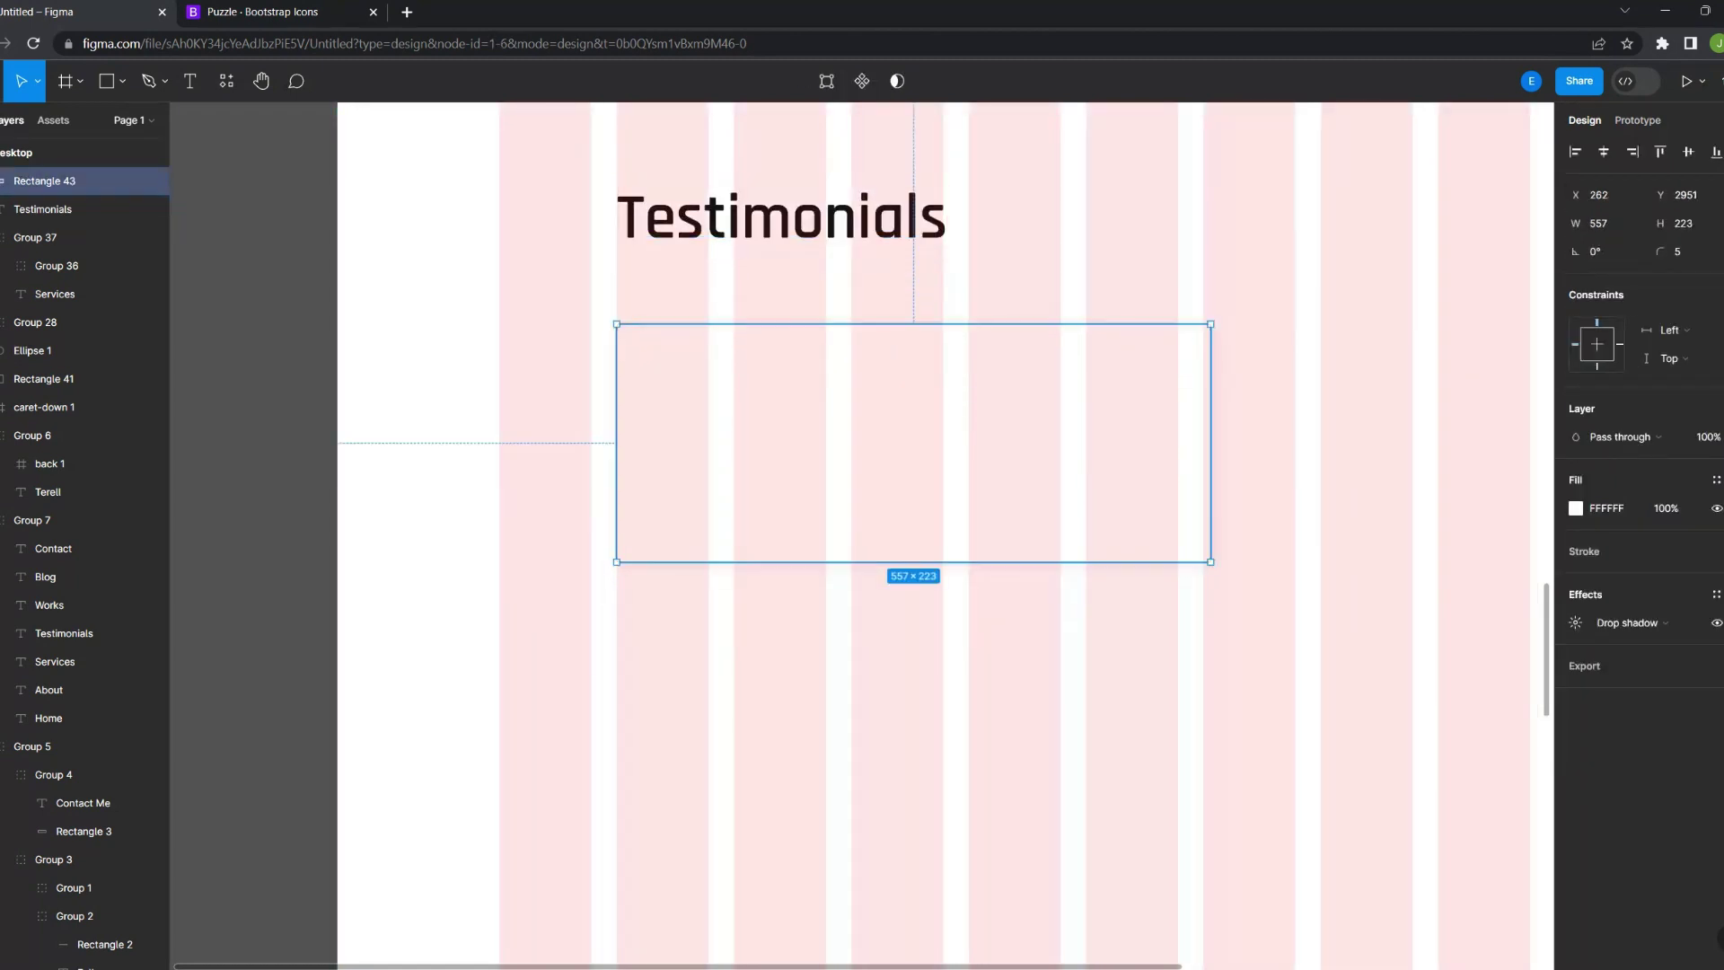
key("o")
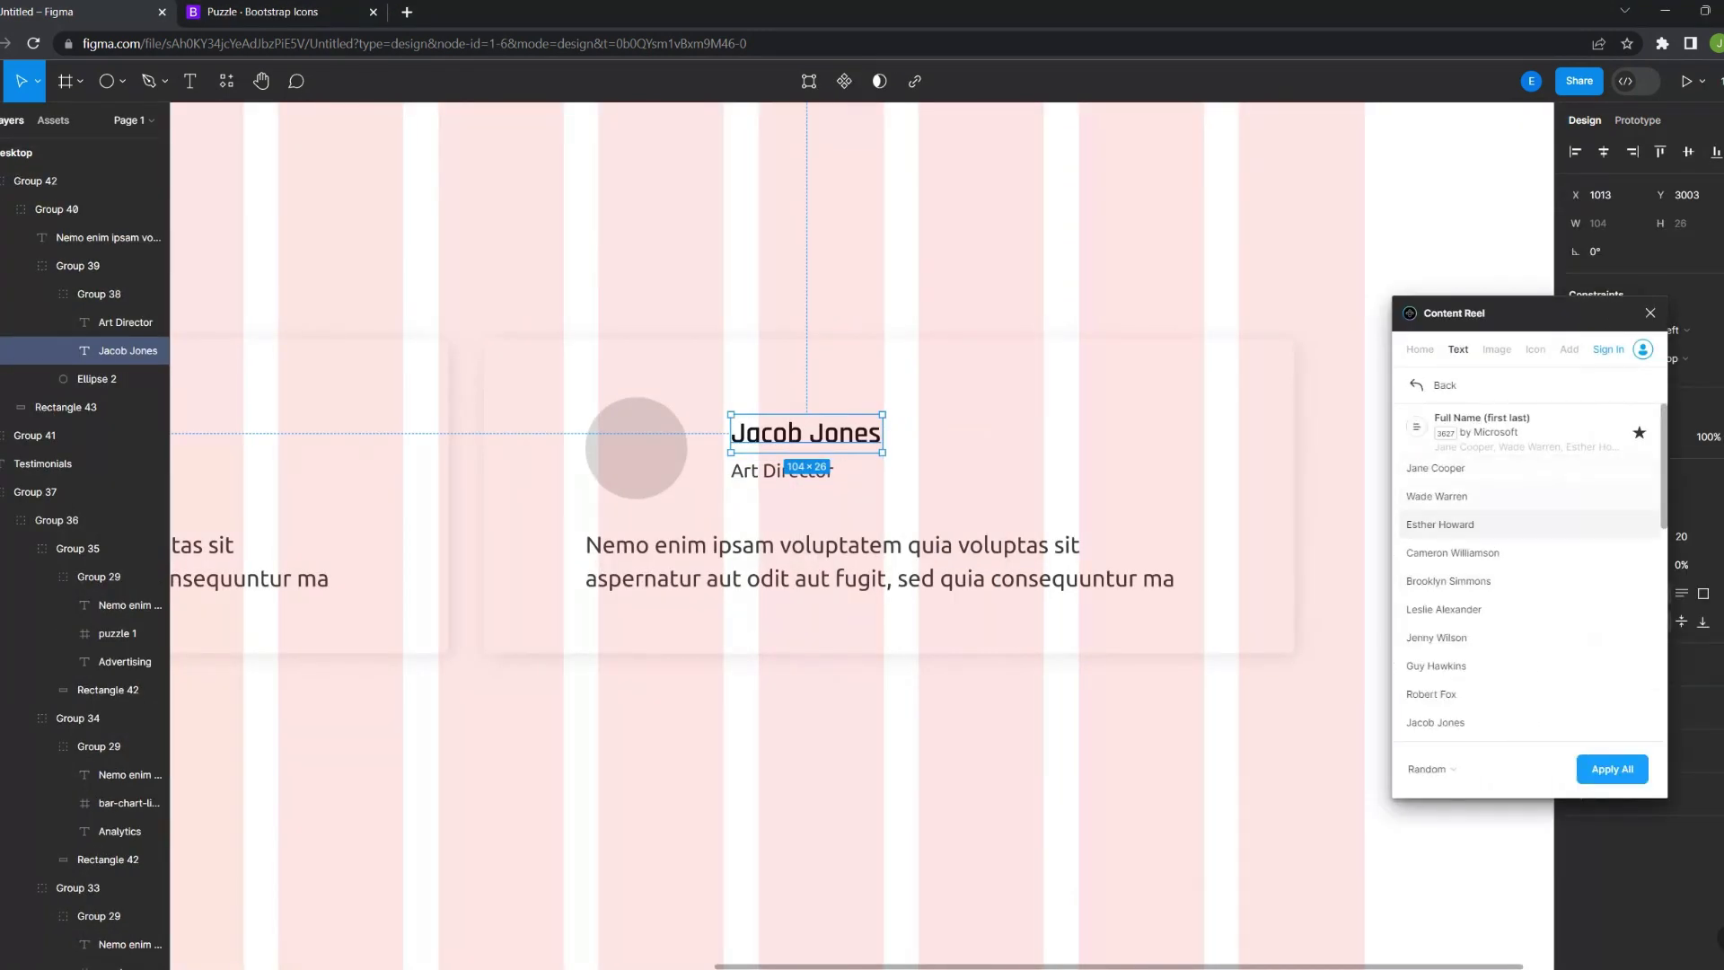
Rename the second card to Darrell Steward, copy the arrow to the right side, and group both arrows
scroll(1527, 592, "down", 2)
left_click(1455, 647)
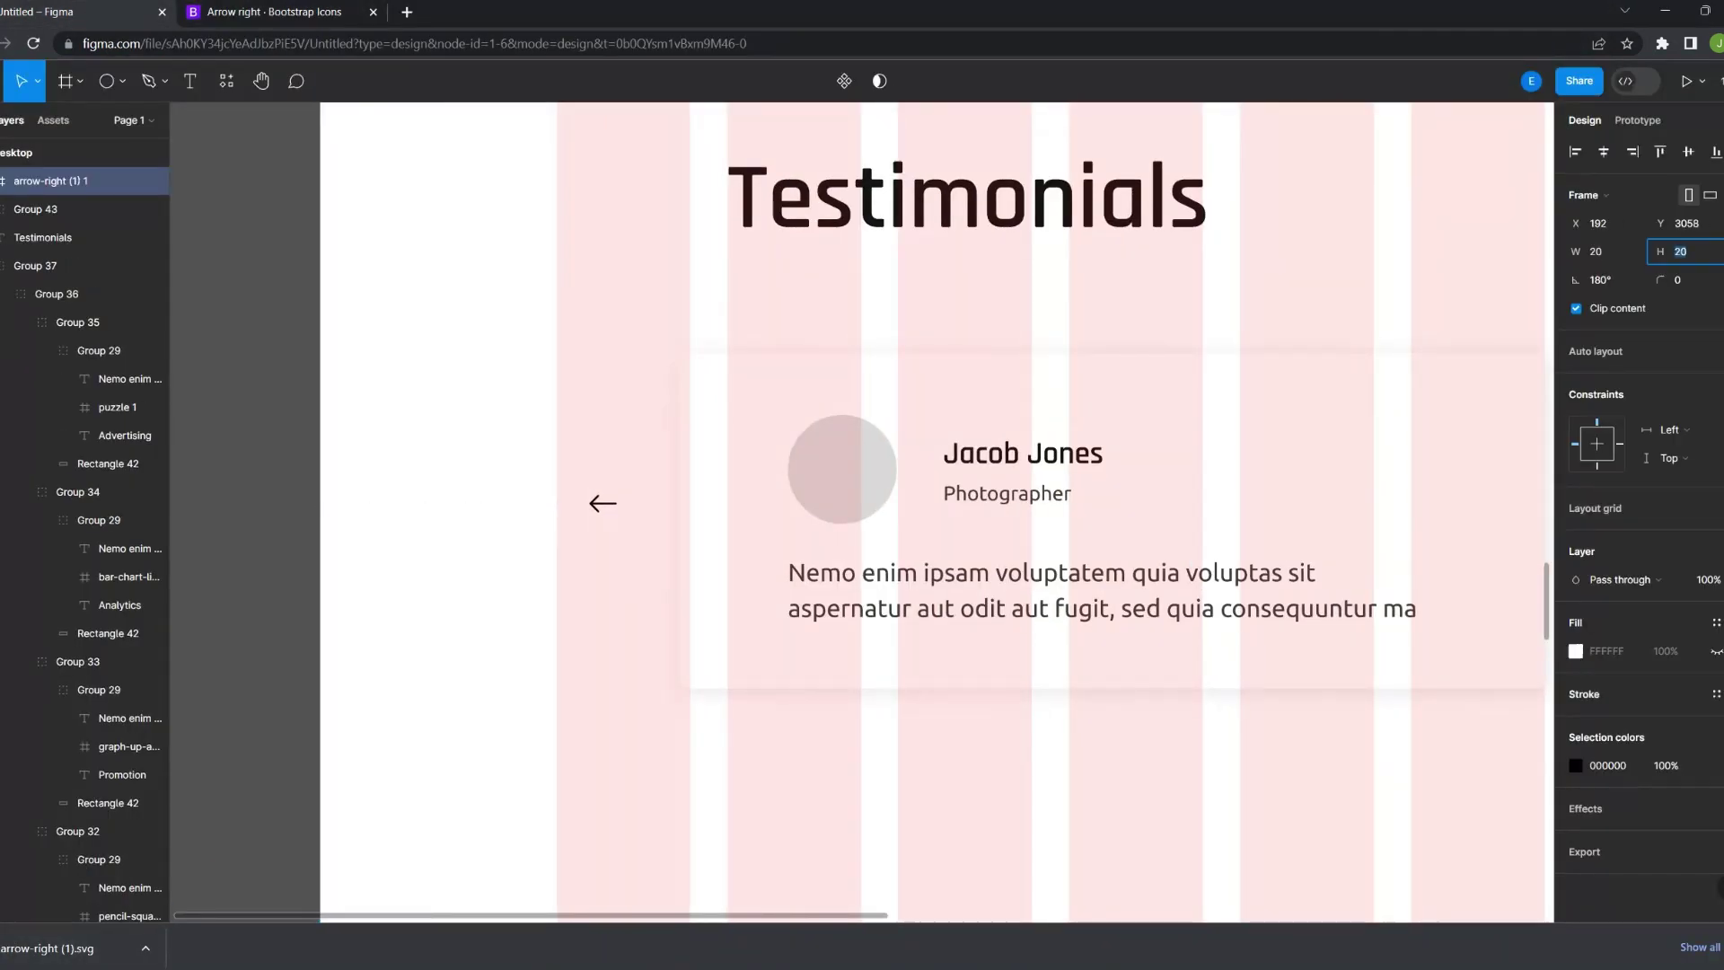
scroll(602, 503, "down", 5)
left_click_drag(459, 514, 1370, 513)
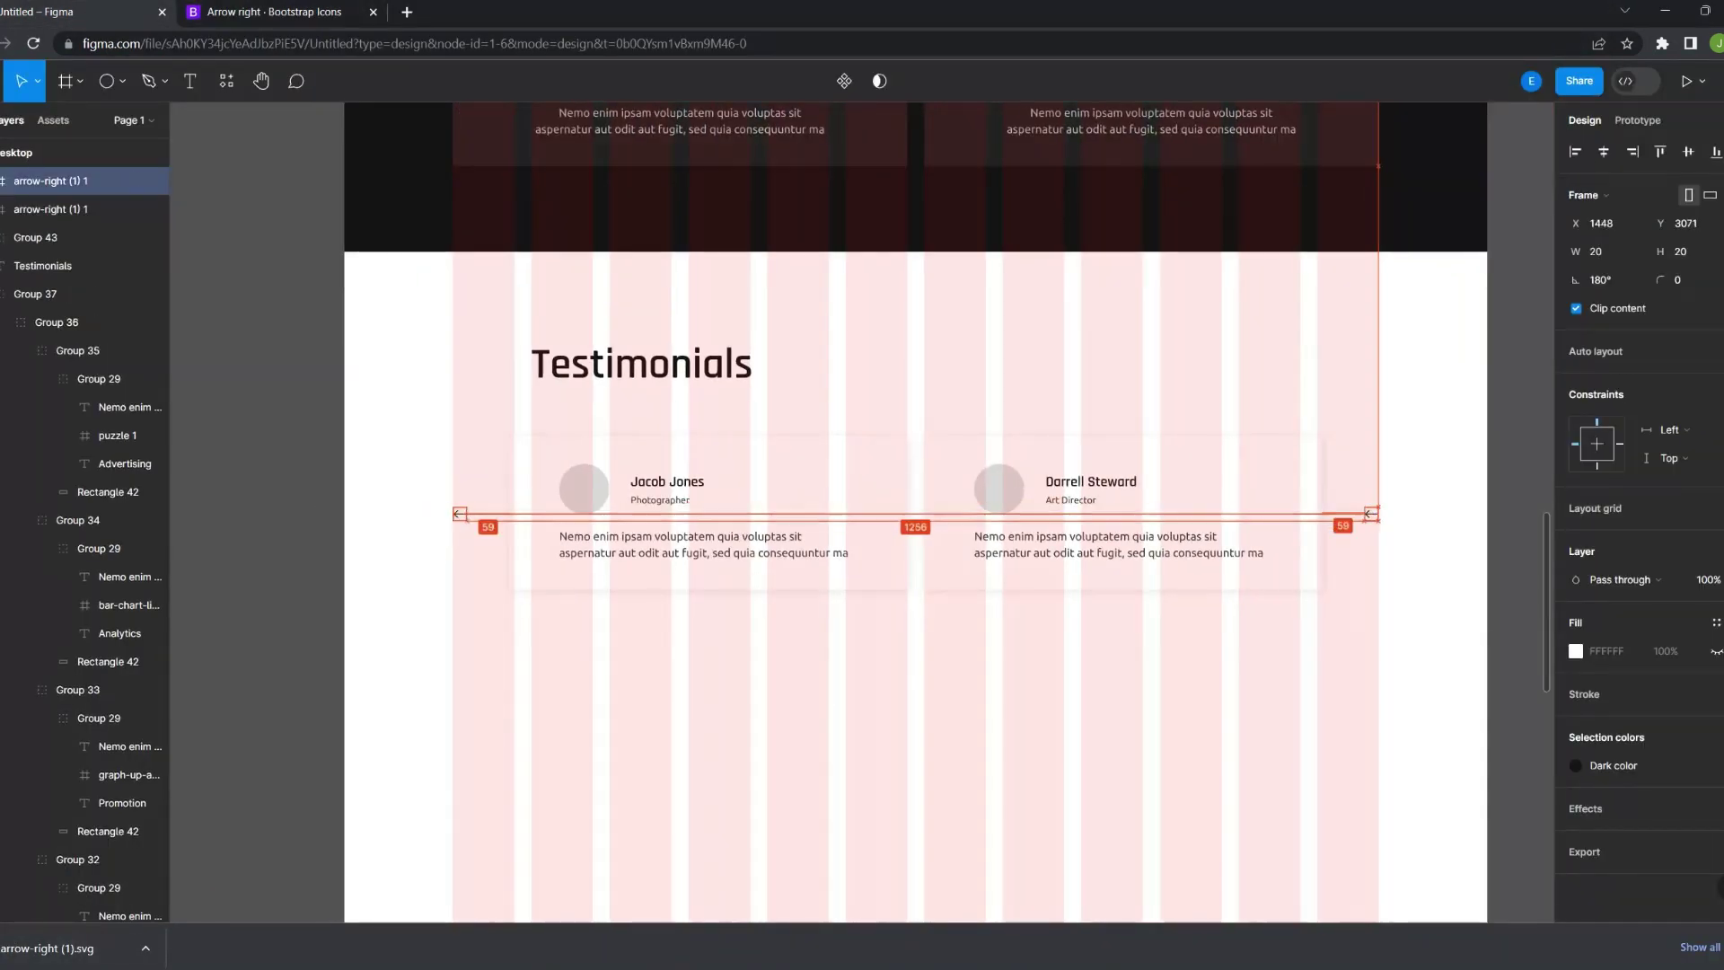
scroll(1371, 511, "up", 3)
scroll(898, 503, "down", 3)
key("ctrl+g")
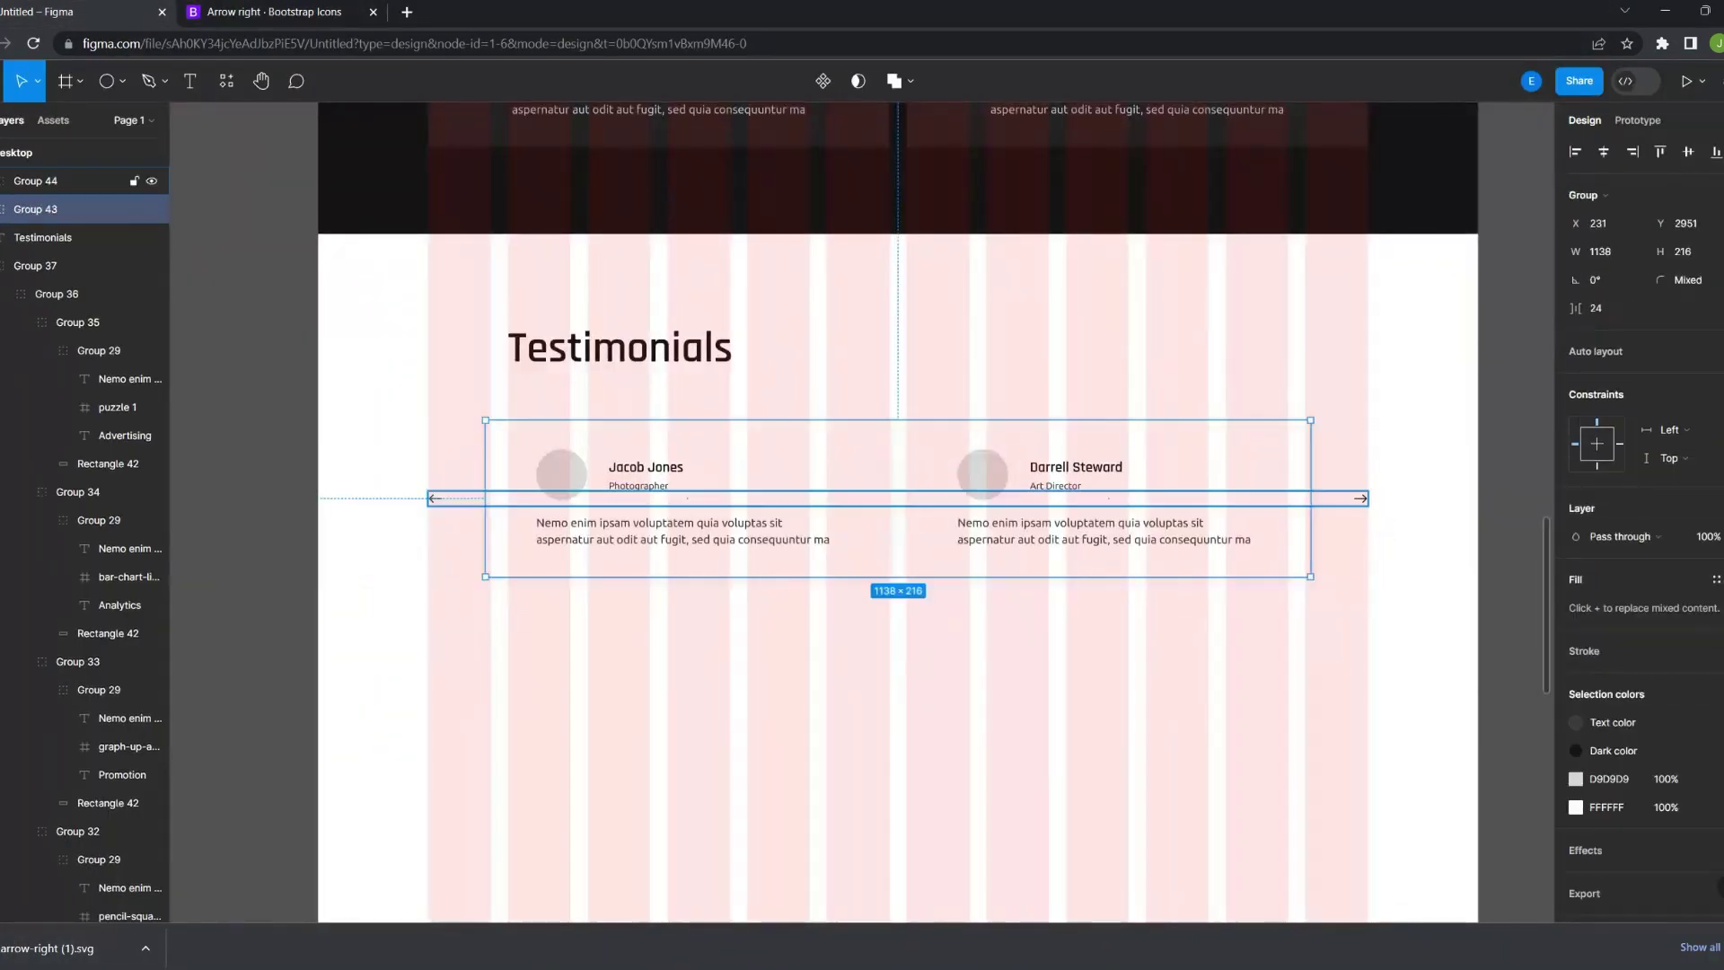
key("Escape")
Draw Accent color pagination dots below the cards and group them together
scroll(900, 703, "up", 5)
left_click(122, 81)
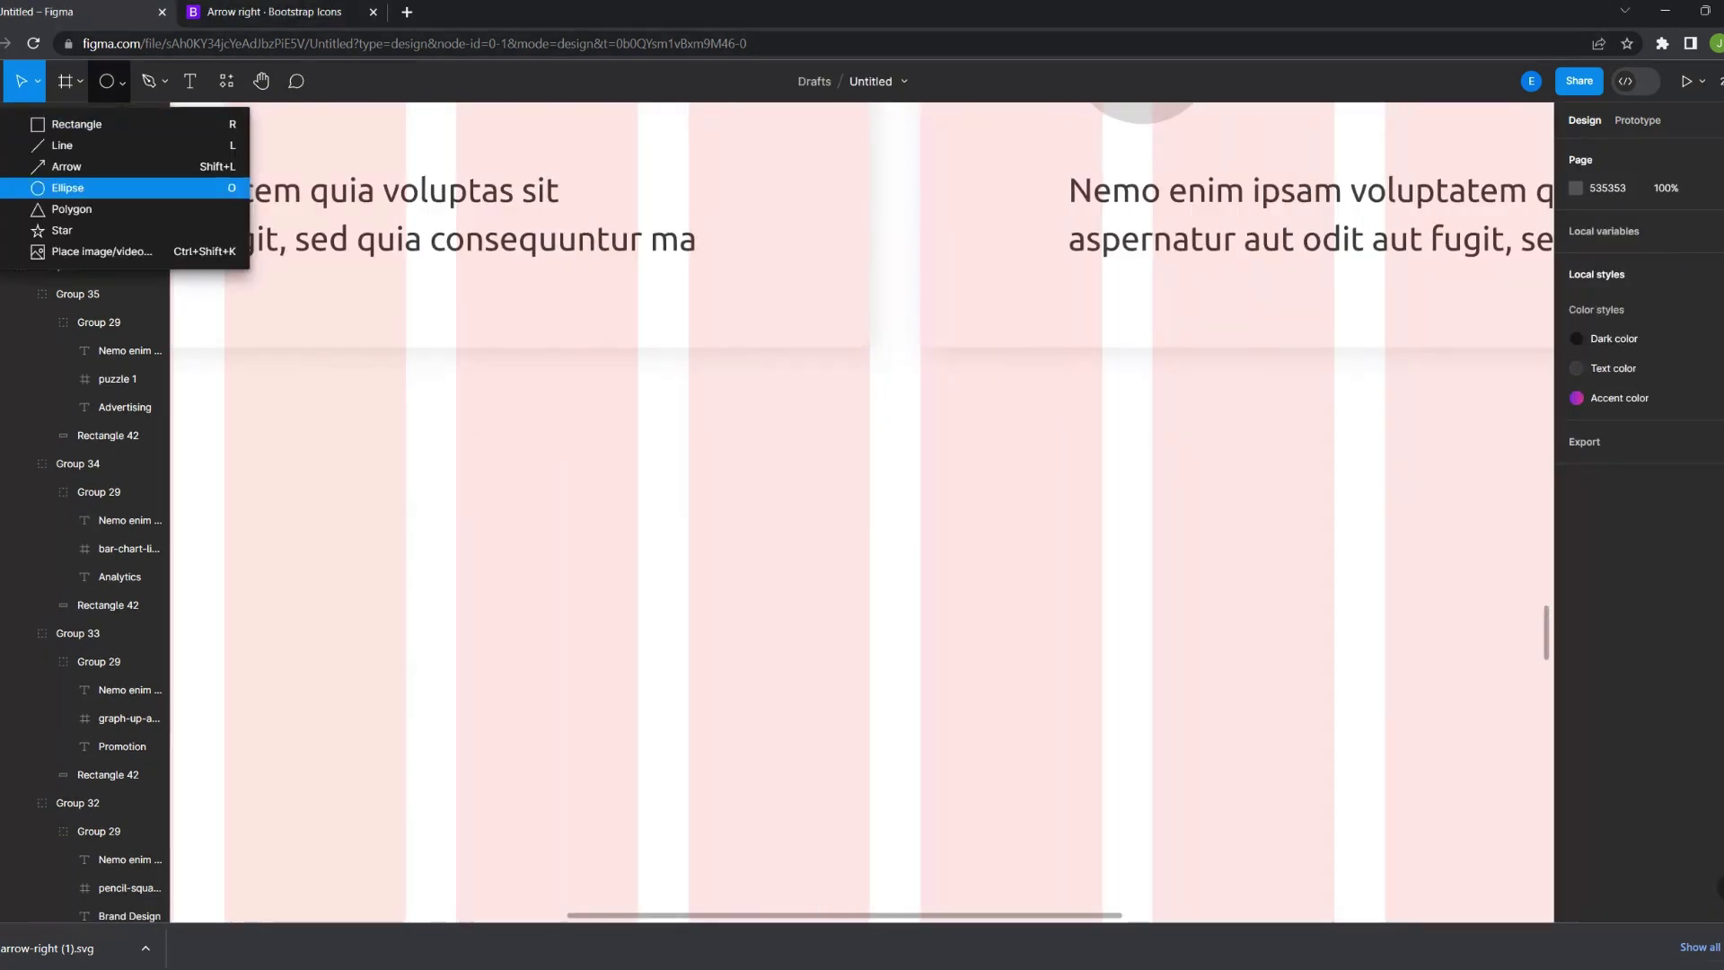
left_click(78, 184)
mouse_move(762, 456)
left_mouse_down()
mouse_move(787, 480)
mouse_move(759, 455)
left_mouse_up()
scroll(781, 476, "up", 3)
scroll(761, 455, "up", 3)
left_click(1717, 480)
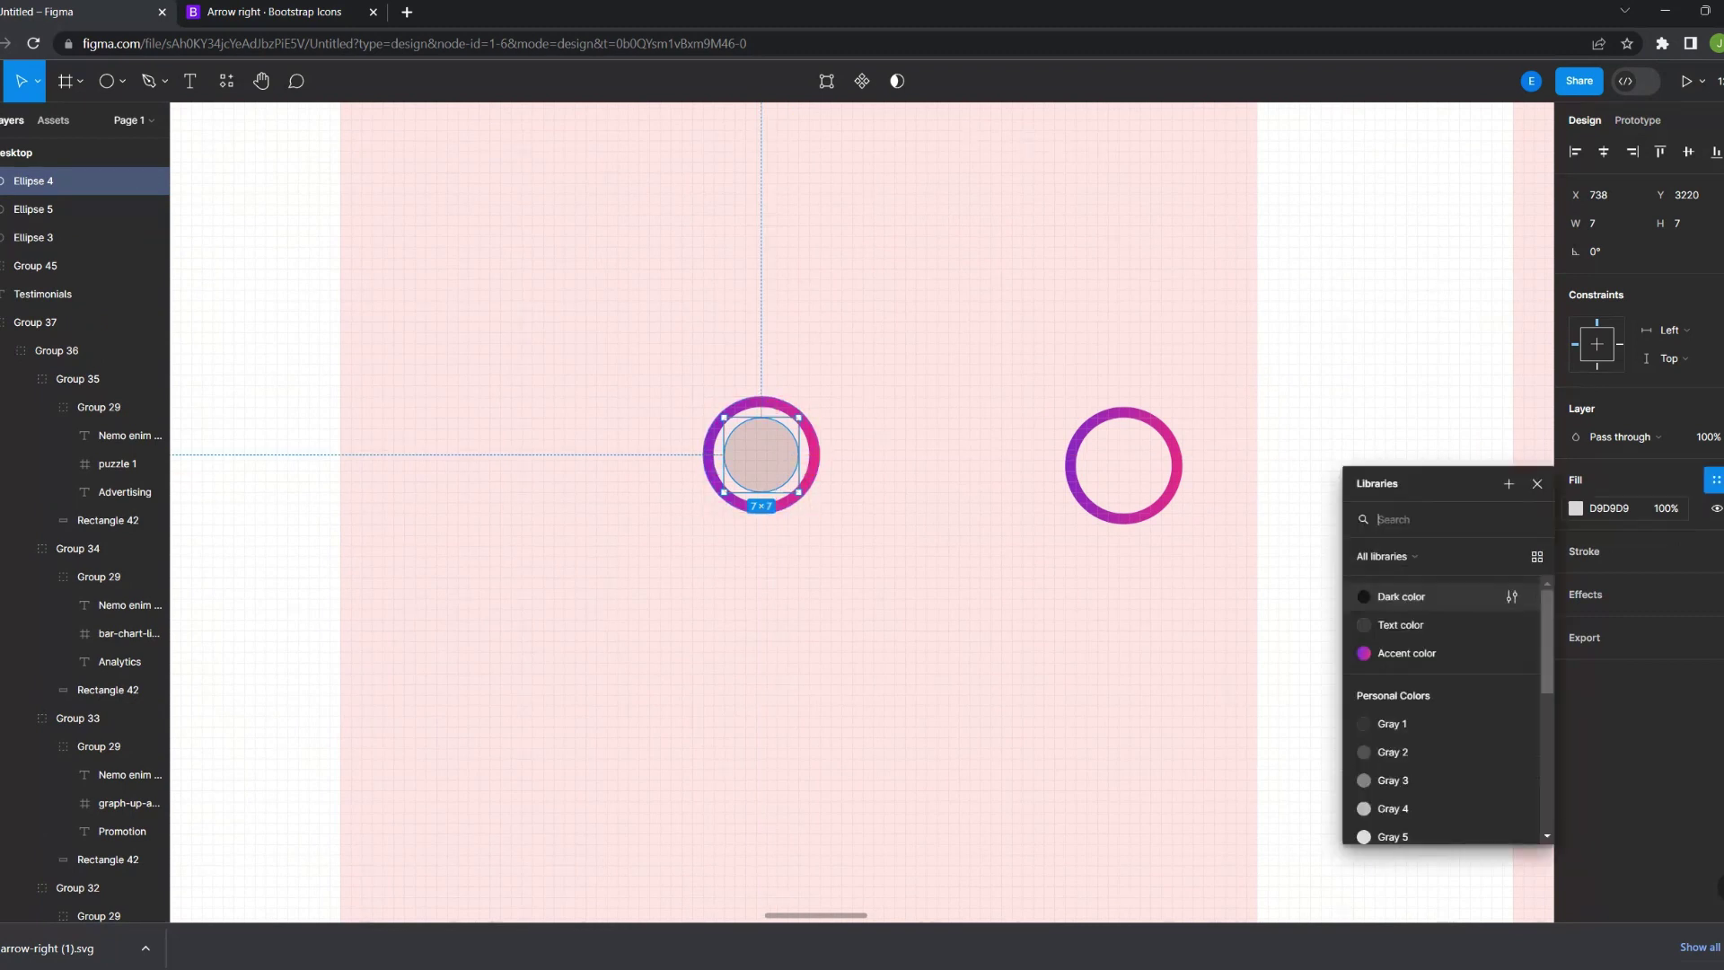
left_click(1407, 592)
key("ctrl+g")
left_click(1124, 412)
key("ctrl+g")
scroll(862, 494, "down", 5)
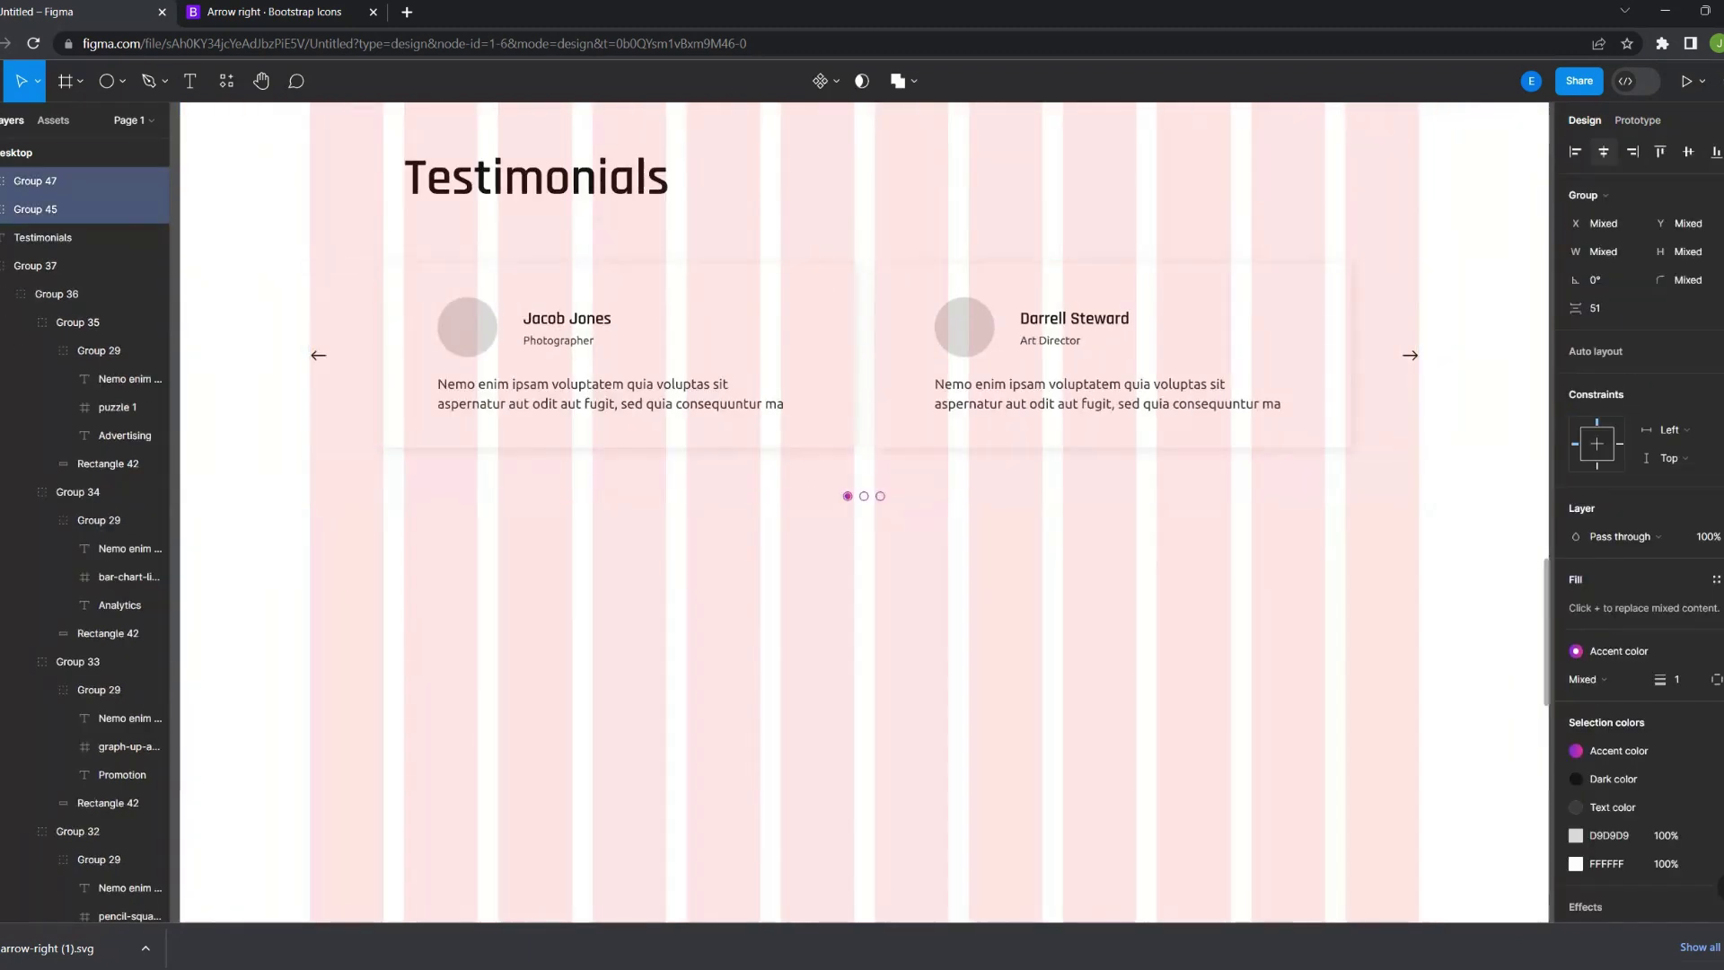
key("ctrl+g")
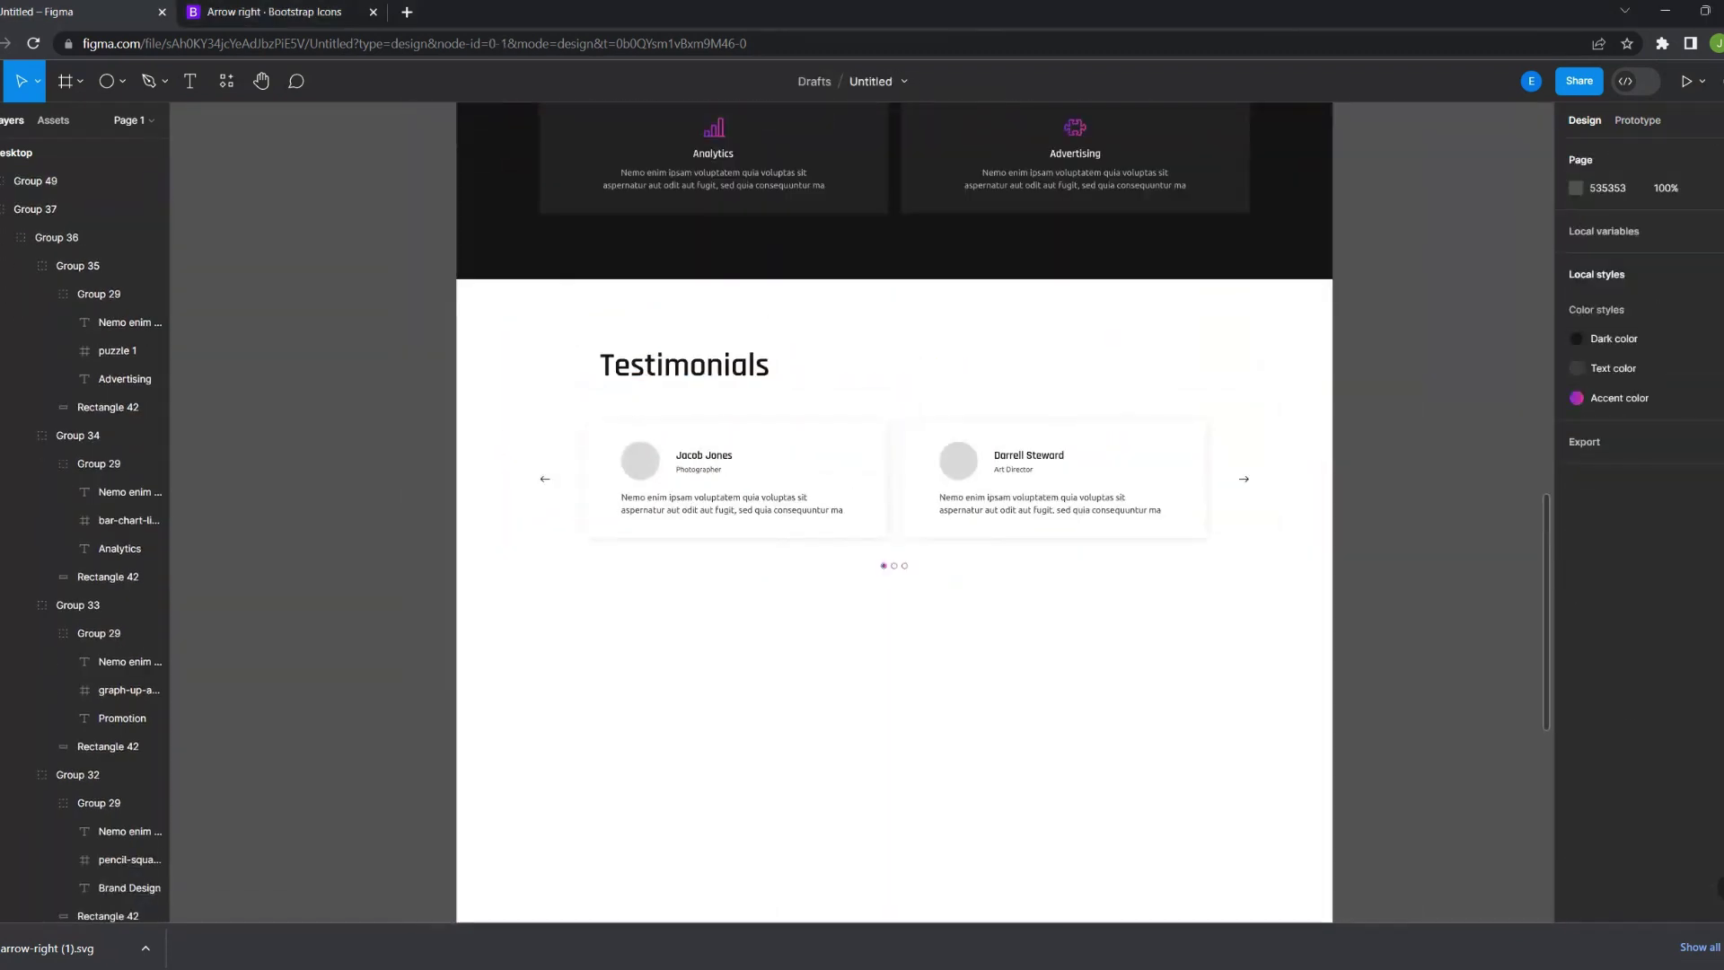
scroll(534, 463, "up", 5)
Search Unsplash for 'man' and fill Jacob Jones's avatar with a photo
key("ctrl+alt+p")
type("man")
key("Return")
left_click(1355, 482)
left_click(869, 429)
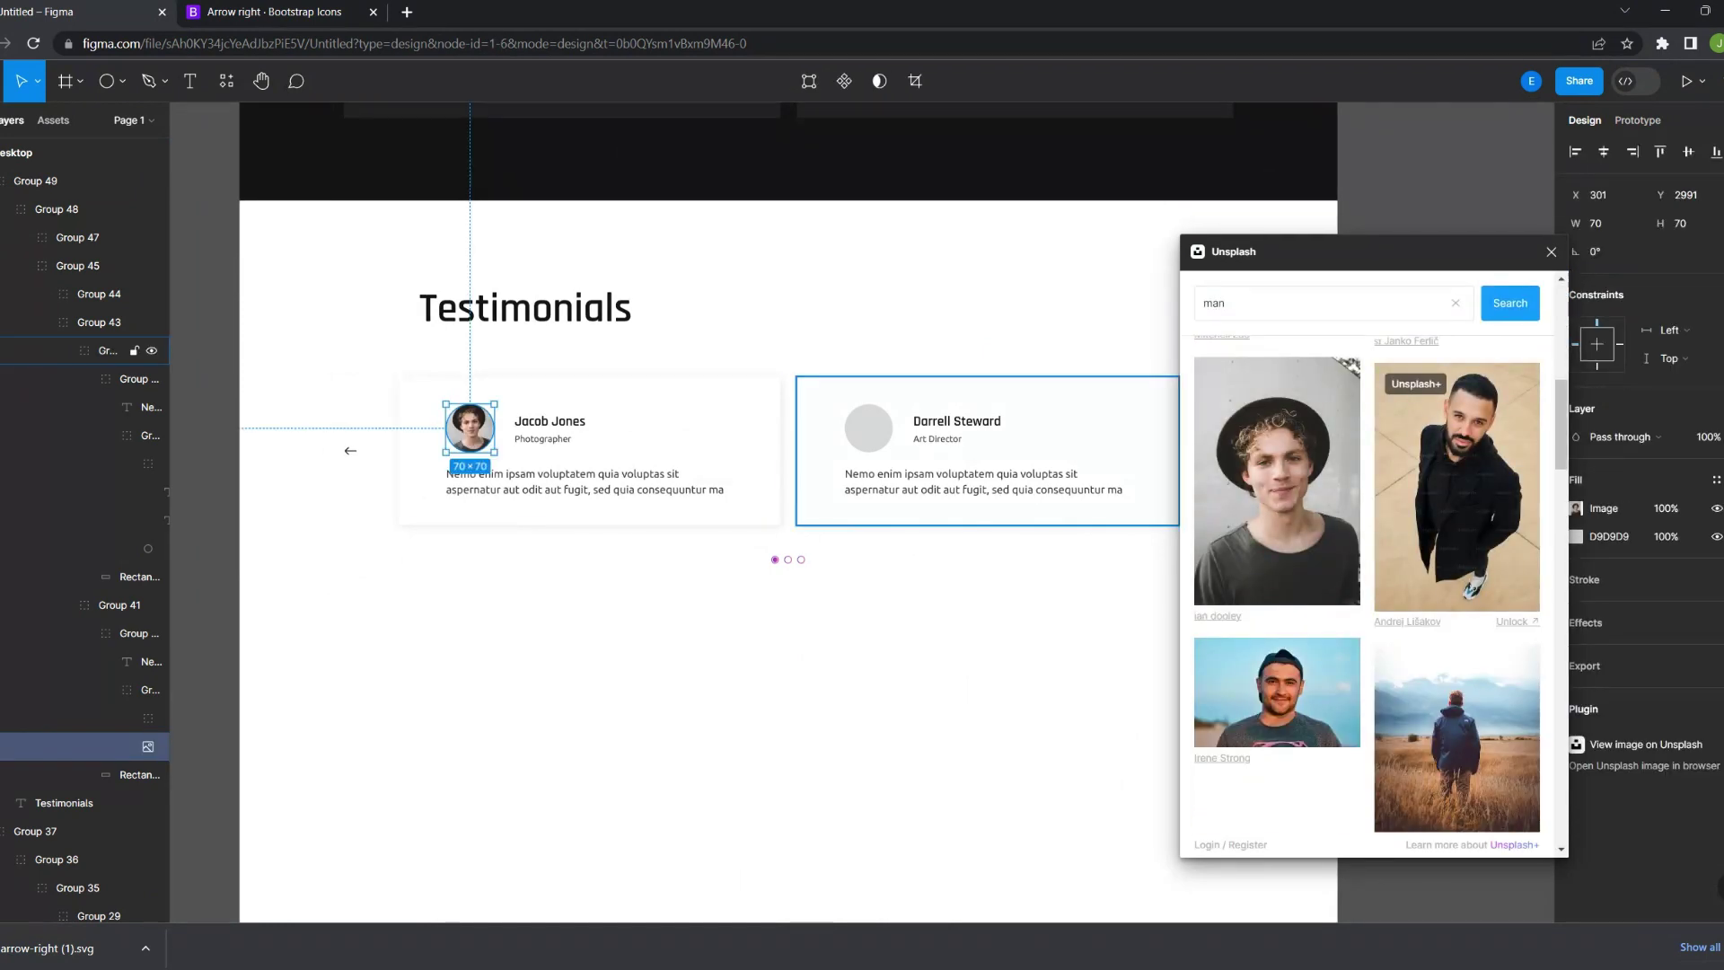
scroll(1365, 584, "down", 3)
scroll(1366, 584, "down", 5)
Fill Darrell Steward's avatar, then draw the section background and dark filter bar rectangles
left_click(1270, 674)
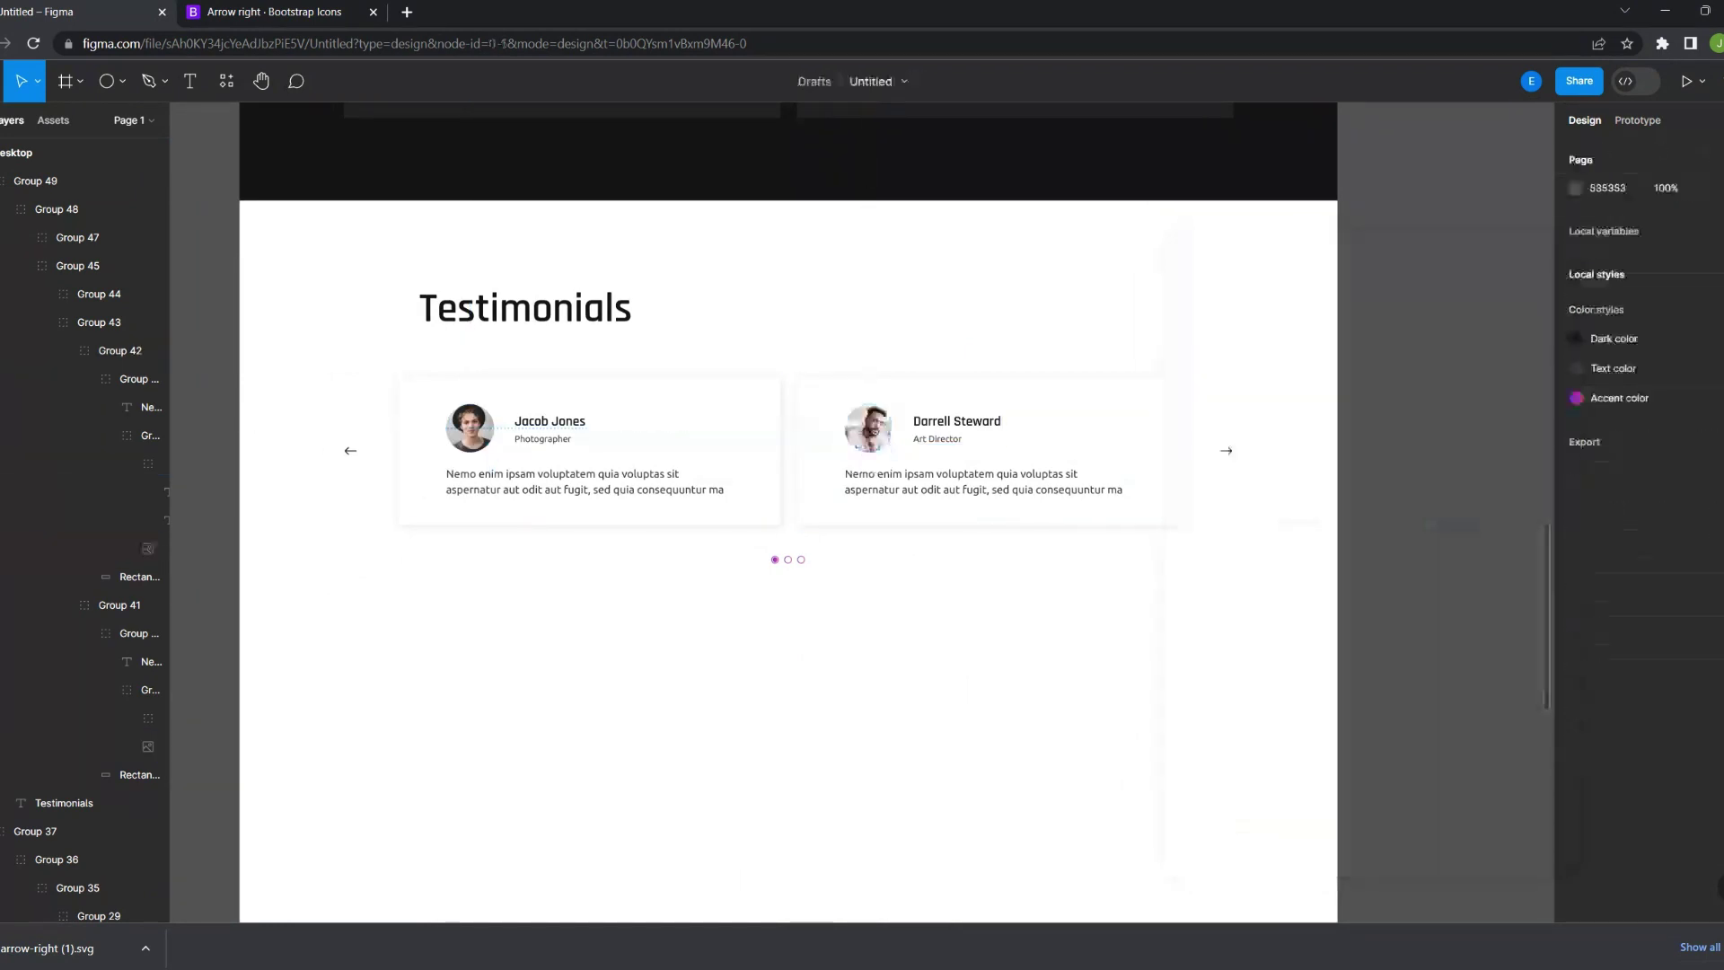
scroll(791, 494, "down", 5)
key("r")
mouse_move(538, 348)
left_mouse_down()
mouse_move(854, 528)
mouse_move(1044, 537)
left_mouse_up()
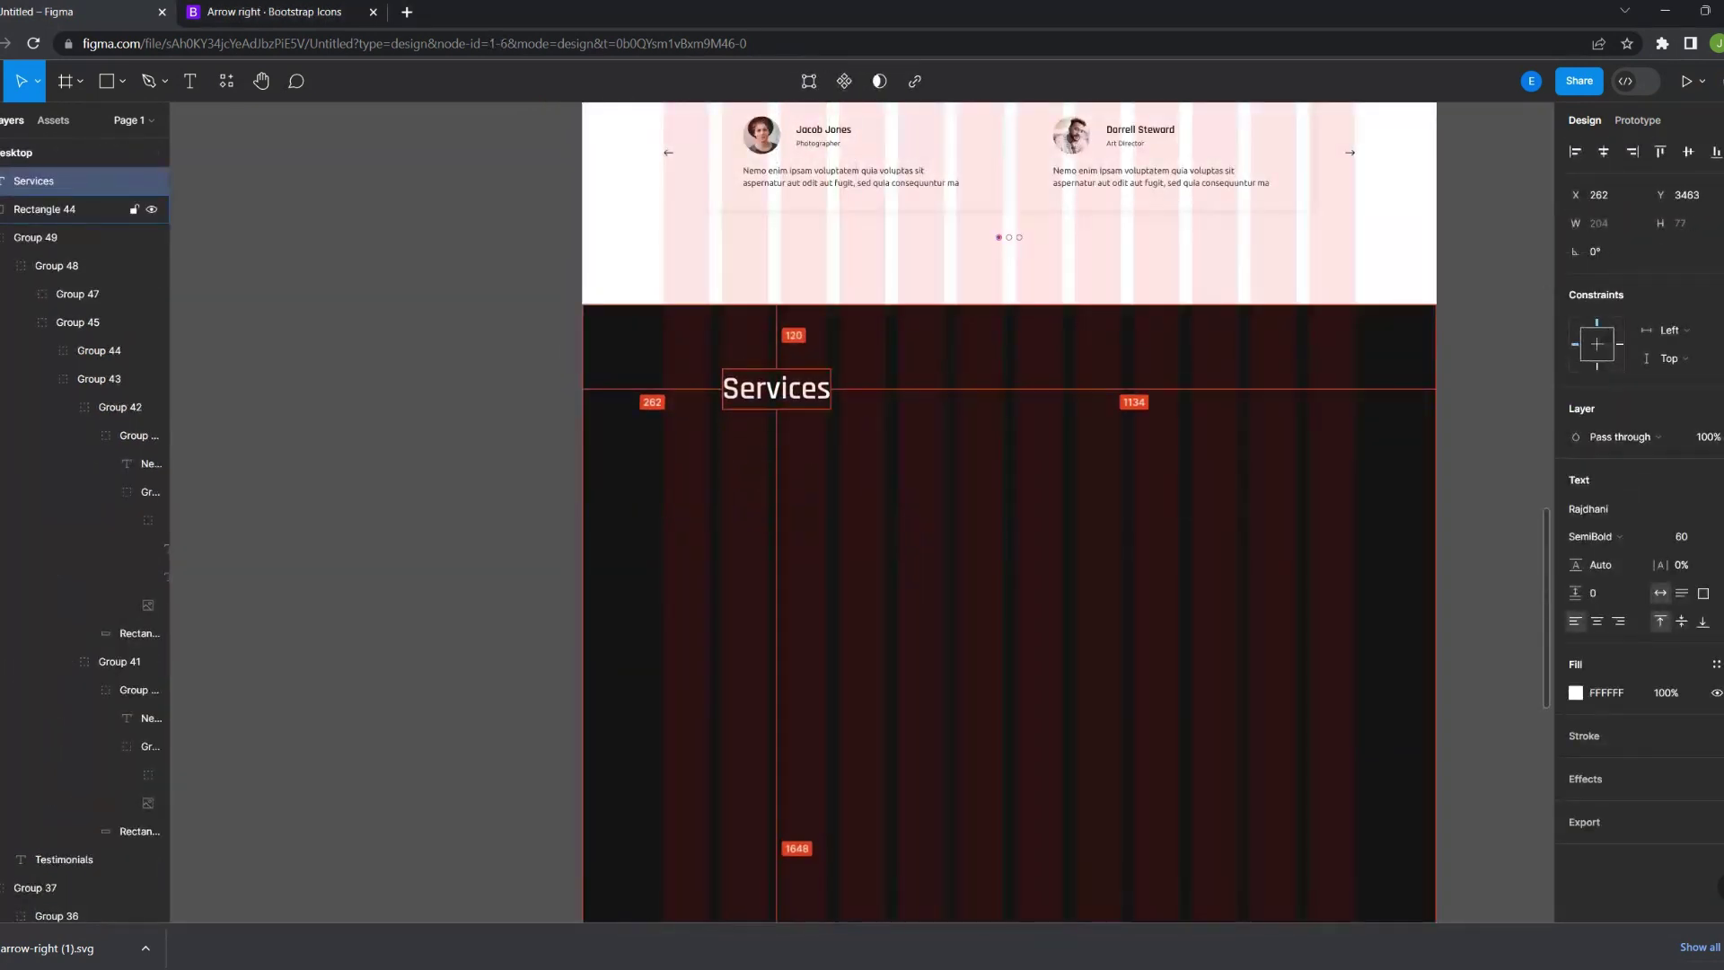
left_click_drag(788, 431, 1129, 549)
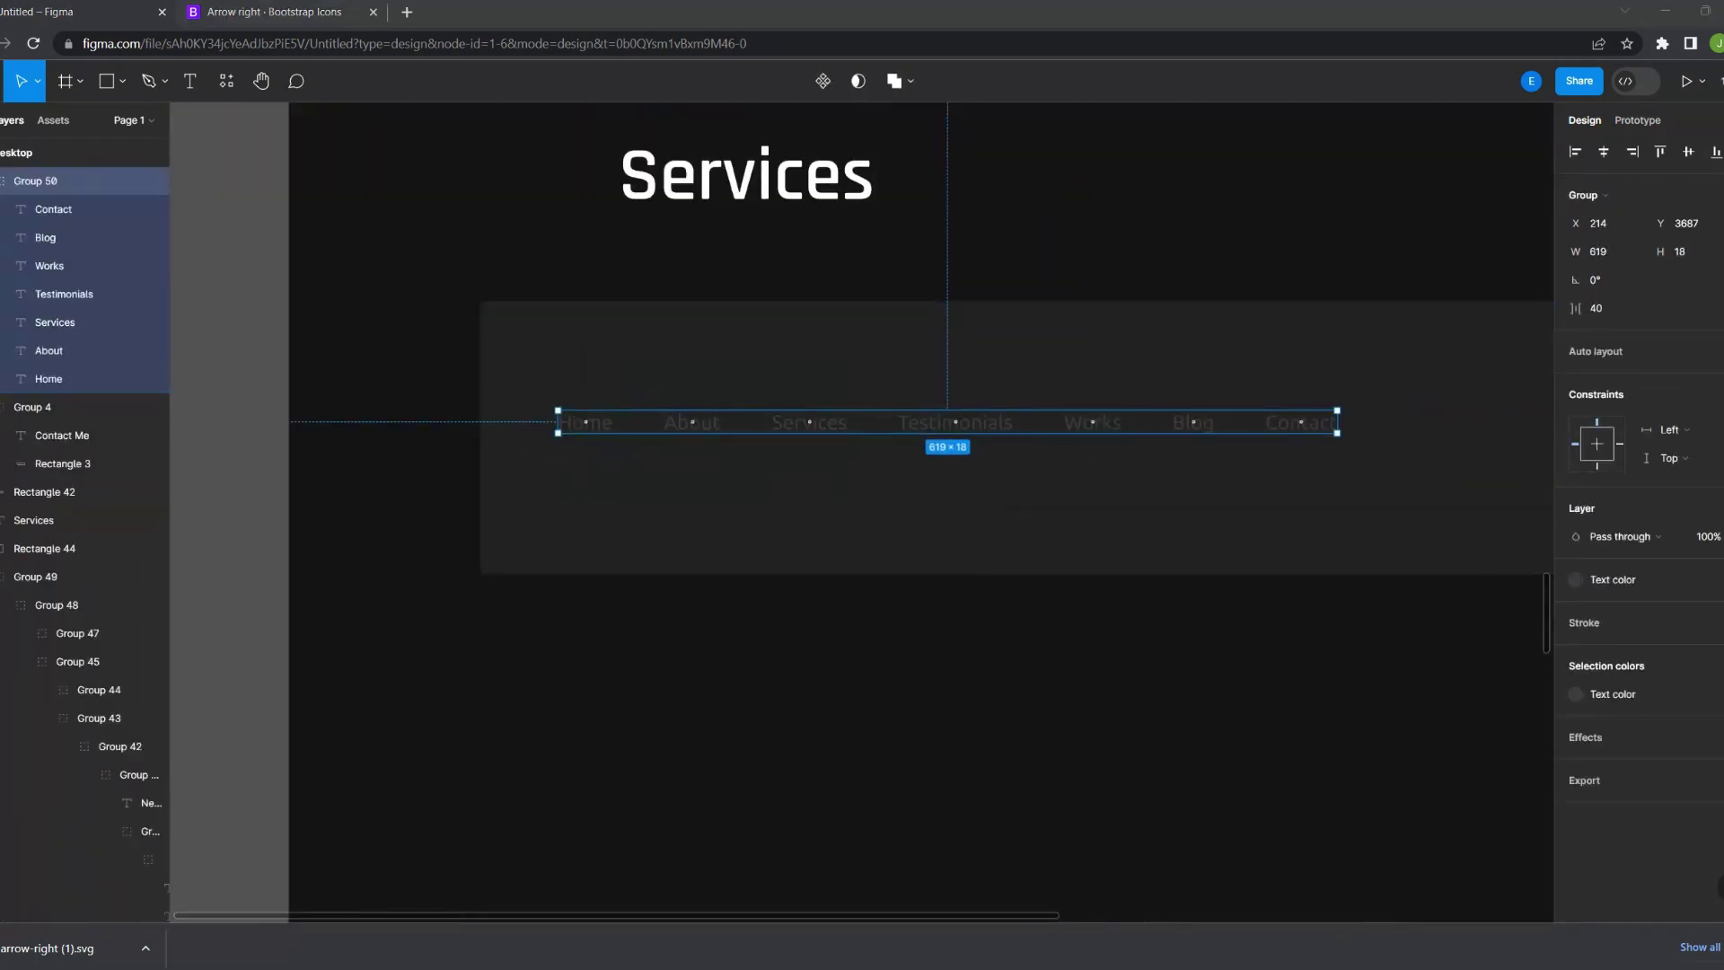
Ungroup the copied nav labels and set the All label's font weight
right_click(20, 170)
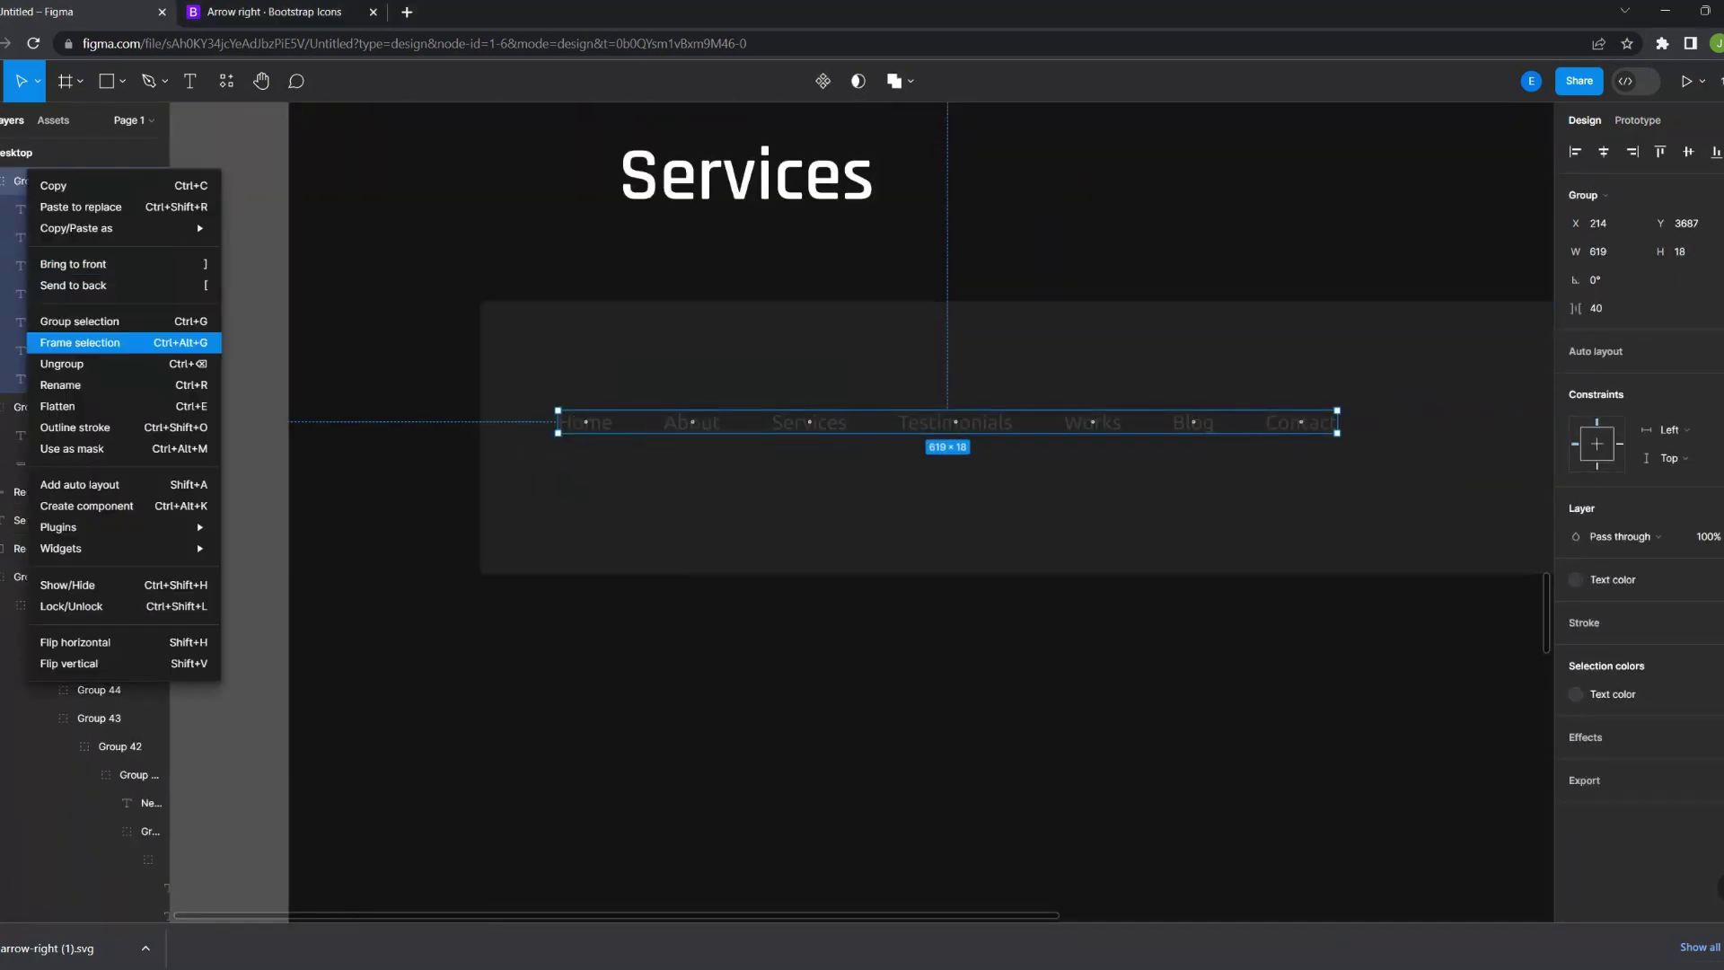
left_click(54, 334)
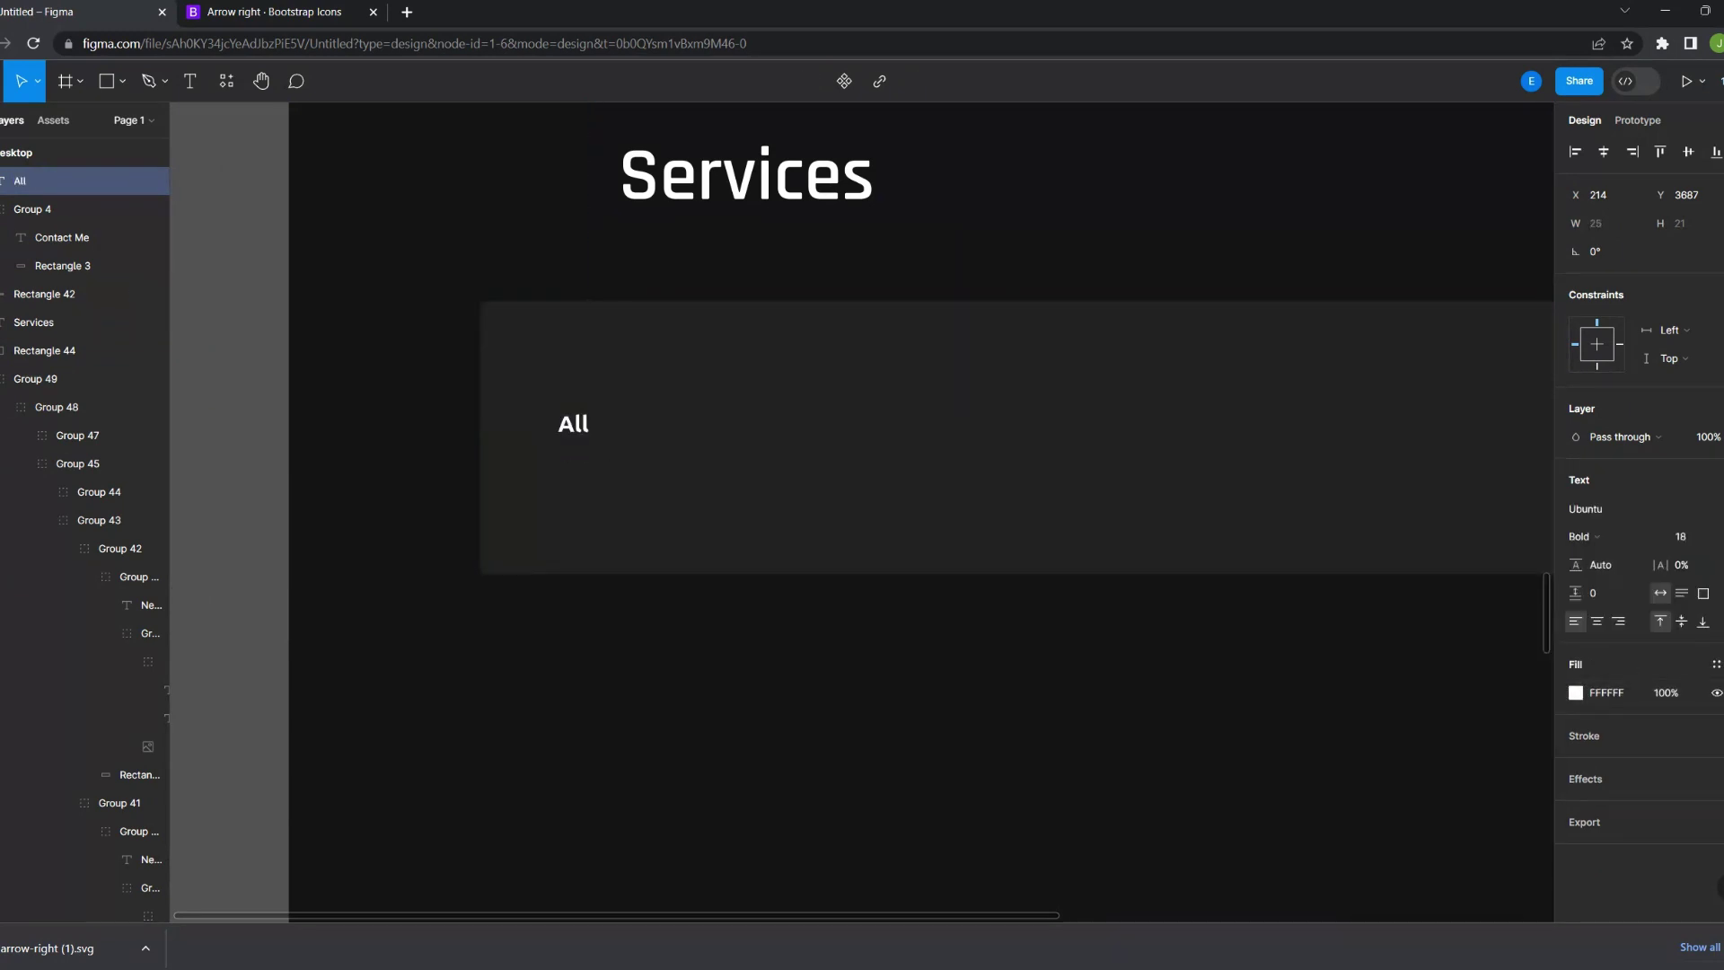
left_click(1581, 536)
left_click(741, 413)
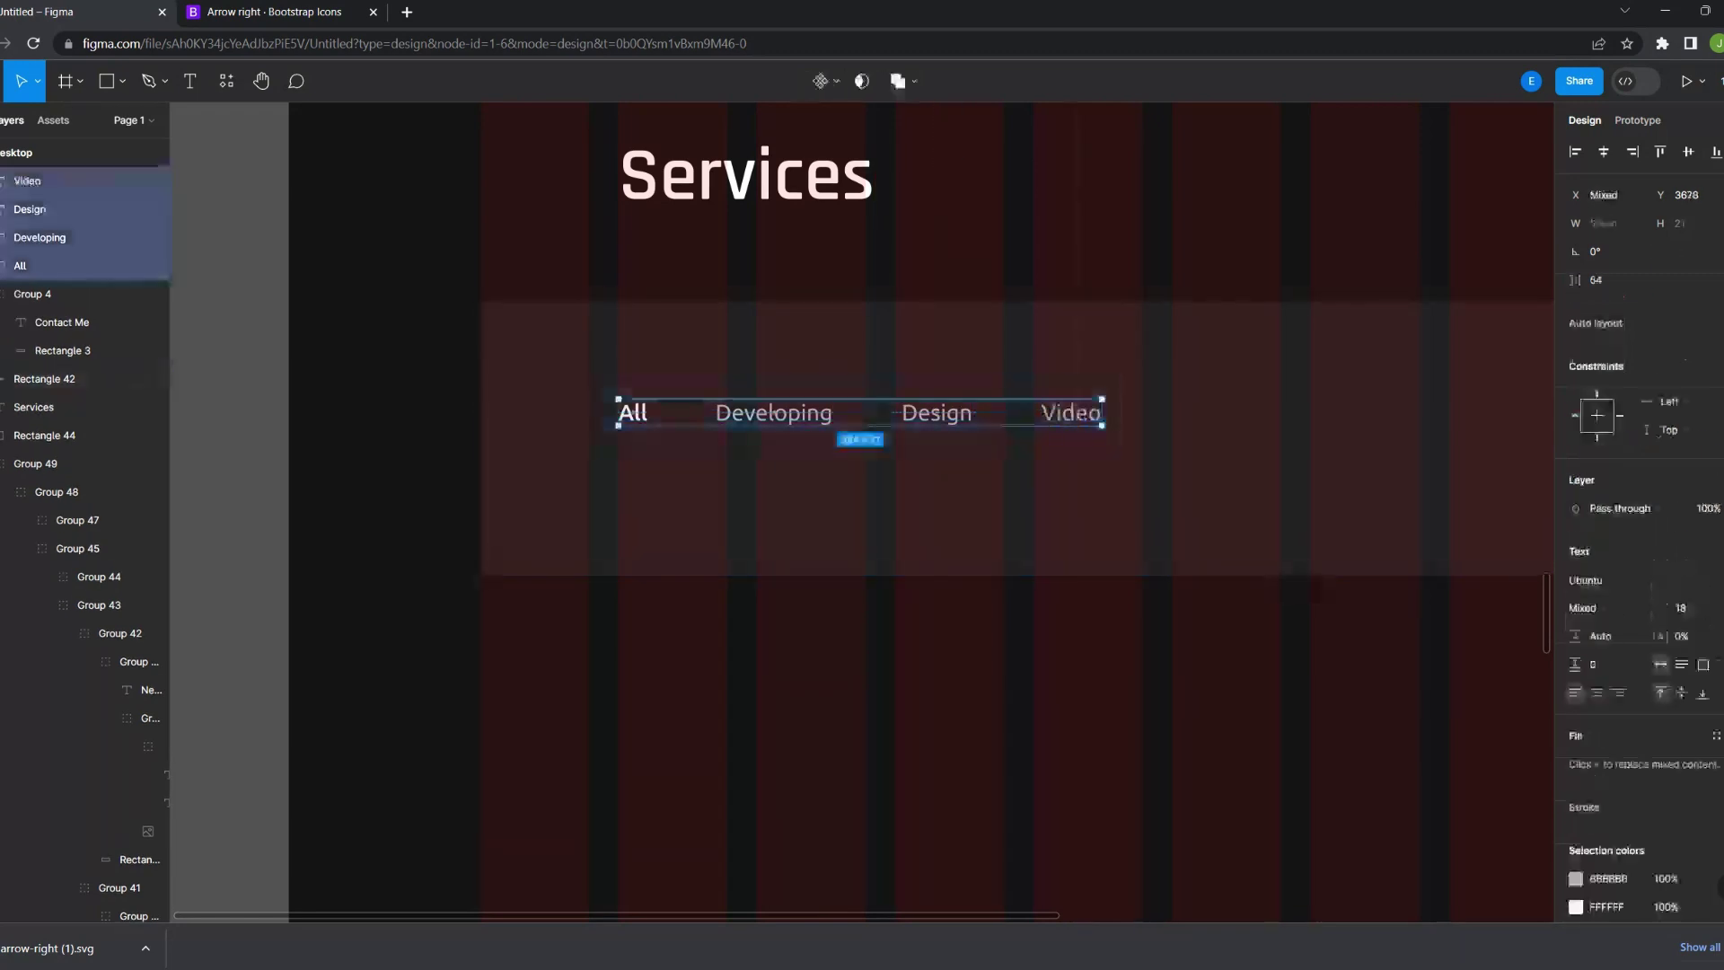
Paste the Contact Me button into the filter bar and group it with the tabs and background
left_click(45, 378)
key("shift+2")
left_click(63, 265)
key("shift+2")
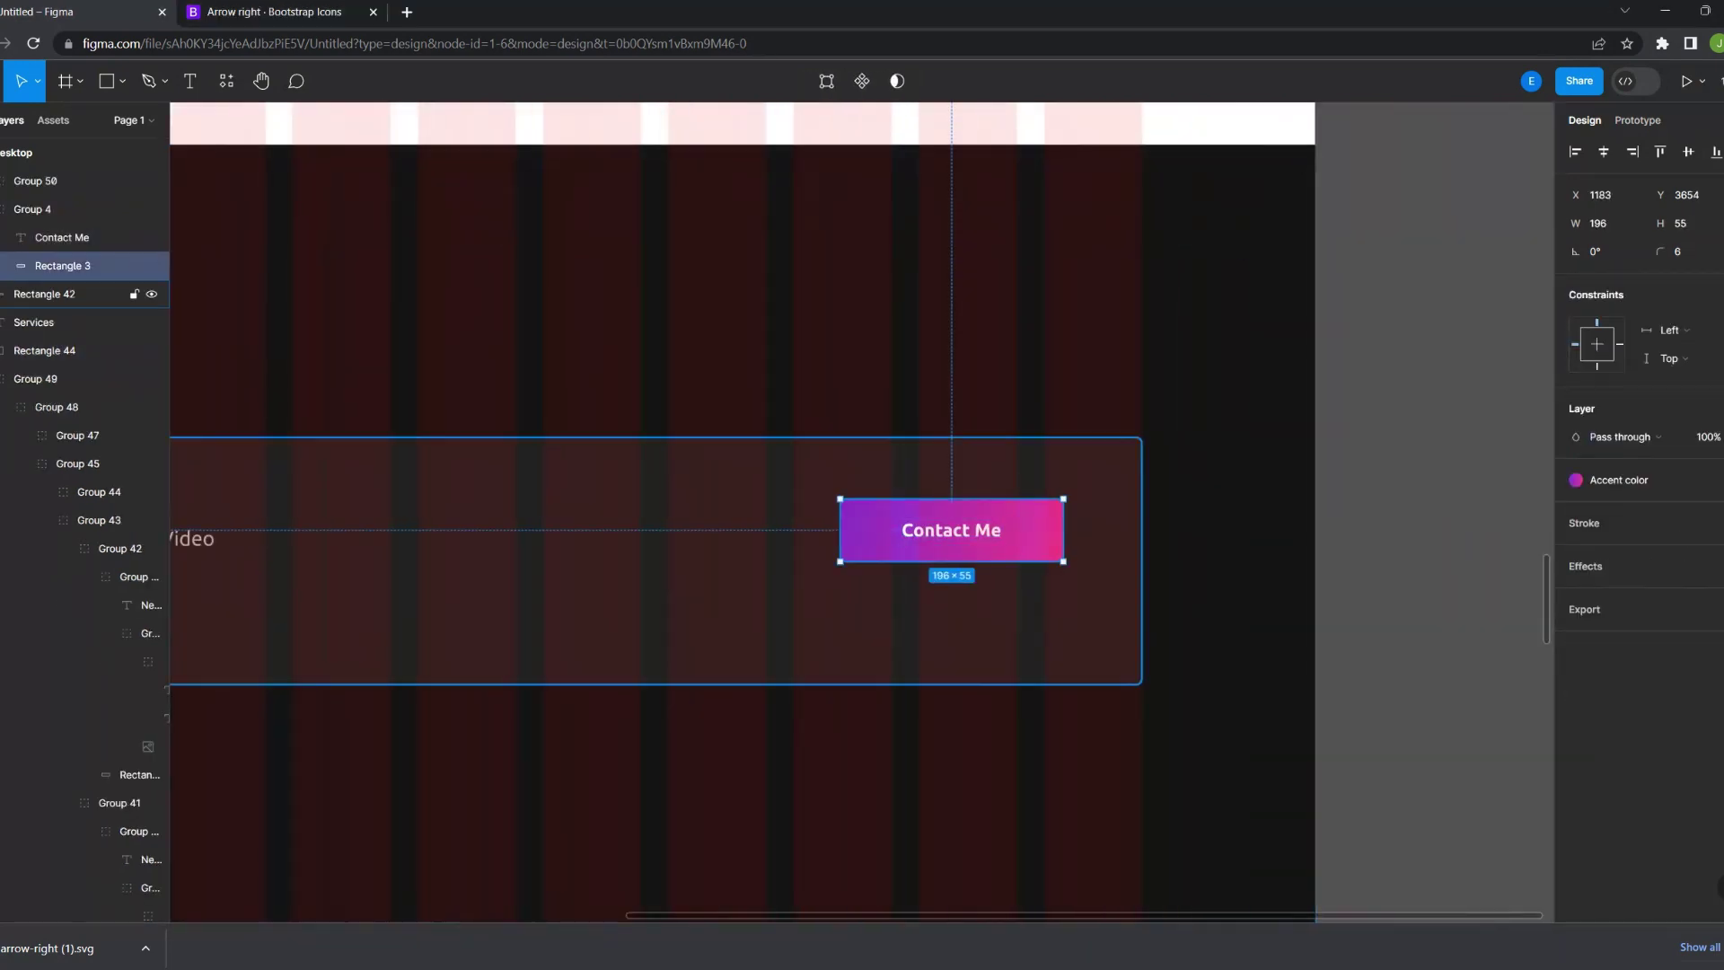
key("shift+1")
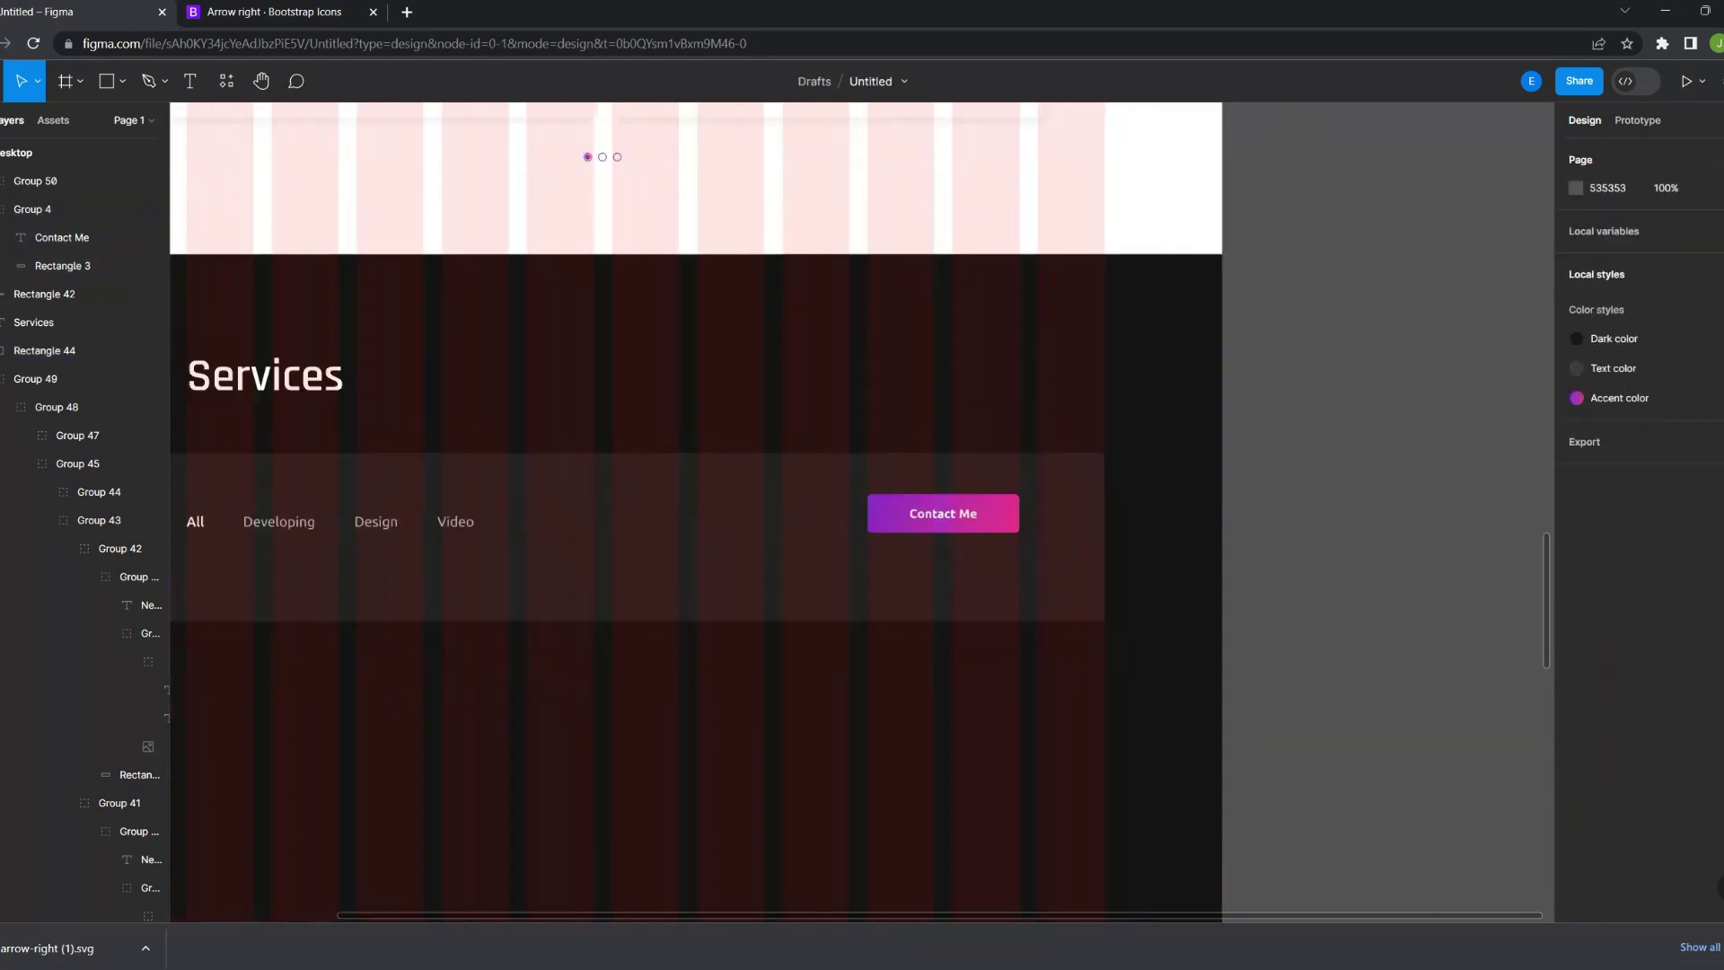
left_click(34, 180)
key("shift+2")
left_click(54, 209)
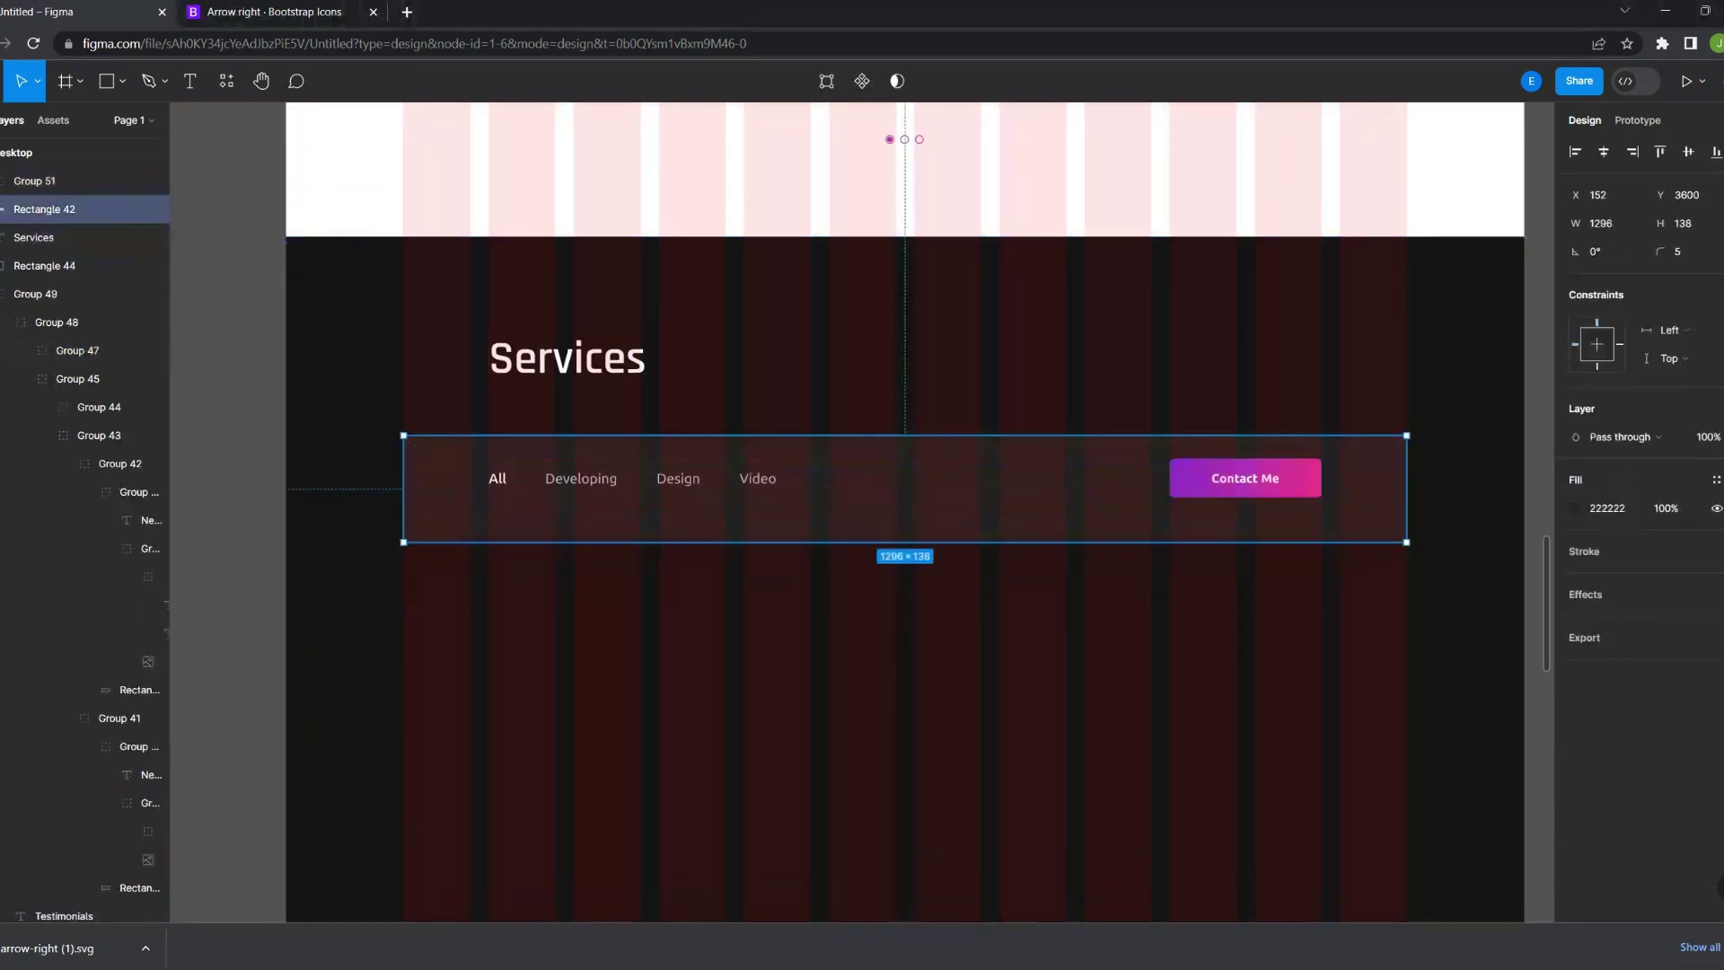
key("shift+2")
scroll(862, 512, "down", 10)
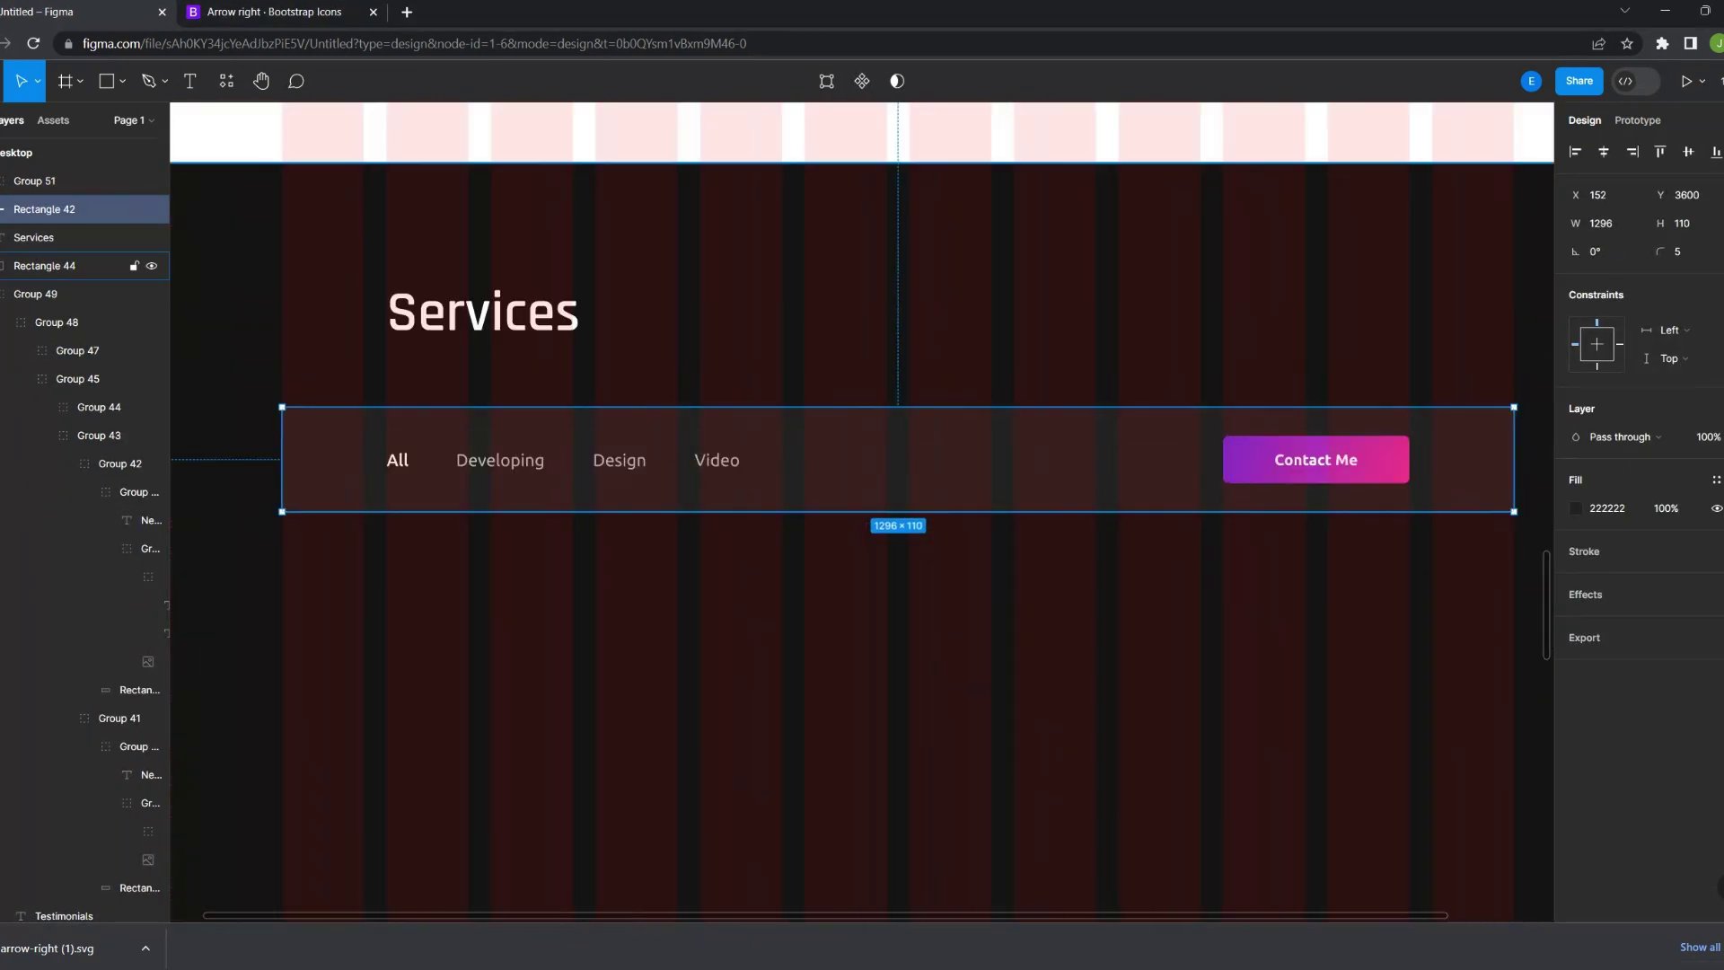
key("Escape")
key("ctrl+g")
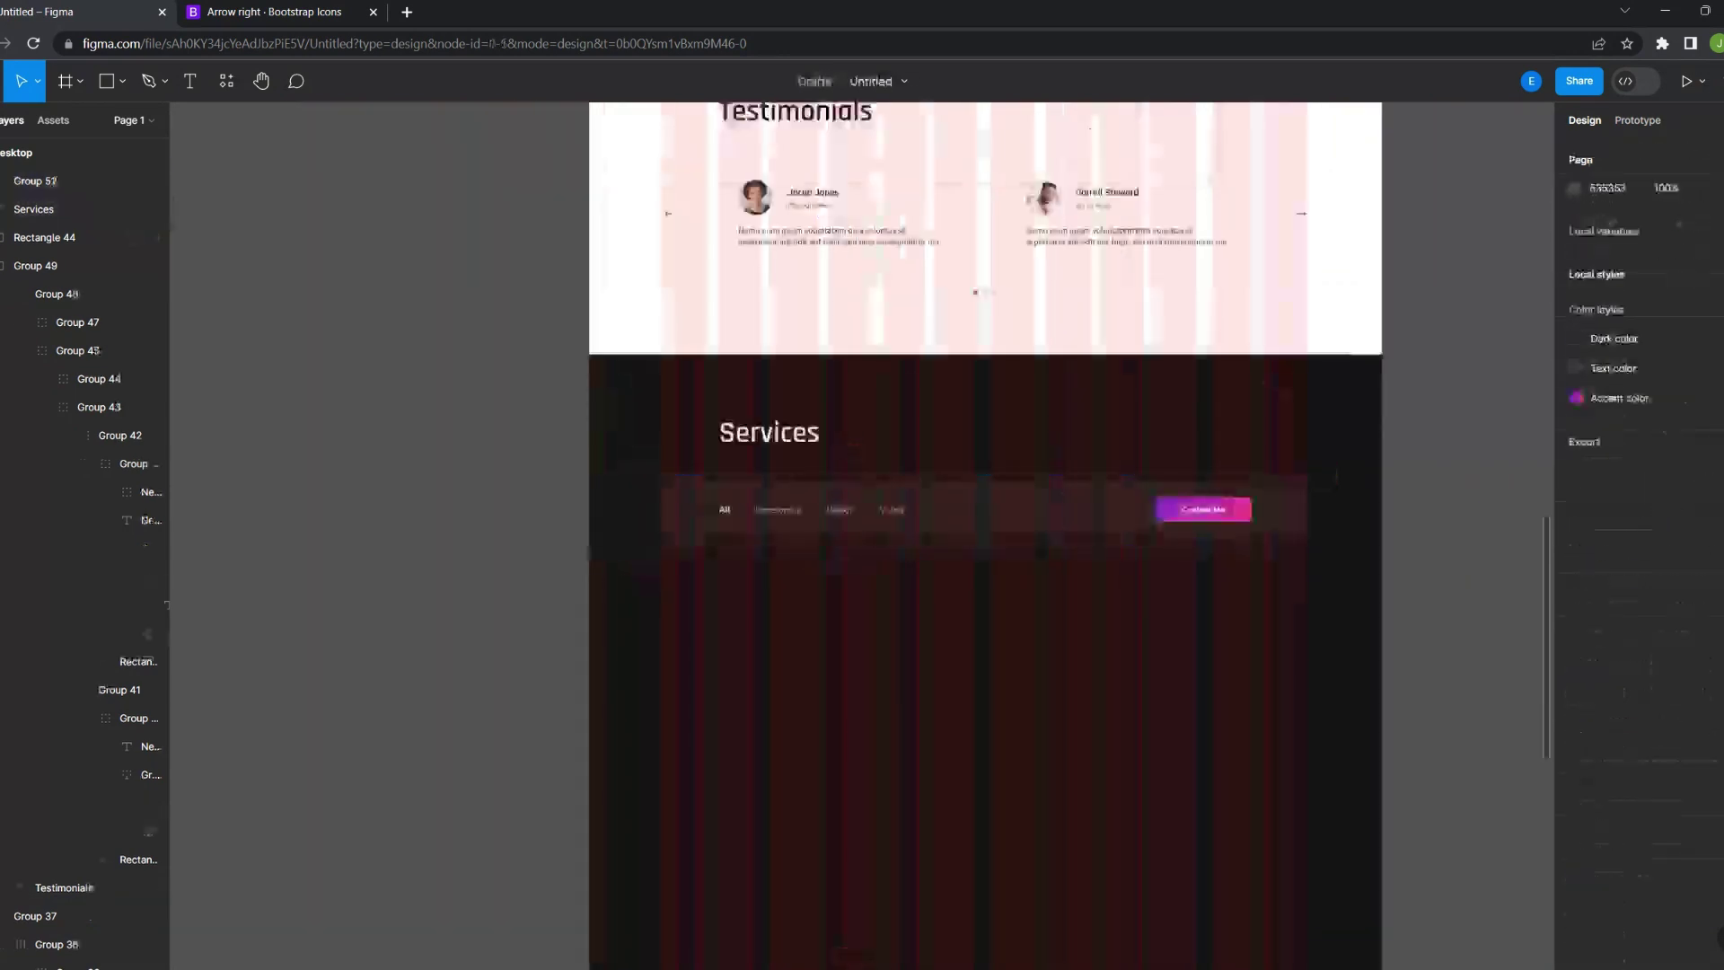
Draw two grey portfolio placeholders side by side below the filter bar
key("r")
left_click_drag(643, 483, 890, 669)
left_click_drag(766, 575, 730, 494)
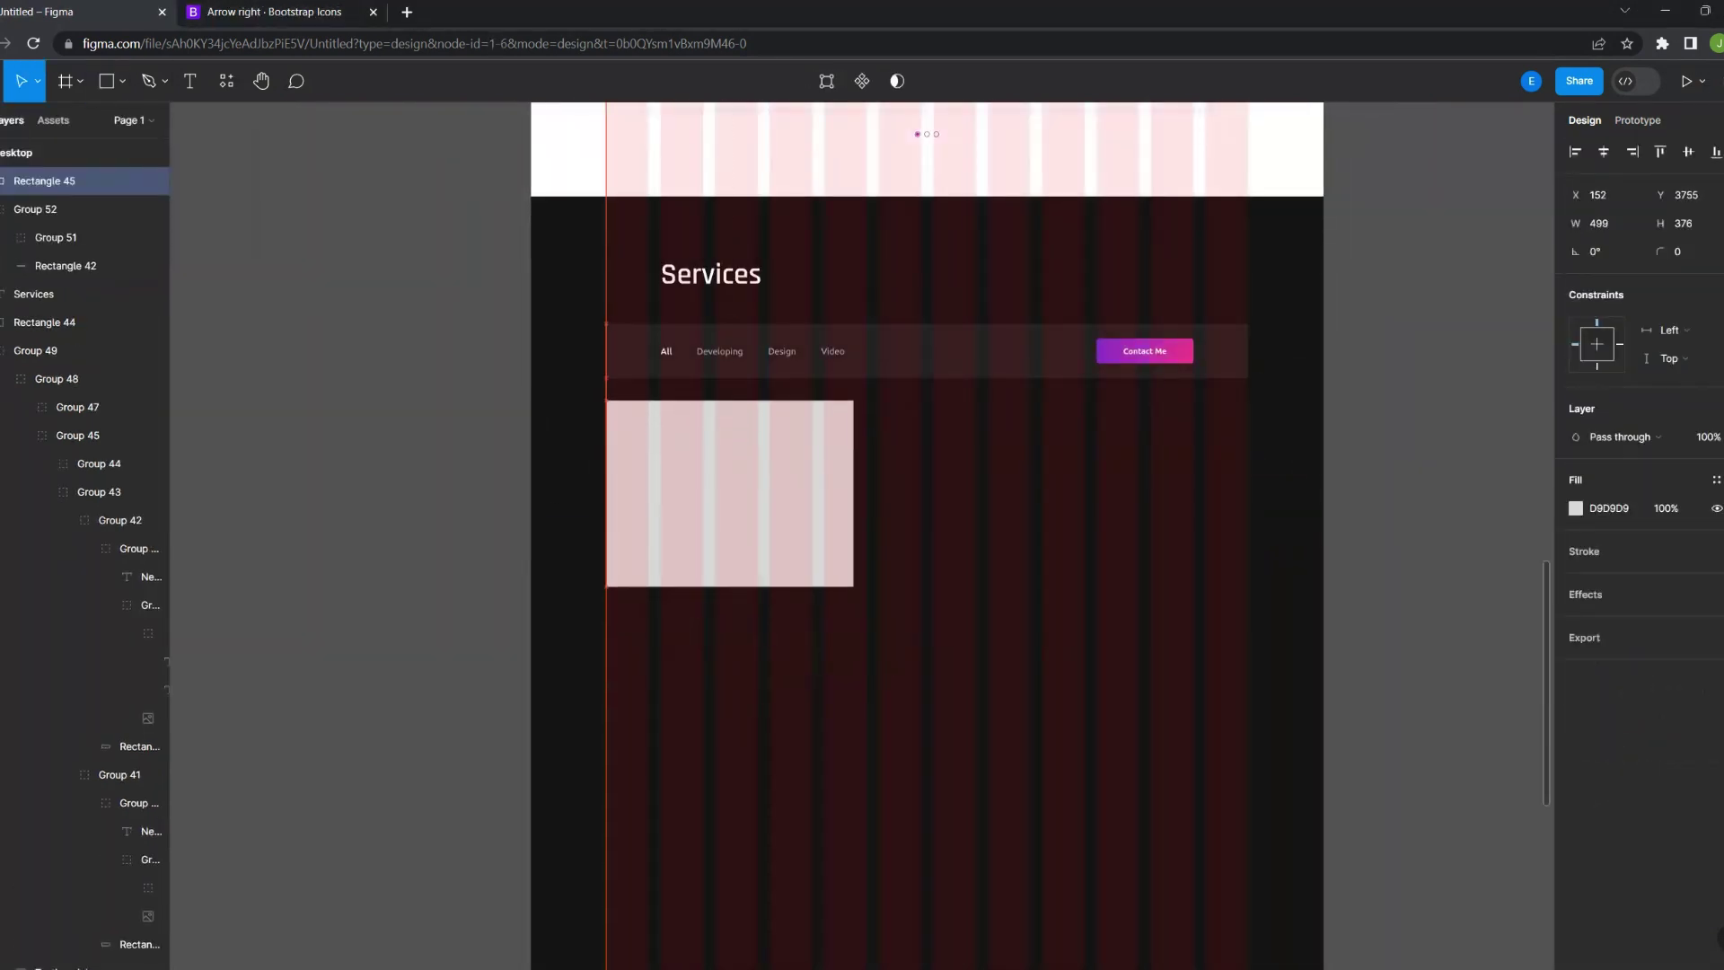
key("r")
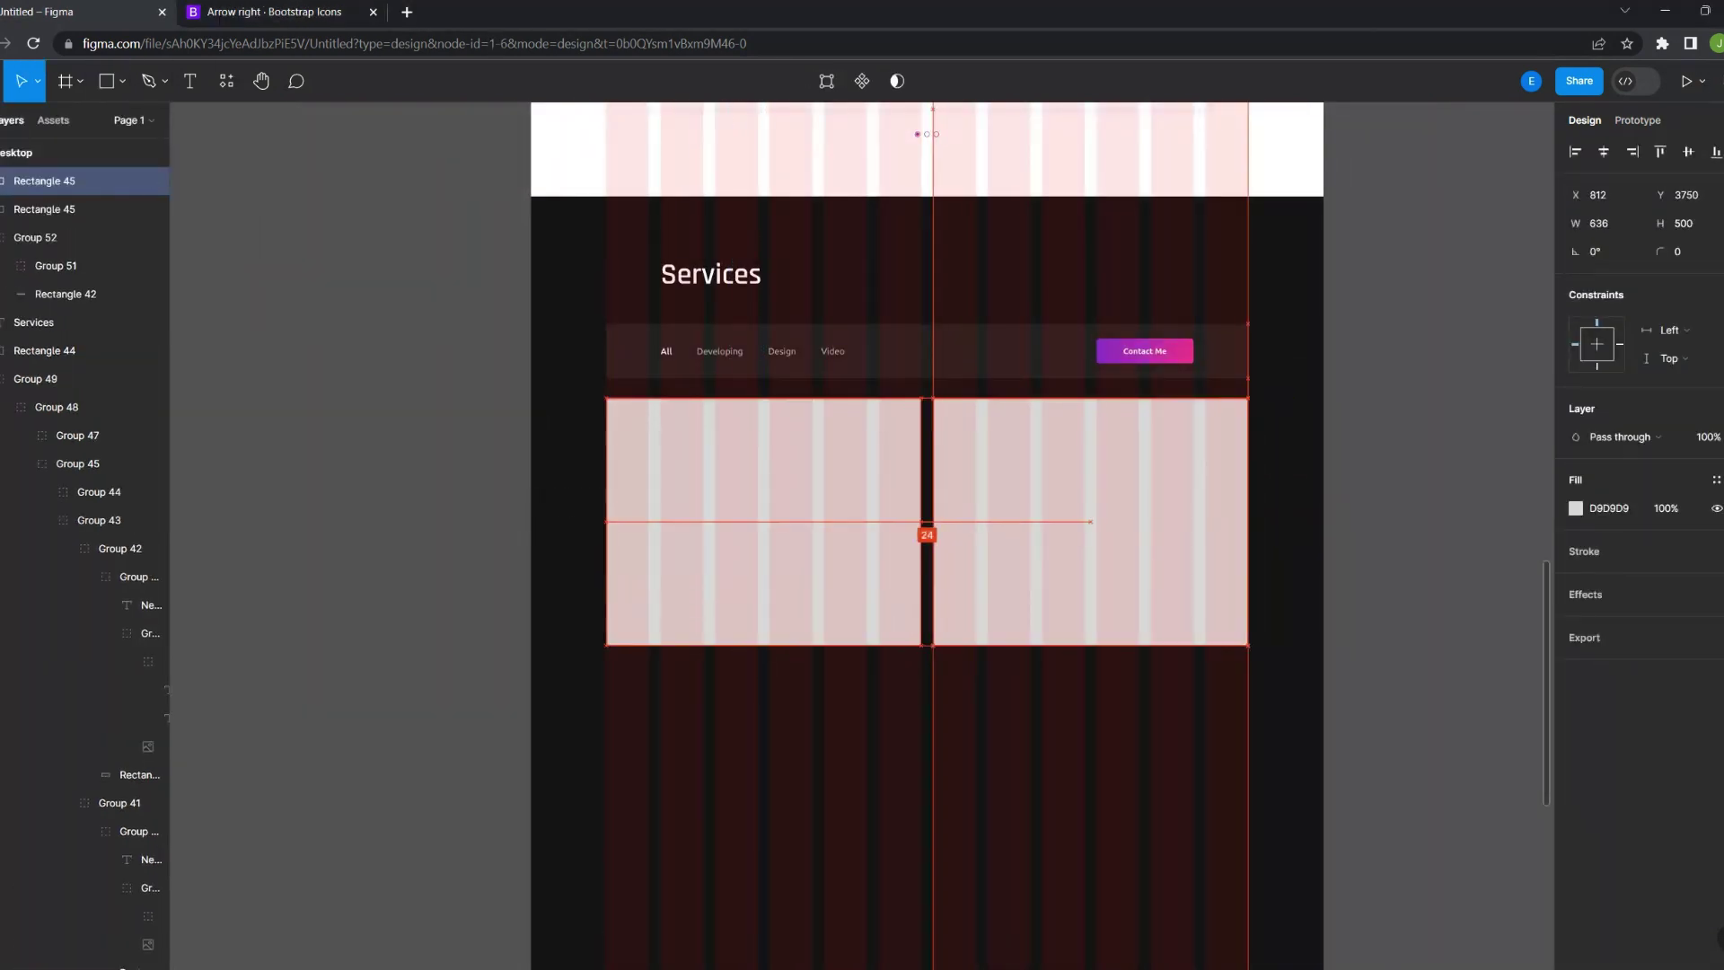
left_click_drag(934, 398, 1248, 610)
Copy the placeholders into two staggered columns of six boxes and right-click one for plugins
scroll(1248, 596, "down", 2)
left_click_drag(1092, 411, 1091, 622)
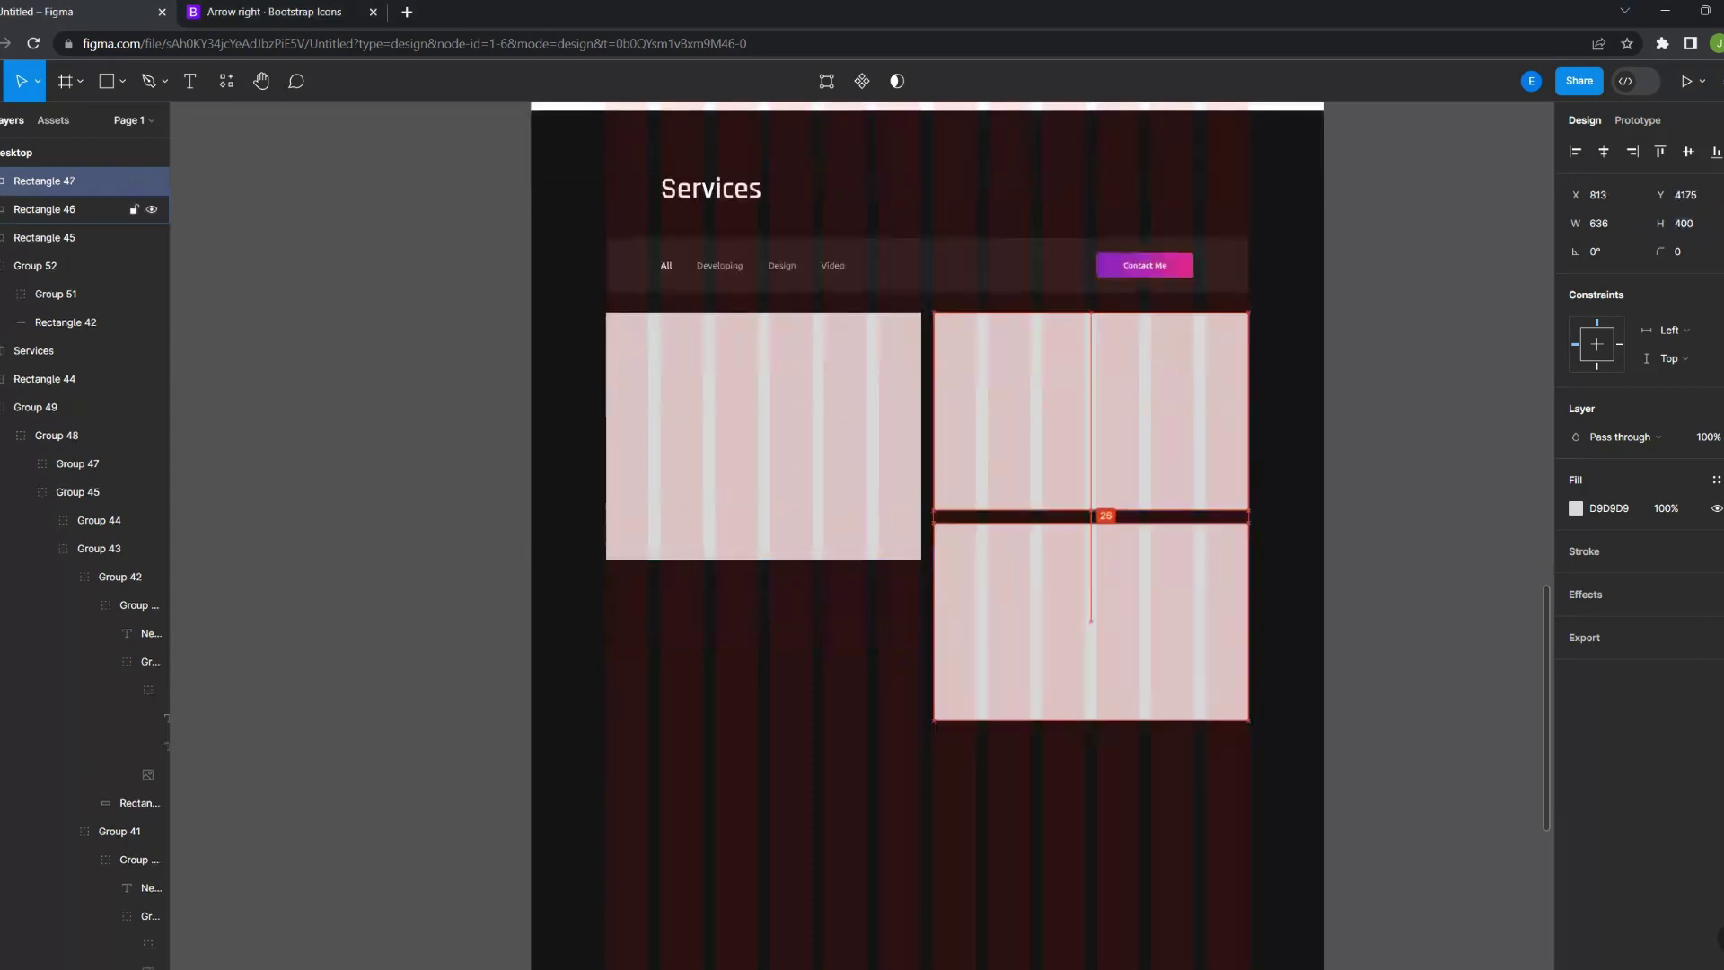
scroll(1091, 622, "down", 2)
scroll(934, 539, "down", 3)
scroll(809, 449, "up", 3)
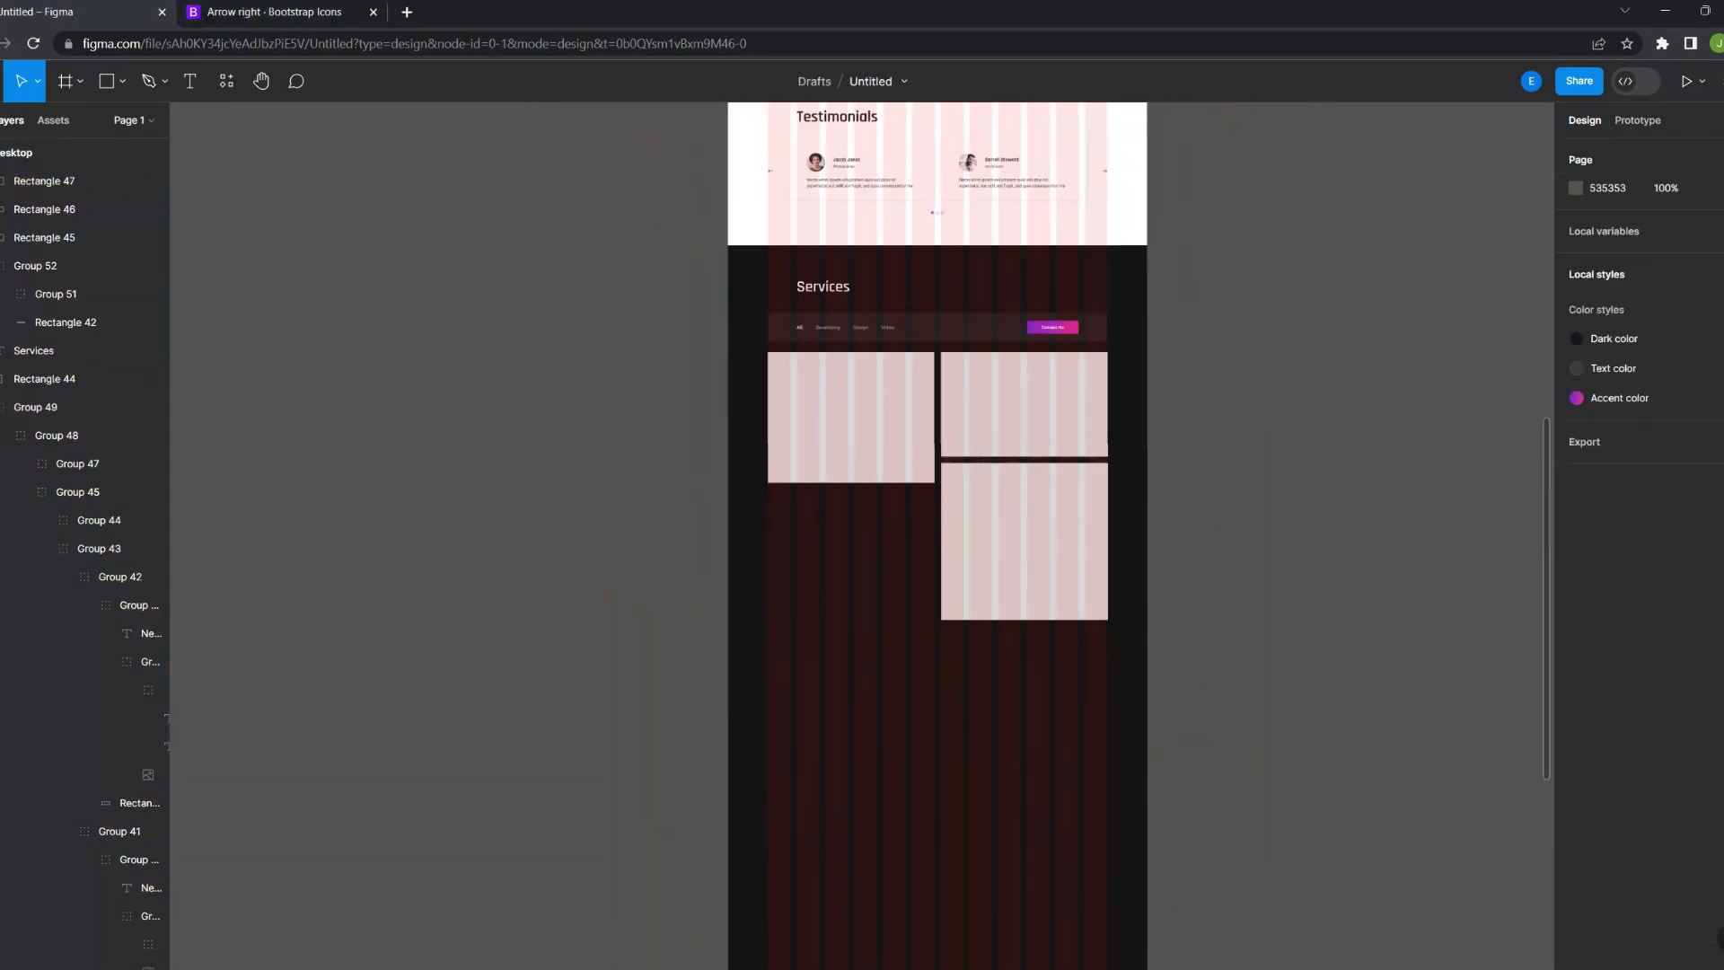
left_click_drag(802, 330, 802, 549)
left_click_drag(802, 654, 802, 697)
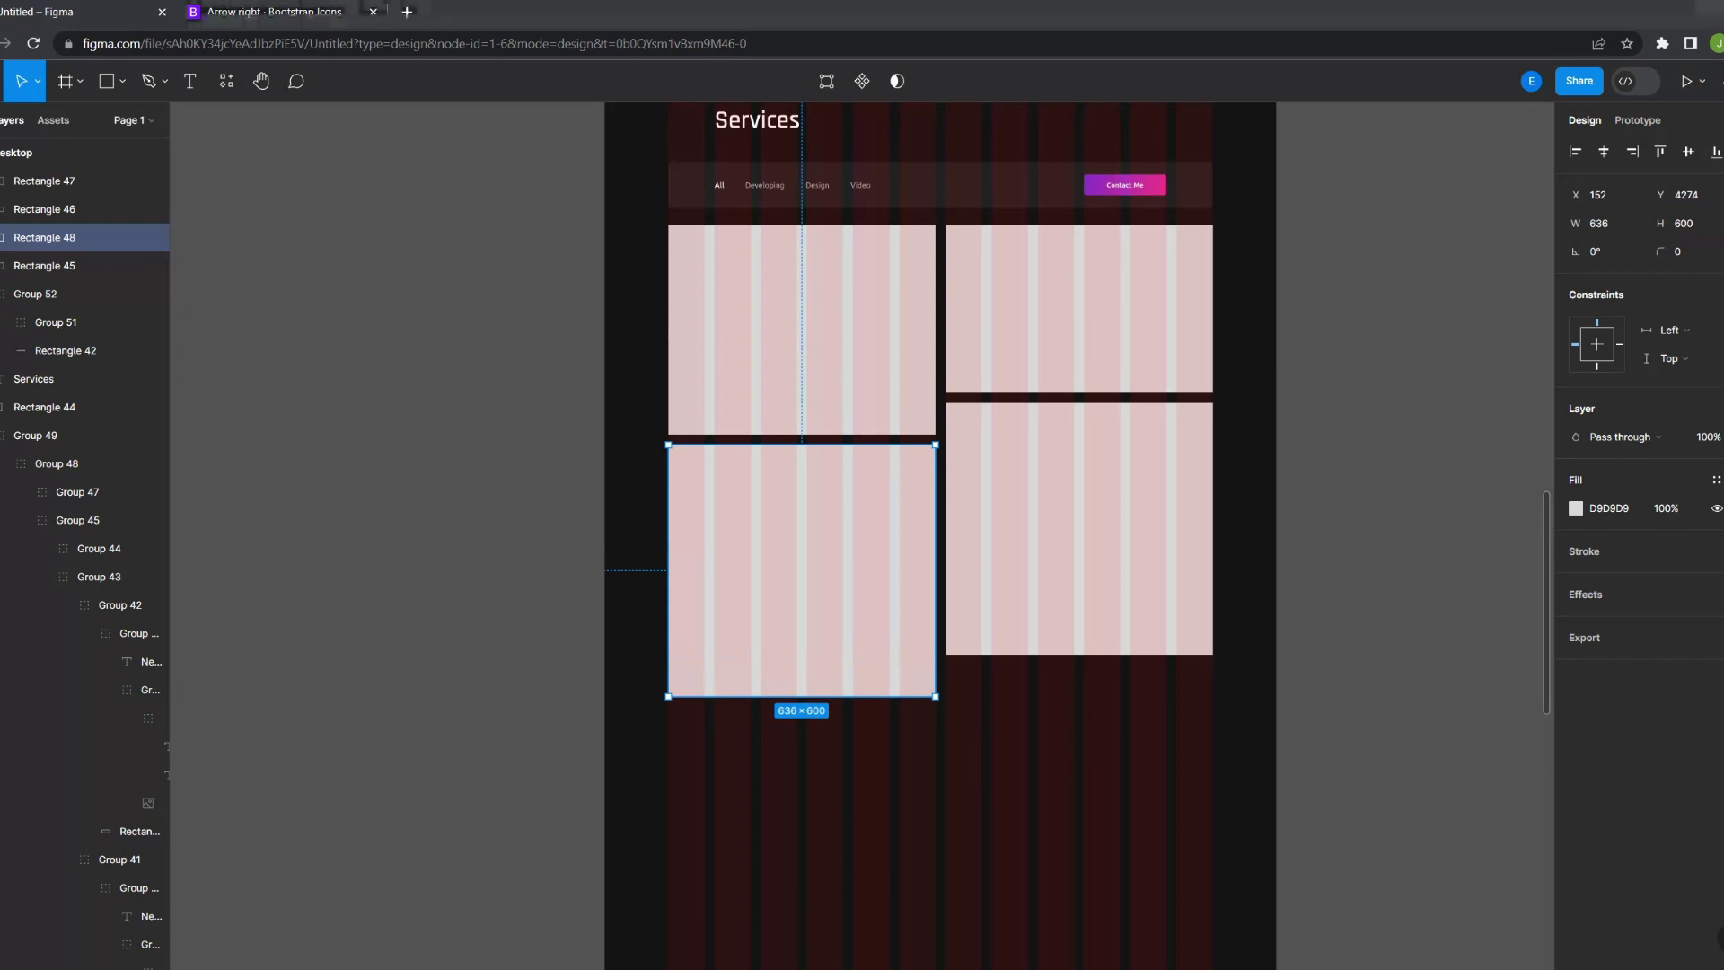
scroll(802, 570, "down", 2)
left_click_drag(802, 398, 802, 660)
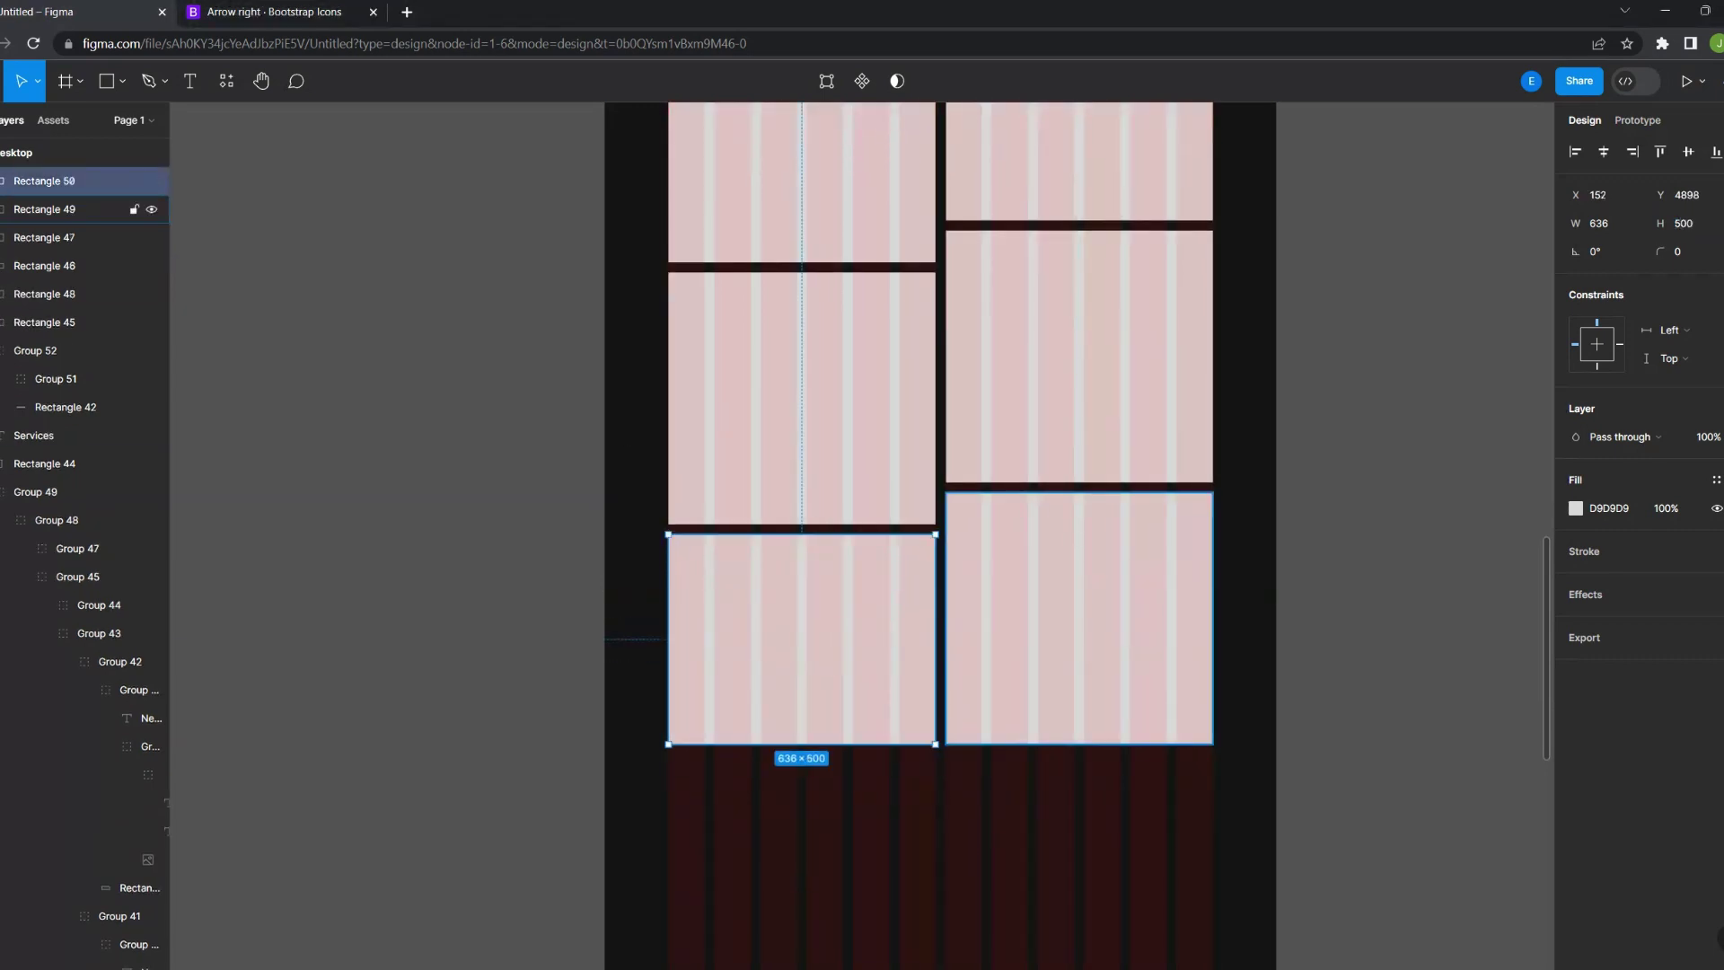
scroll(898, 538, "down", 3)
scroll(898, 539, "up", 1)
right_click(1042, 307)
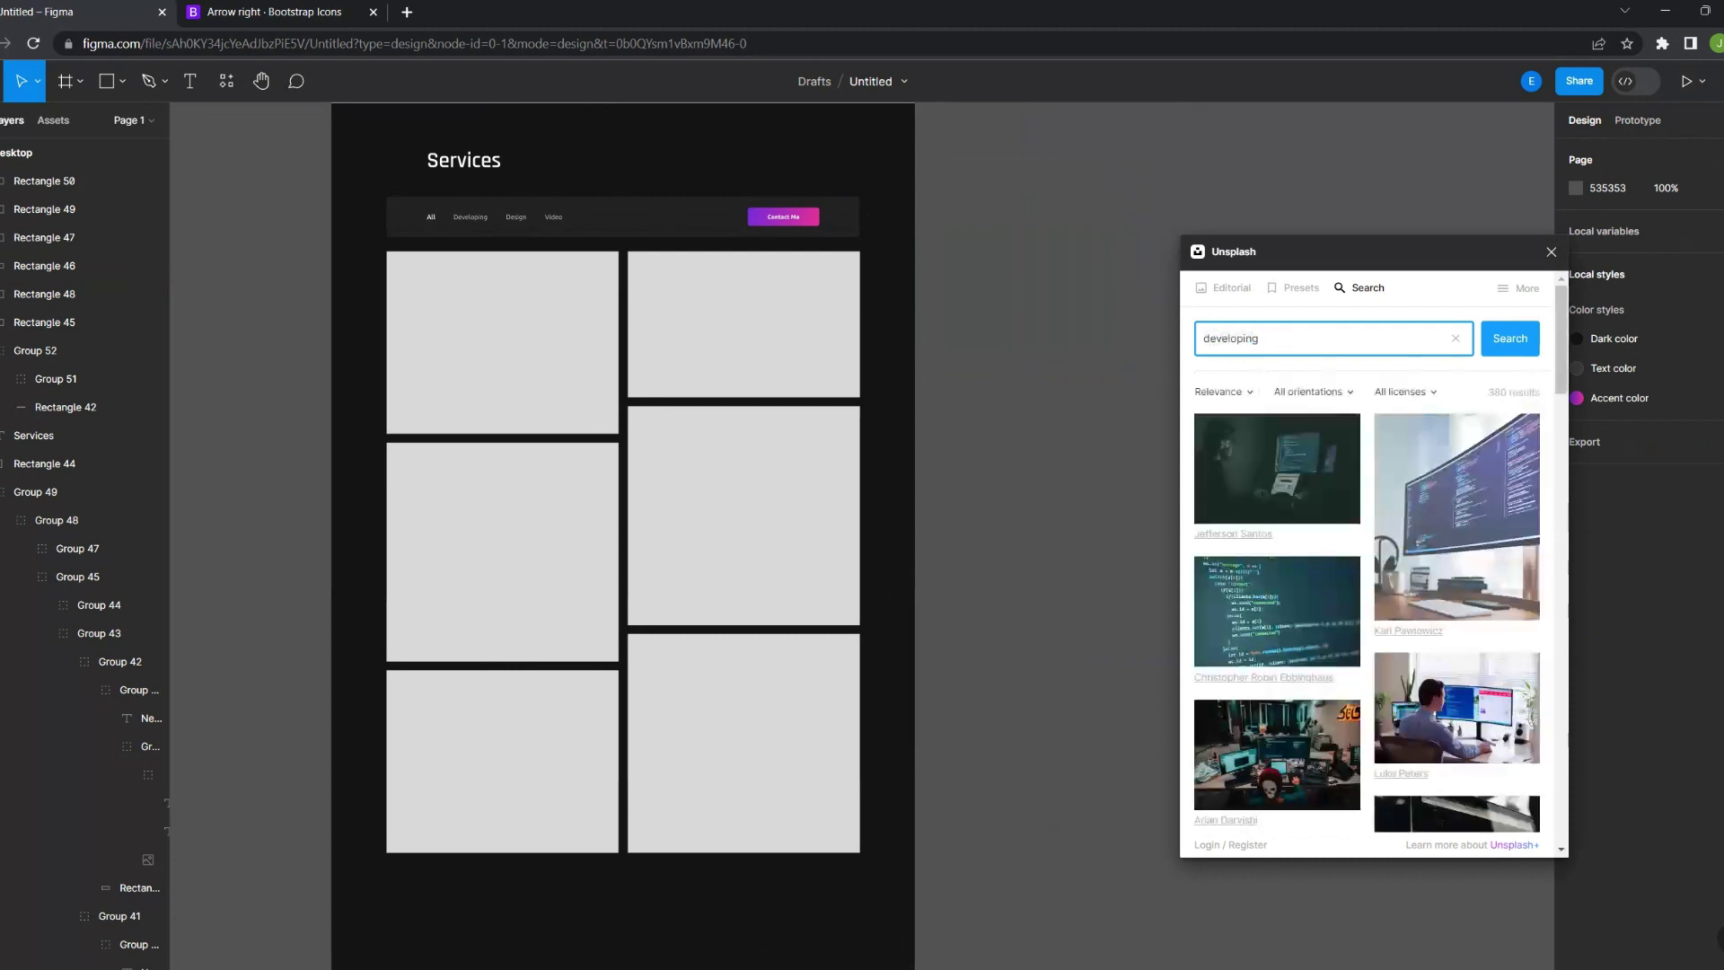
Browse the Unsplash 'developing' results, then search for 'programming' photos
scroll(1367, 584, "down", 5)
scroll(1367, 584, "down", 5)
scroll(1367, 584, "down", 5)
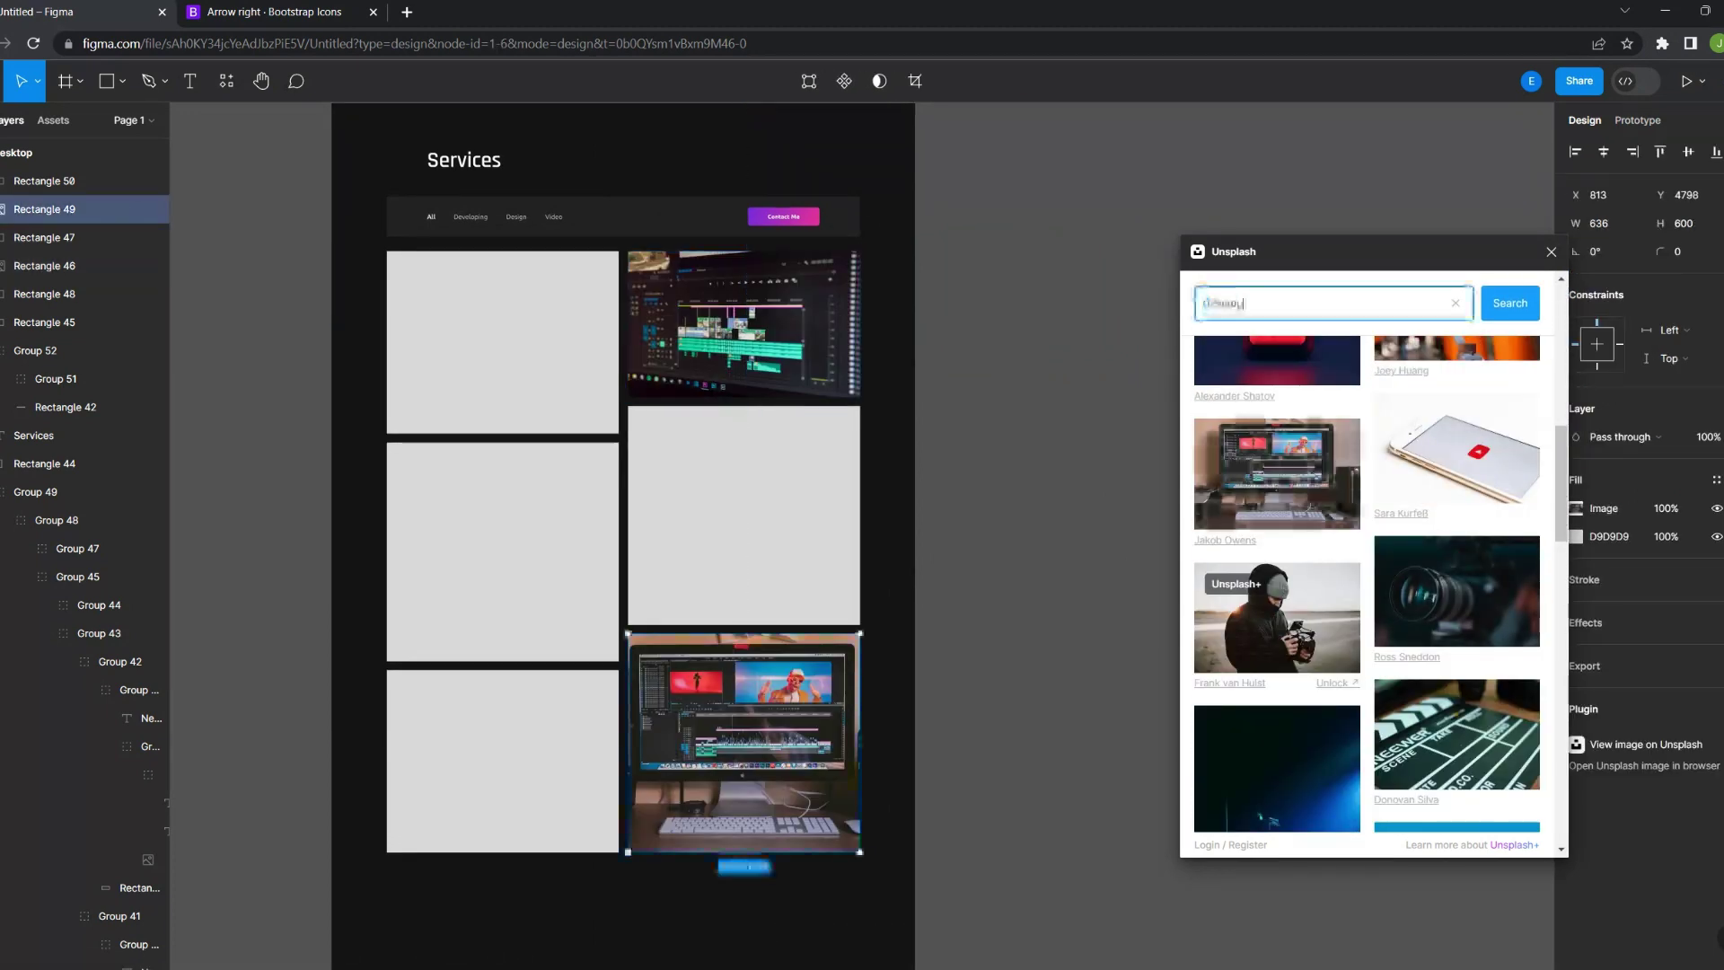
scroll(1367, 584, "down", 5)
scroll(1367, 584, "down", 5)
scroll(1367, 584, "down", 5)
scroll(1367, 584, "down", 5)
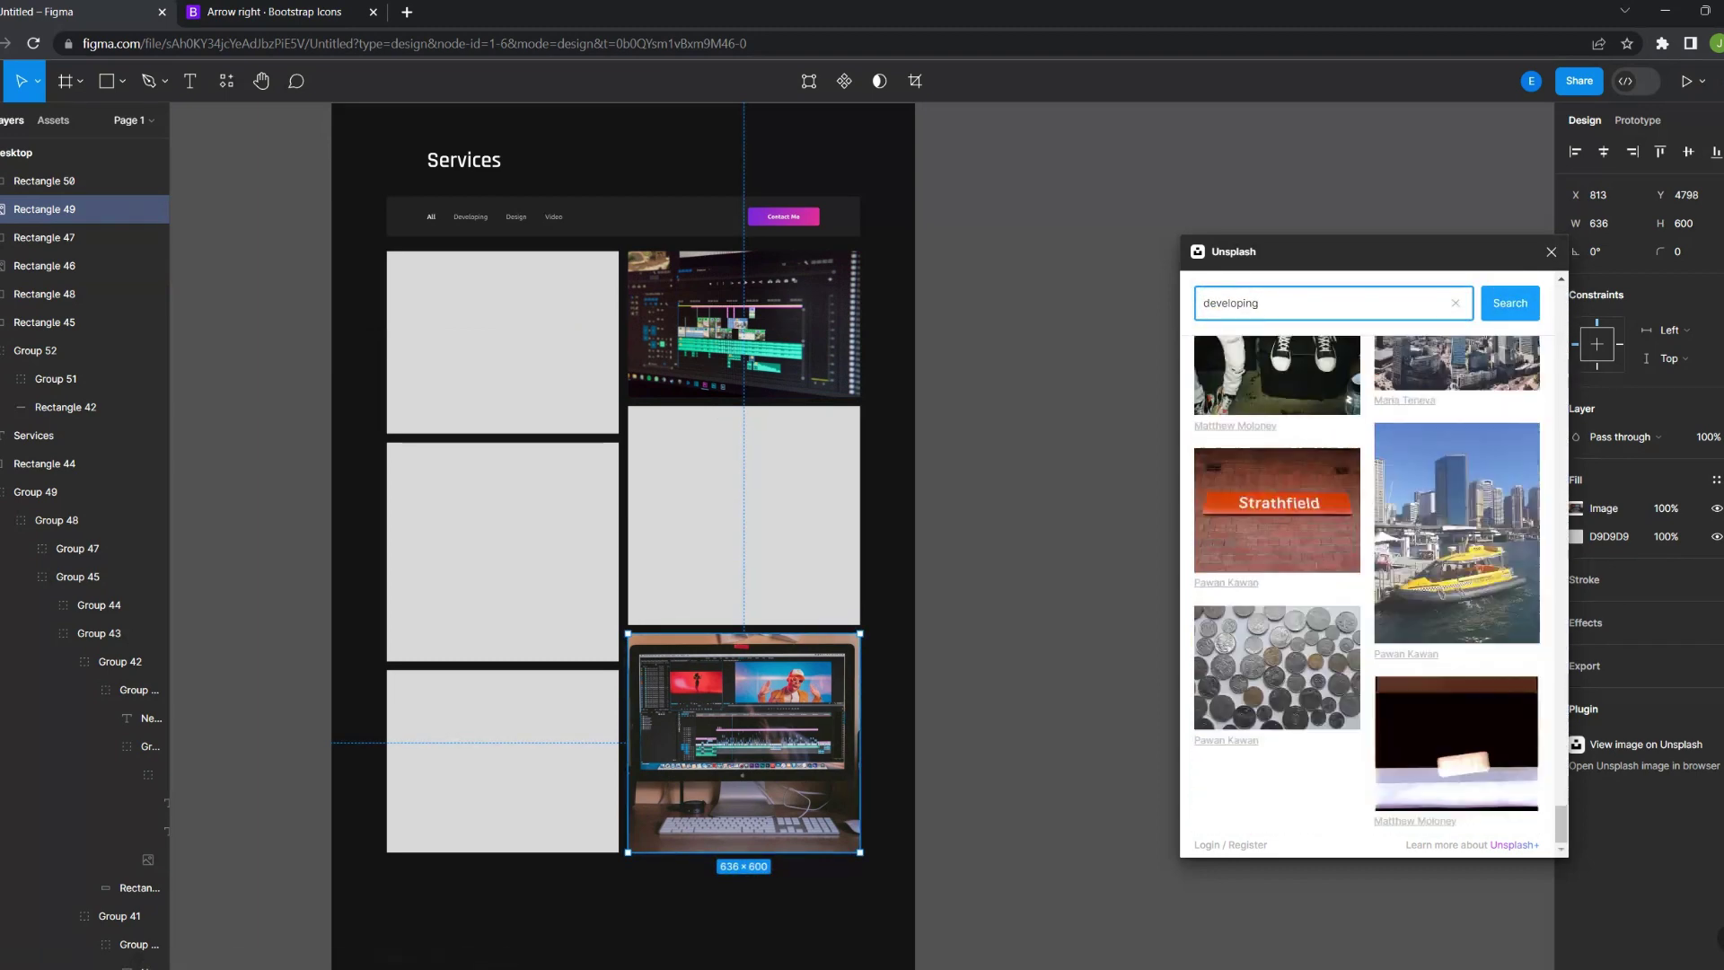
type("programming")
key("Return")
Fill two empty placeholders with programming and laptop code photos
scroll(1367, 583, "down", 5)
scroll(1366, 584, "down", 5)
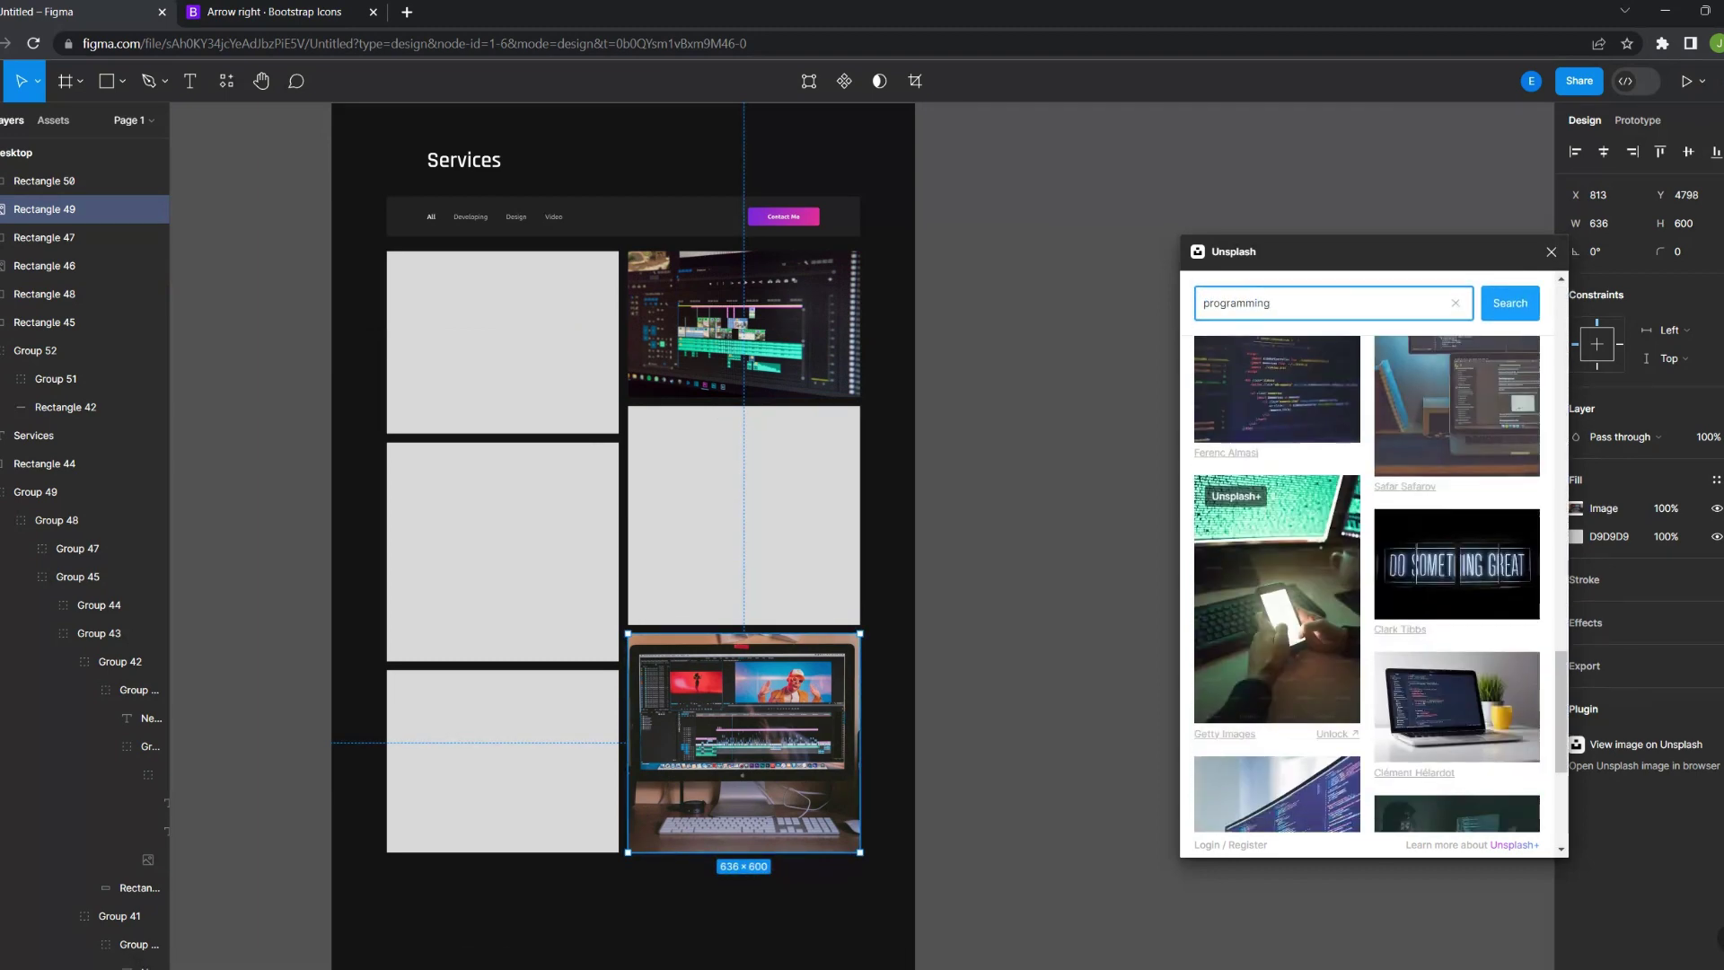
scroll(1366, 584, "down", 5)
scroll(1367, 584, "down", 5)
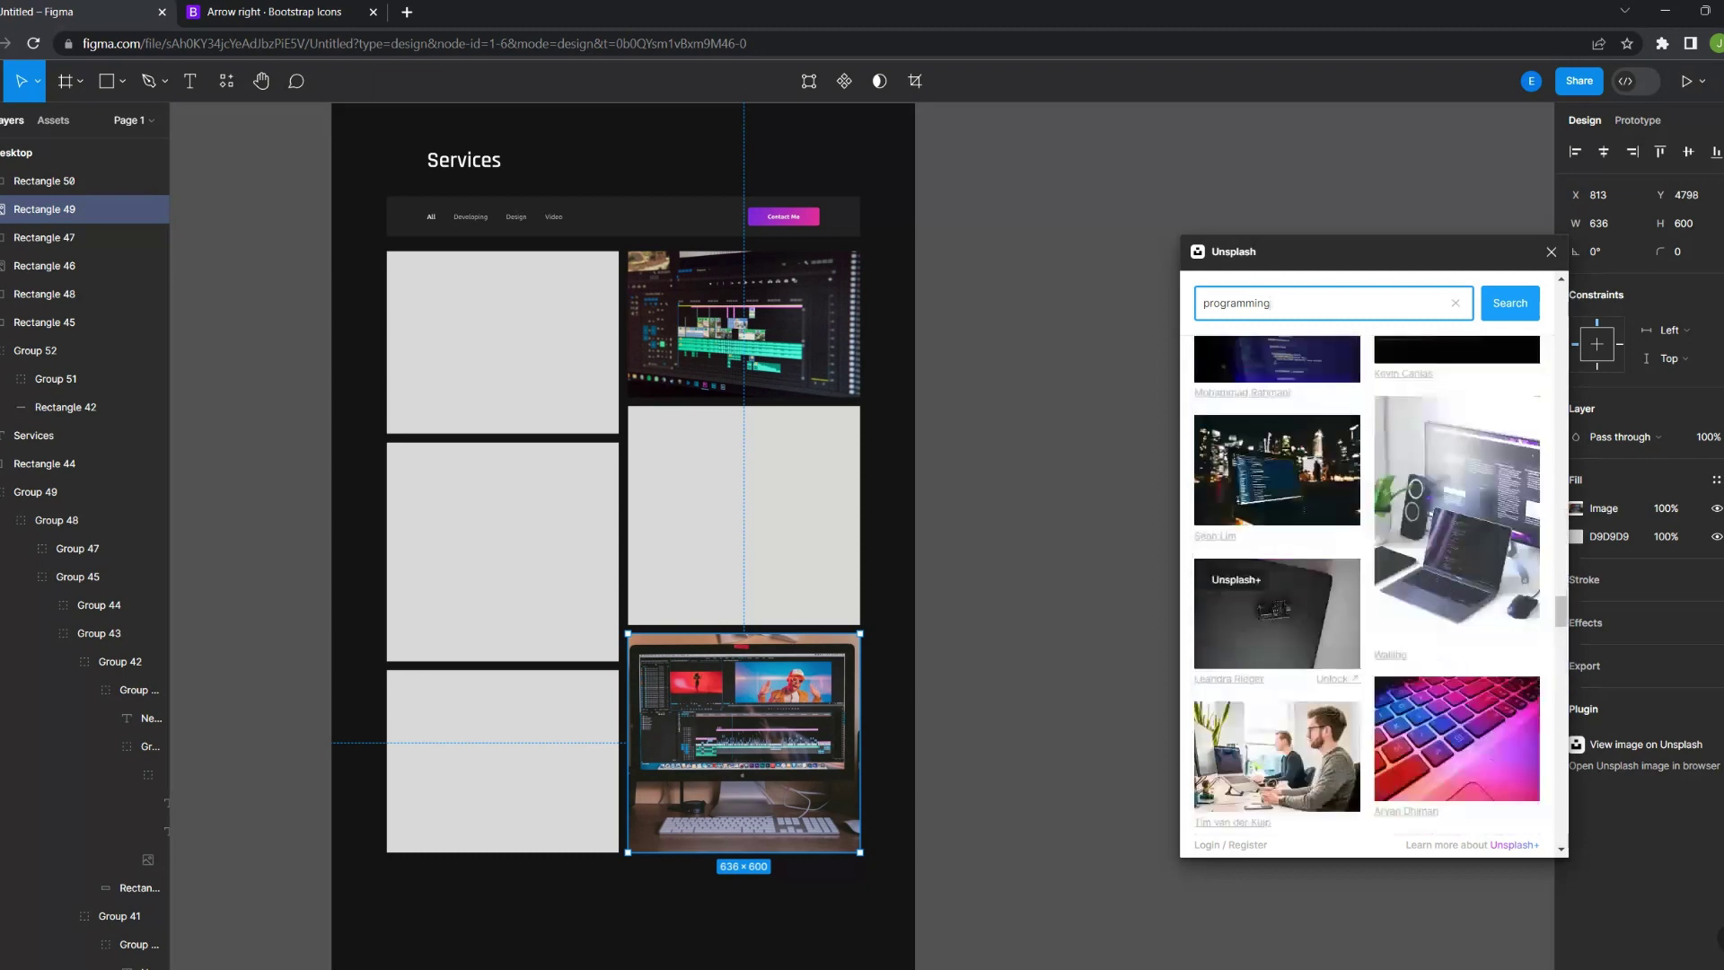
left_click(54, 294)
left_click(1277, 469)
left_click(503, 760)
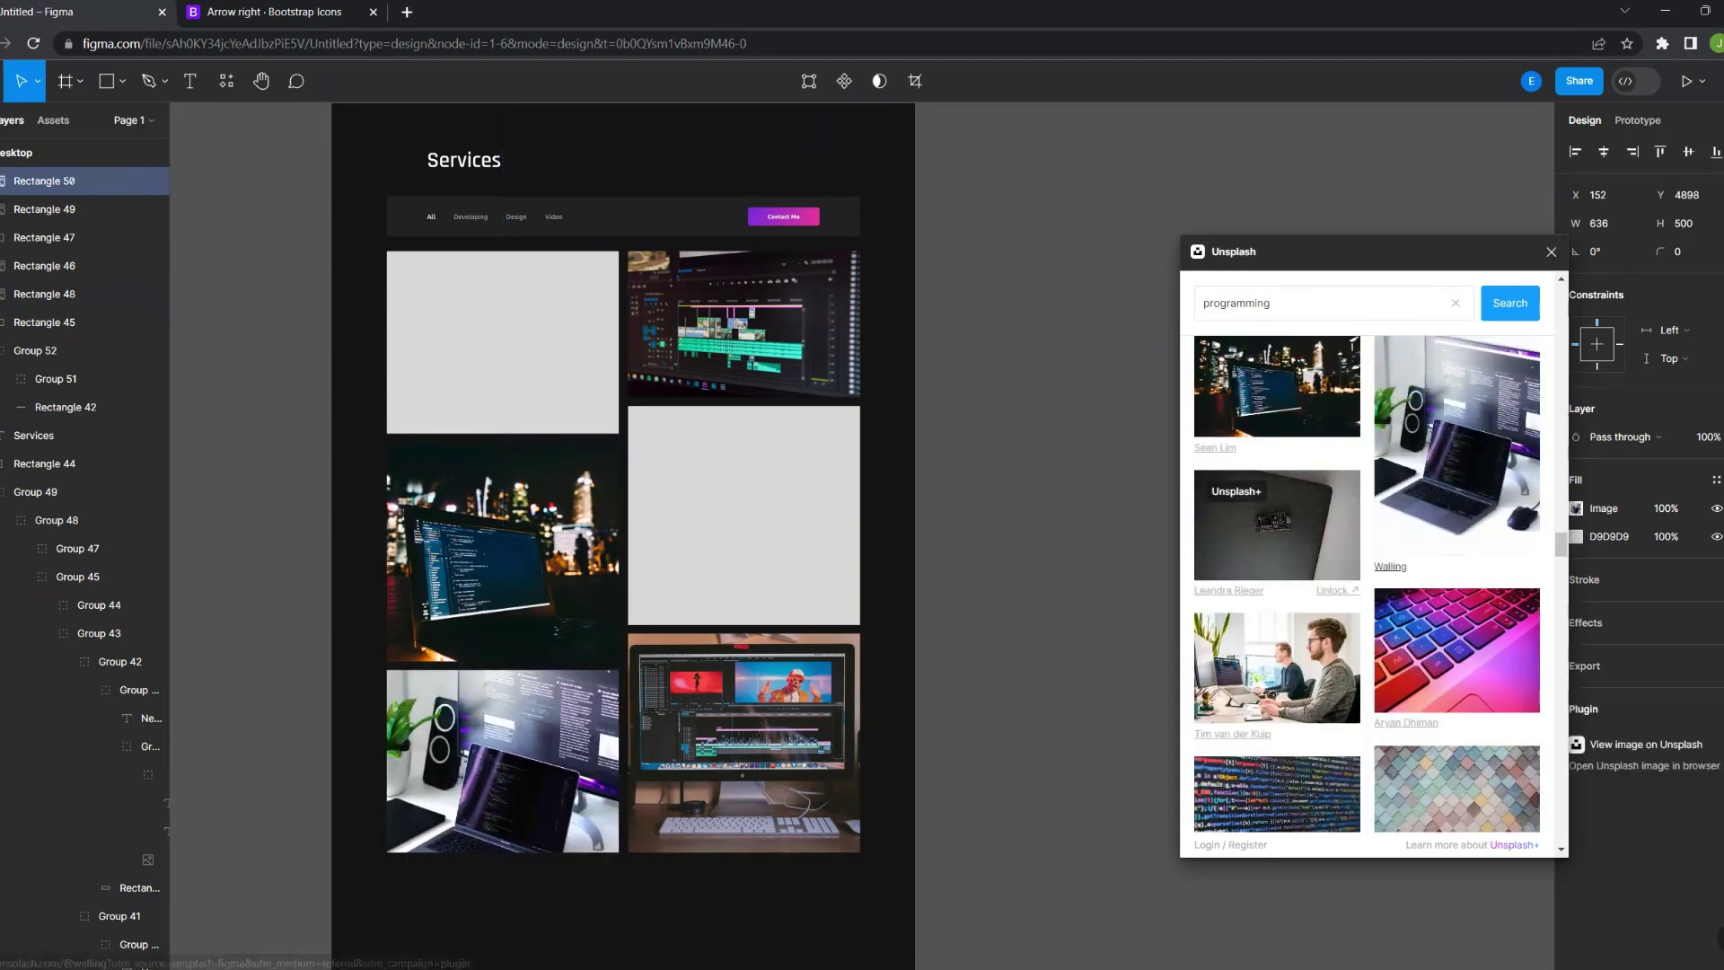
left_click(1456, 503)
Search 'web design' and fill the middle-right placeholder with the tablet and coffee cup photo
double_click(1236, 302)
type("design")
scroll(1365, 583, "down", 5)
double_click(1236, 303)
type("web design")
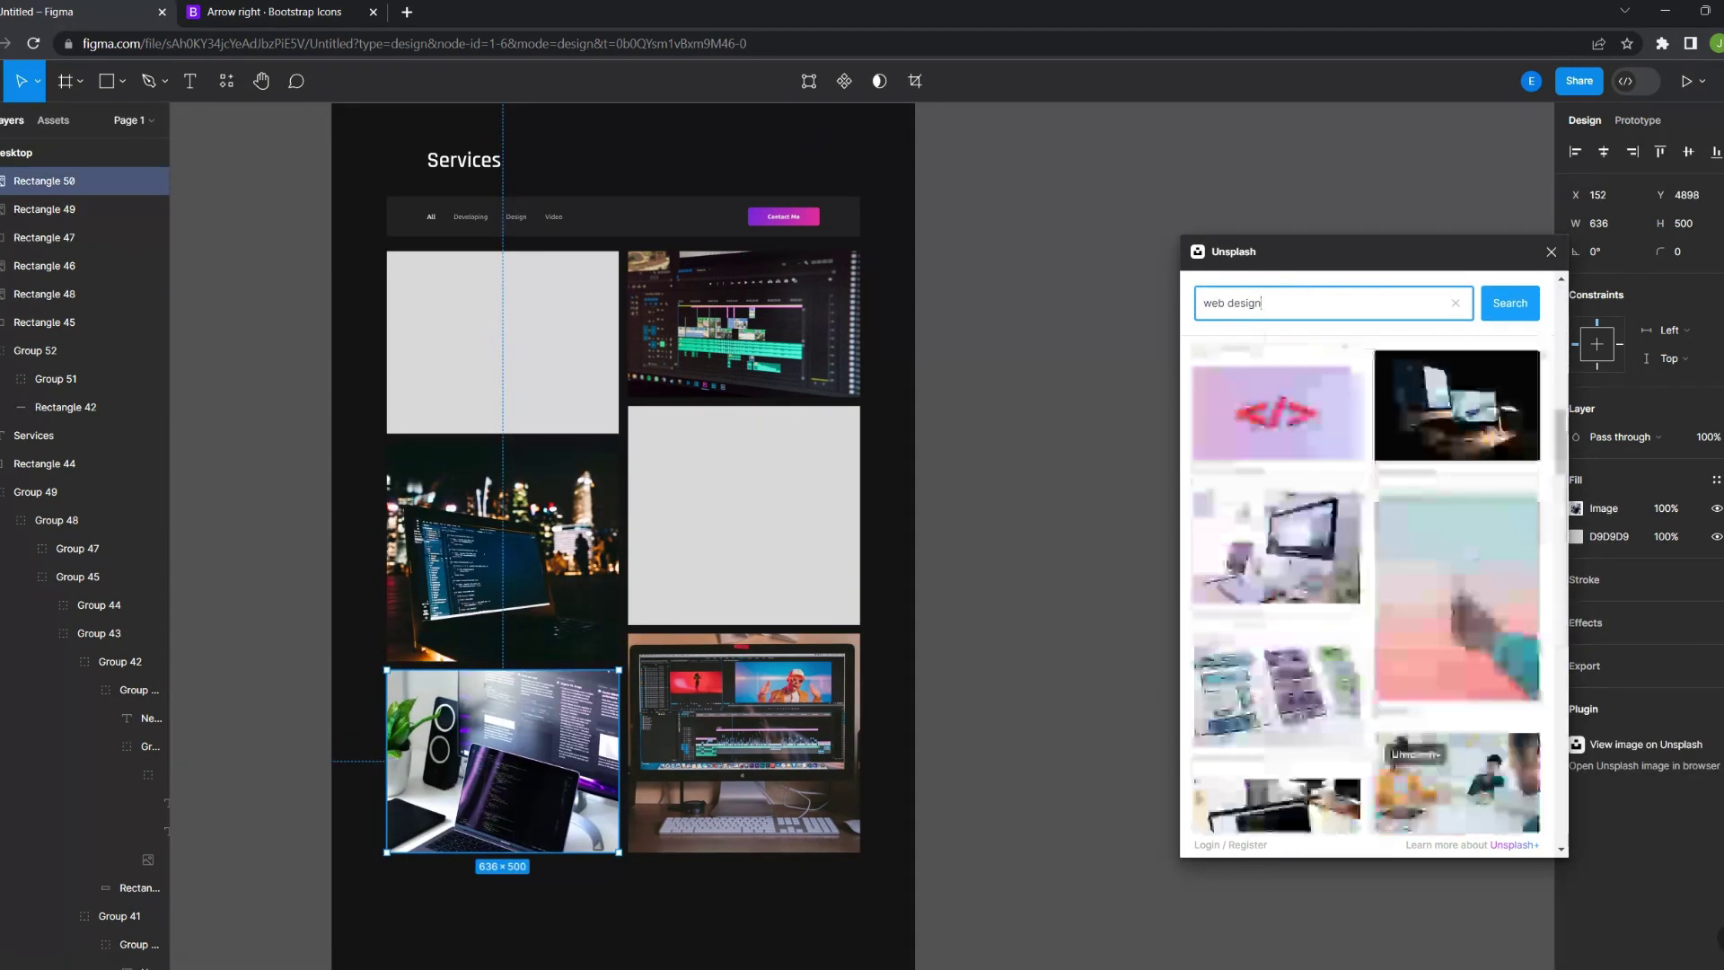
scroll(1365, 583, "down", 5)
left_click(44, 237)
left_click(1277, 455)
left_click(1277, 590)
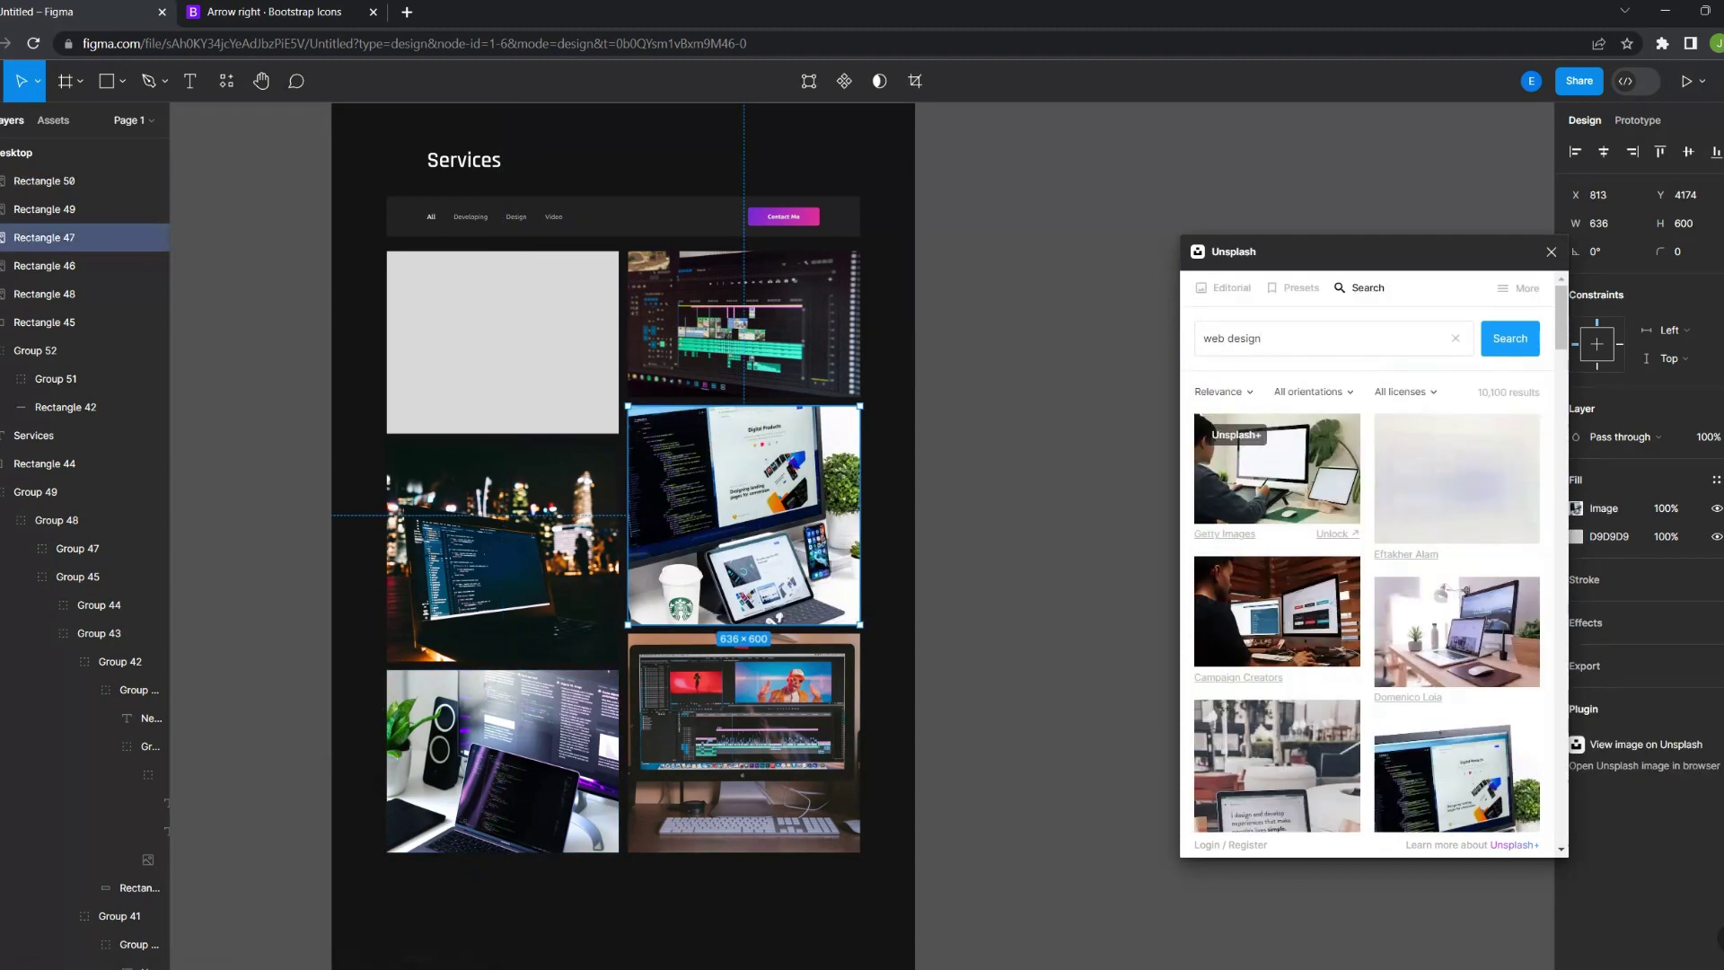
left_click(1457, 732)
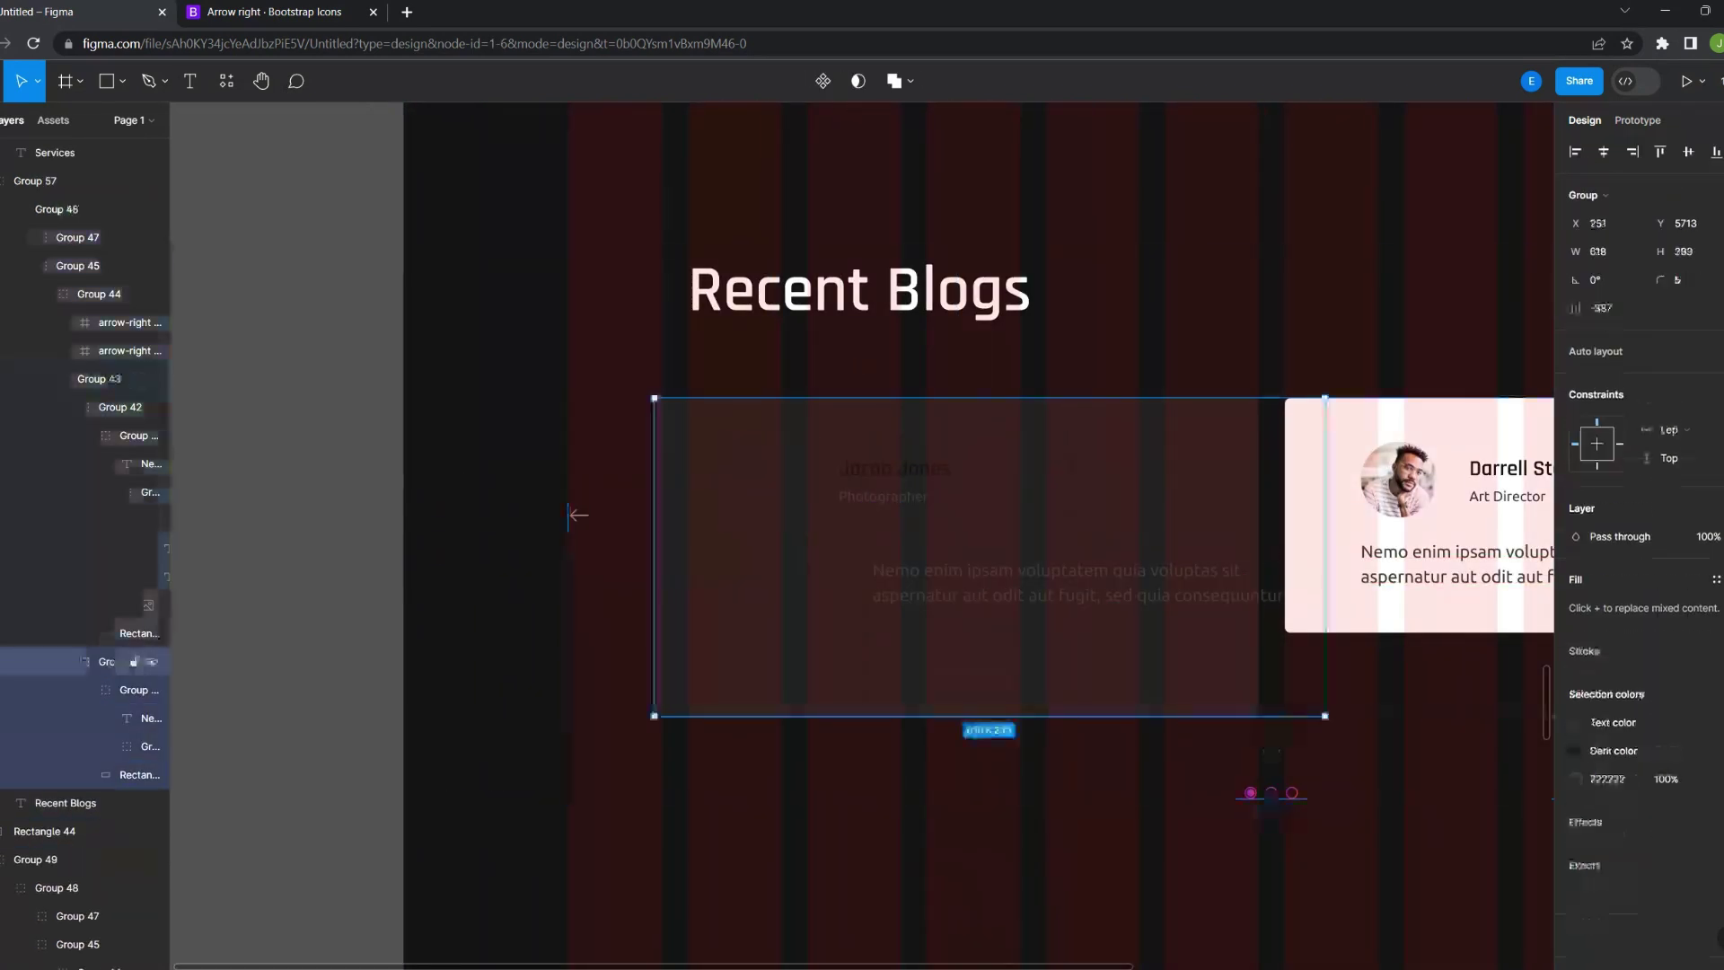
Ungroup the copied card's profile group and paste in the gradient Read More button
right_click(837, 452)
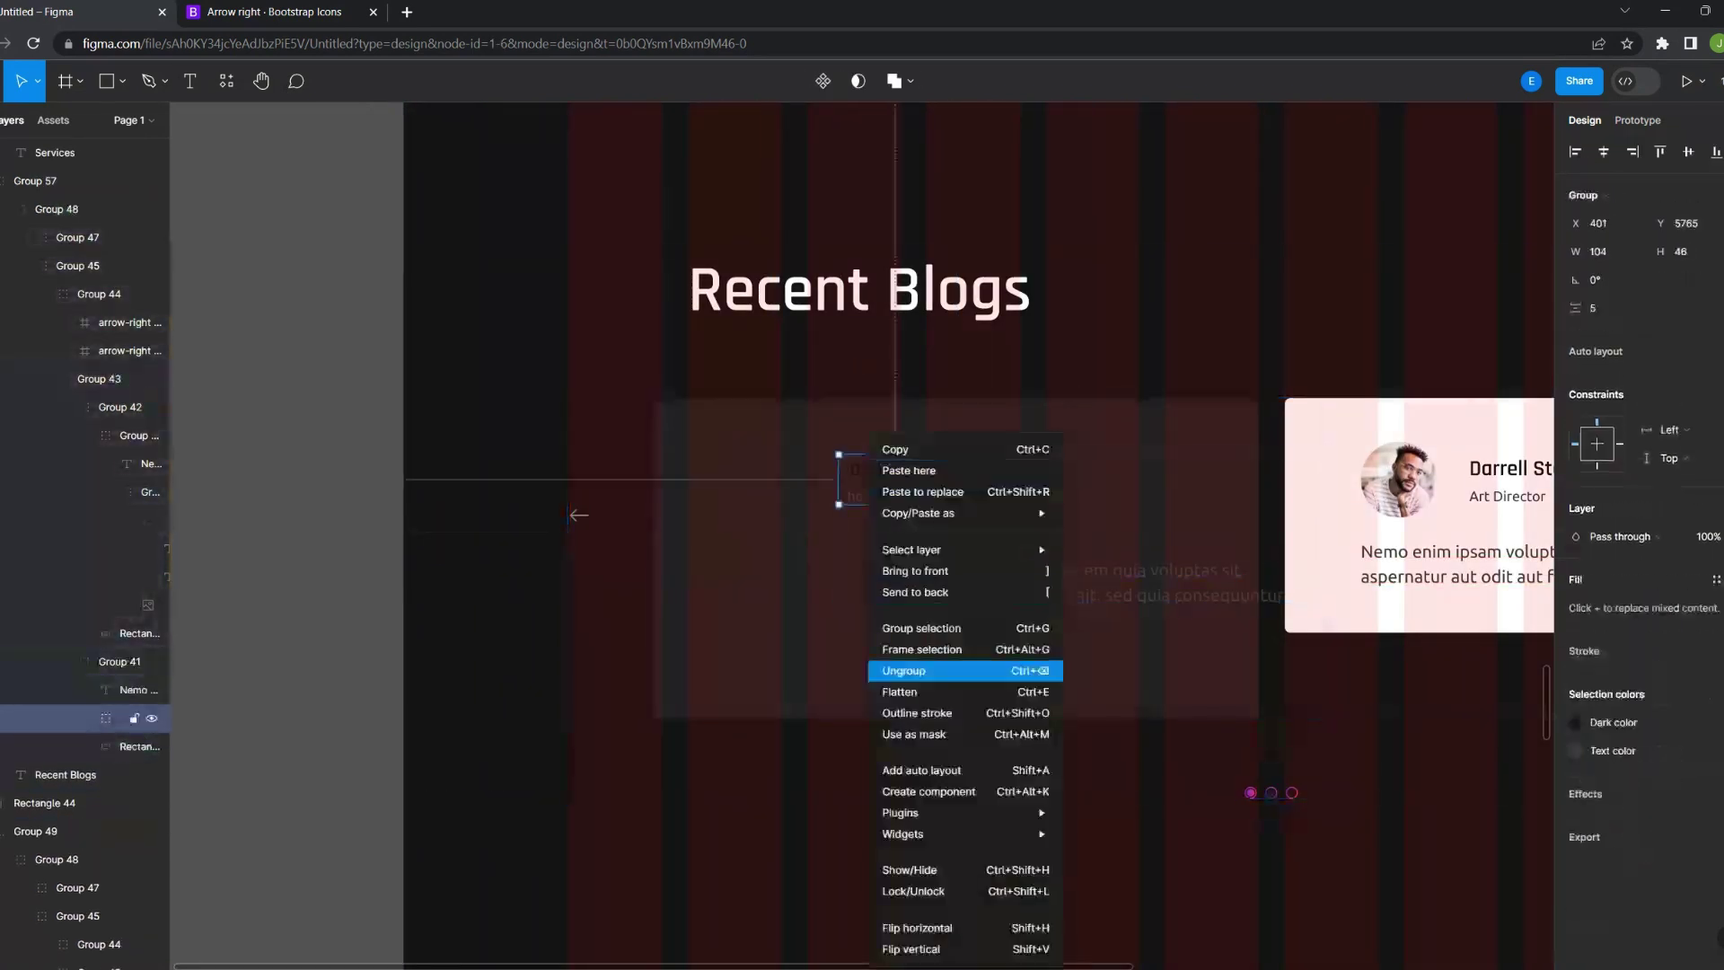
left_click(935, 665)
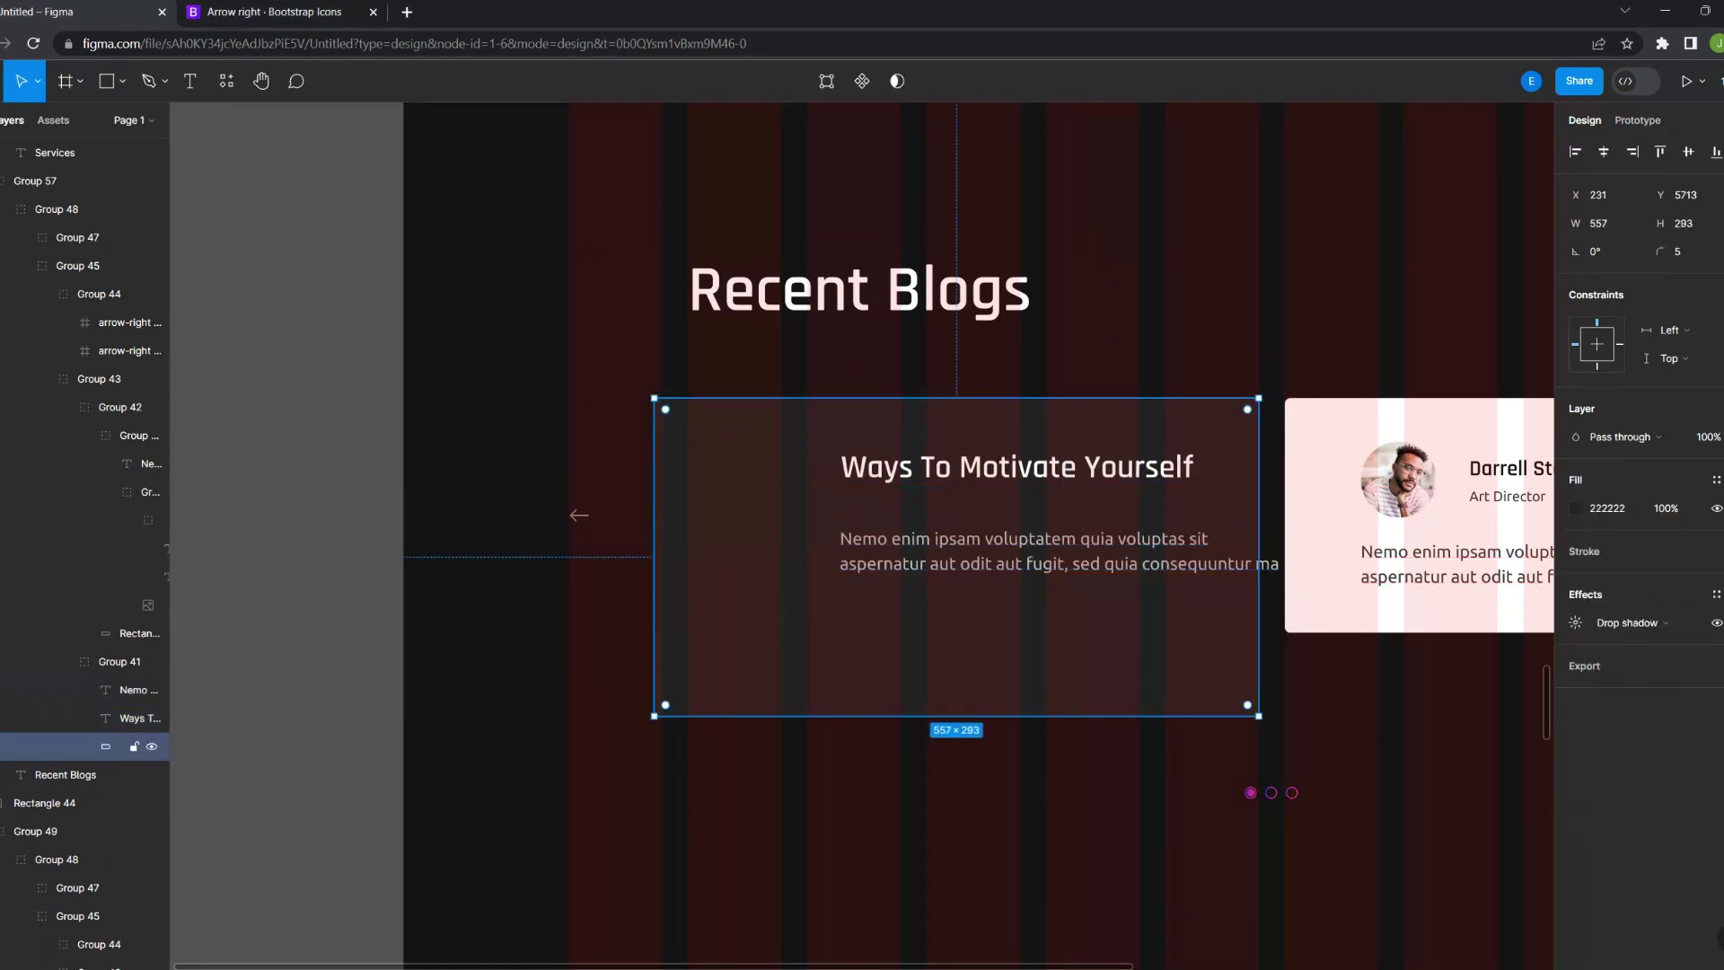
key("shift+Return")
key("shift+Return")
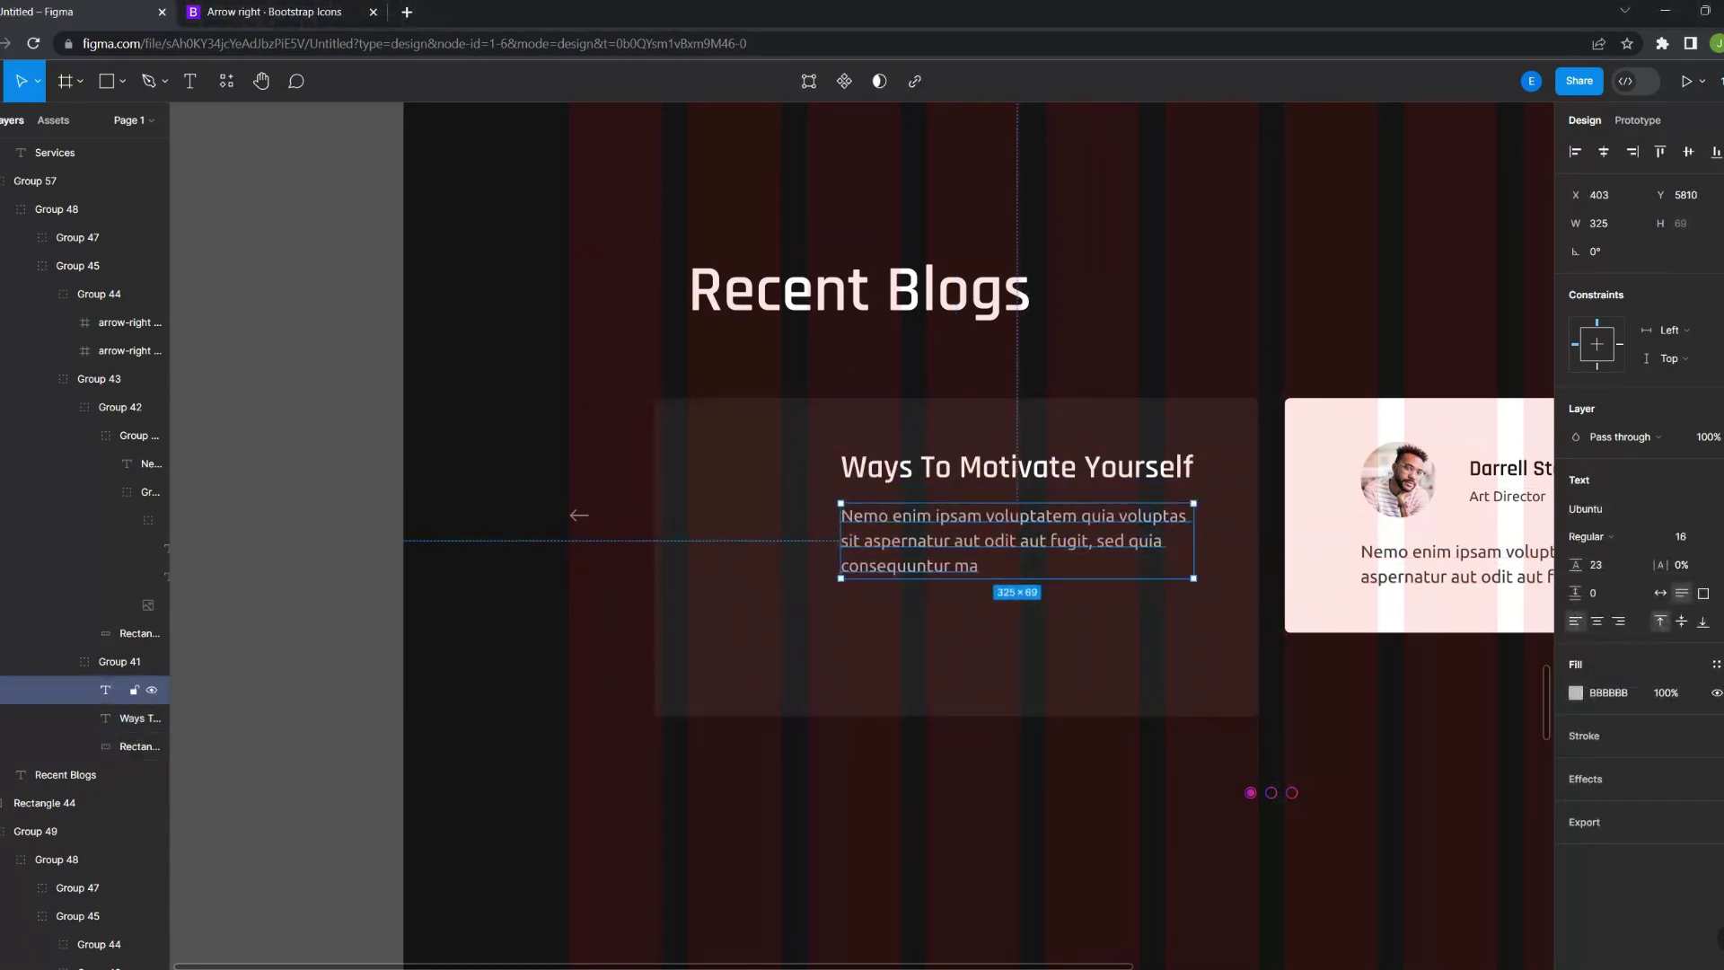
key("shift+2")
key("ctrl+v")
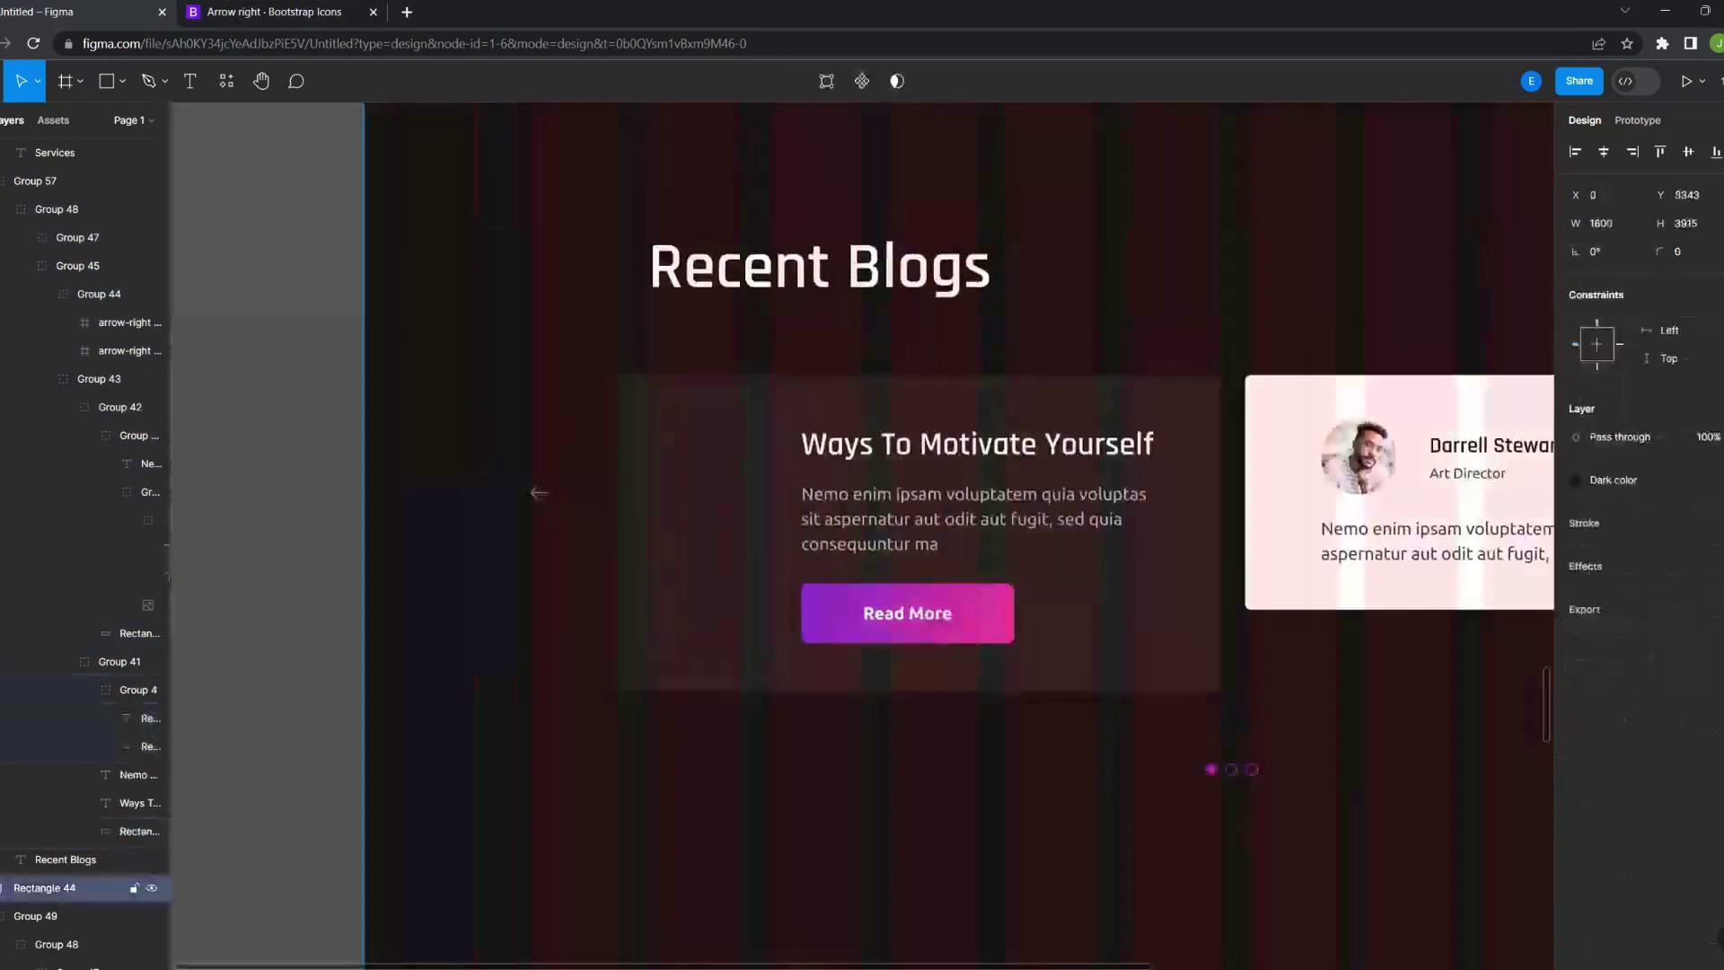
Draw a 140×140 square image placeholder and position it inside the blog card
key("r")
left_click_drag(648, 446, 790, 587)
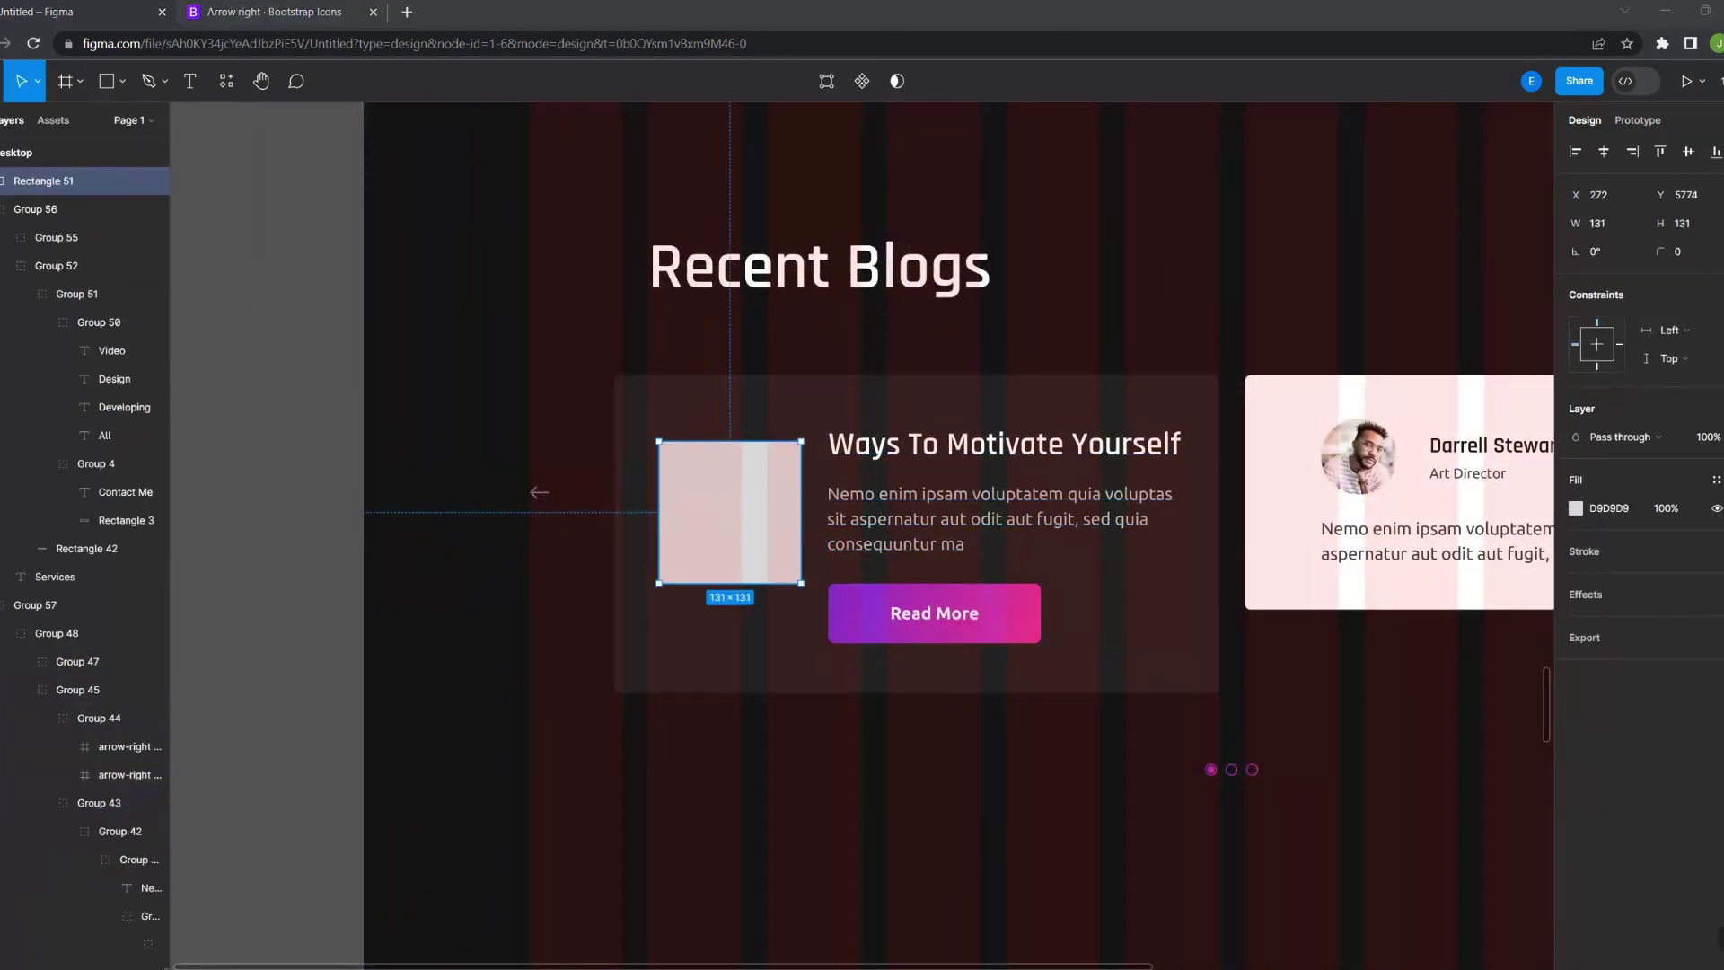
left_click(1684, 222)
type("140")
mouse_move(724, 521)
left_mouse_down()
mouse_move(967, 539)
mouse_move(728, 528)
left_mouse_up()
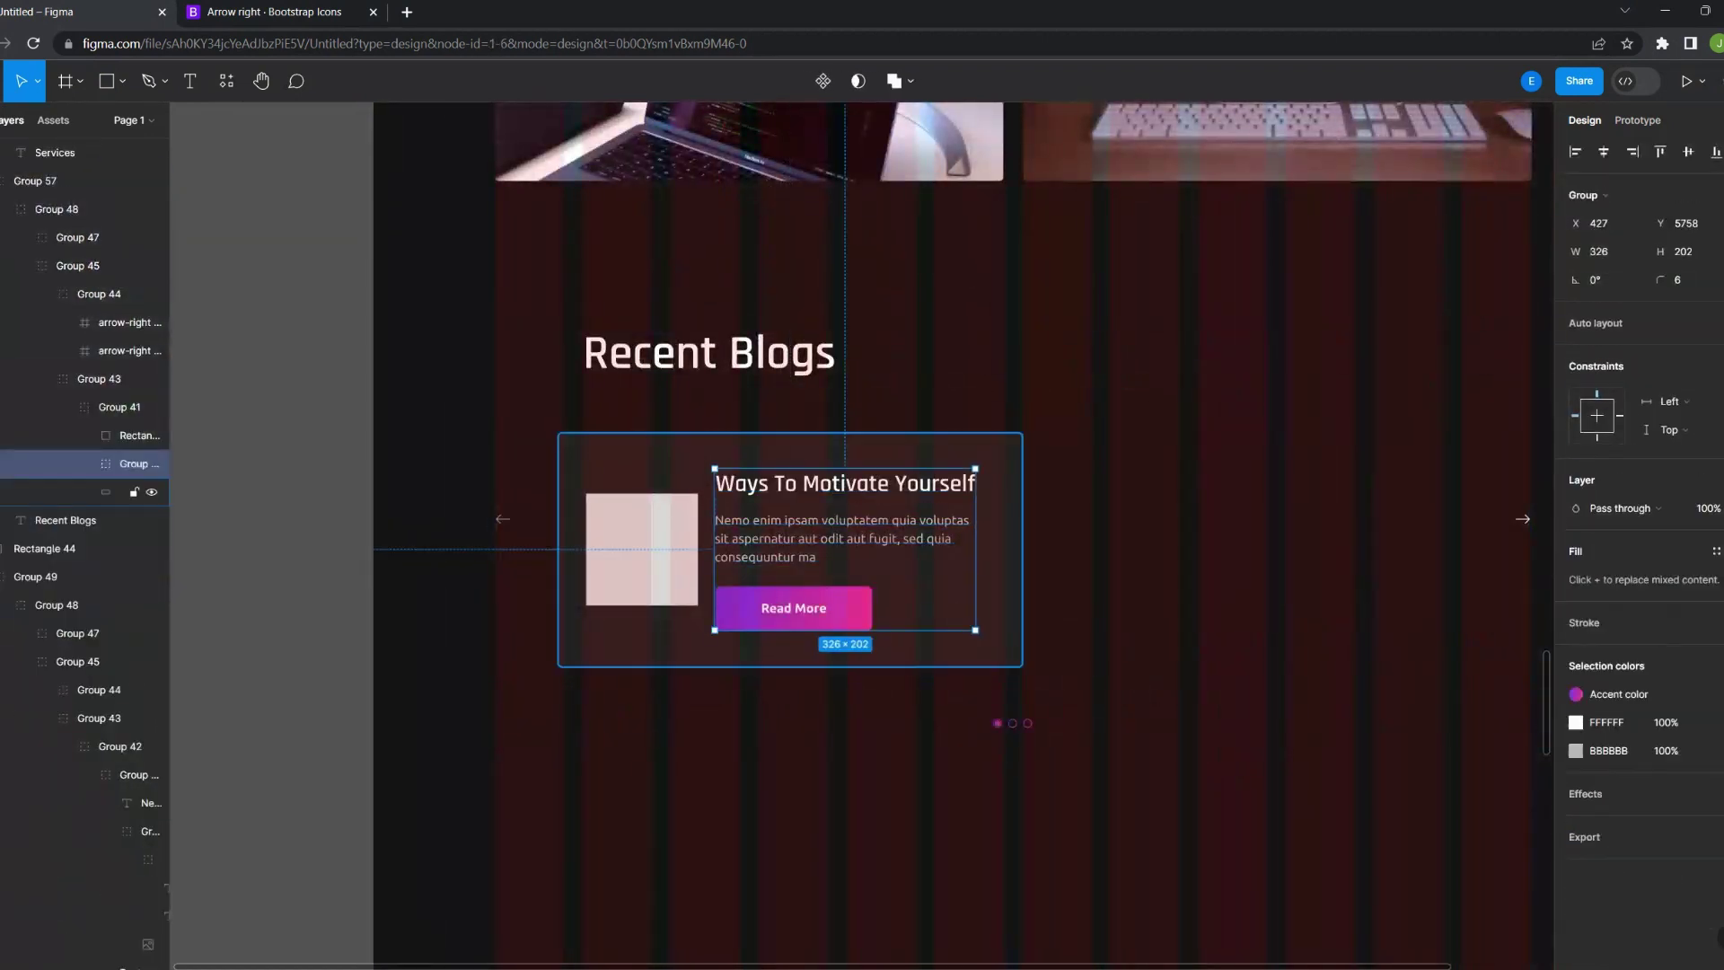
key("alt")
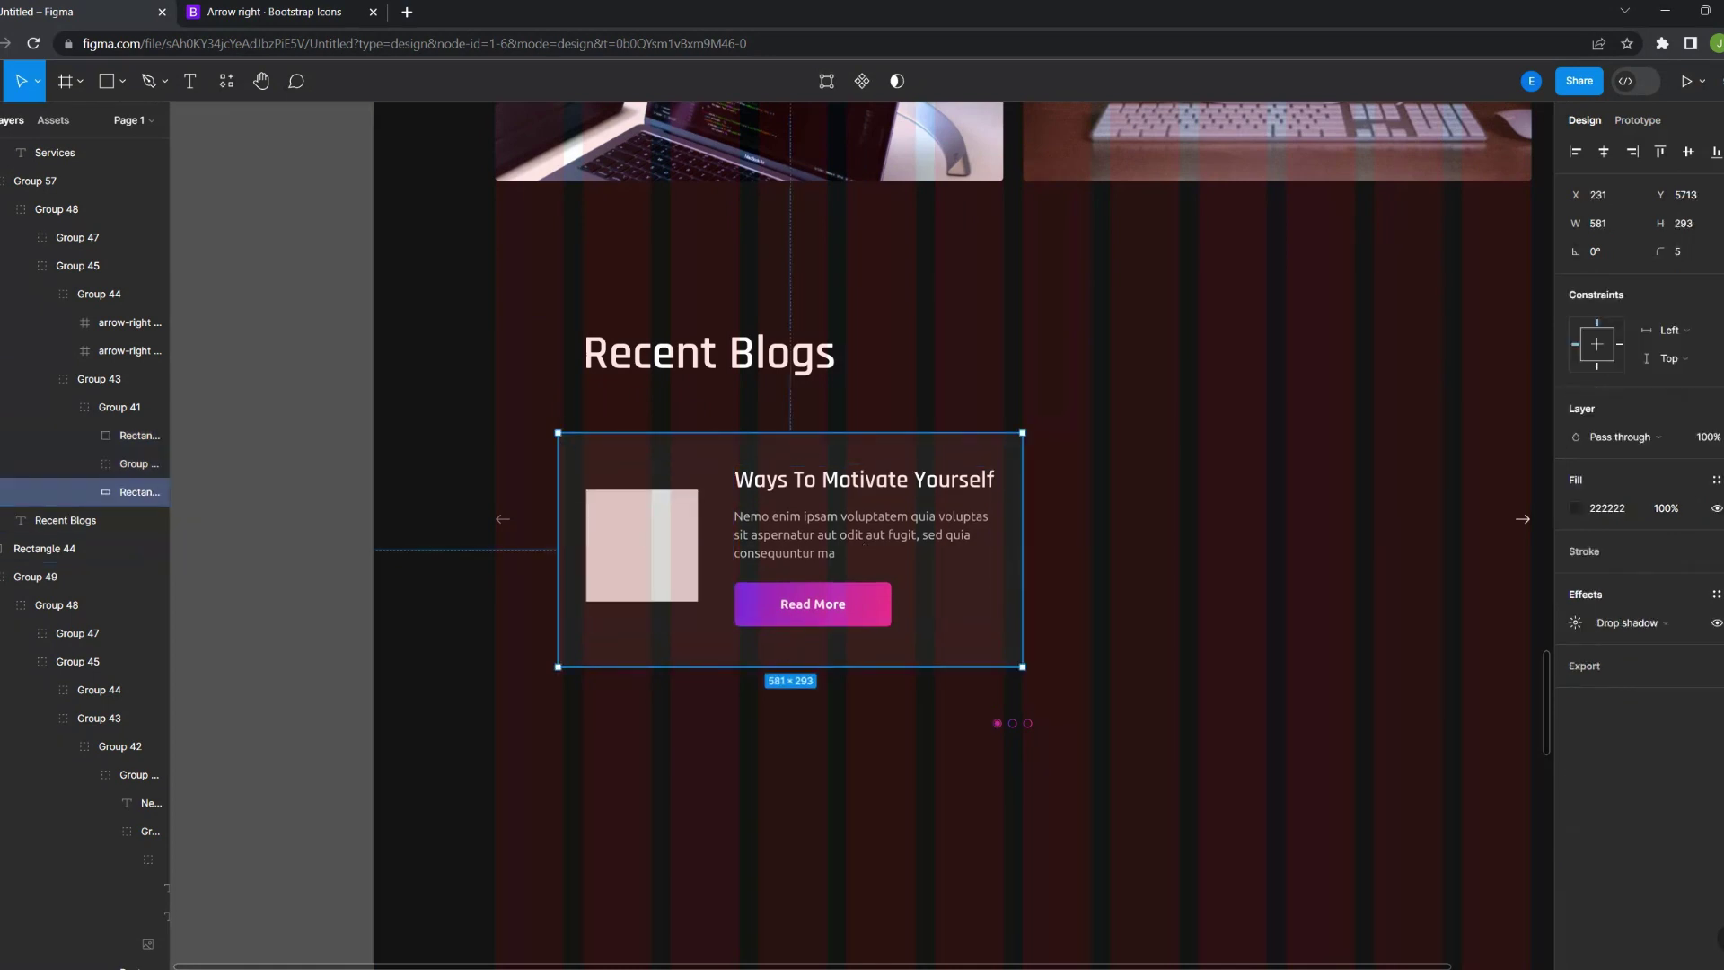
left_click(36, 576)
Copy the whole blog card to the right, group both cards, and retitle the copy 'Top Graphic Design Topics'
left_click(135, 855)
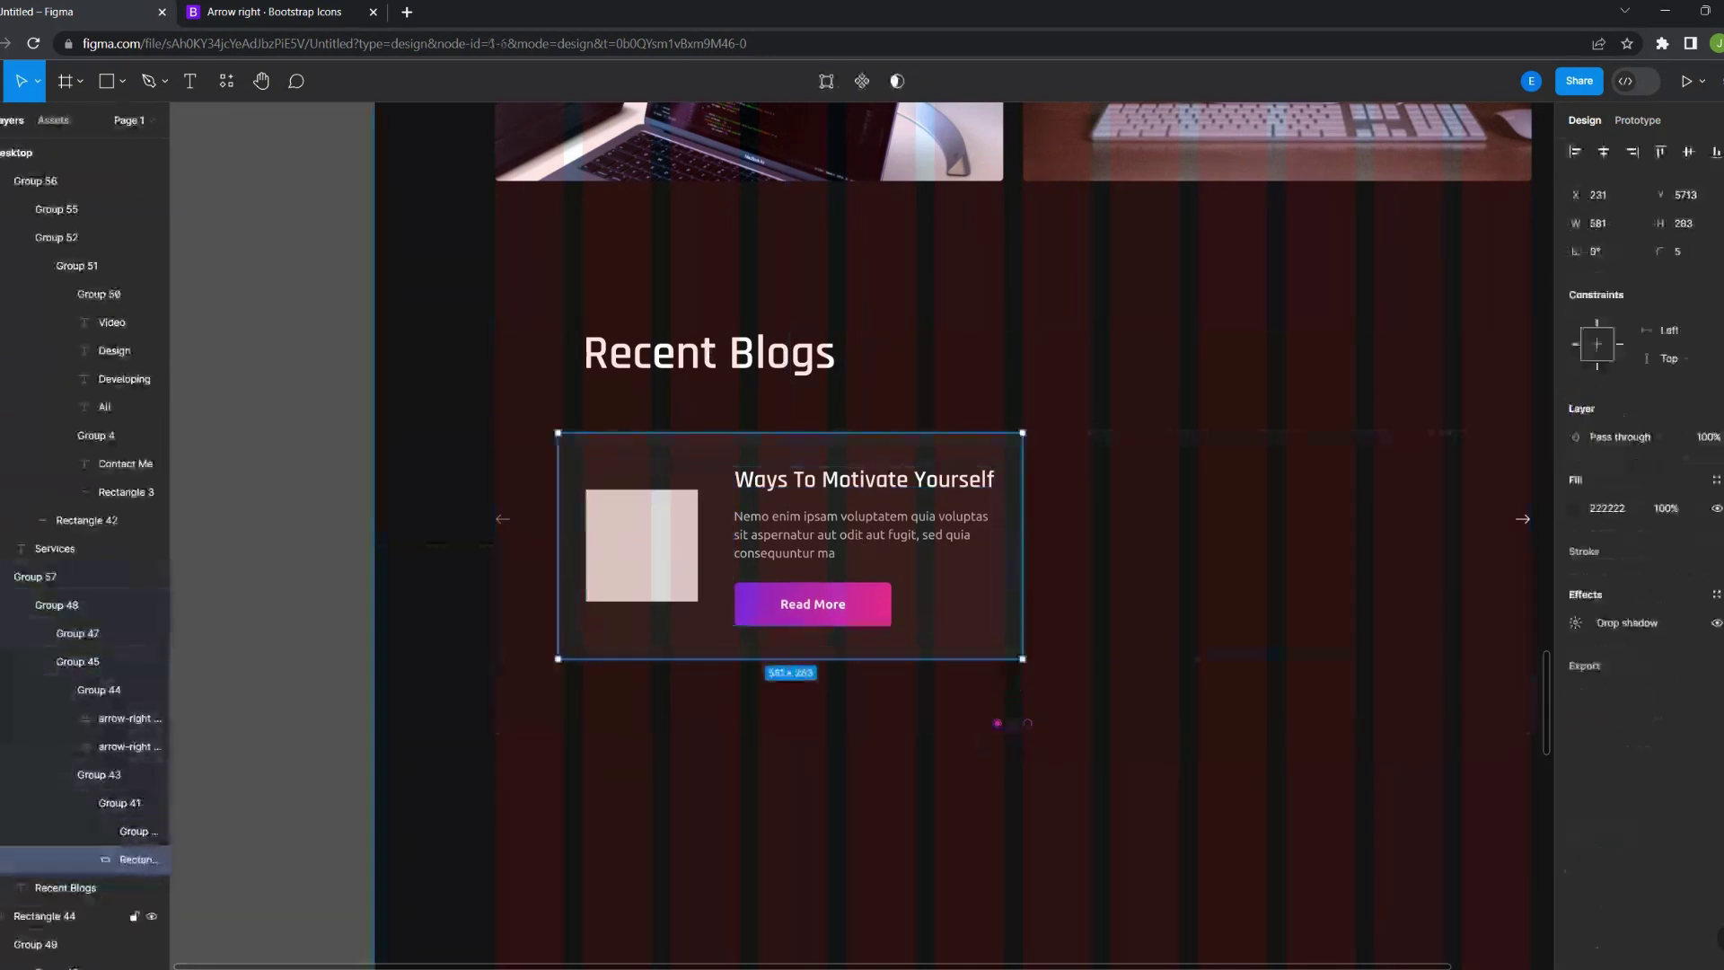
key("shift+2")
key("Tab")
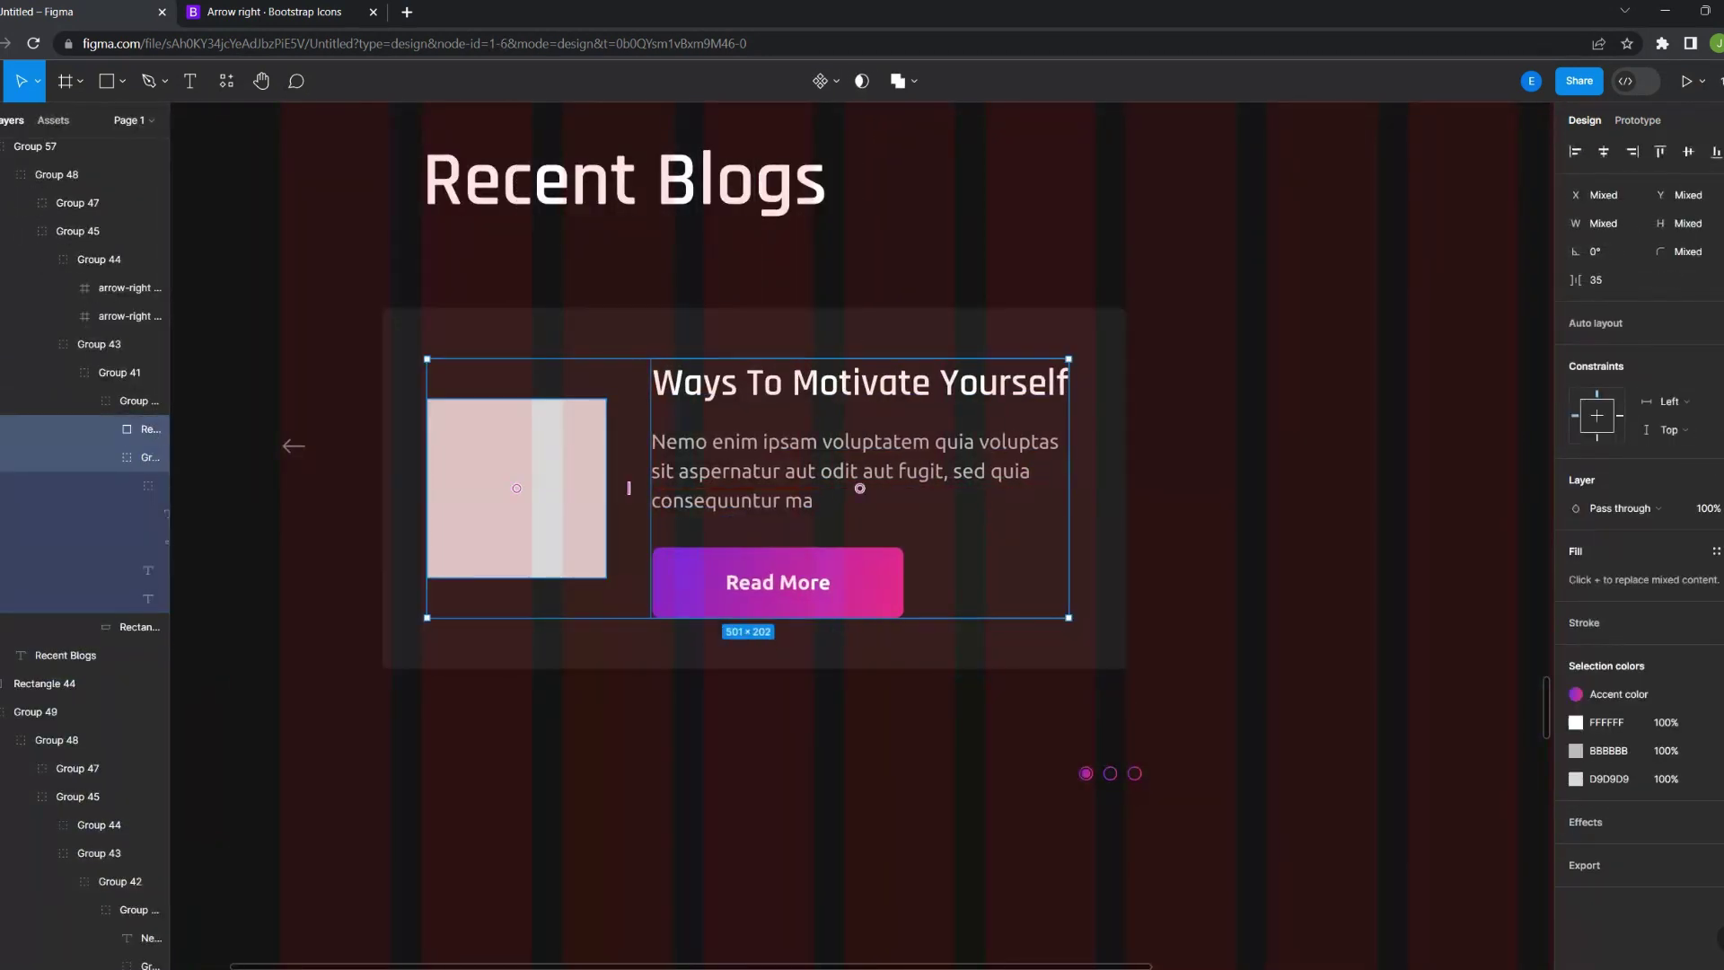
key("shift+Return")
key("shift+2")
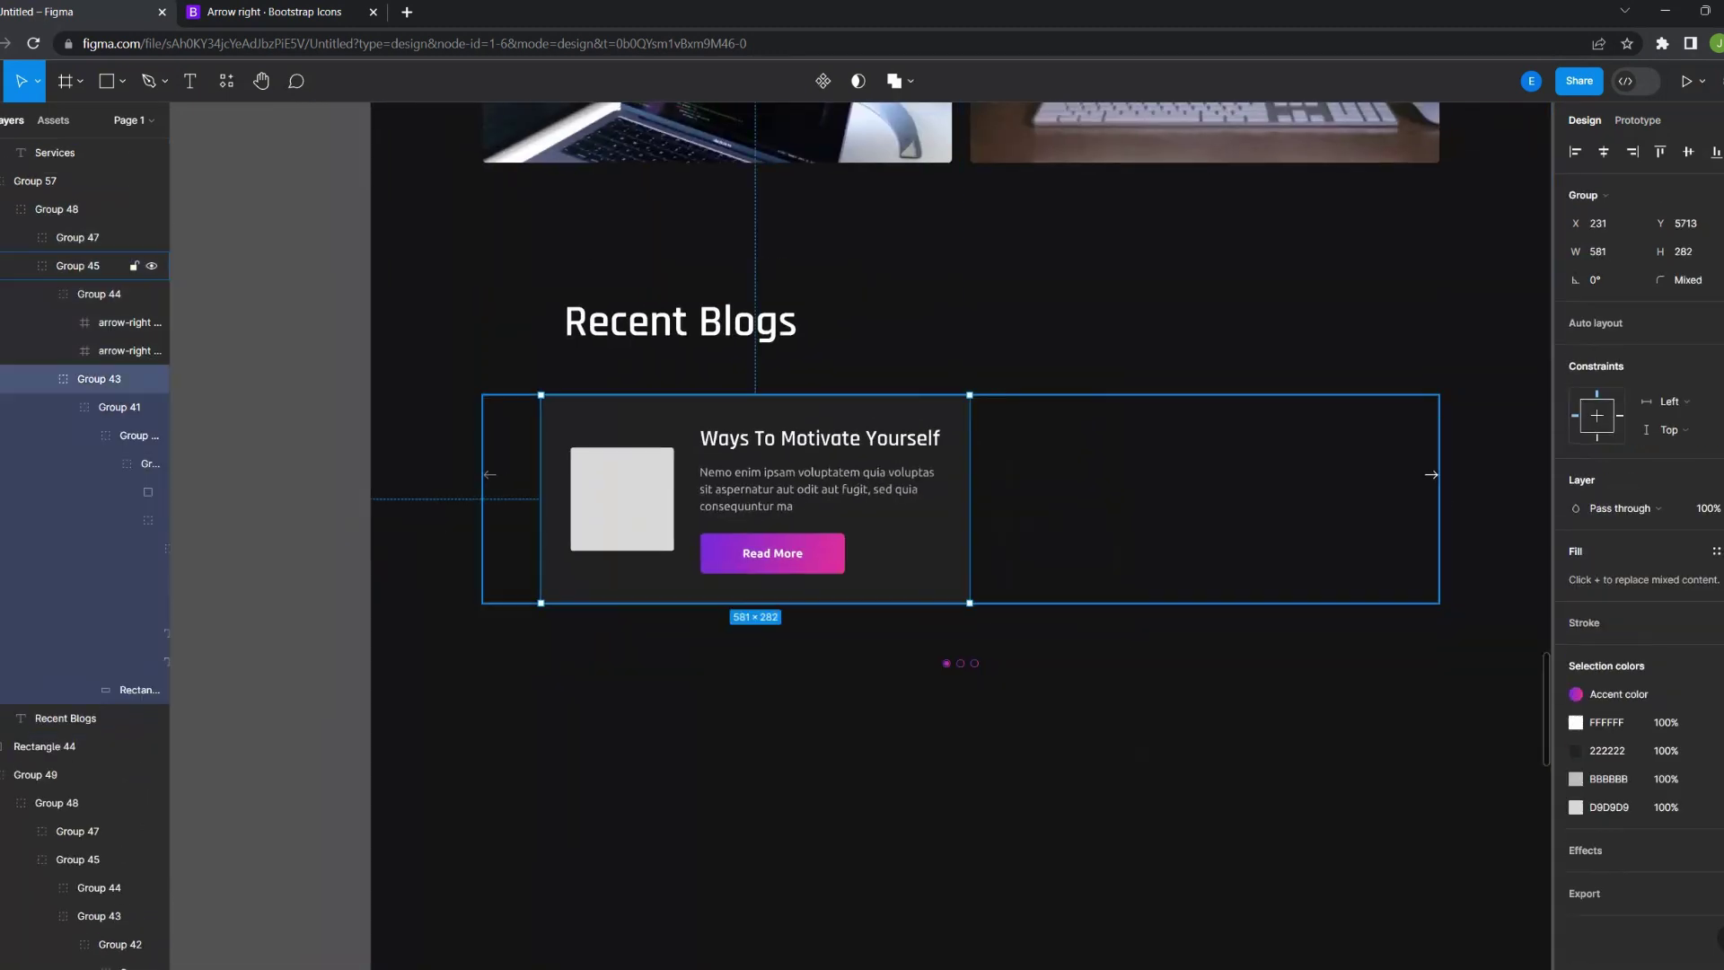
right_click(212, 404)
left_click_drag(754, 498, 1204, 499)
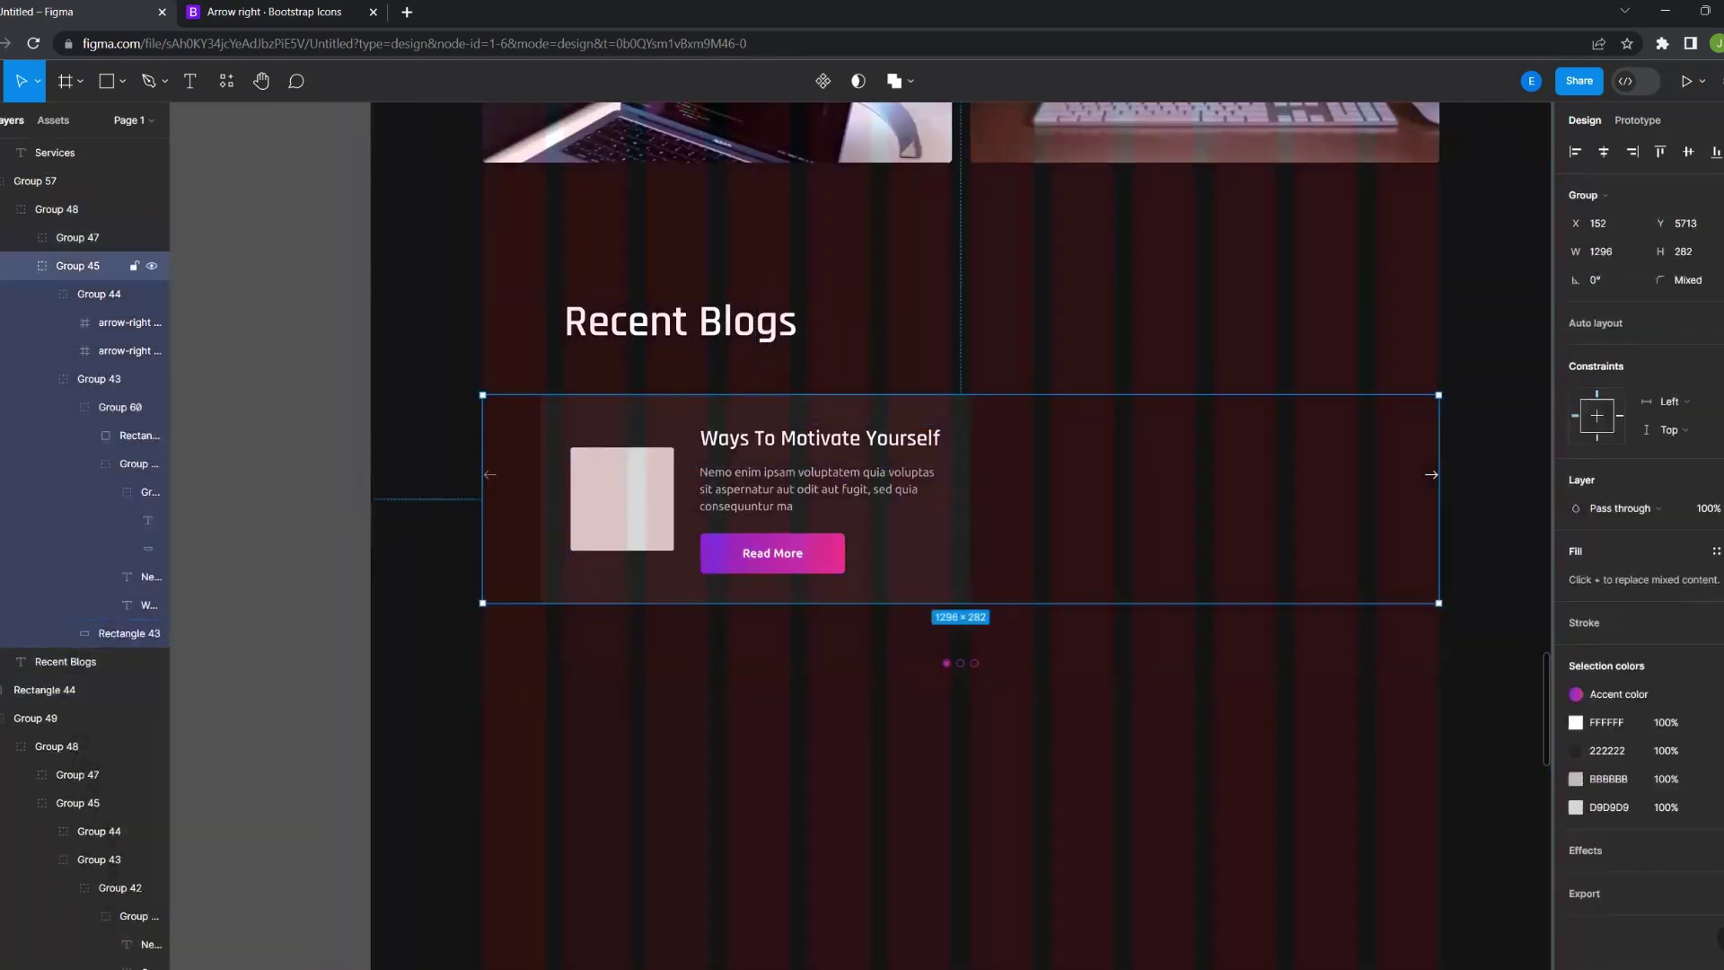
key("ctrl+g")
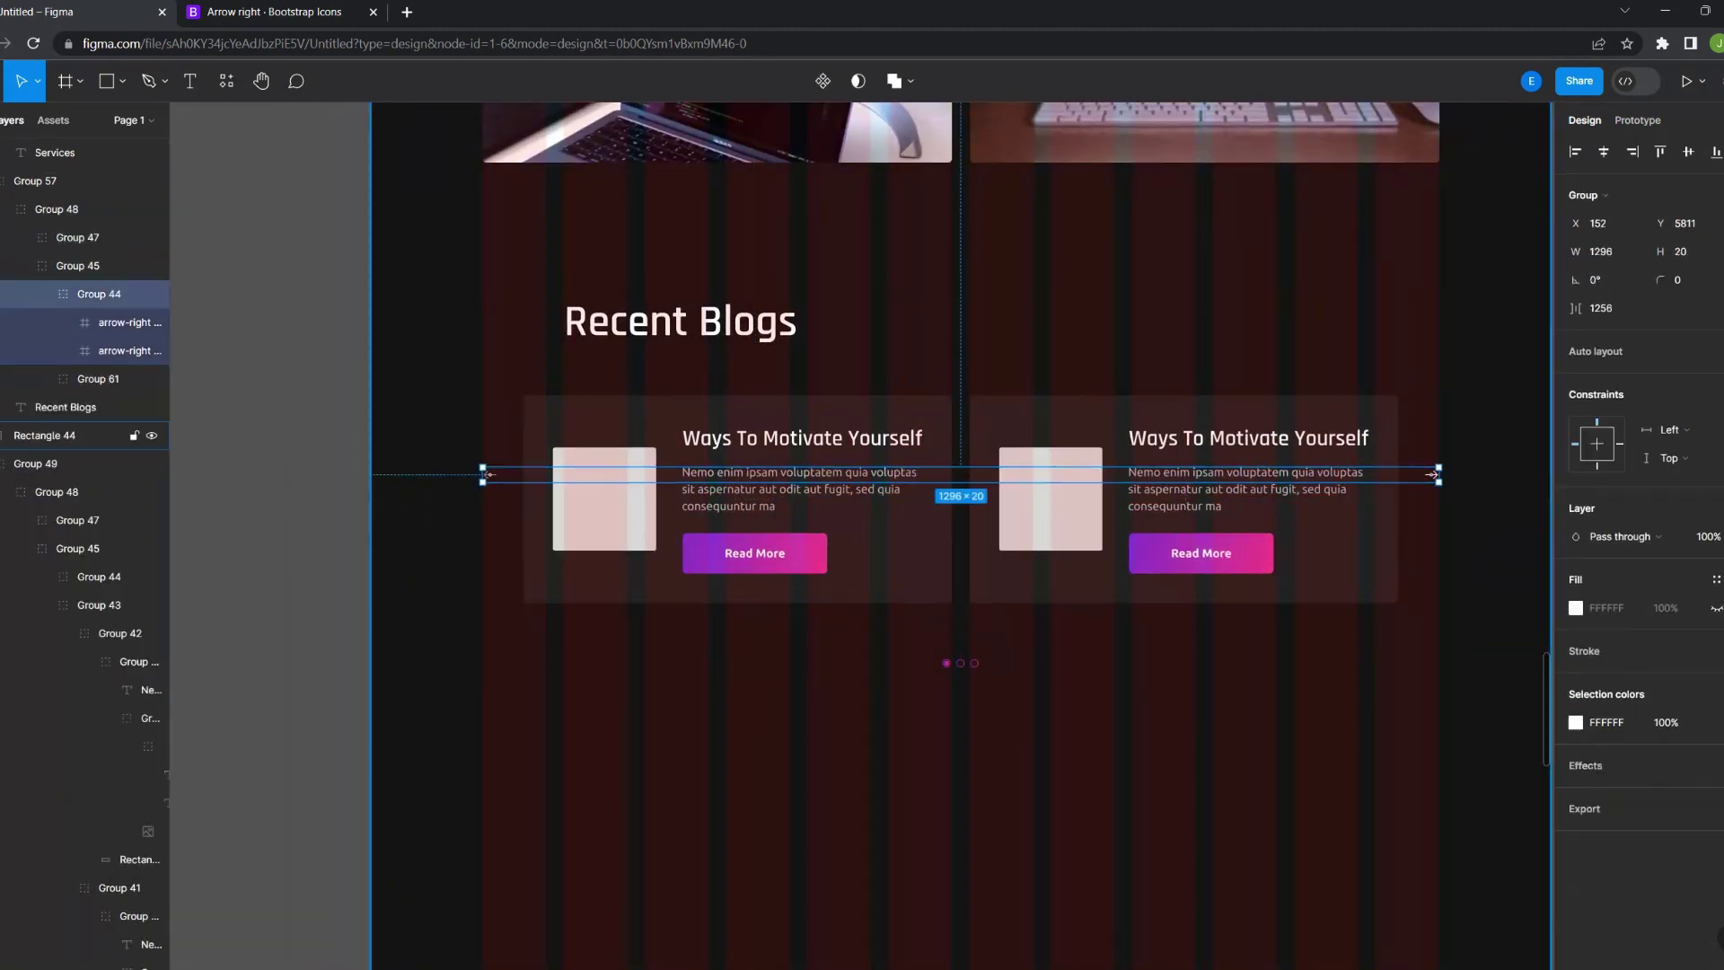
double_click(1249, 438)
type("Top Graphic Design Topics")
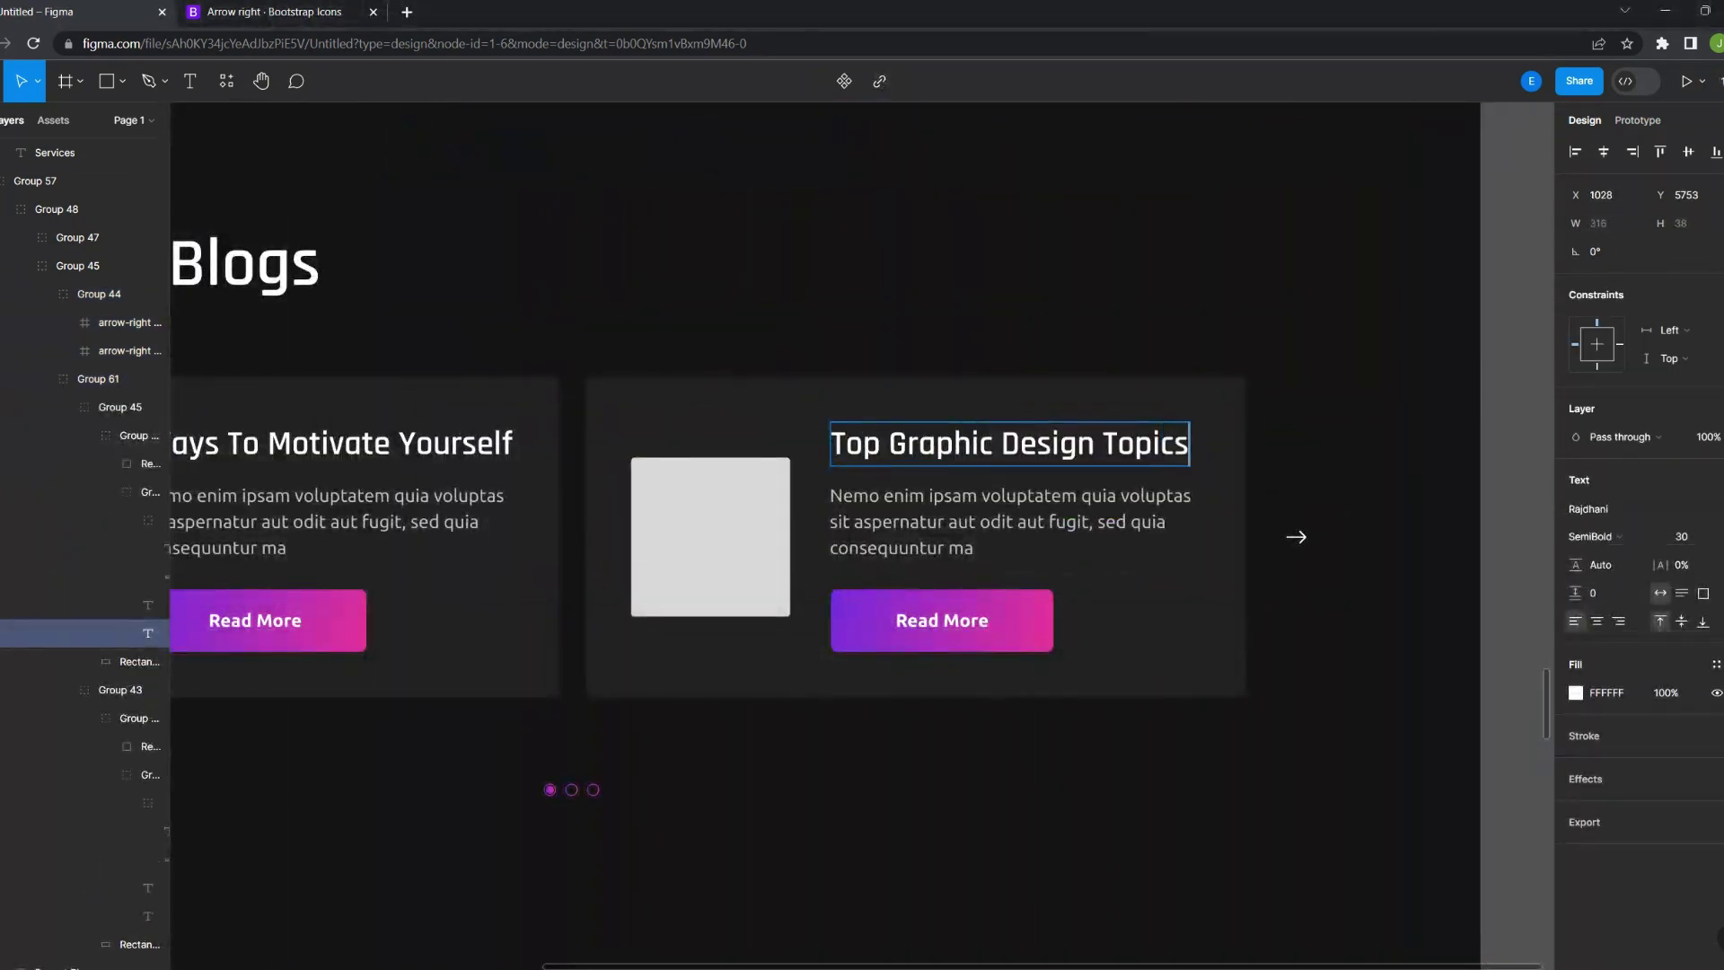
scroll(795, 449, "down", 5)
Fill the first blog card's image placeholder with an Unsplash 'motivation' photo
left_click(795, 449)
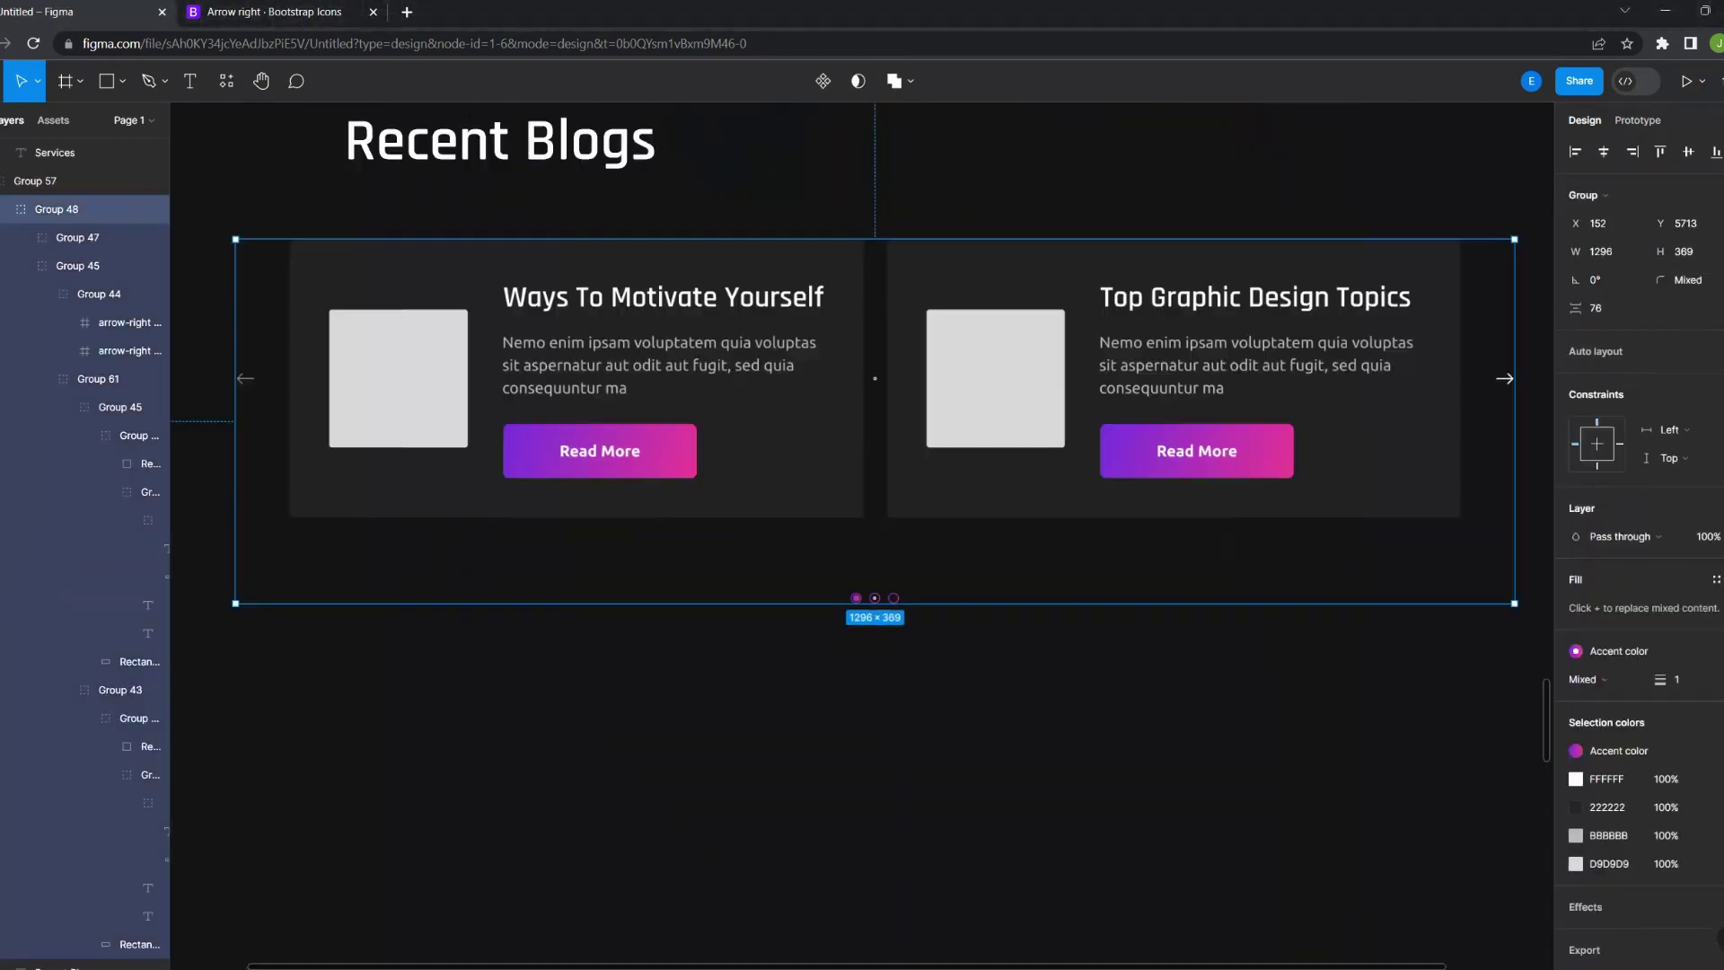
scroll(794, 449, "up", 10)
scroll(795, 449, "down", 8)
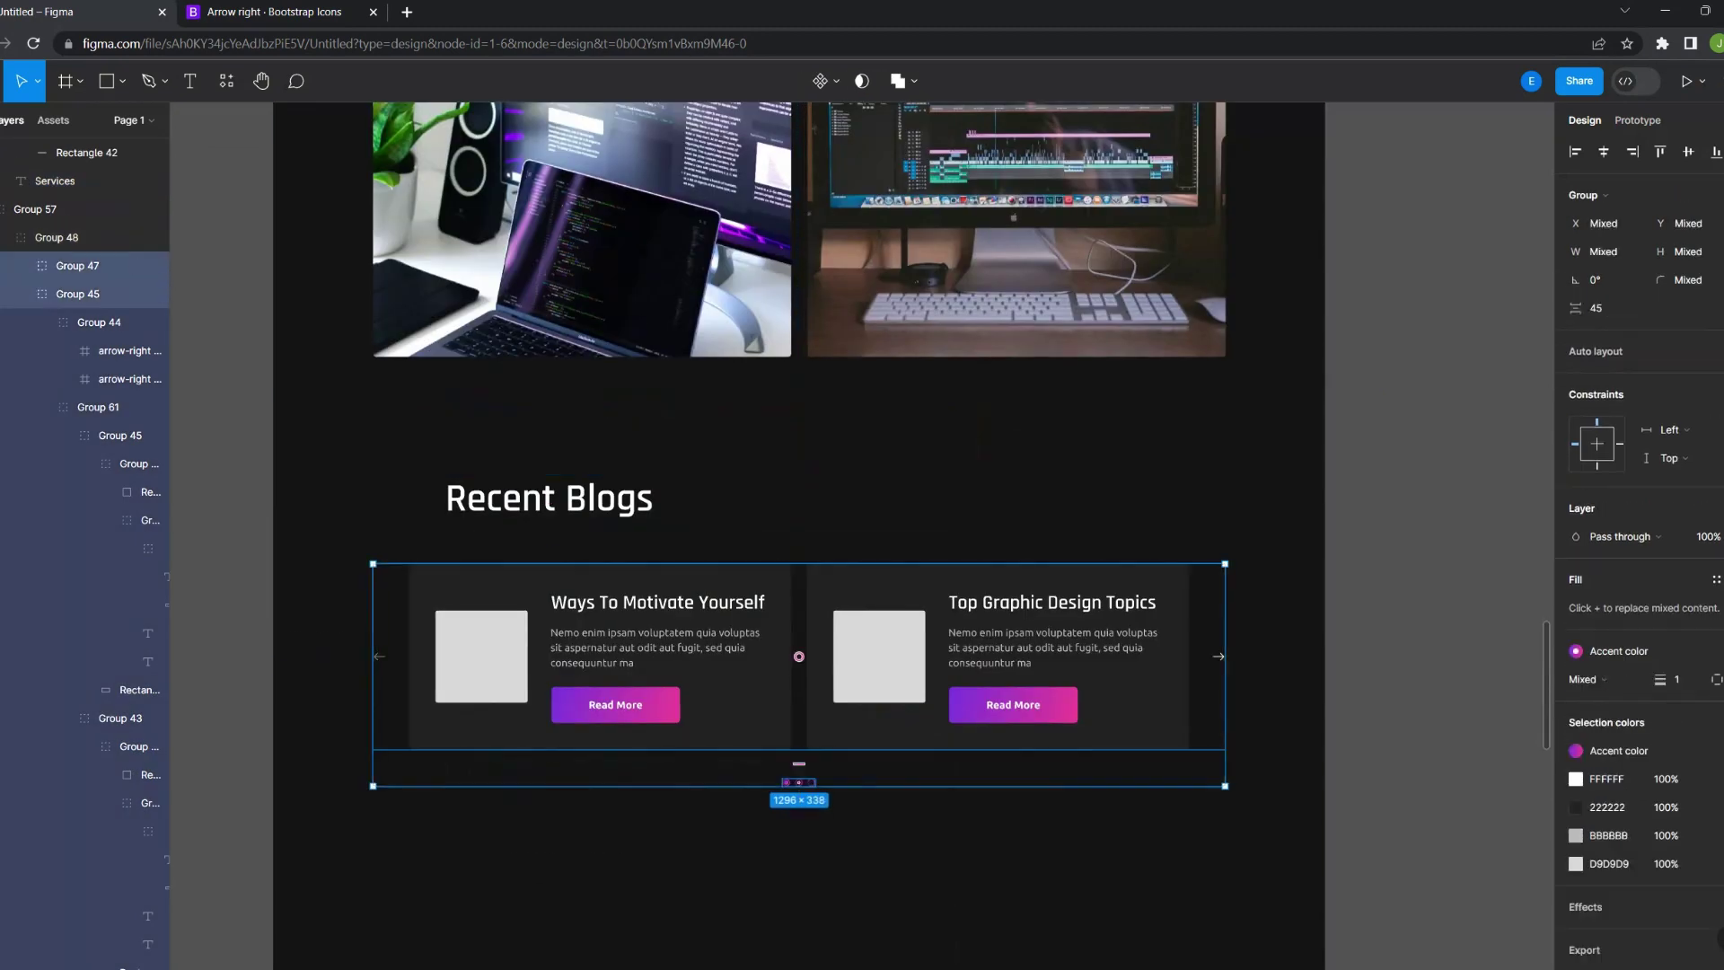
key("Escape")
left_click(531, 569)
key("ctrl+alt+p")
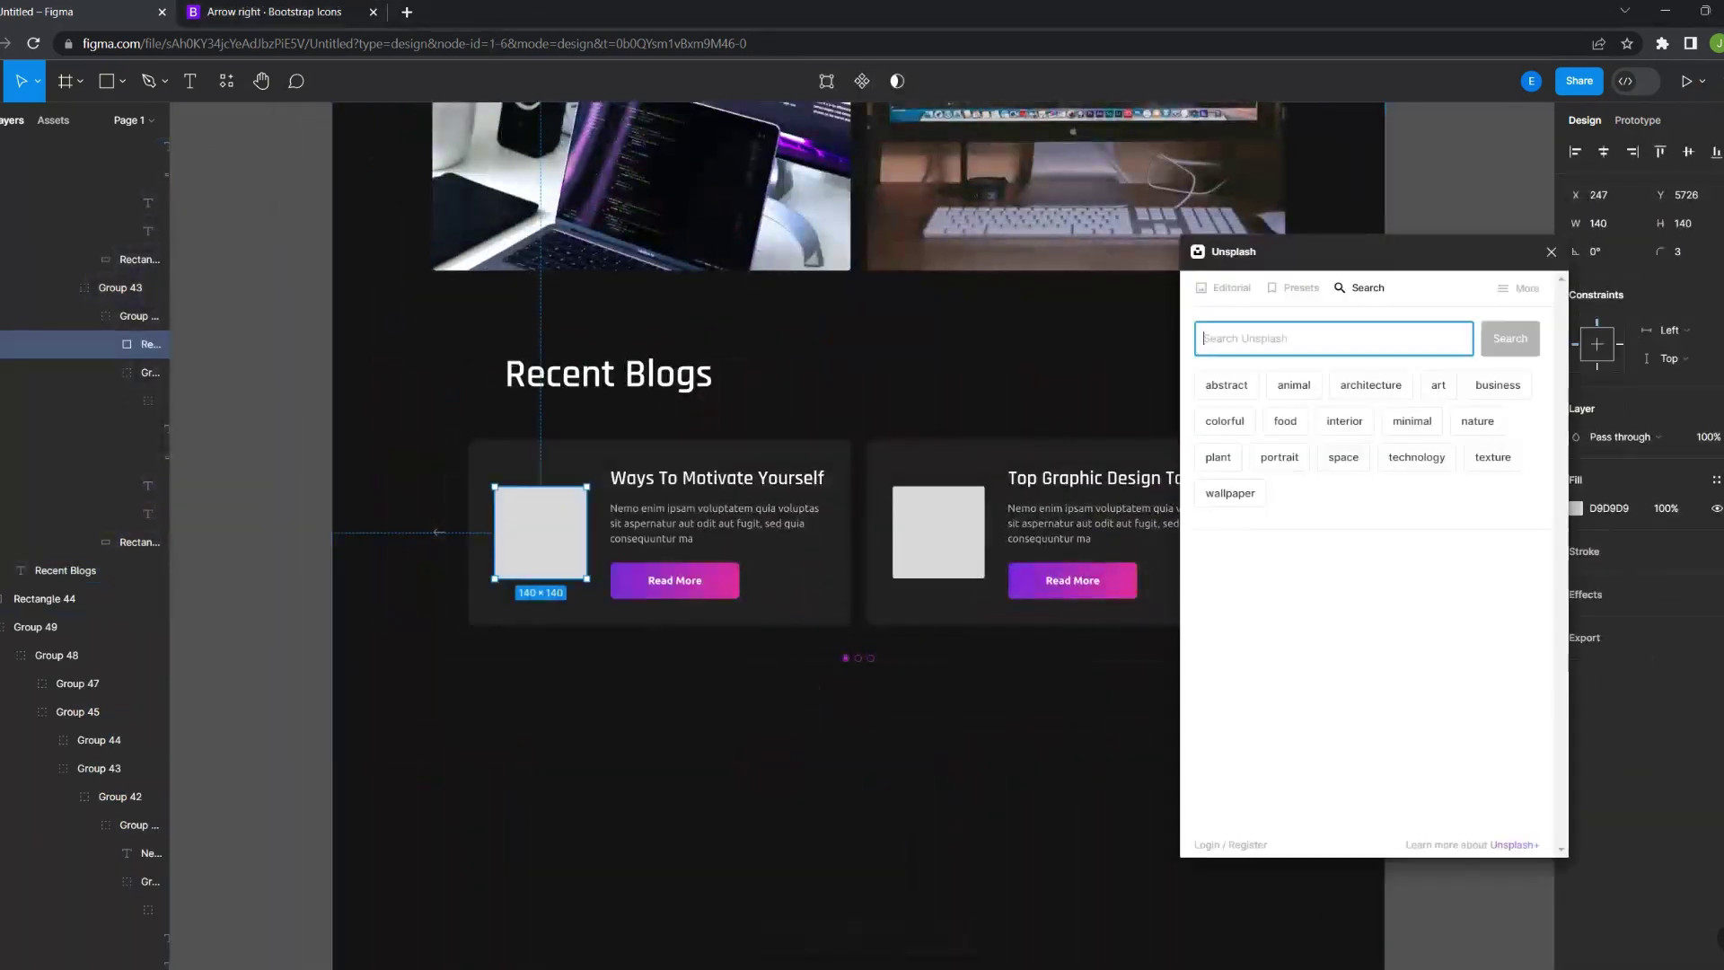
type("motivation")
key("Return")
left_click(1457, 514)
Fill the second card's placeholder with an Unsplash graphic design photo and close the plugin
left_click(710, 542)
type("hic")
key("Return")
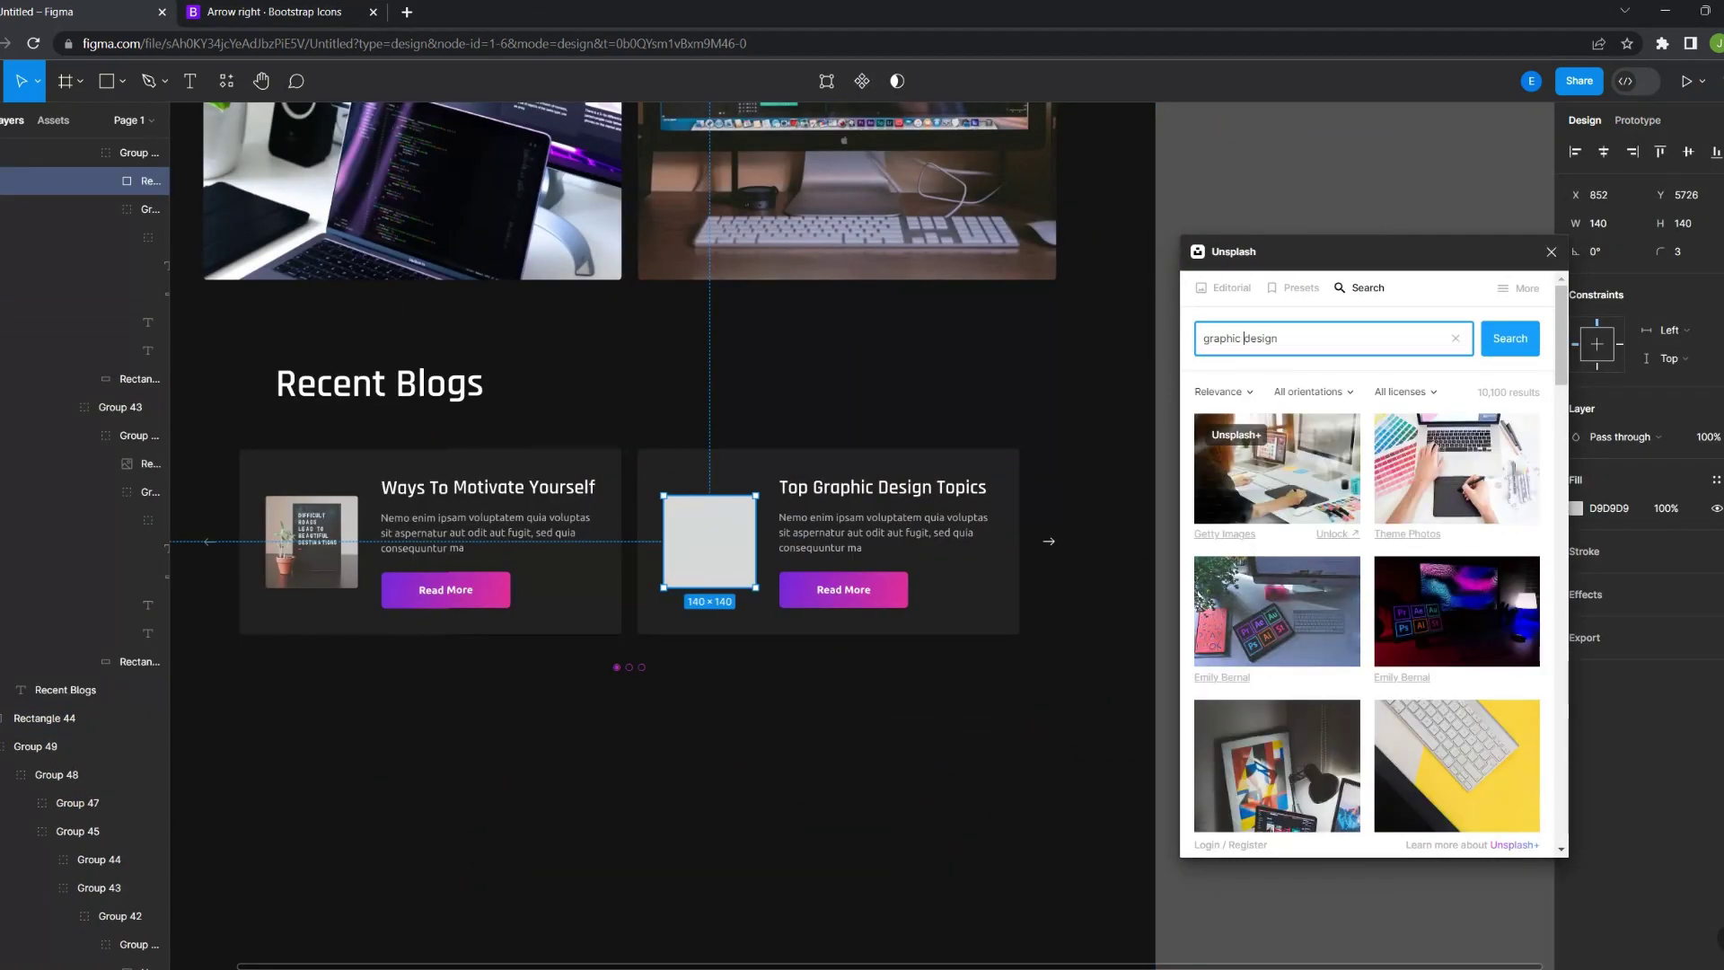
left_click(1277, 610)
key("Escape")
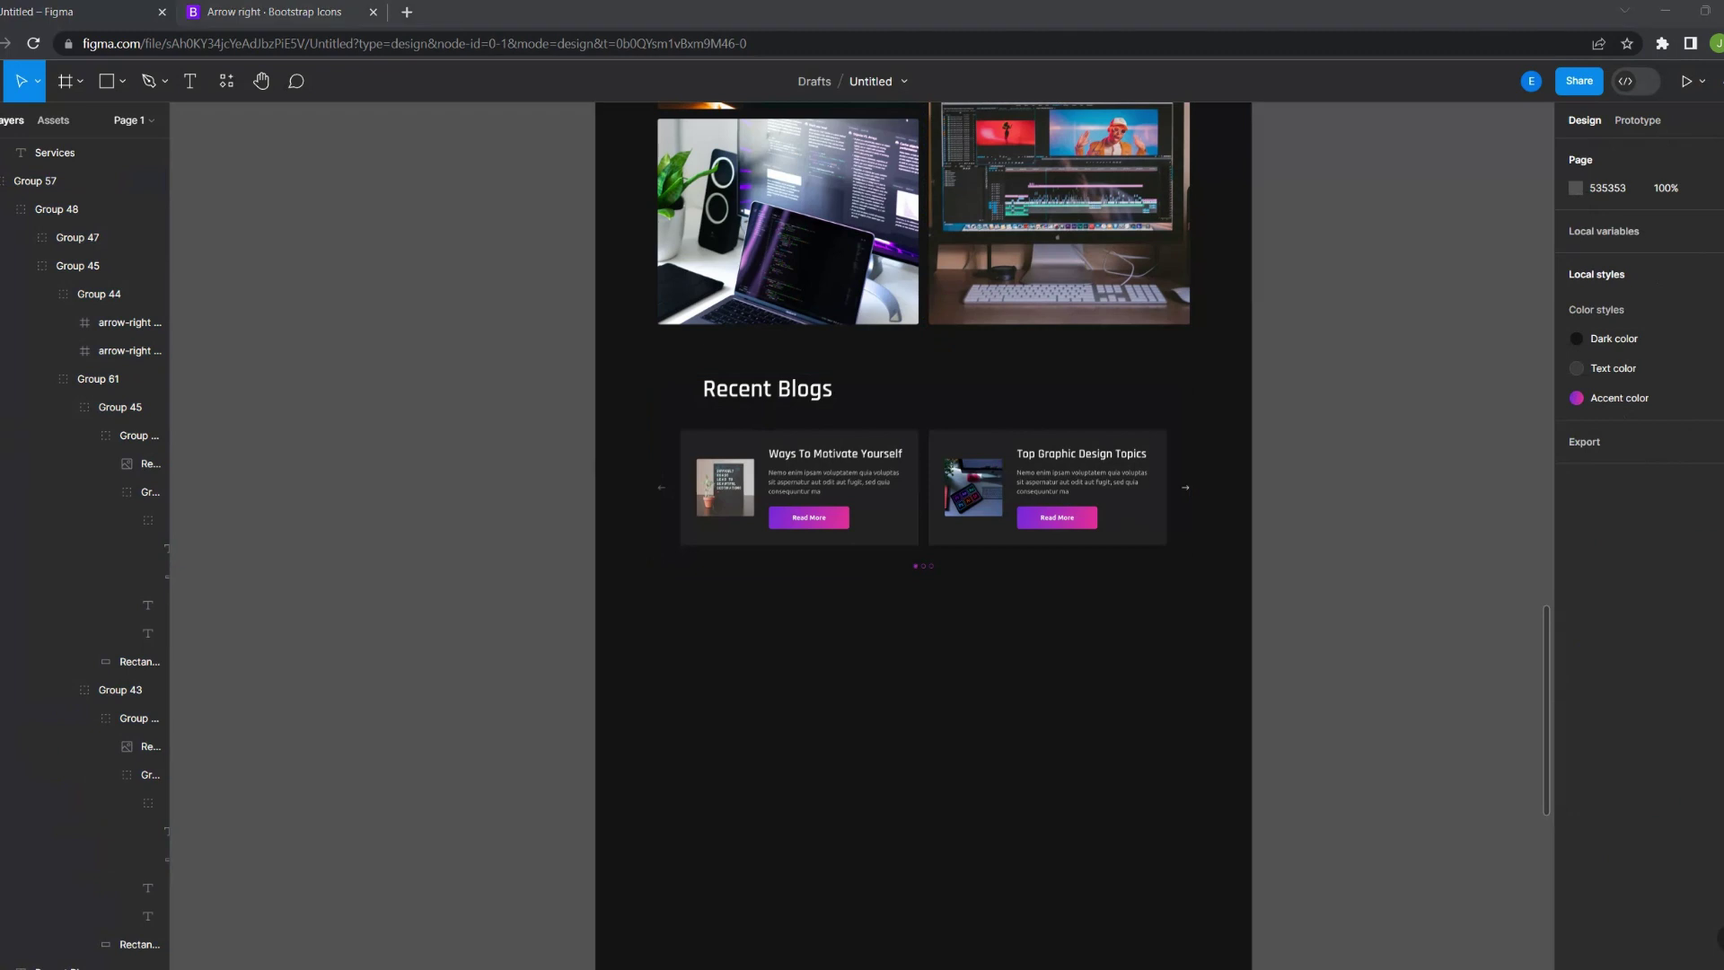
Build the Phone contact card under the Contacts heading and group it
key("ctrl+v")
scroll(692, 458, "up", 5)
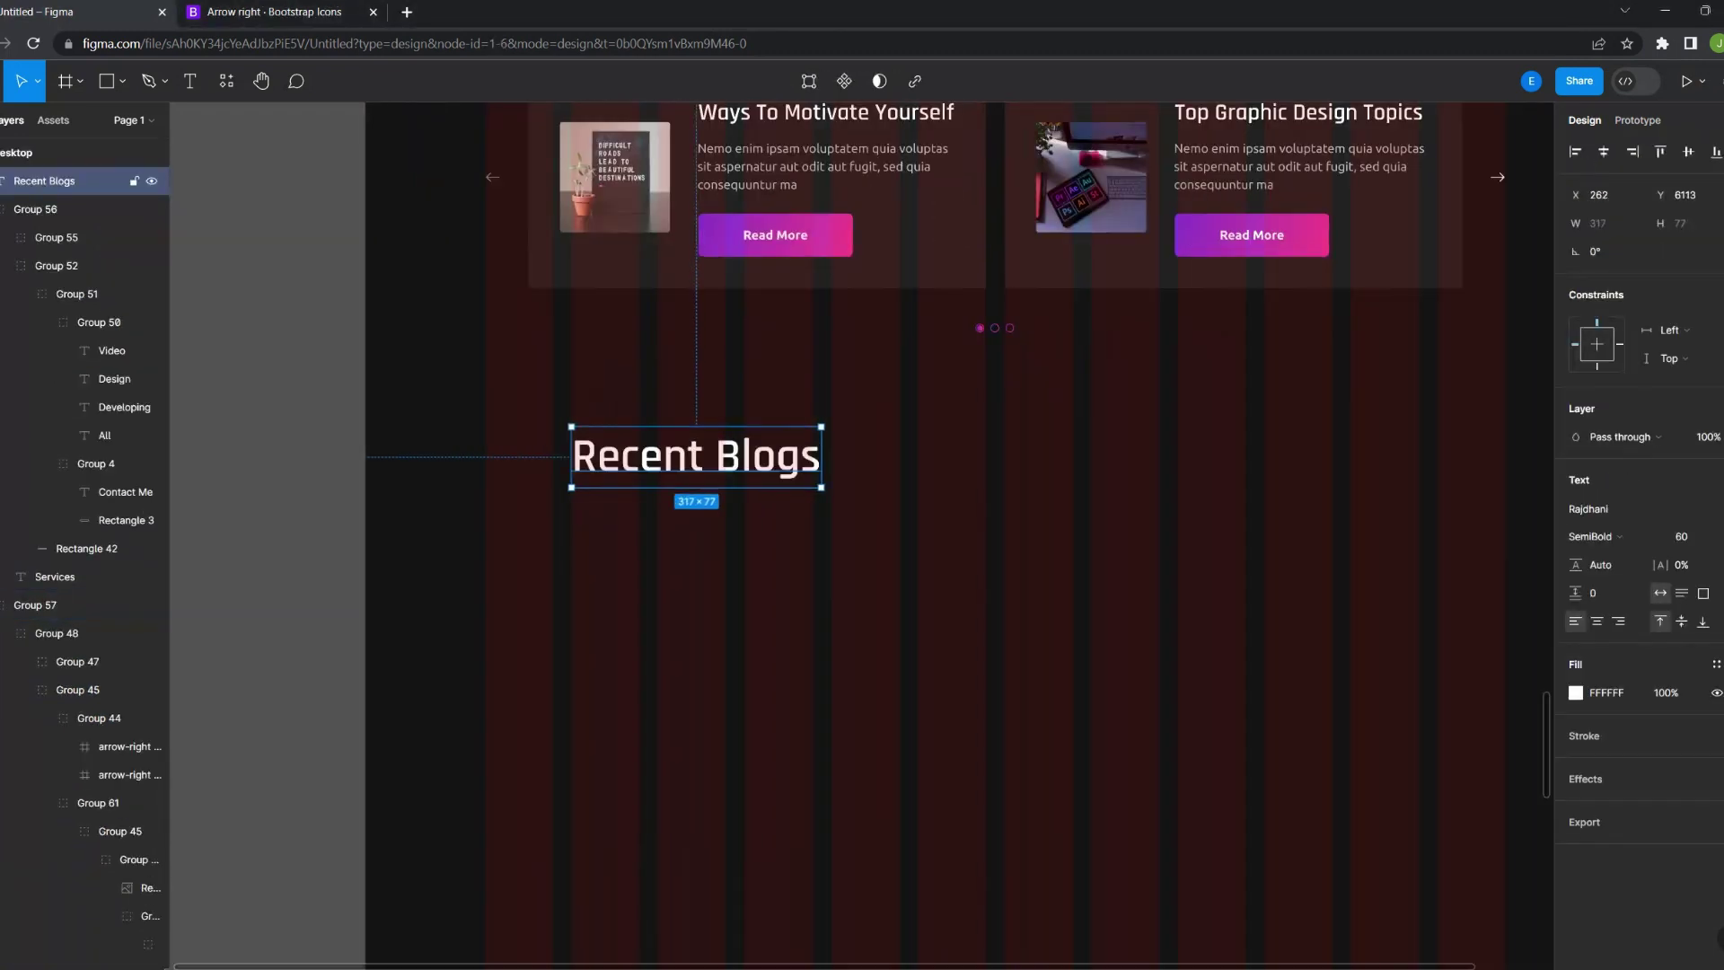
key("ctrl+v")
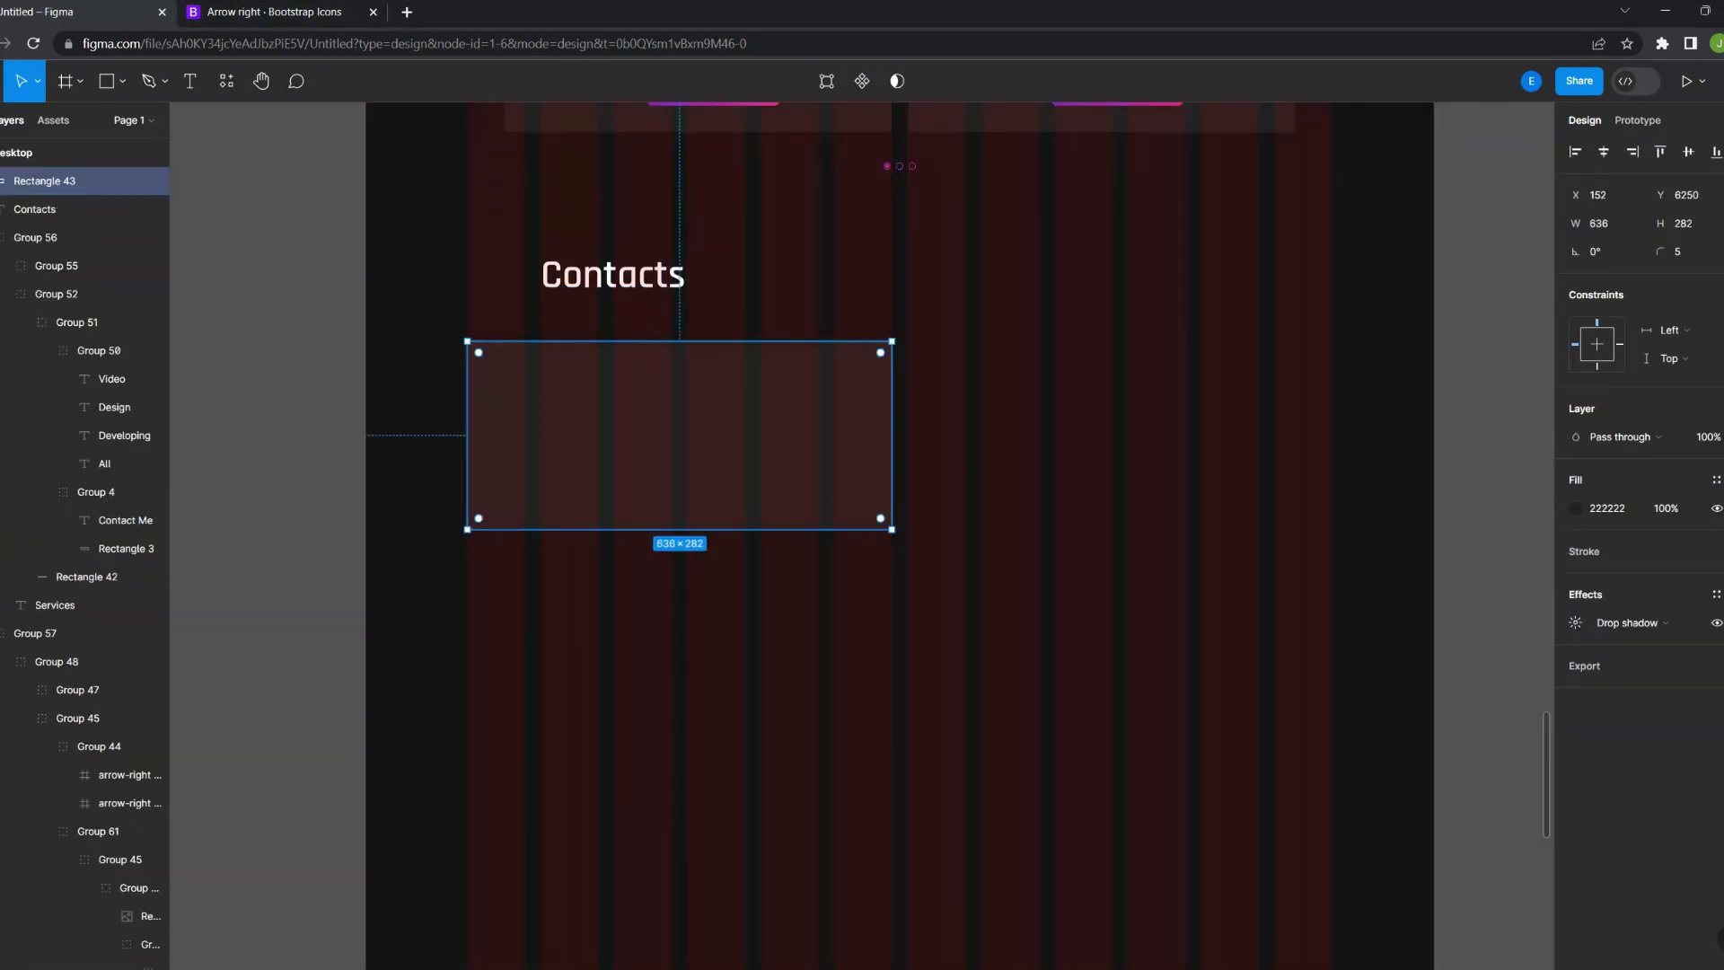
key("ctrl+v")
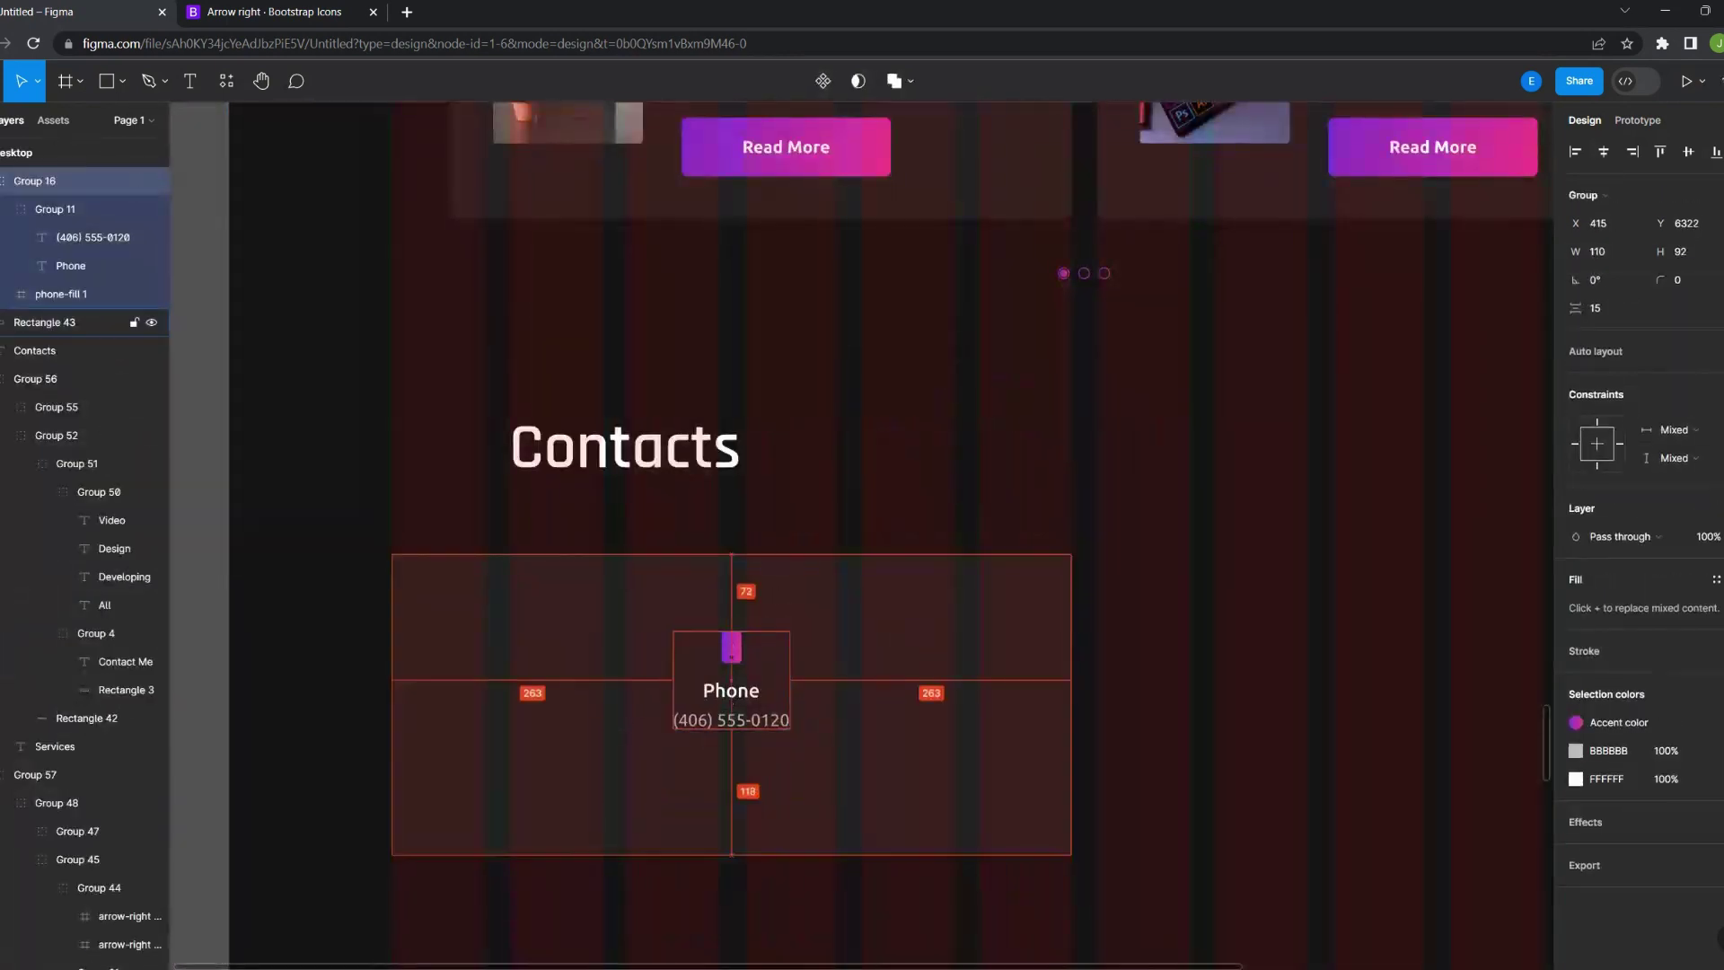
left_click_drag(732, 680, 732, 656)
scroll(732, 657, "up", 5)
scroll(732, 656, "down", 5)
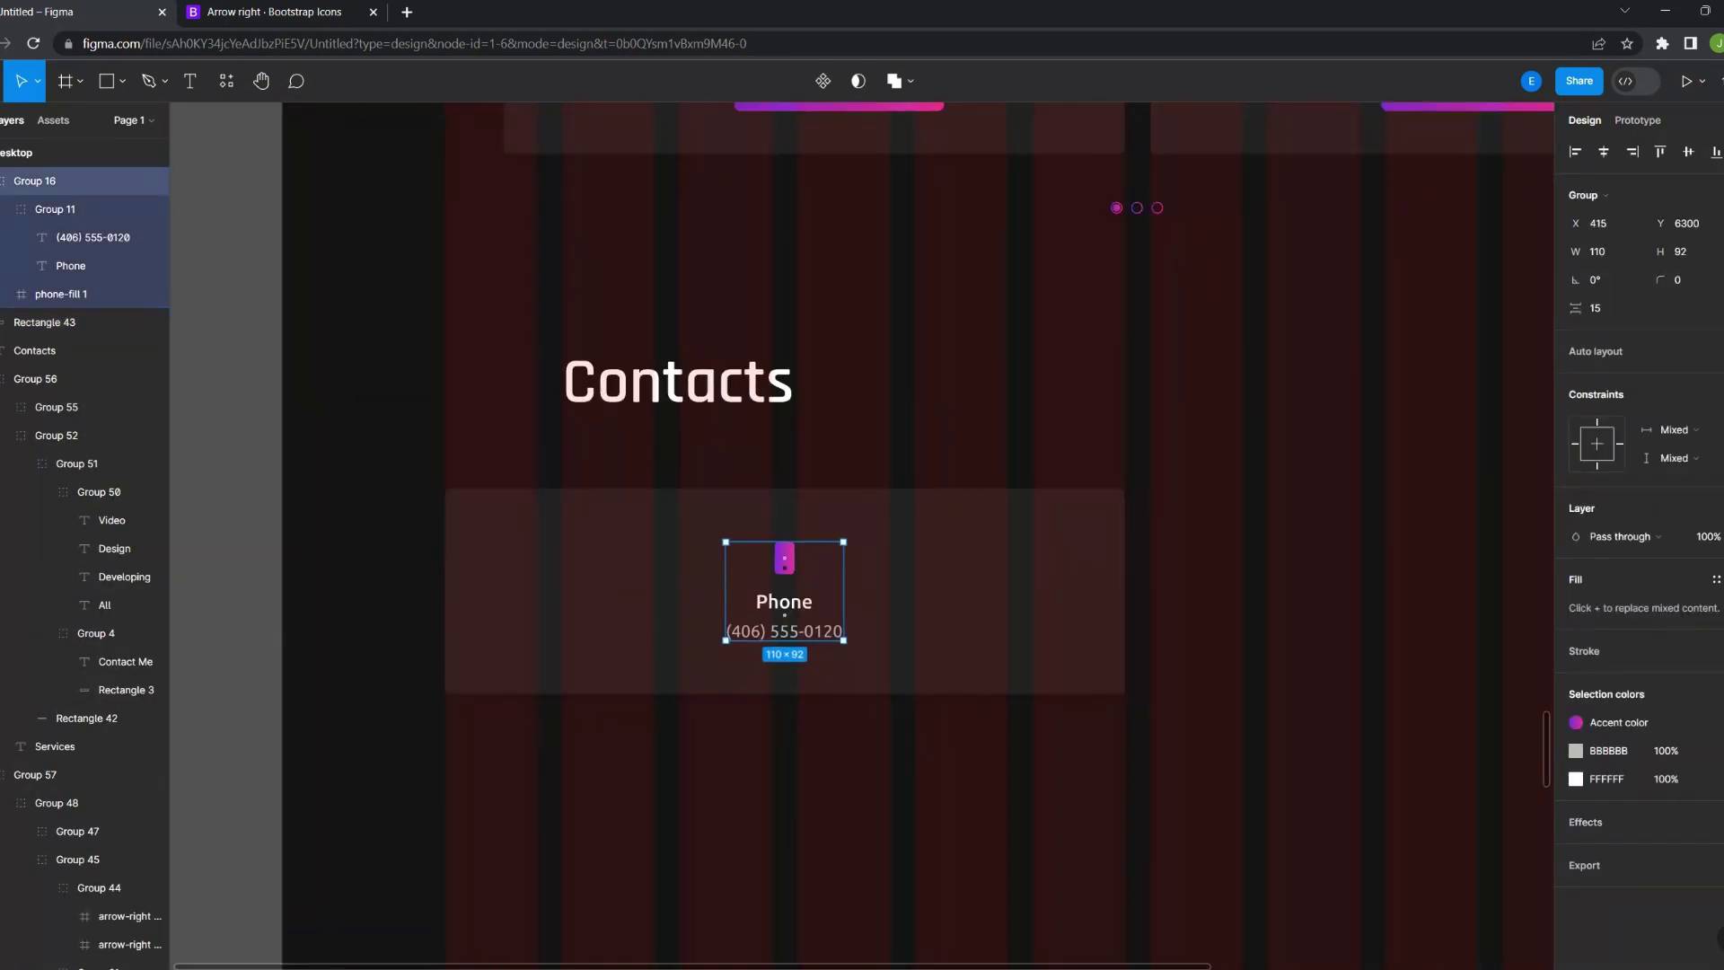
left_click(539, 629)
scroll(538, 629, "down", 3, "ctrl")
left_click(683, 602, "shift")
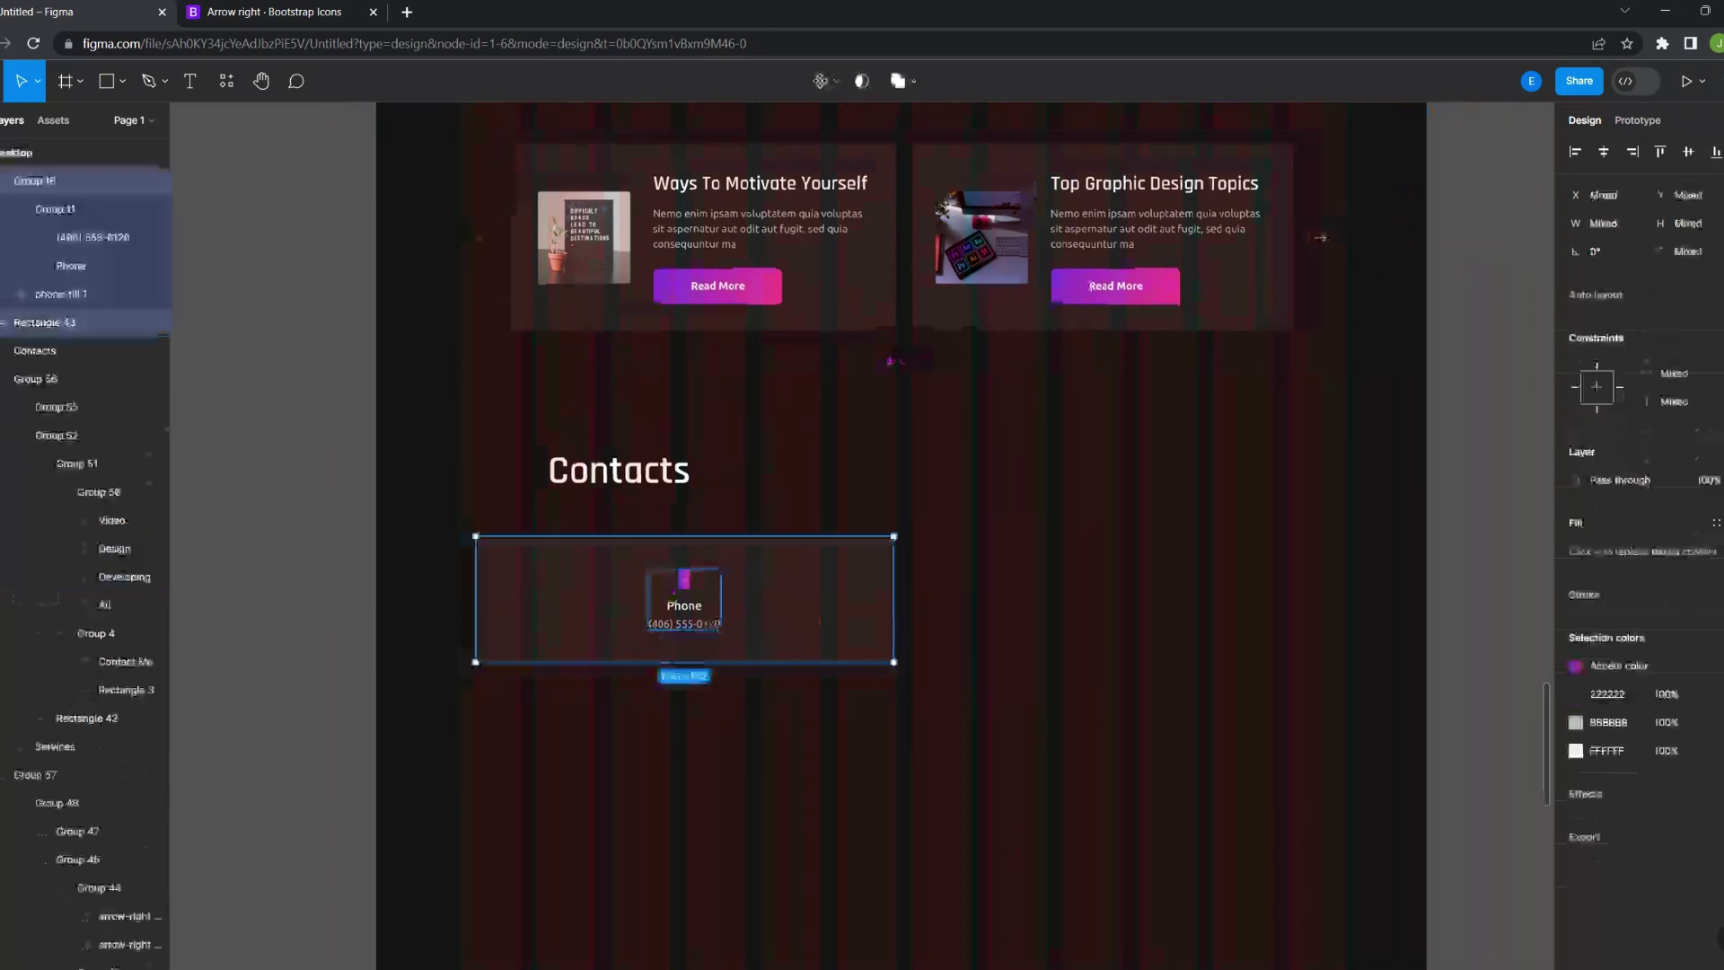
key("ctrl+g")
Duplicate the Phone card into a two-by-two grid of contact cards
left_click_drag(682, 599, 1116, 599)
left_click_drag(1158, 476, 730, 633)
key("ctrl+d")
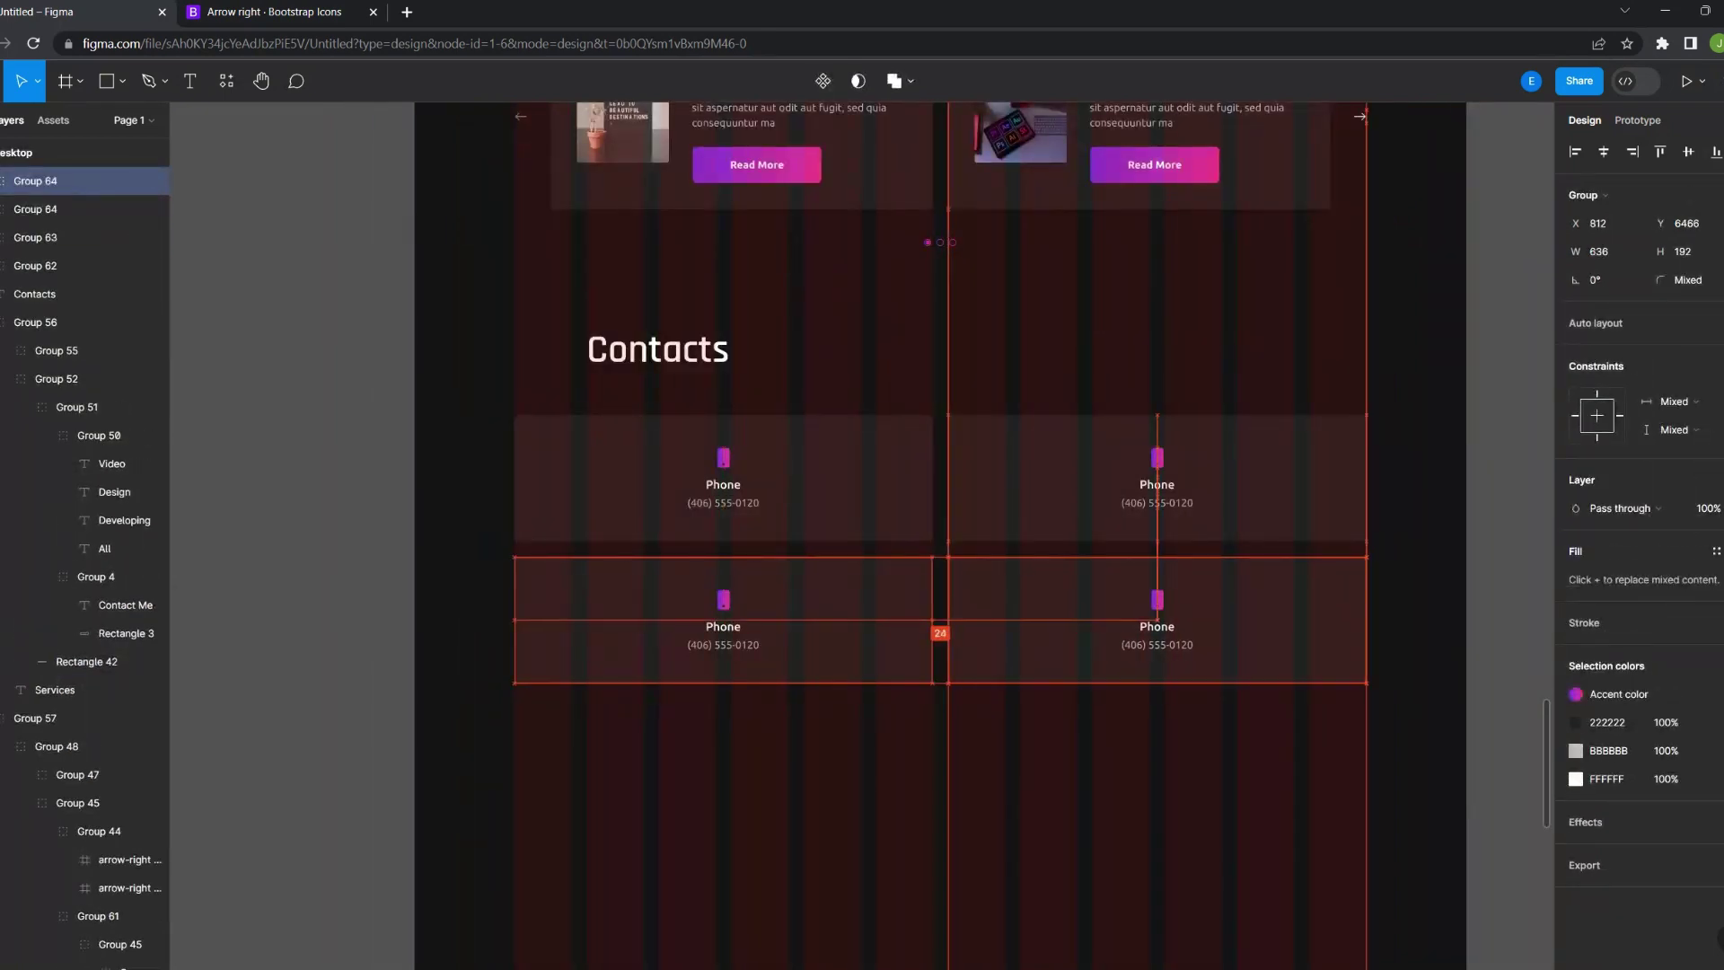
scroll(868, 539, "down", 5, "ctrl")
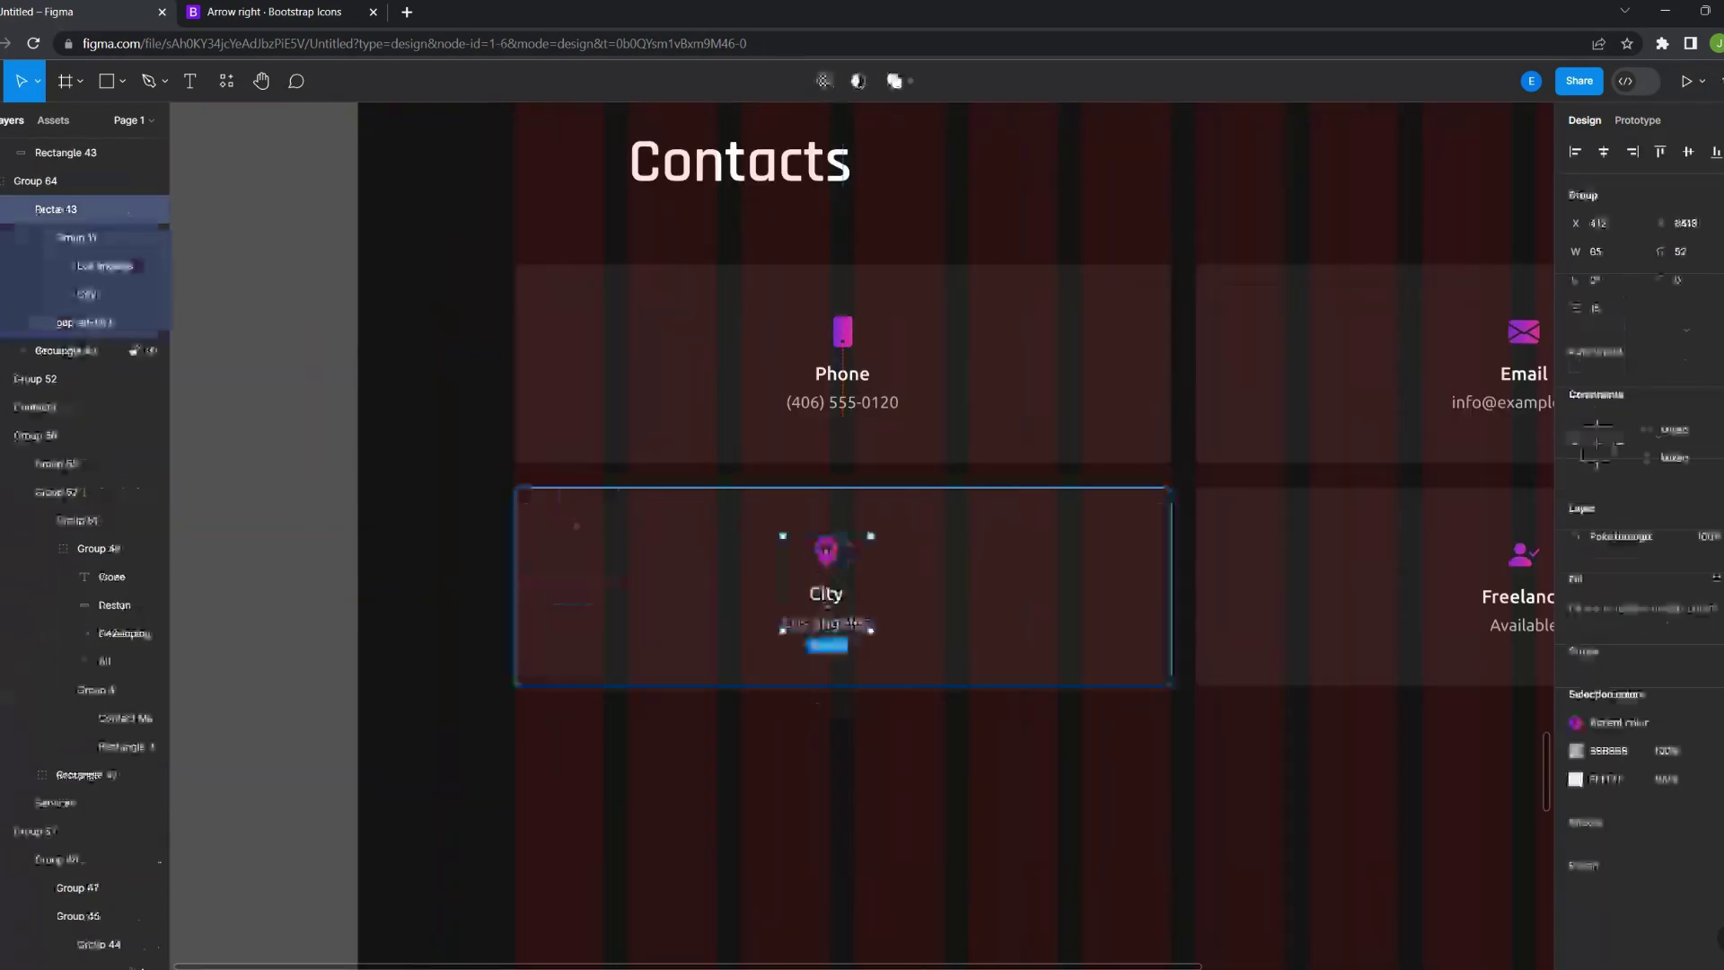
Replace the 'Los angeles' text with a sample street address via Content Reel
right_click(826, 622)
left_click(1069, 813)
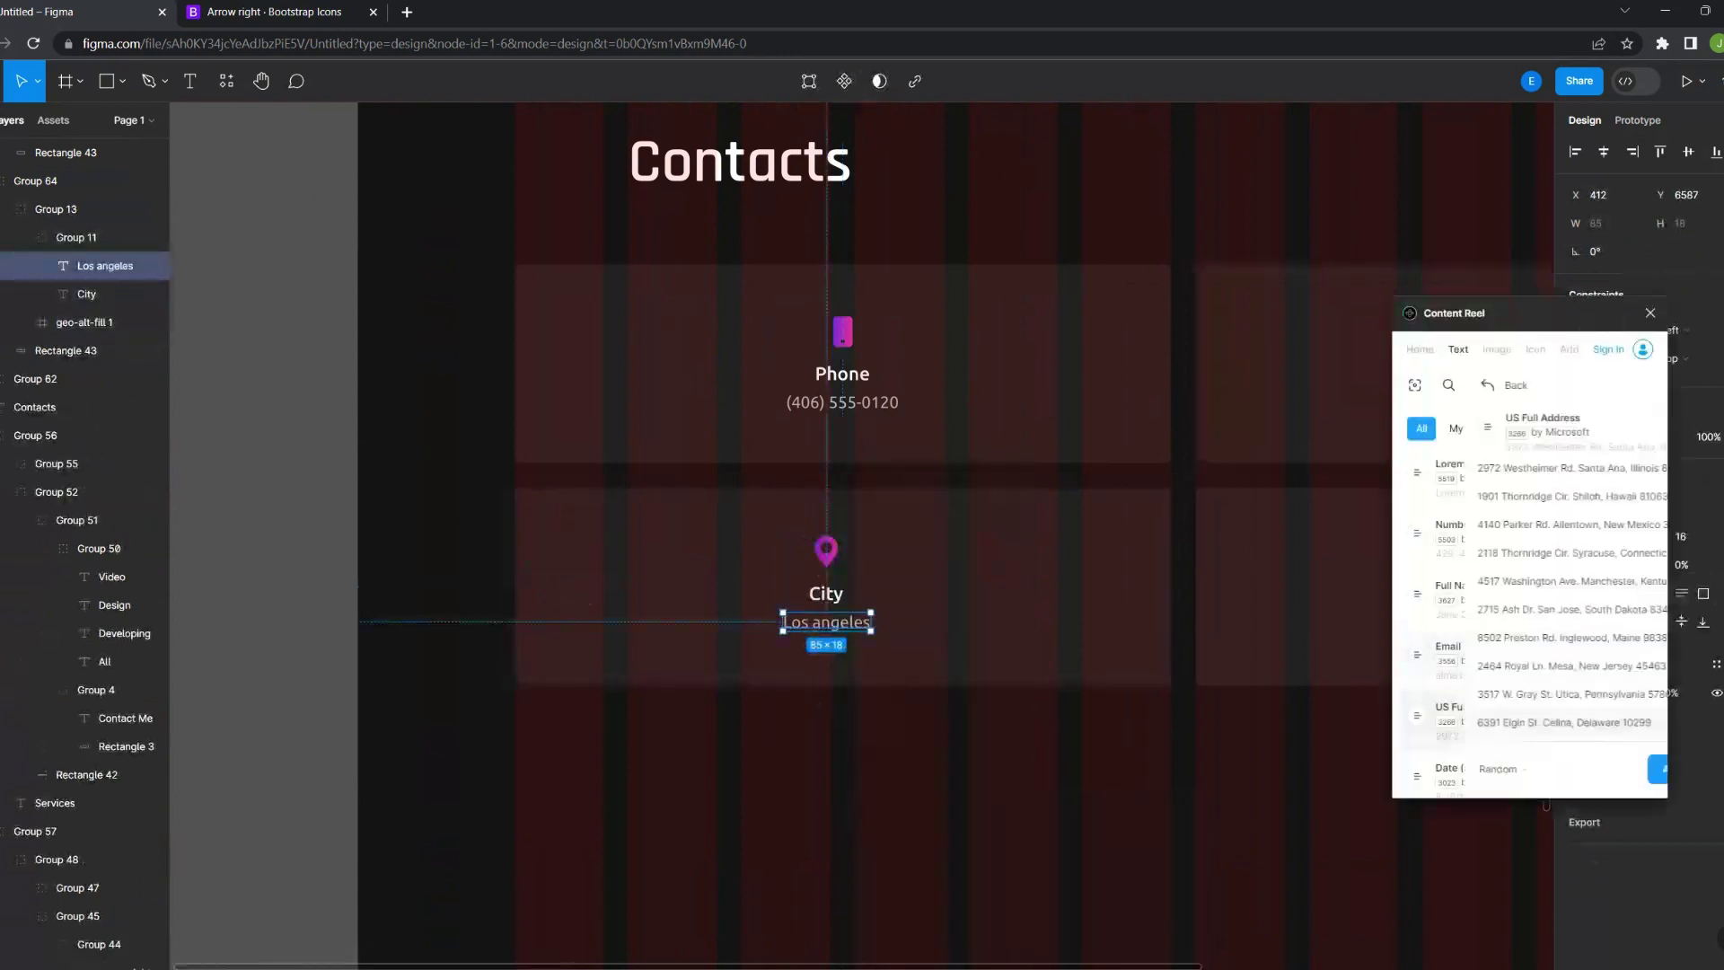
left_click(1502, 496)
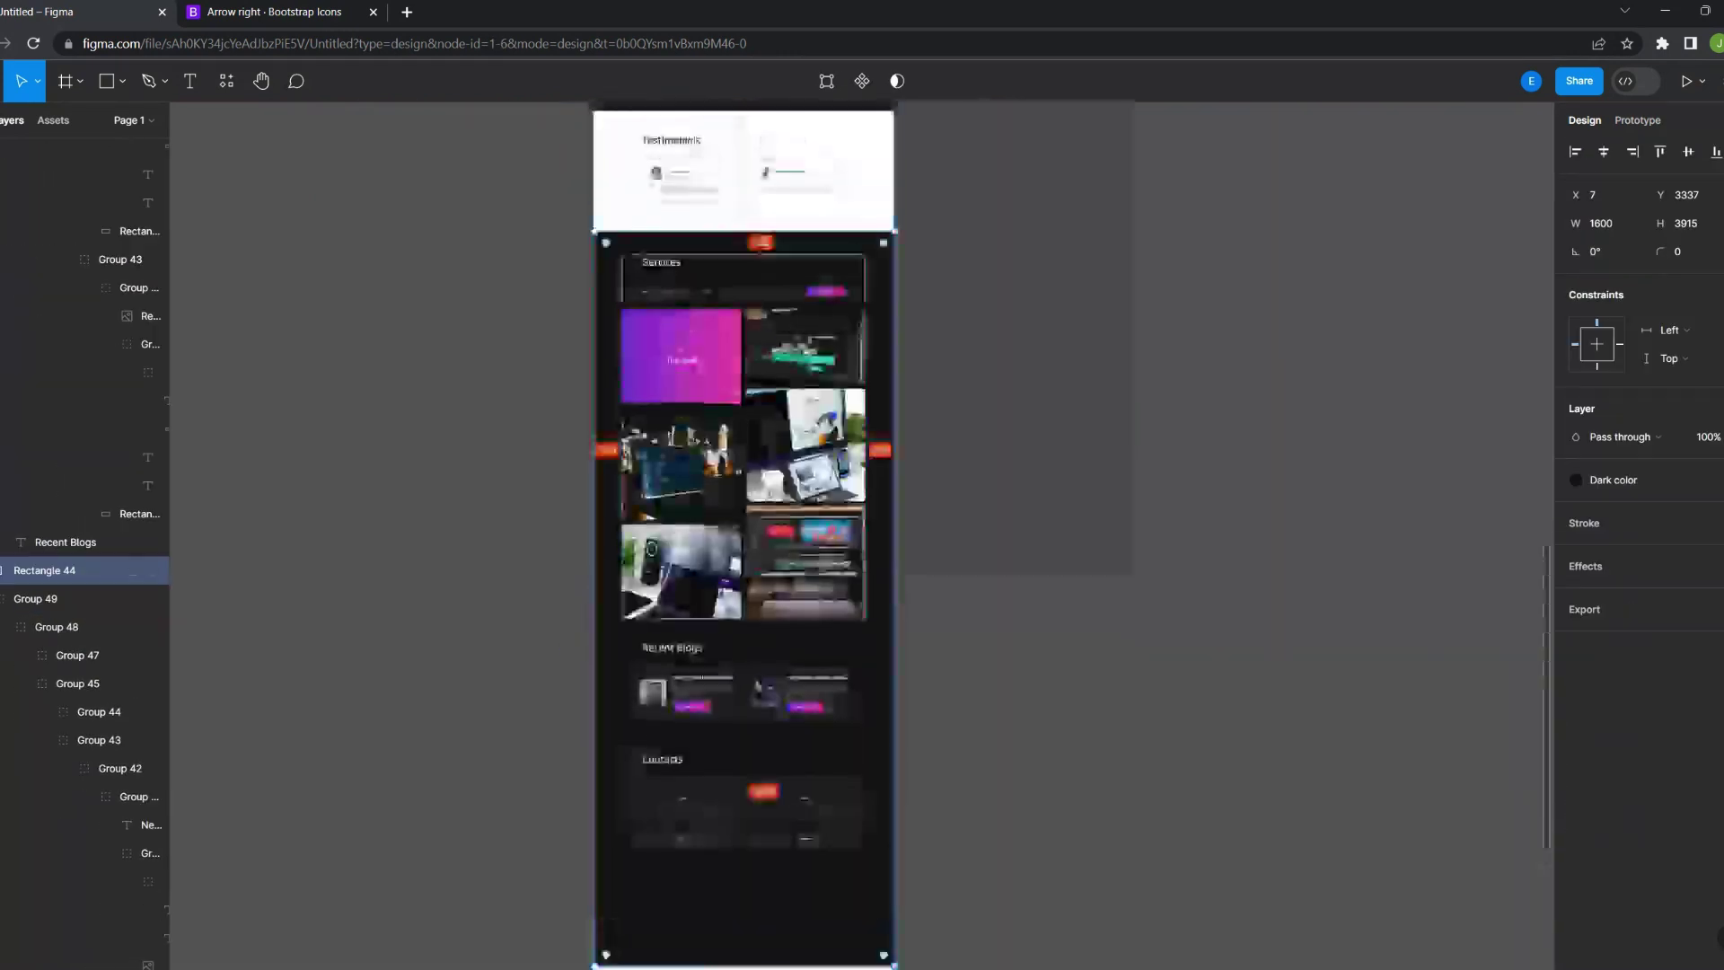
scroll(743, 539, "up", 3)
Add a 'Hire me' heading and a 1296 by 472 form card below it
key("Escape")
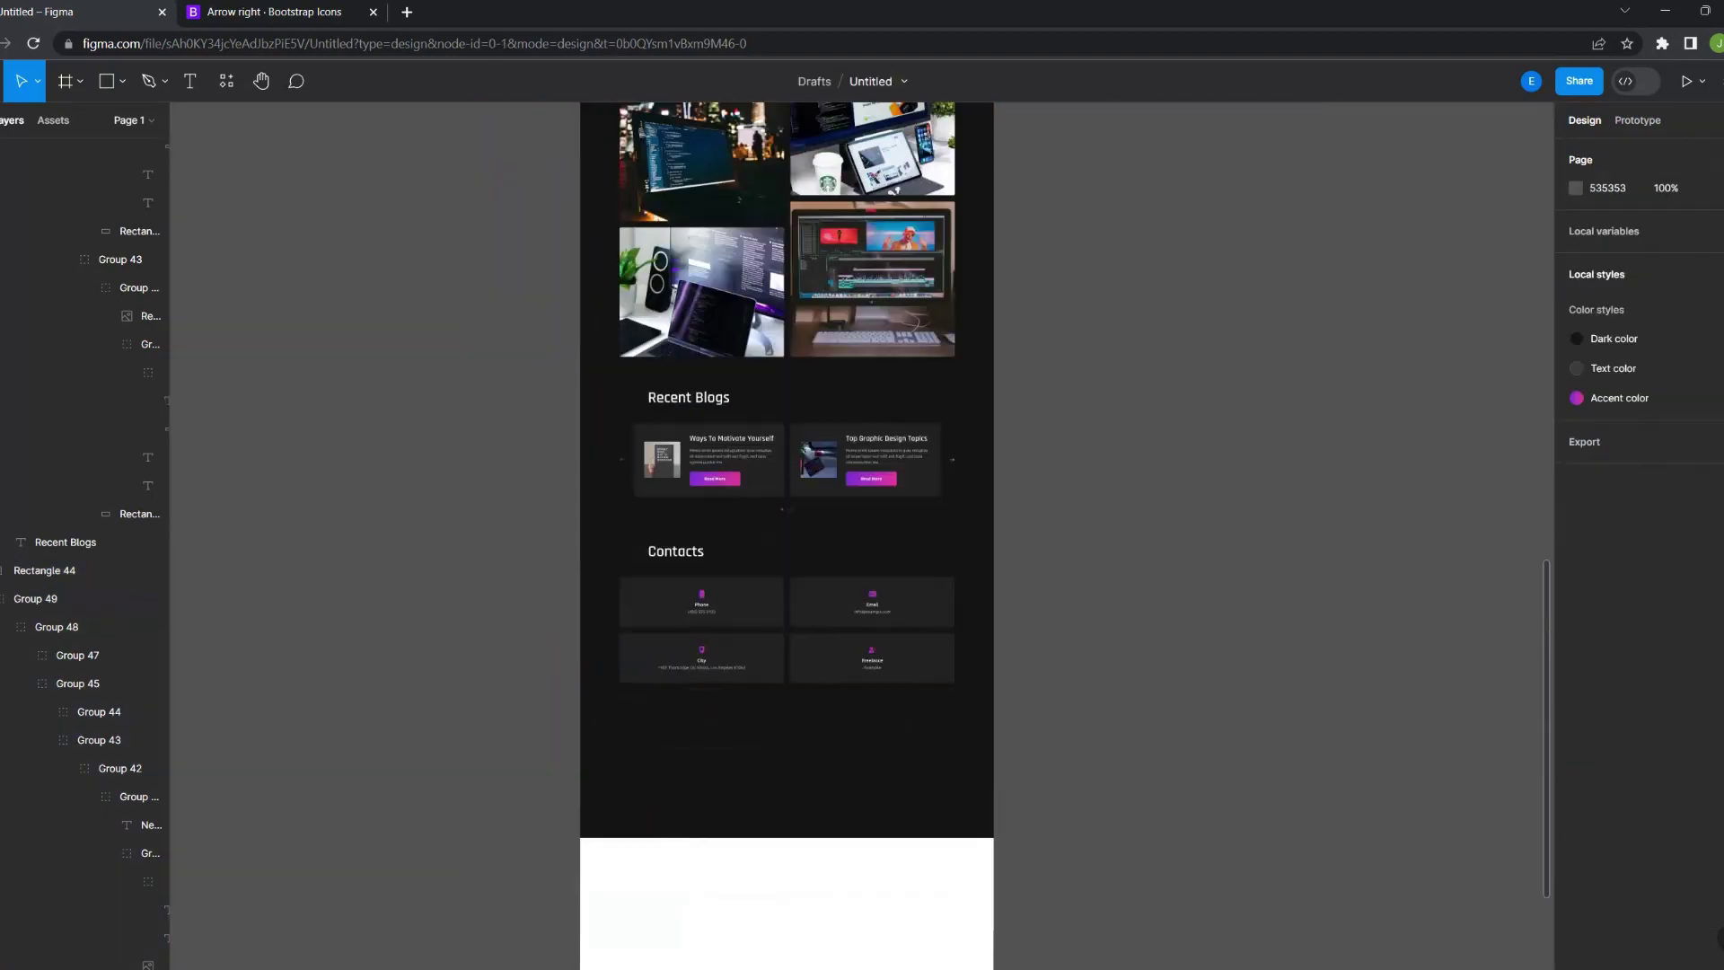
type("Hire")
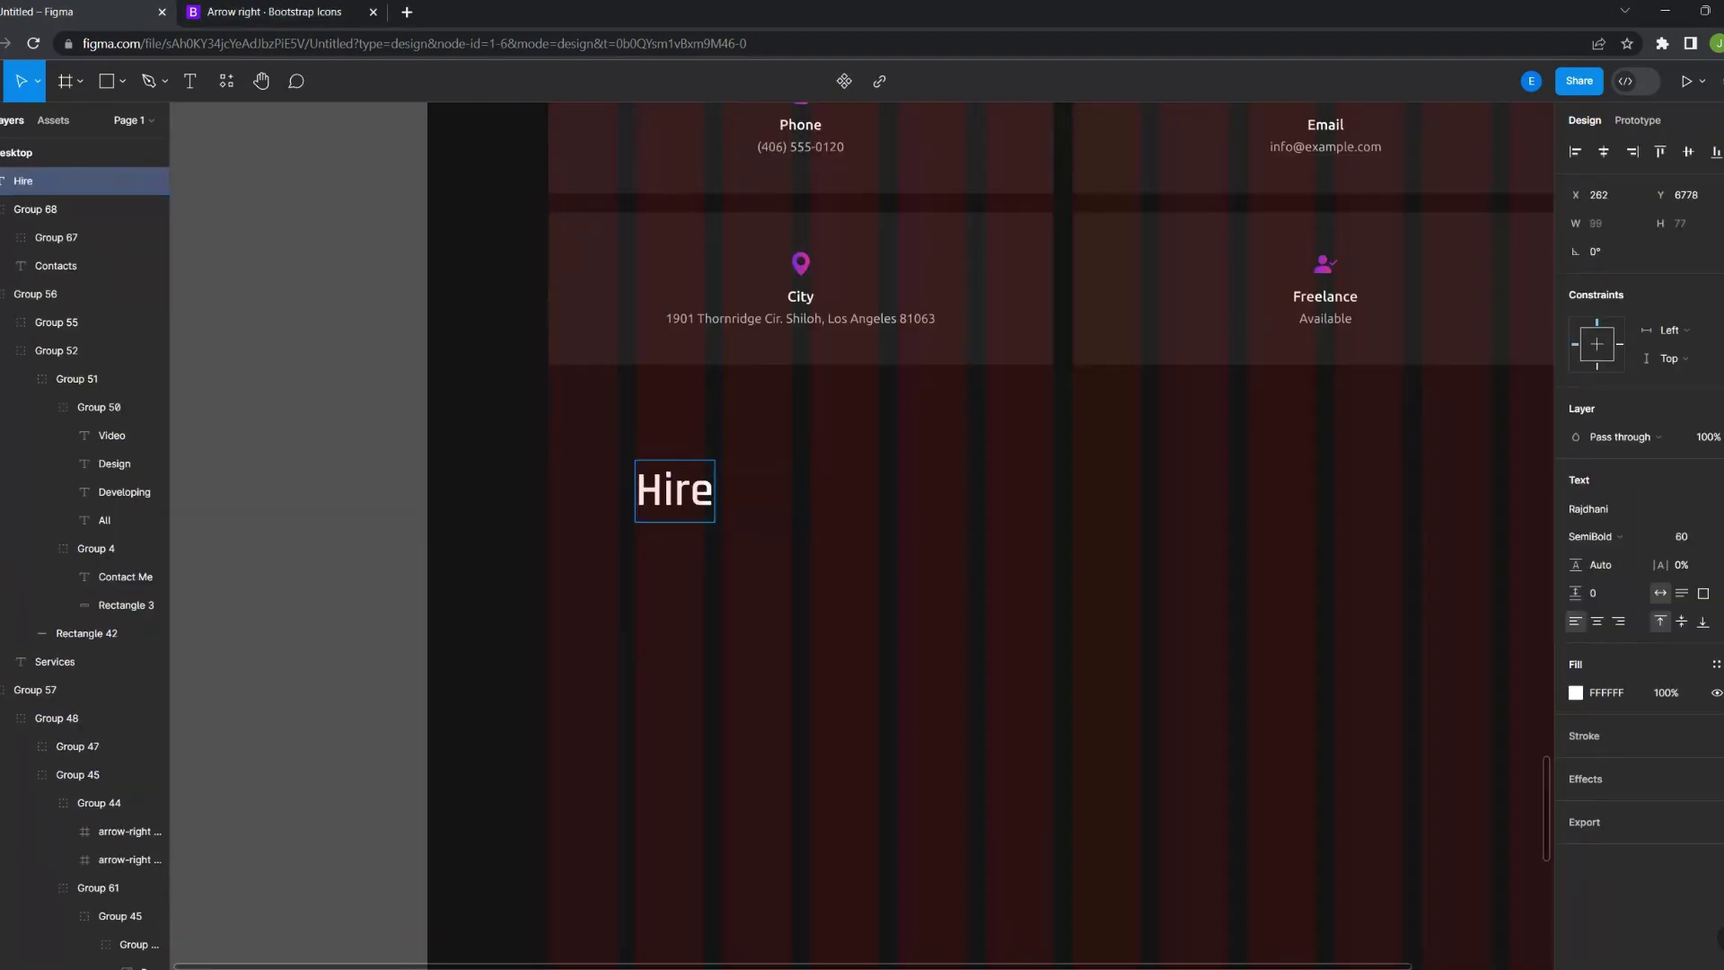
type(" me")
left_click_drag(774, 431, 761, 456)
left_click_drag(896, 501, 1171, 613)
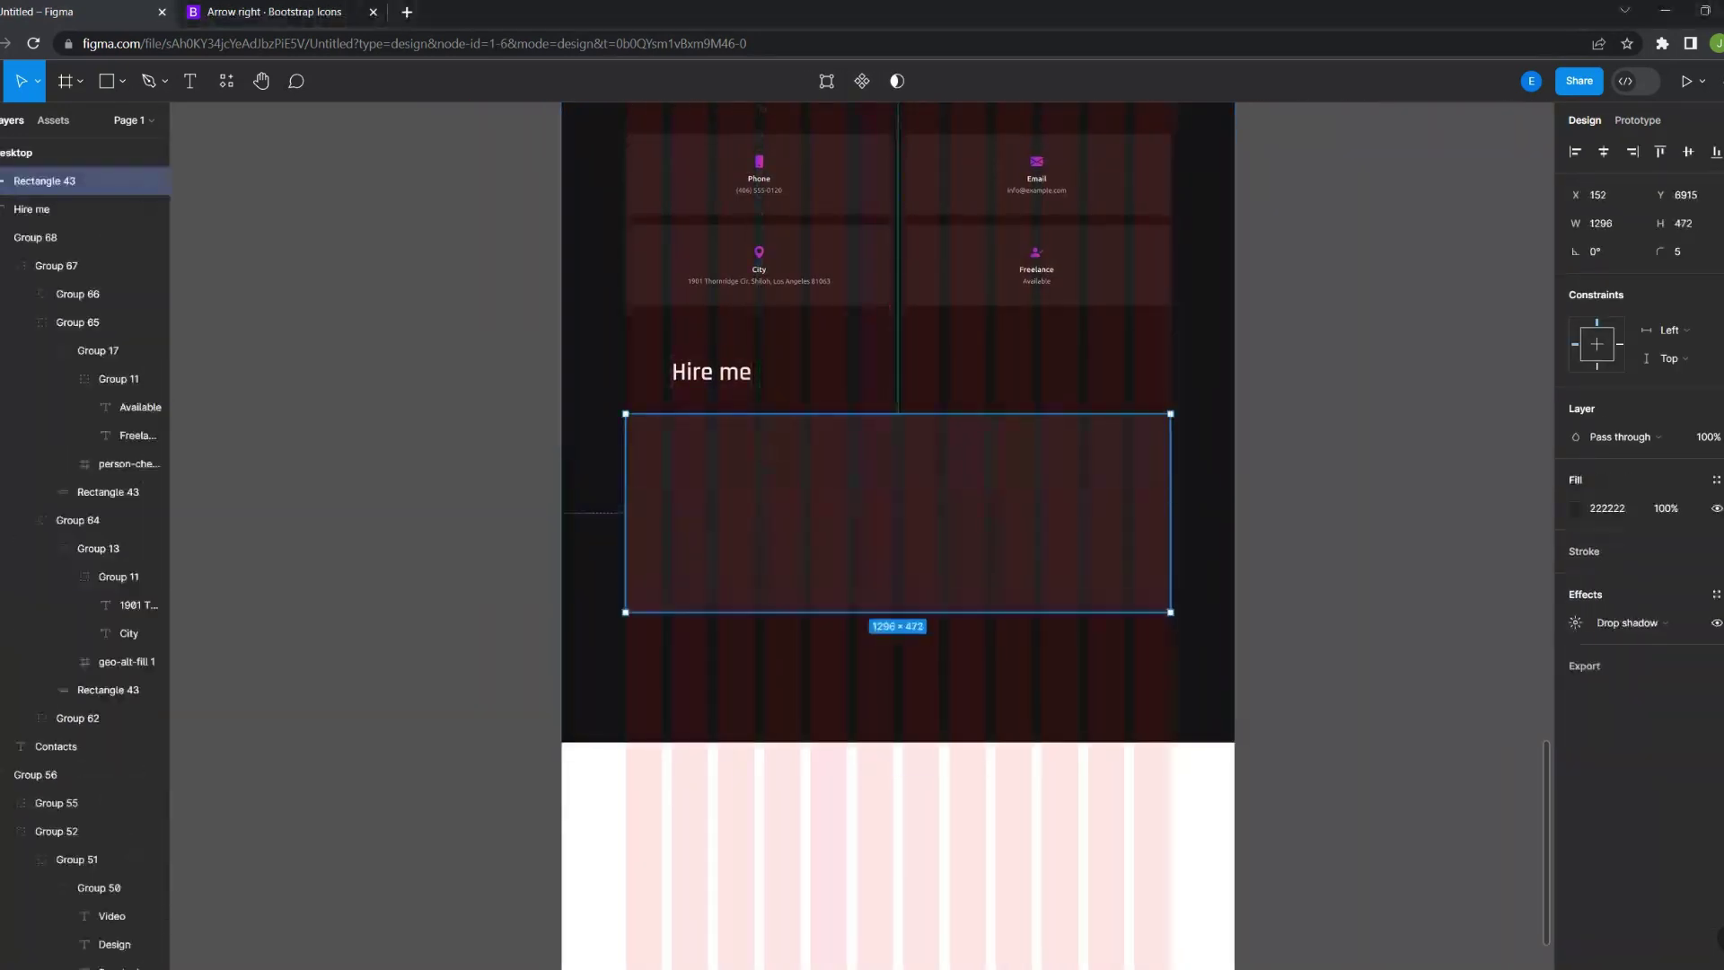
Create the first form field bar with a Name label coloured 4B4B4B
scroll(898, 512, "down", 3)
mouse_move(759, 454)
left_mouse_down("alt")
mouse_move(710, 416)
mouse_move(789, 512)
mouse_move(1212, 505)
left_mouse_up("alt")
key("r")
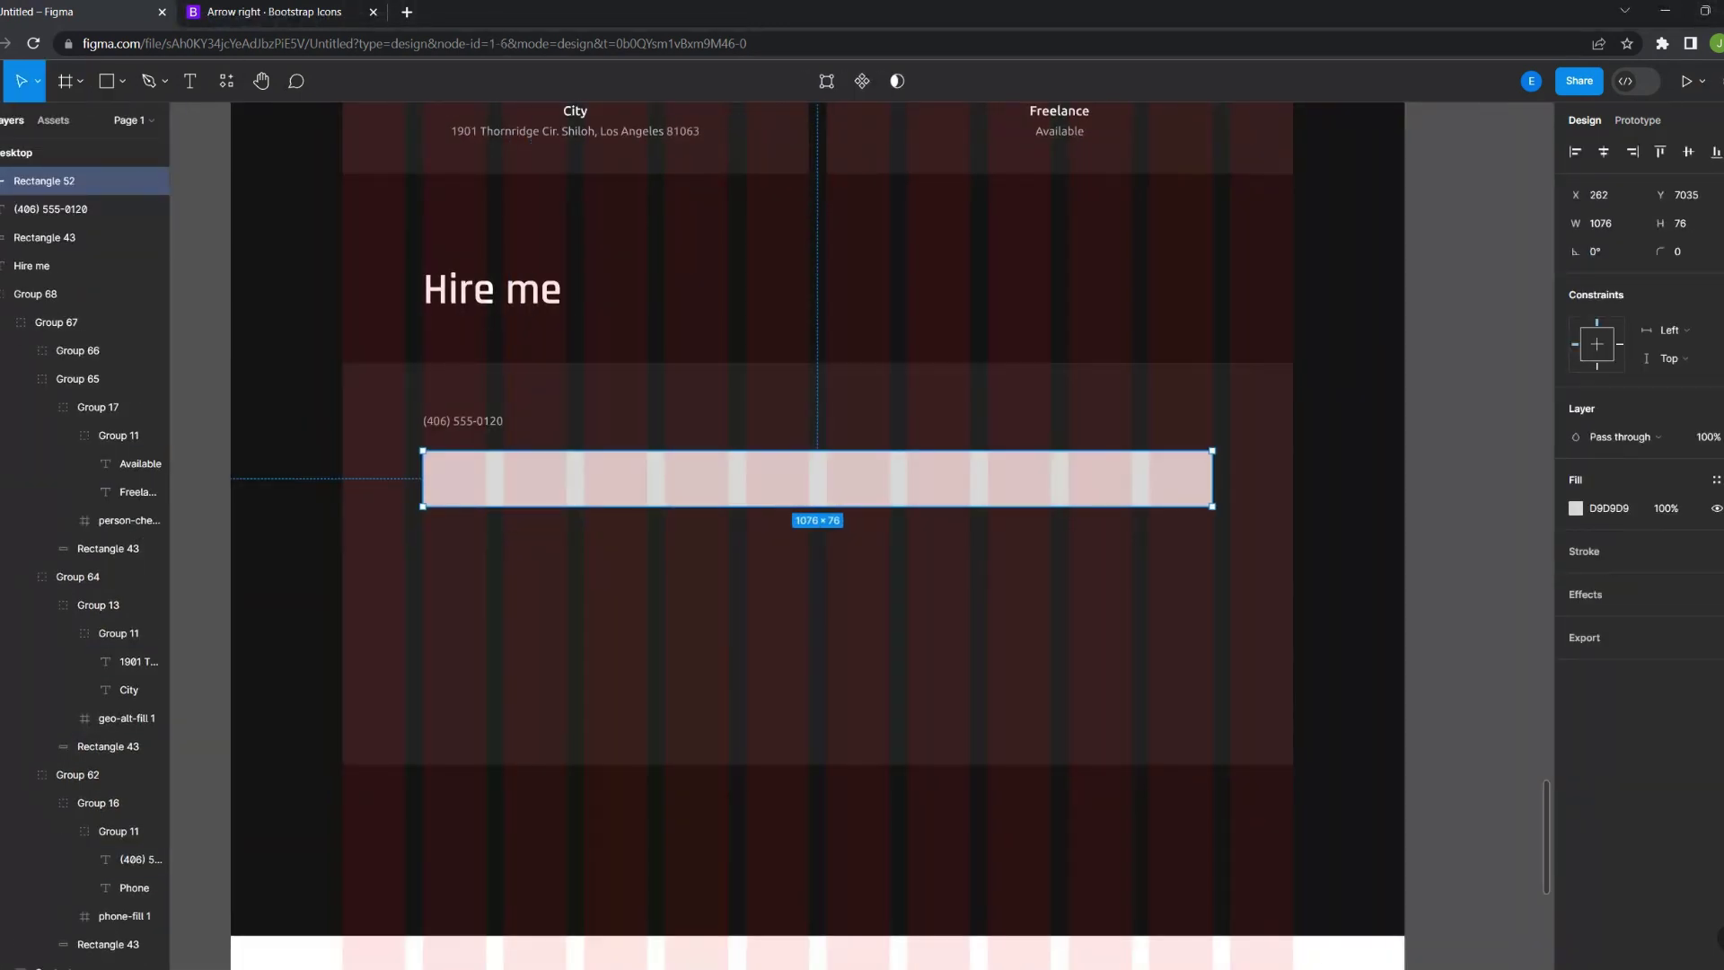
left_click(54, 208)
key("shift+2")
type("Name")
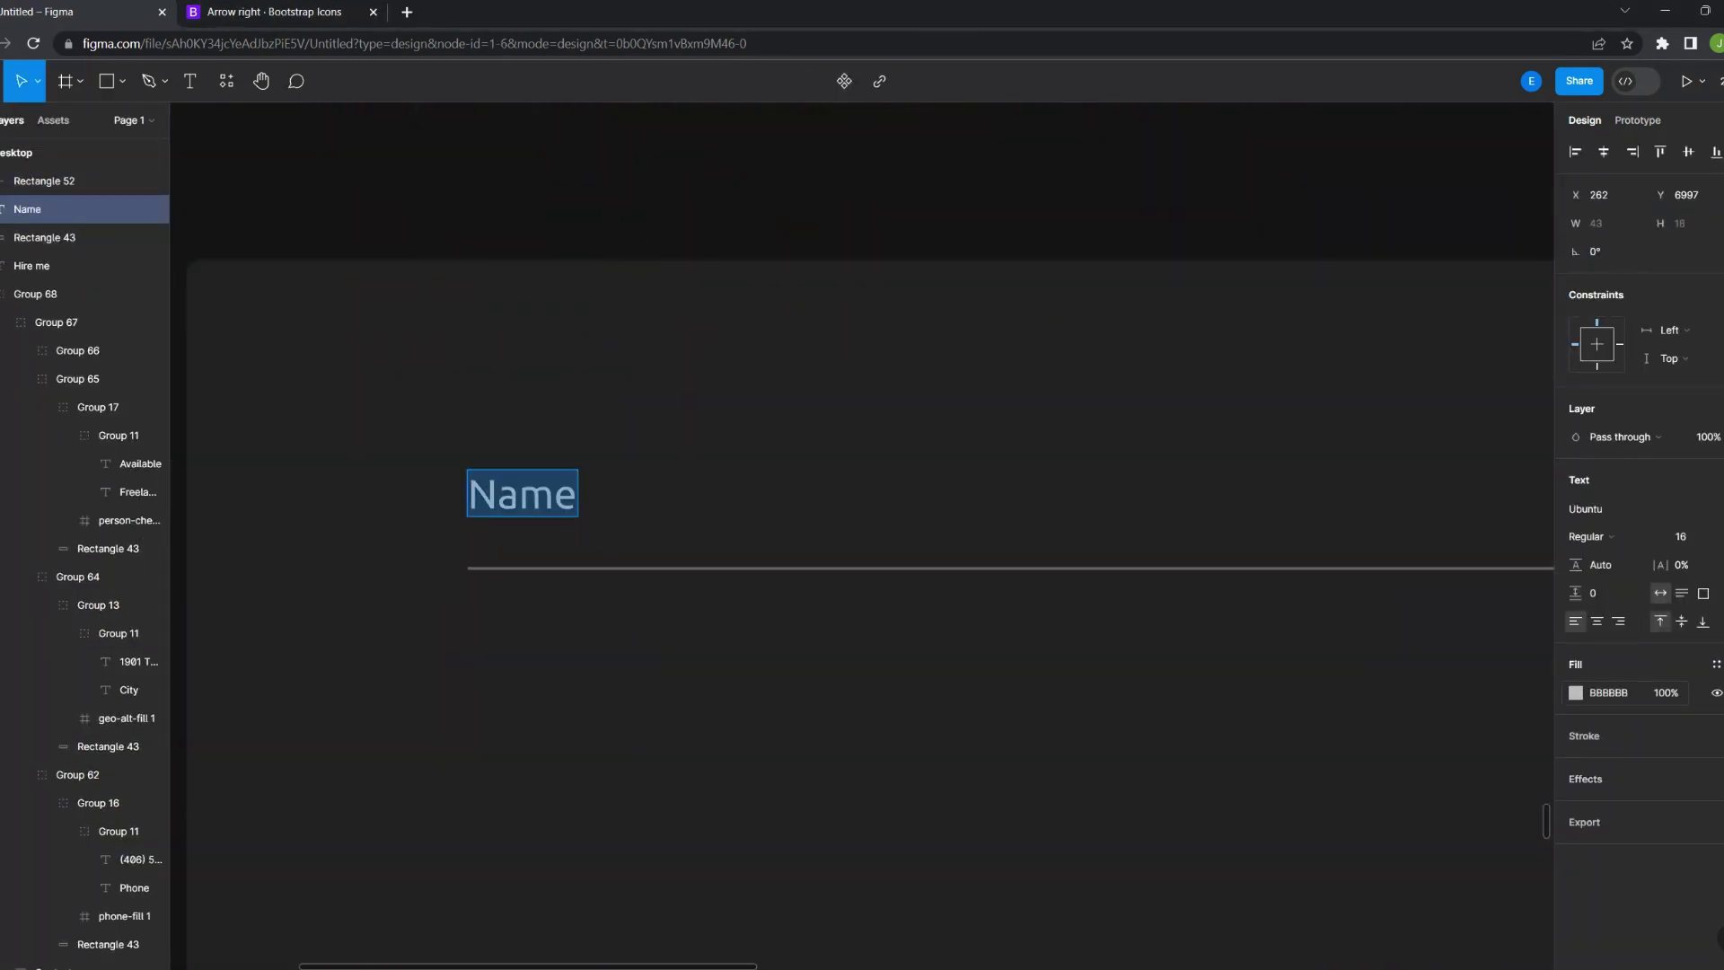
left_click(1576, 693)
left_click(1383, 879)
key("Escape")
Group the Name field, duplicate it twice, and relabel the copies
scroll(469, 517, "down", 5)
key("ctrl+g")
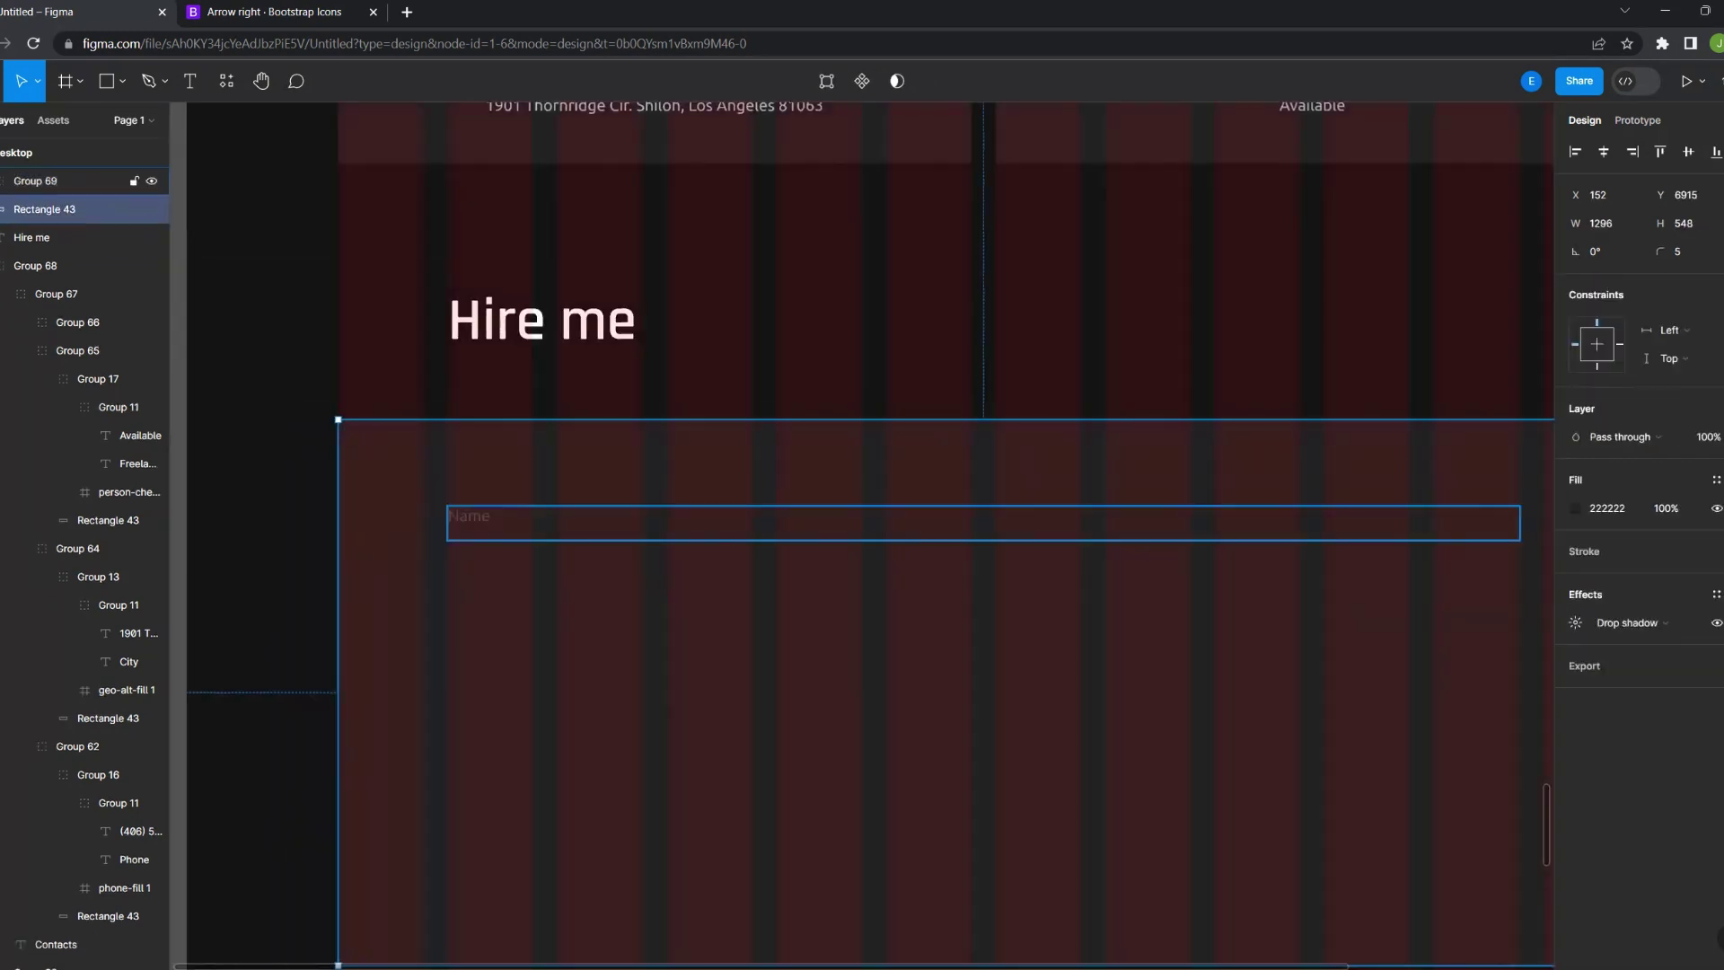
key("ctrl+d")
scroll(469, 516, "down", 1)
key("ctrl+d")
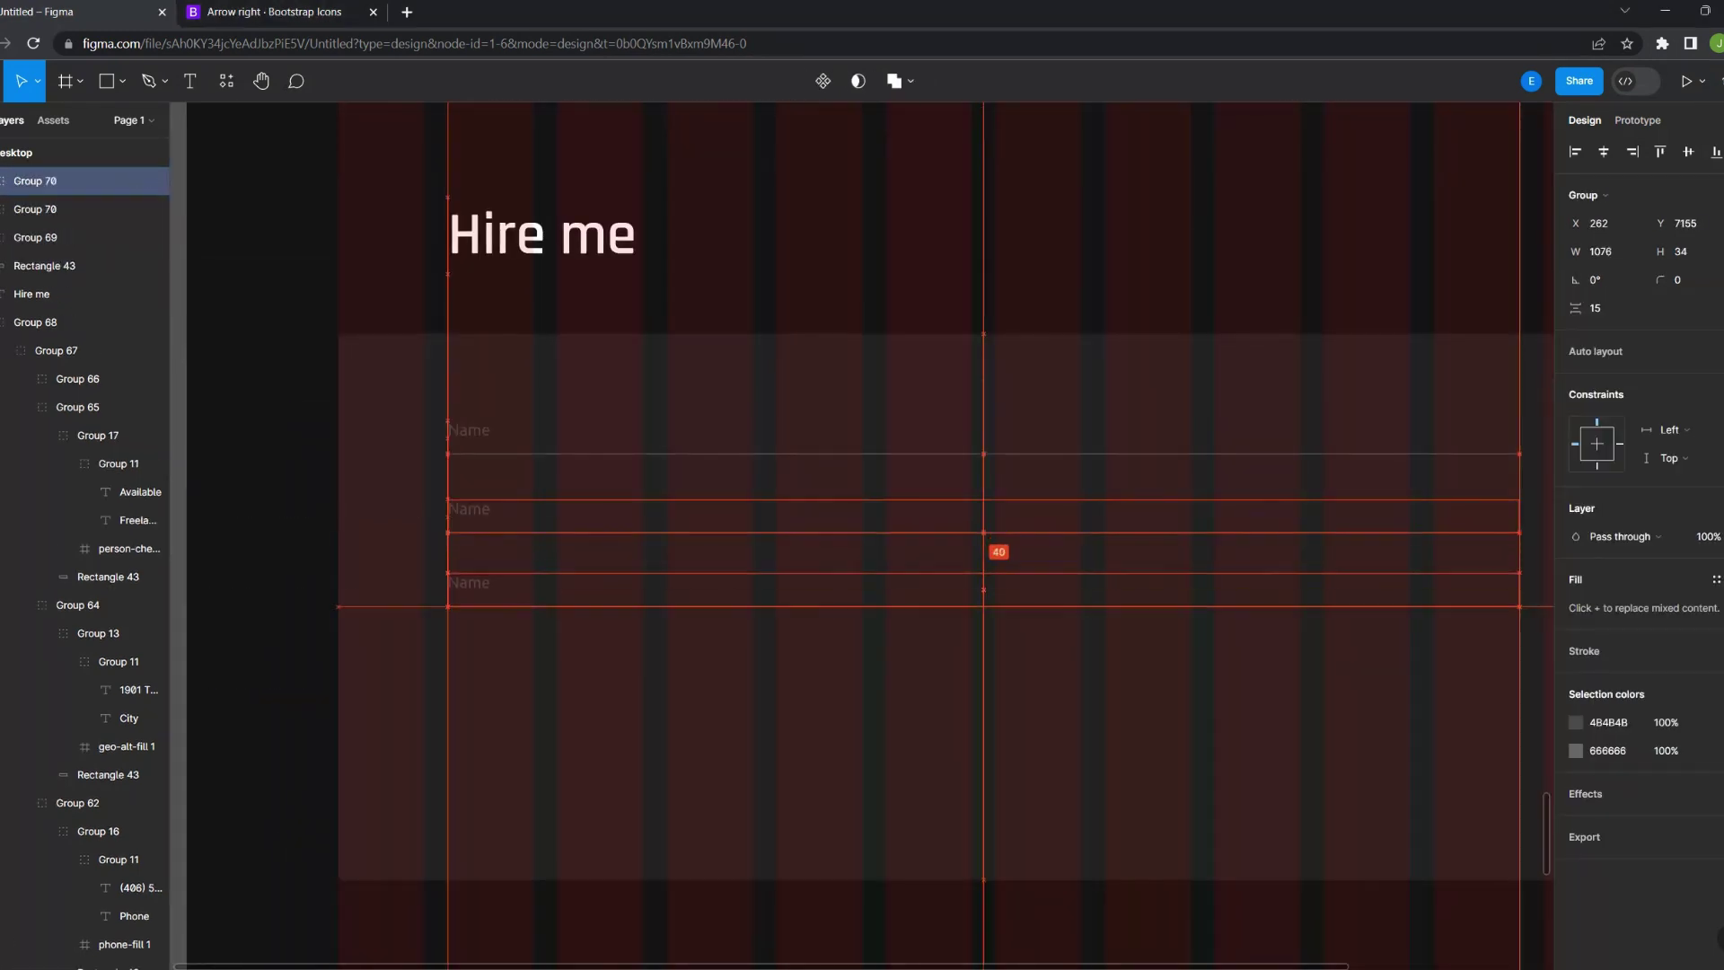
double_click(467, 508)
type("y")
key("Tab")
type("Messag")
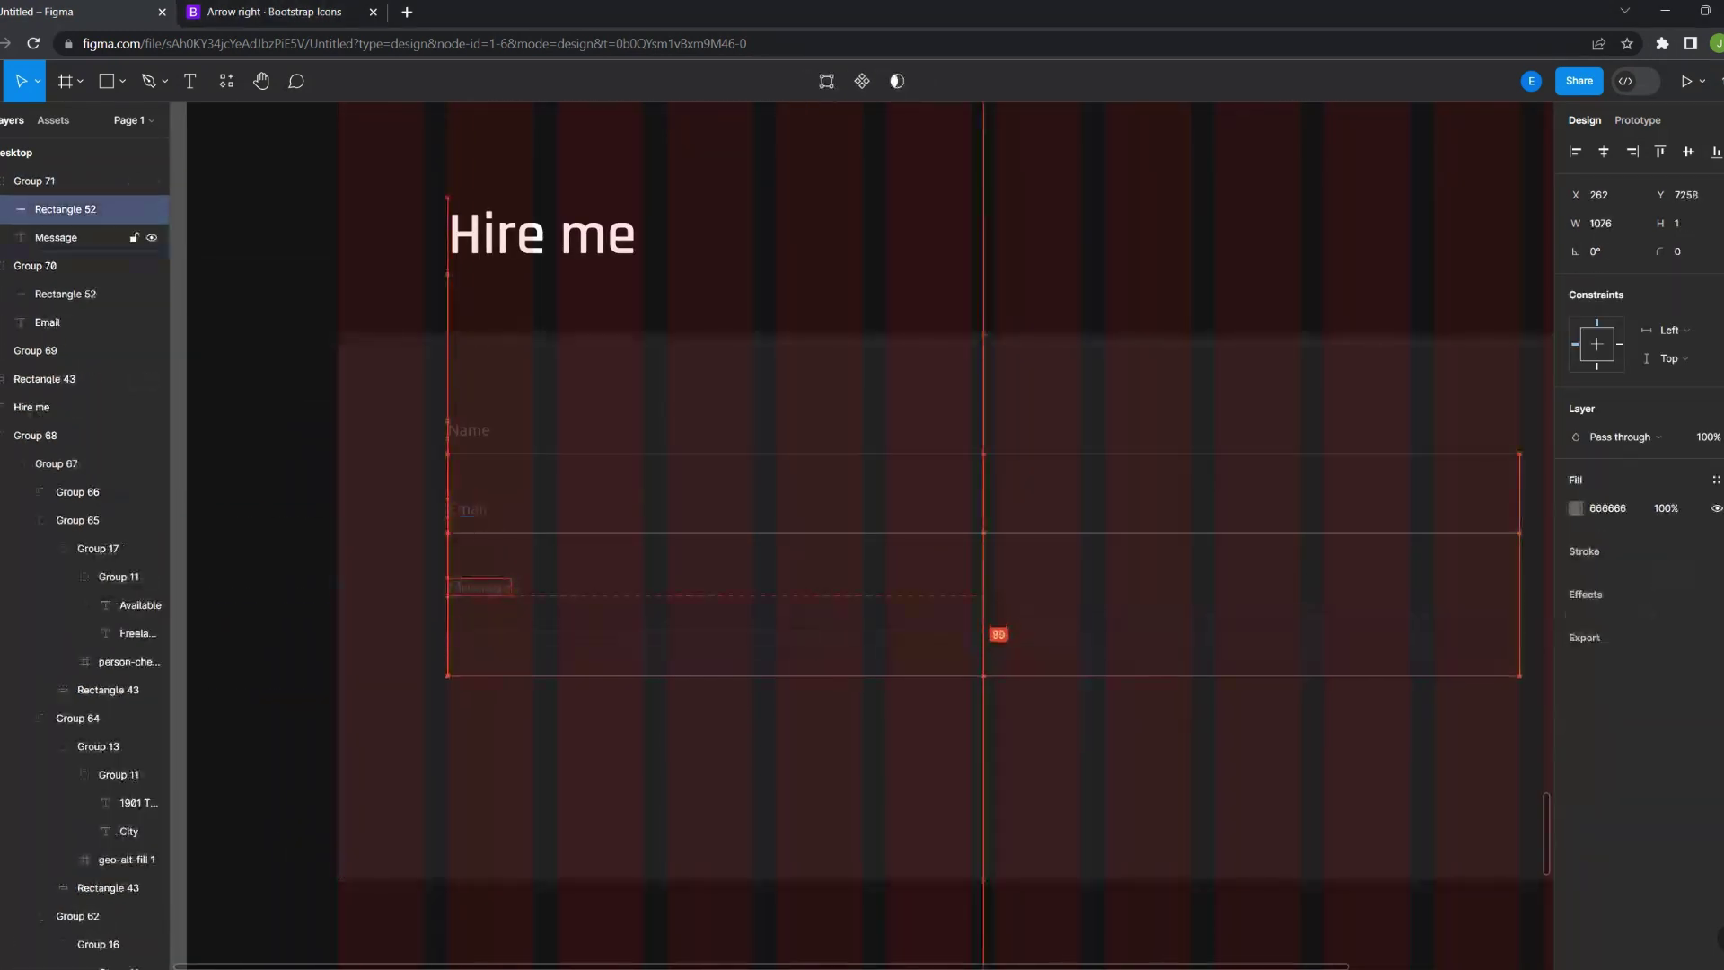
Review the form card and select the large dark background rectangle
scroll(862, 539, "down", 5)
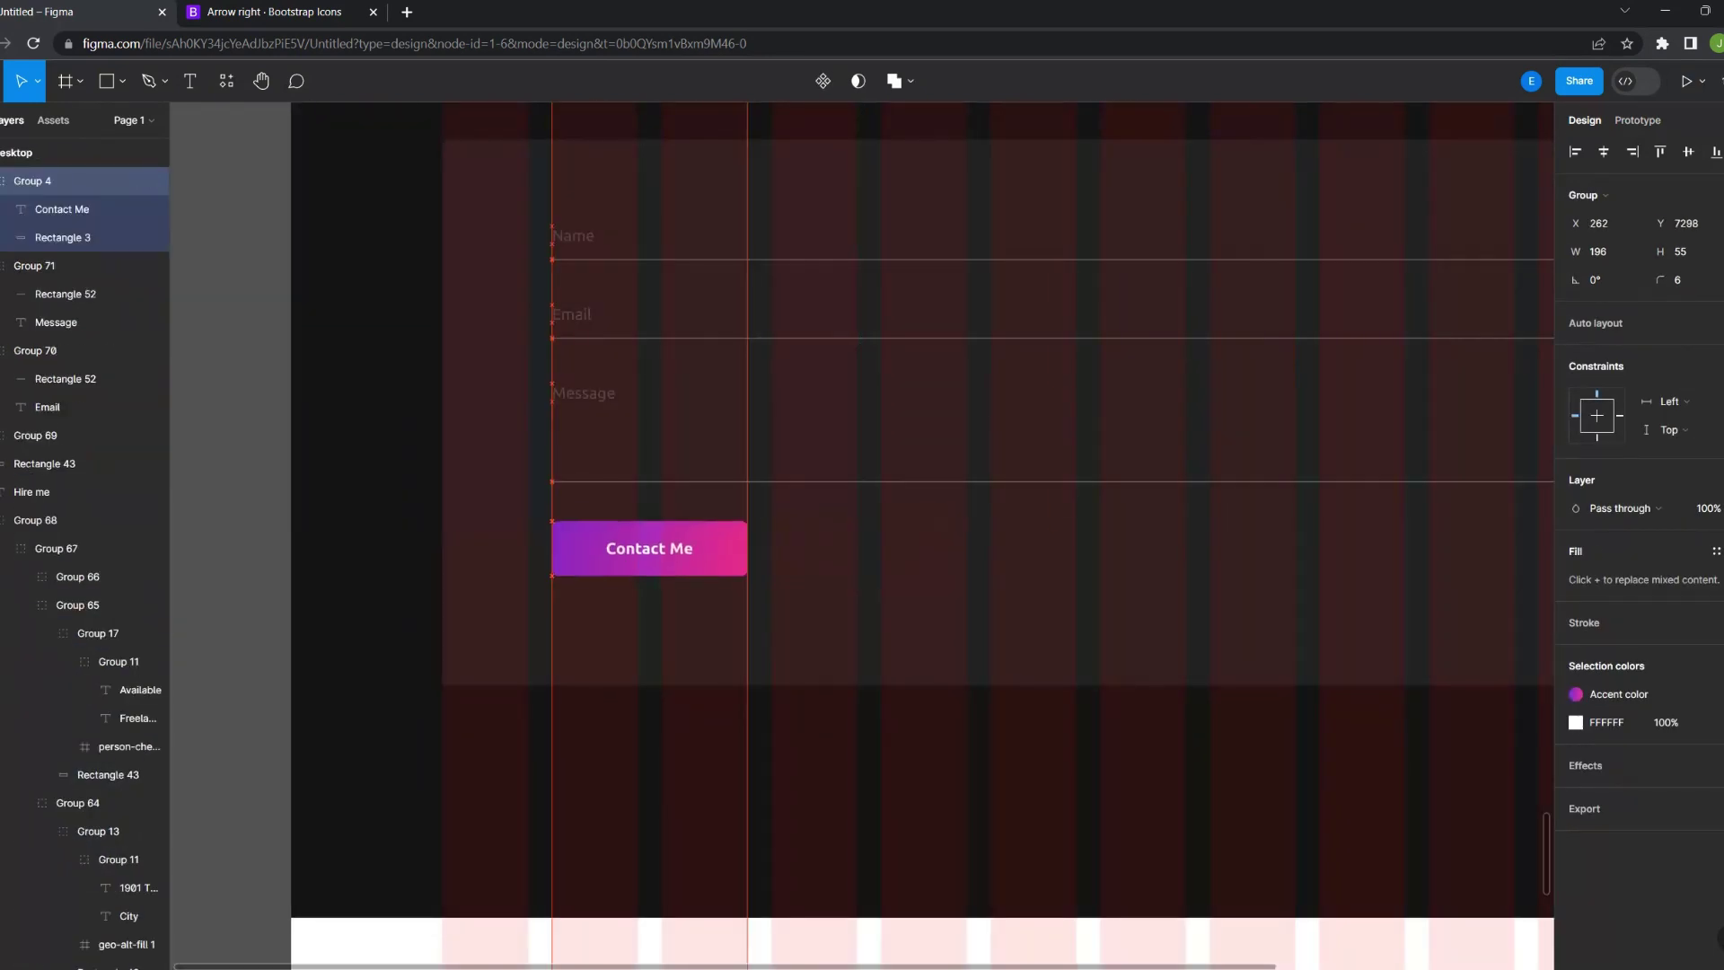
scroll(862, 539, "down", 5)
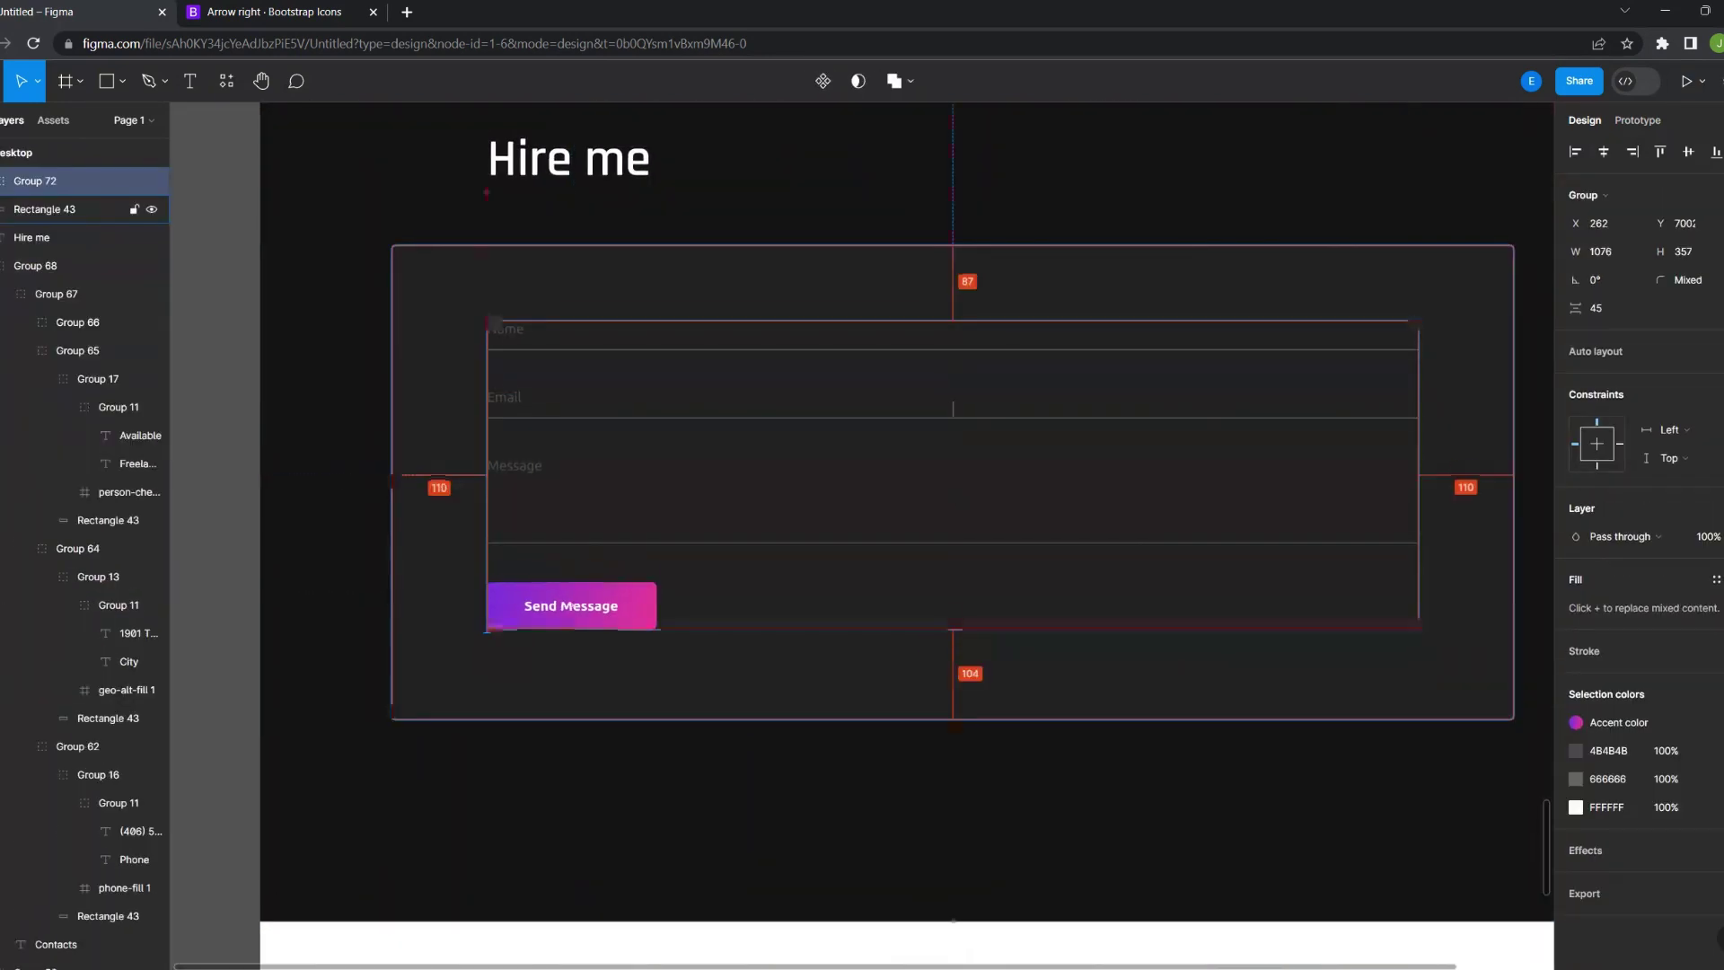
left_click(867, 620)
scroll(868, 619, "up", 5)
scroll(868, 620, "down", 5)
left_click(1348, 629)
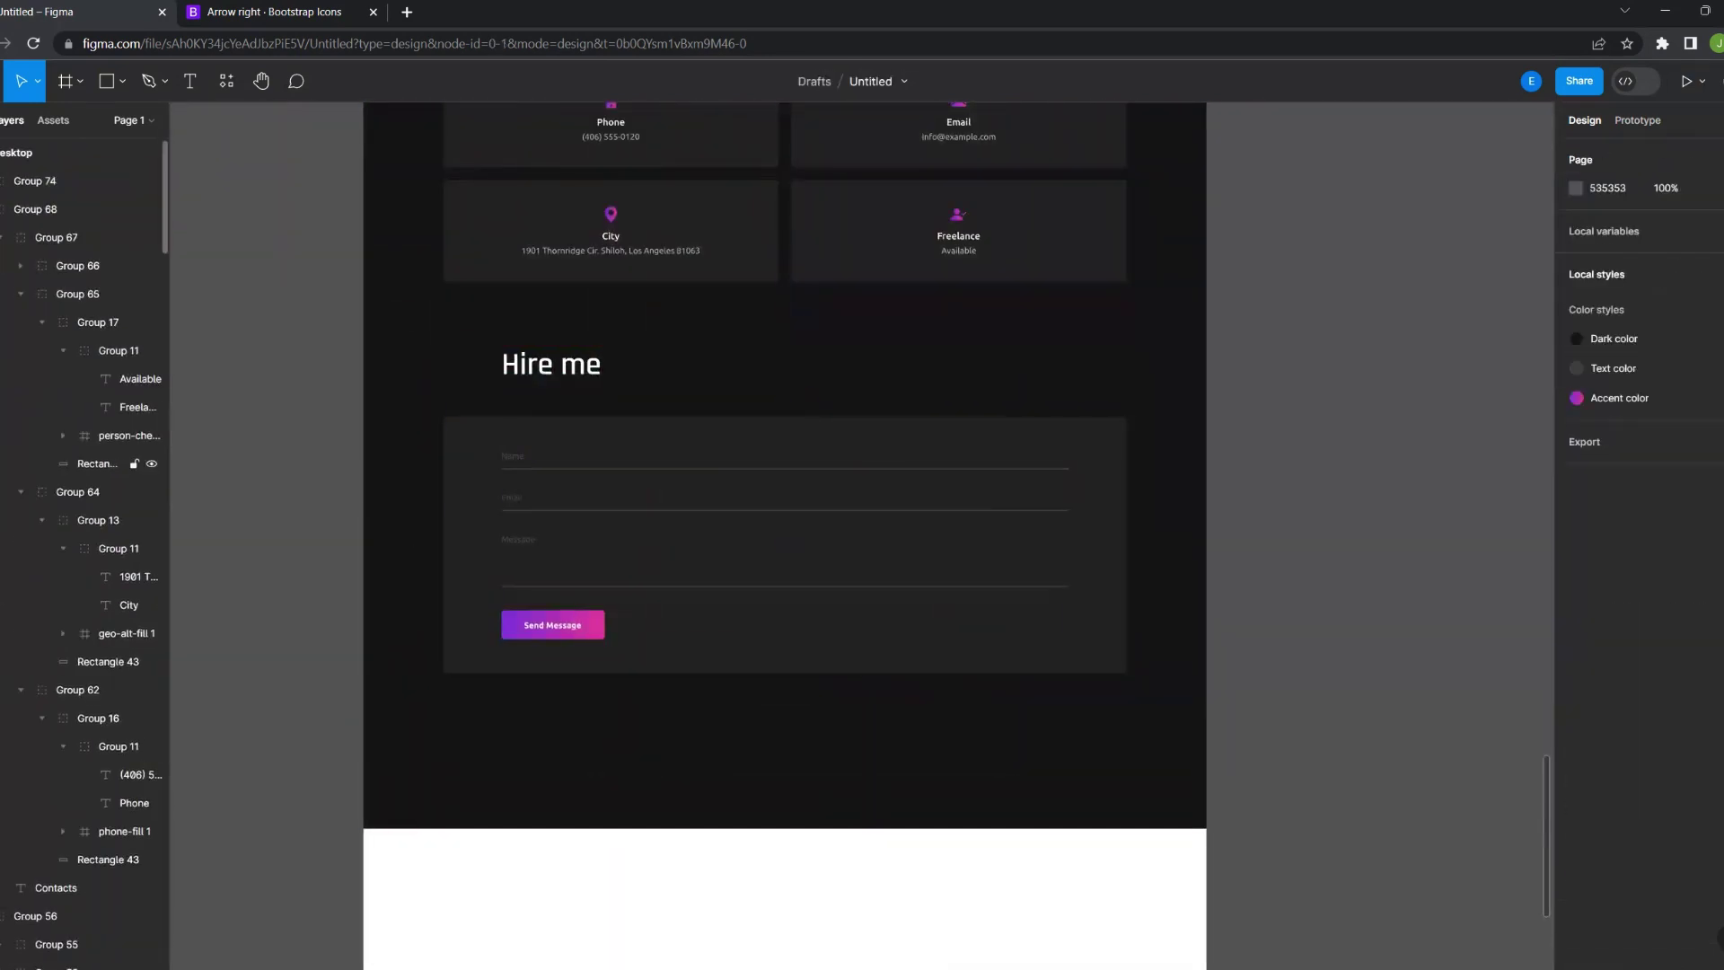
left_click(773, 718)
Inspect the page end, selecting the purple glow ellipse and the Message label
scroll(767, 789, "up", 5)
scroll(863, 539, "down", 5)
key("Escape")
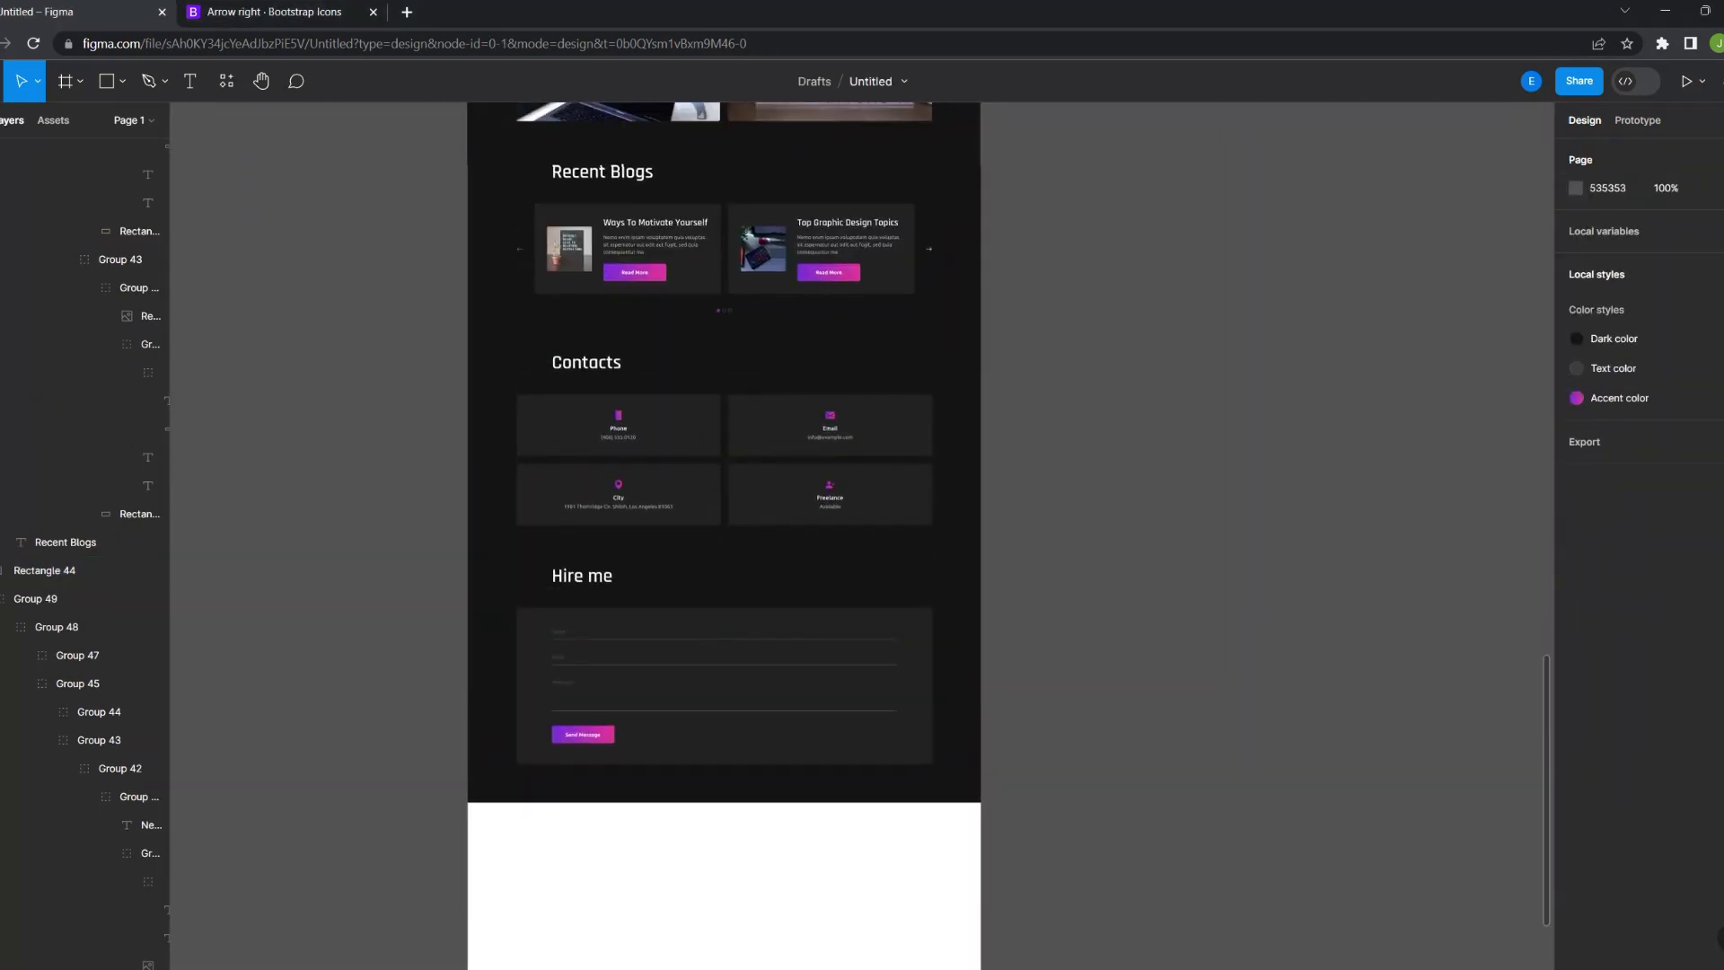
scroll(862, 538, "down", 5)
scroll(924, 602, "up", 3)
left_click(924, 602)
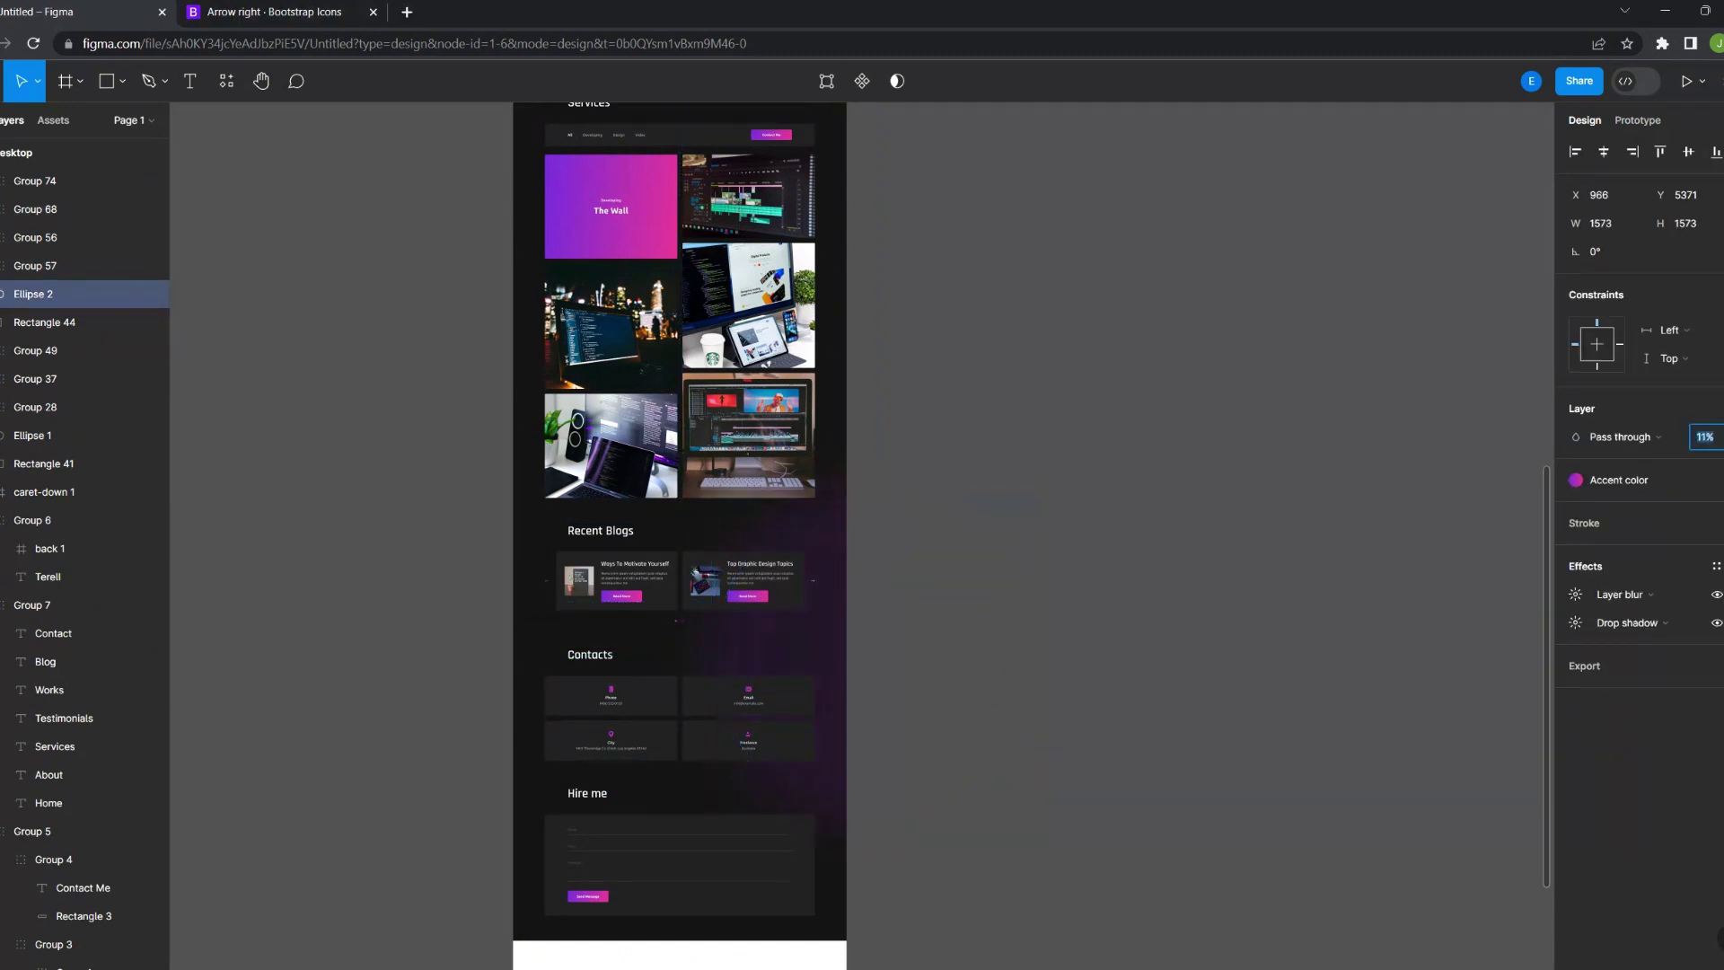
scroll(832, 579, "down", 5)
scroll(832, 580, "up", 5)
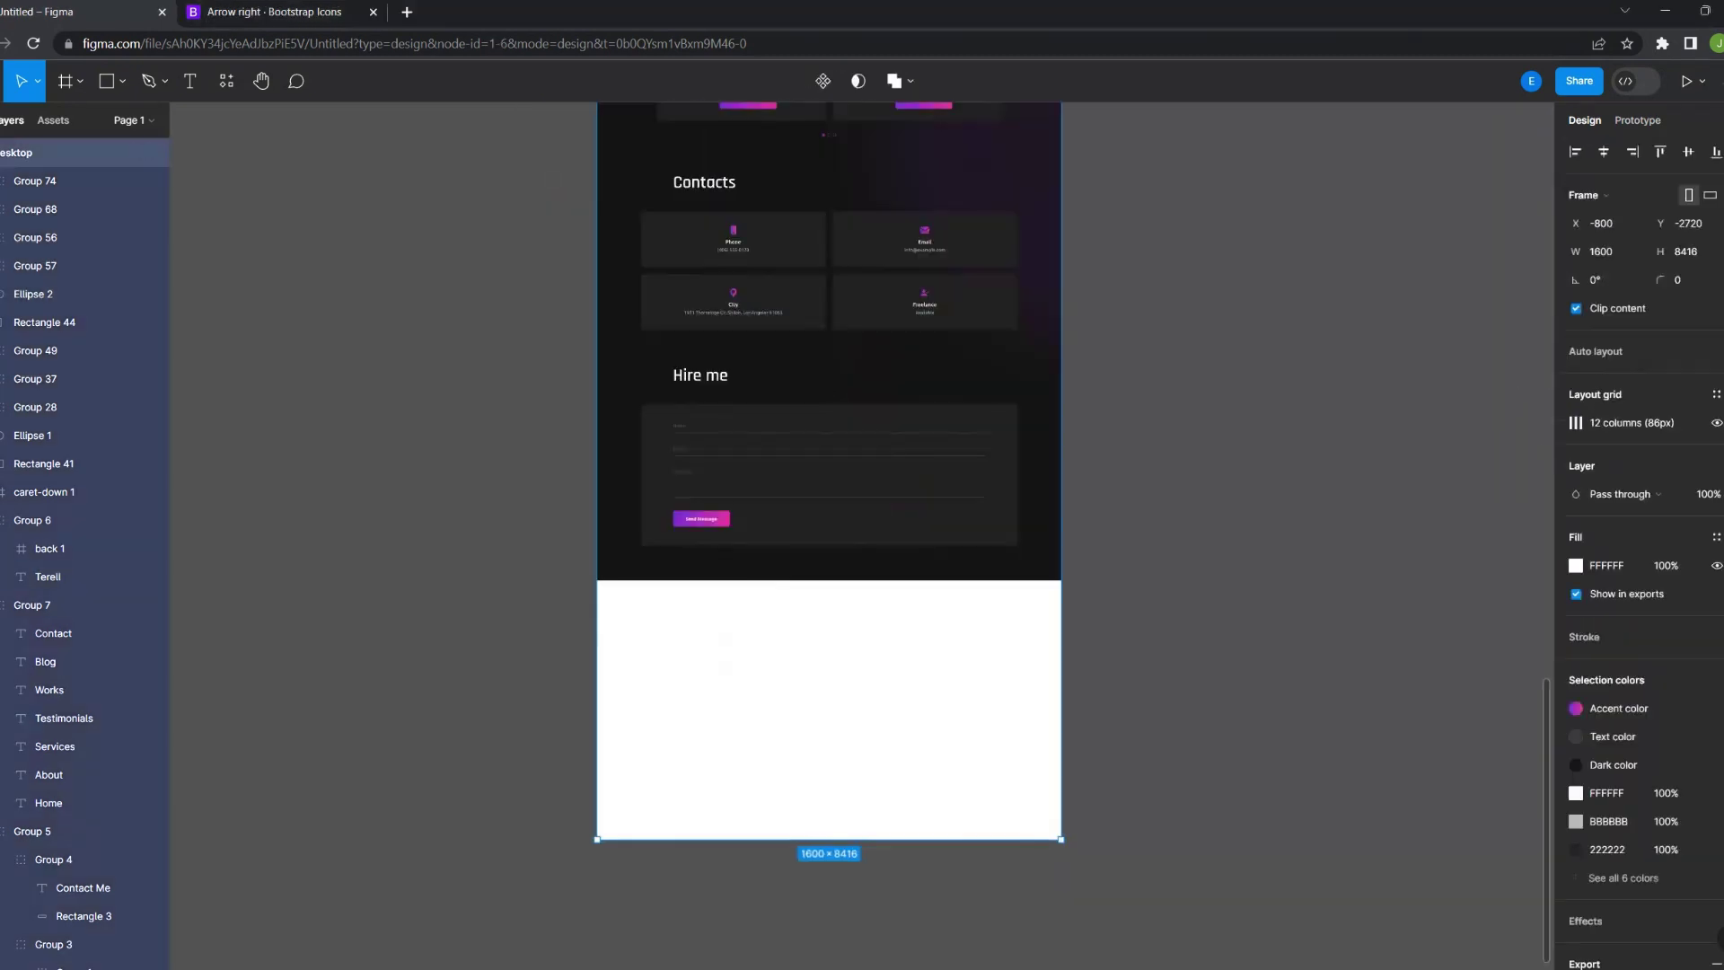
scroll(831, 579, "up", 5)
left_click(831, 579)
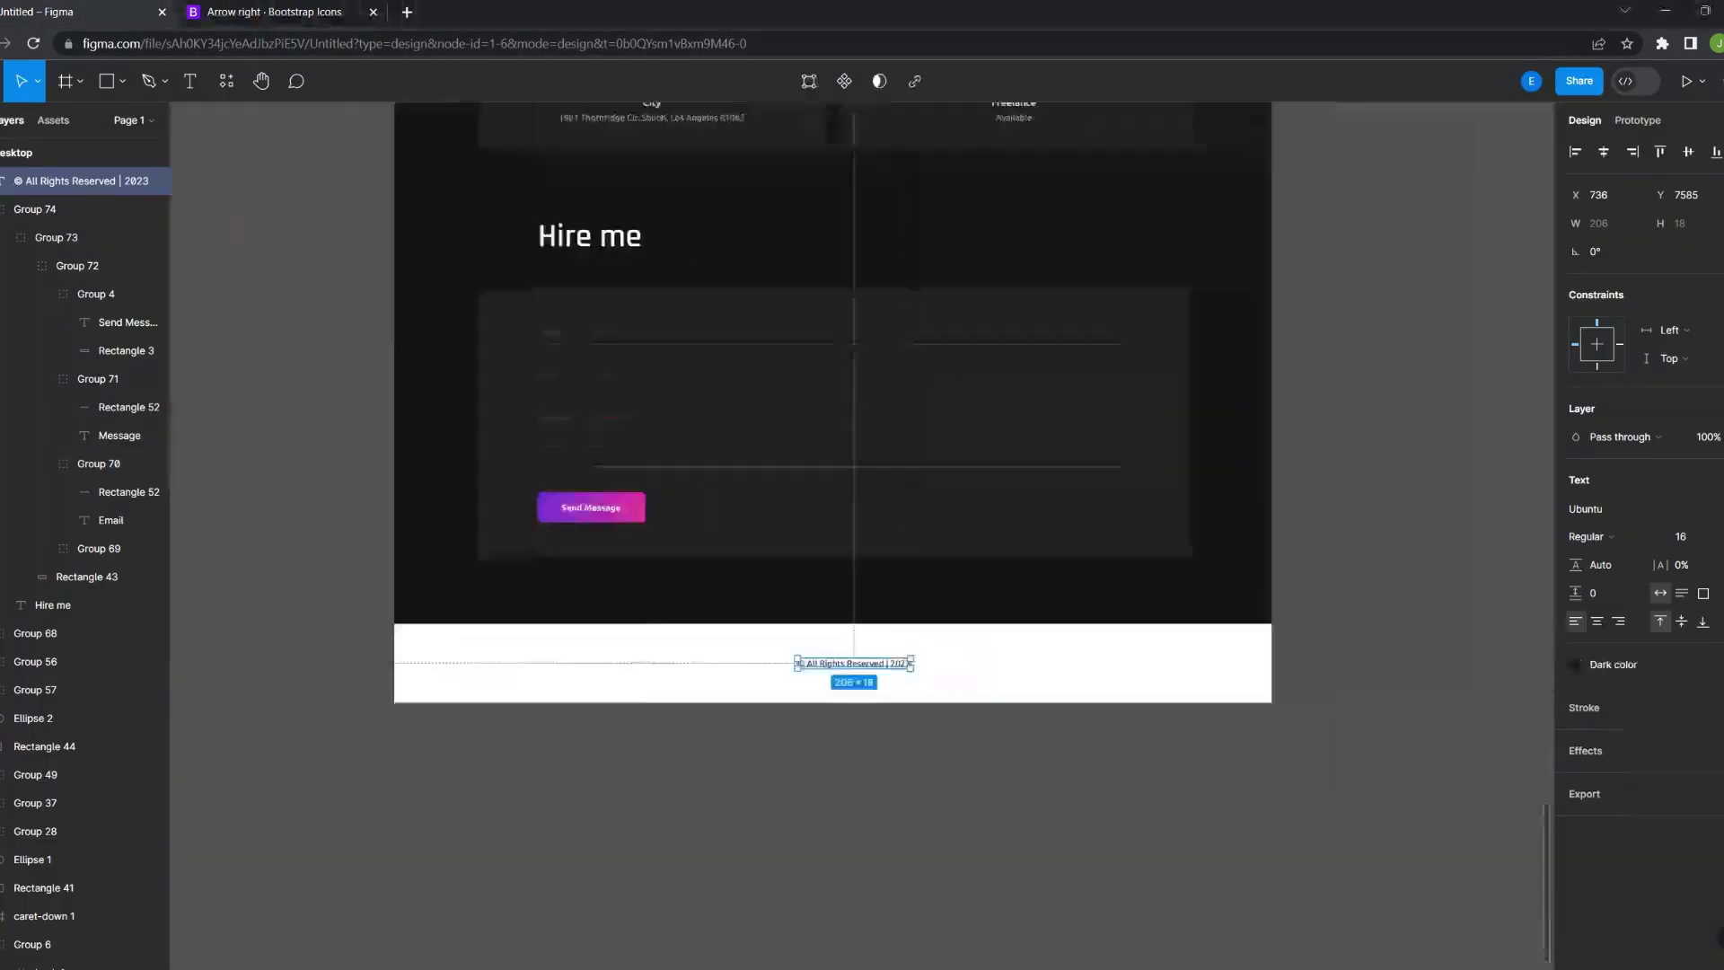
Clear the selection and hide the interface panels to preview the finished design
key("Escape")
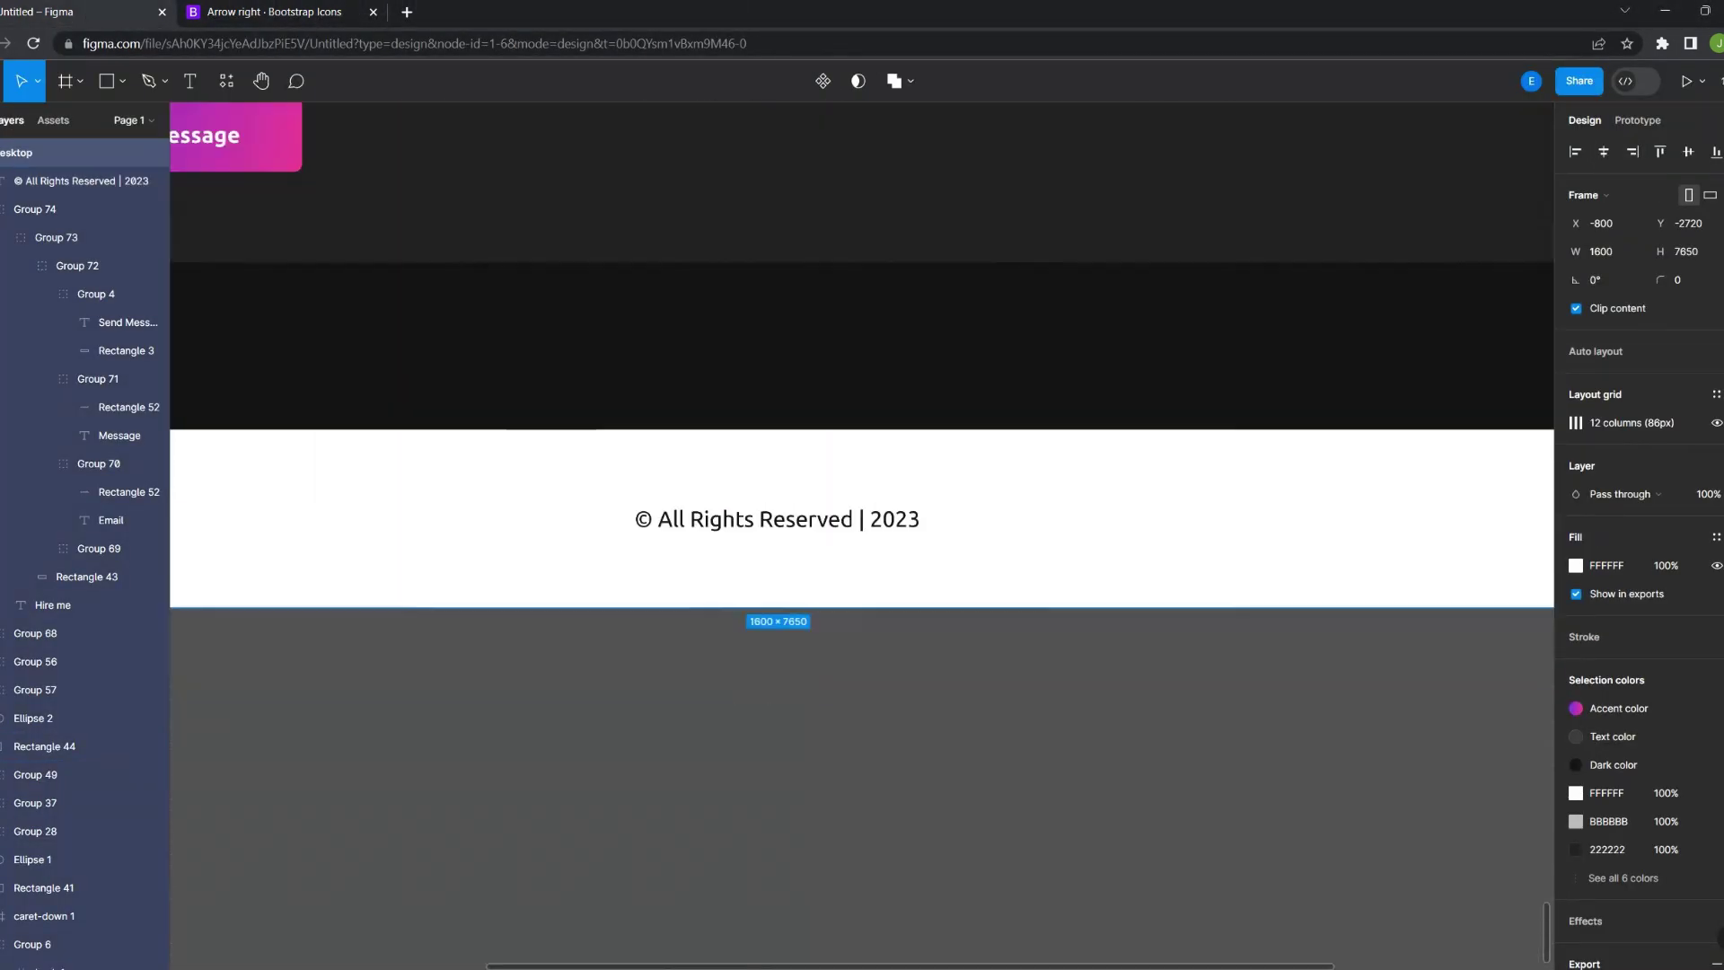
key("Escape")
key("ctrl+backslash")
scroll(875, 125, "up", 10)
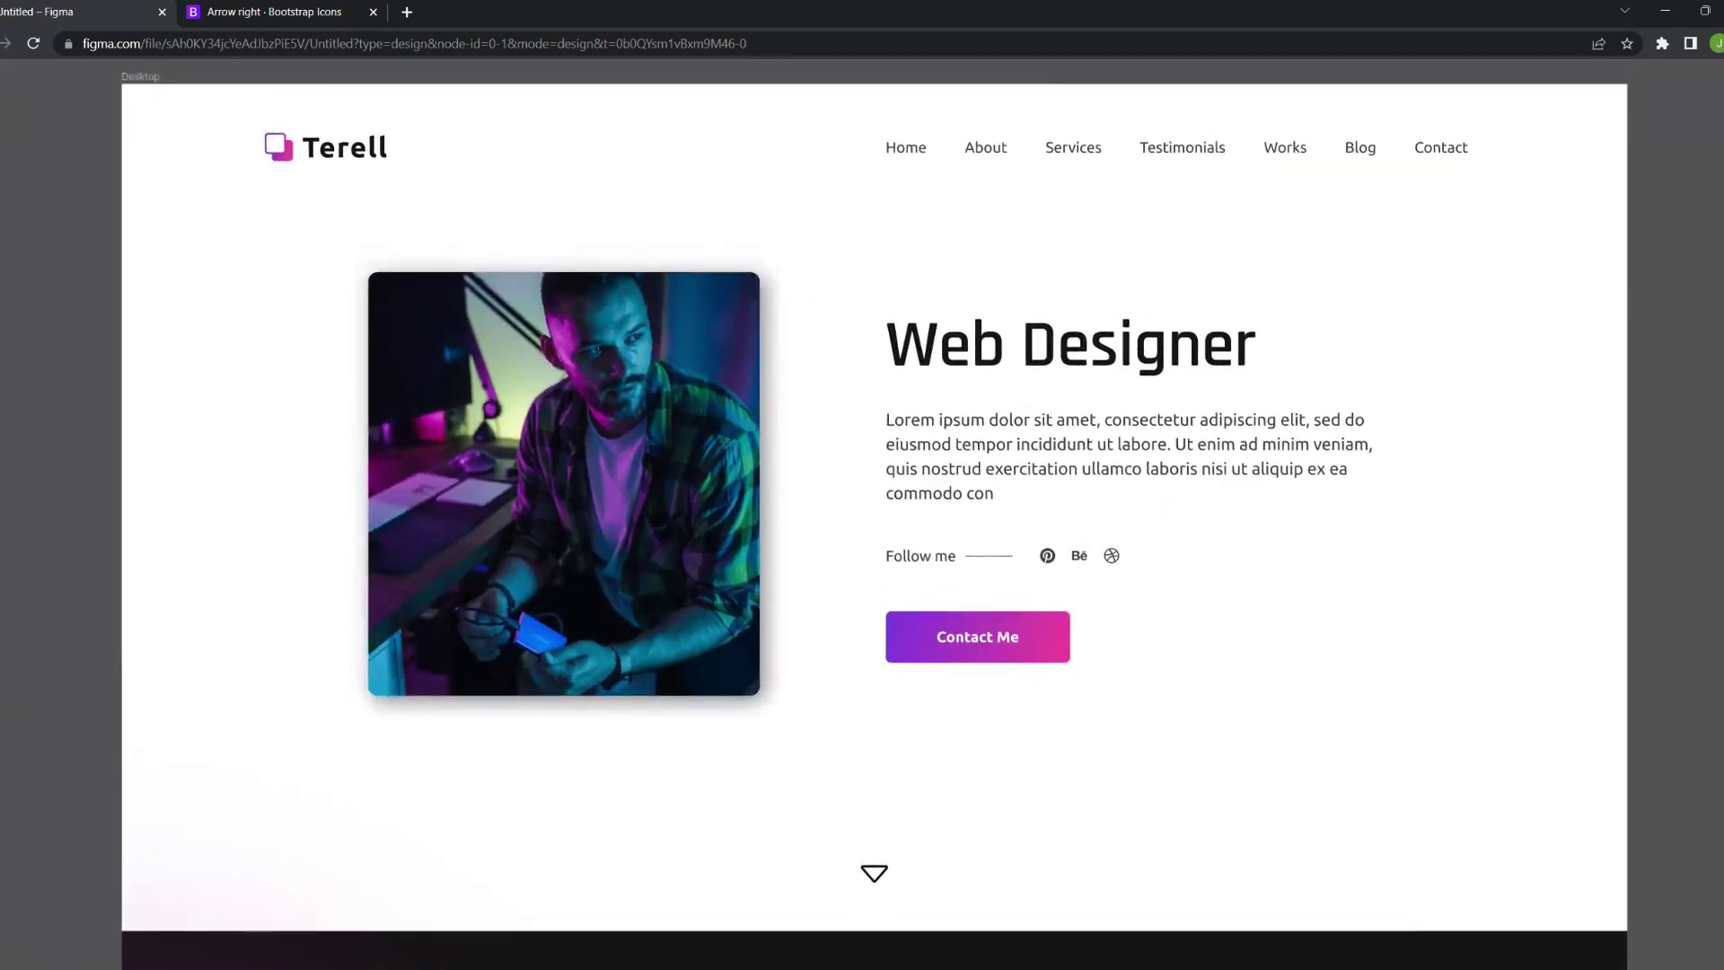
scroll(876, 503, "down", 2)
scroll(875, 502, "down", 3)
scroll(876, 503, "down", 3)
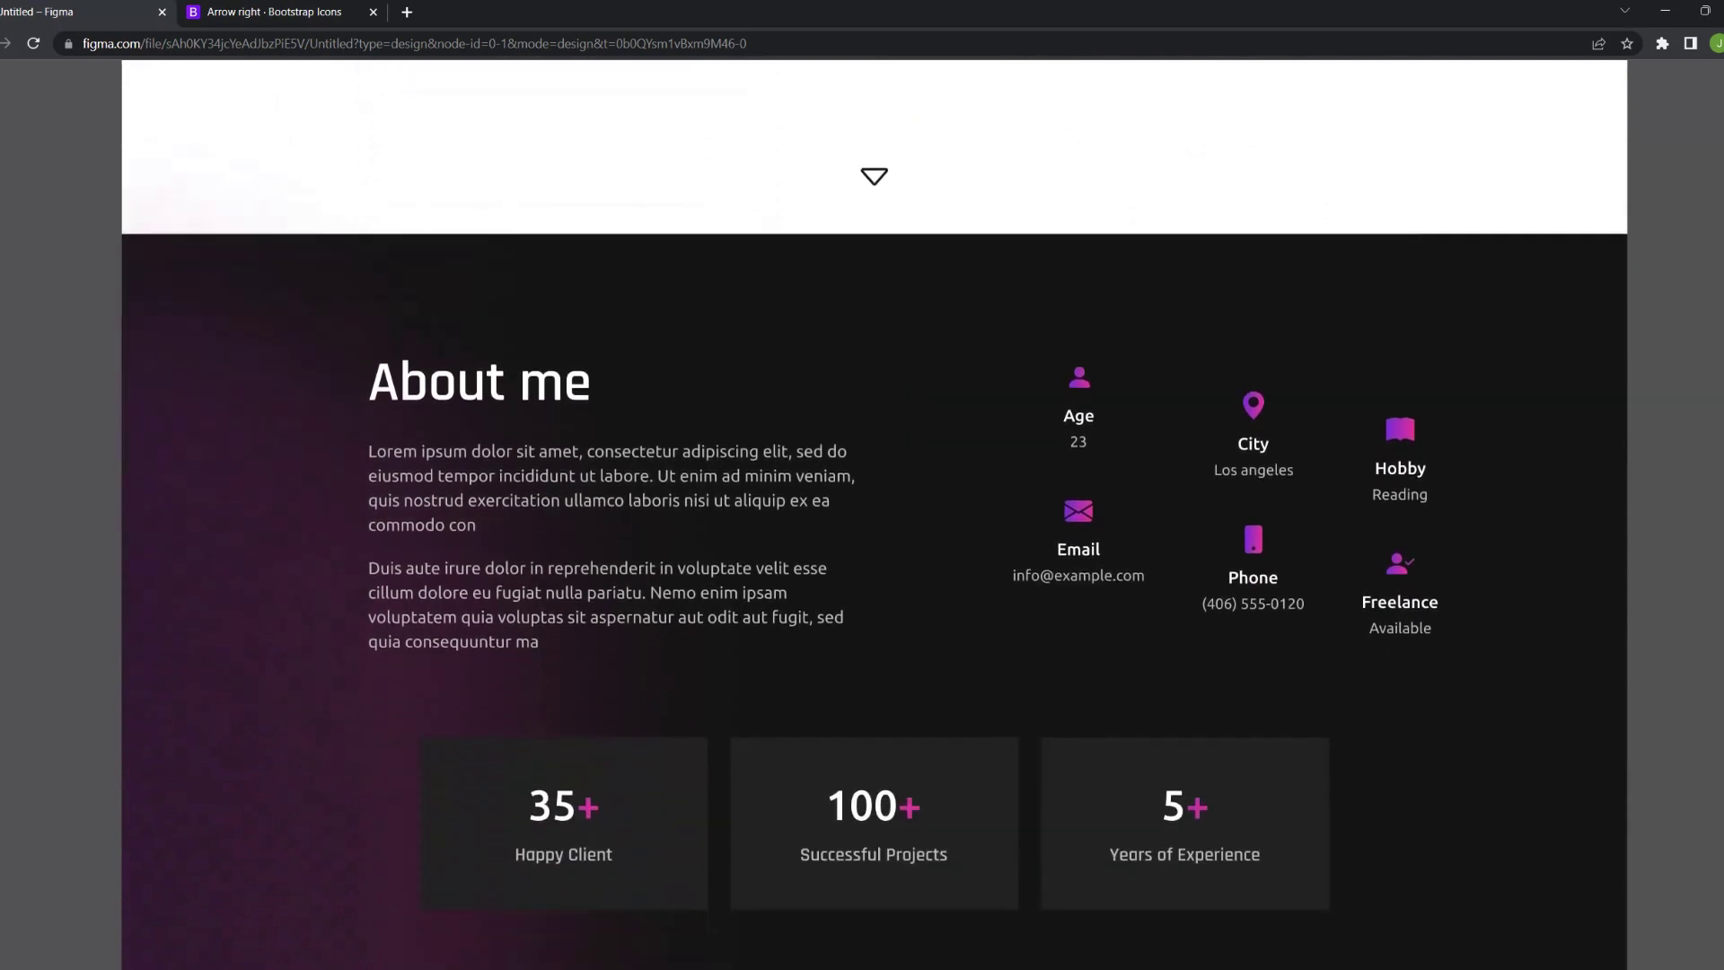
scroll(875, 502, "down", 4)
scroll(876, 503, "down", 5)
scroll(876, 503, "down", 6)
scroll(876, 503, "down", 4)
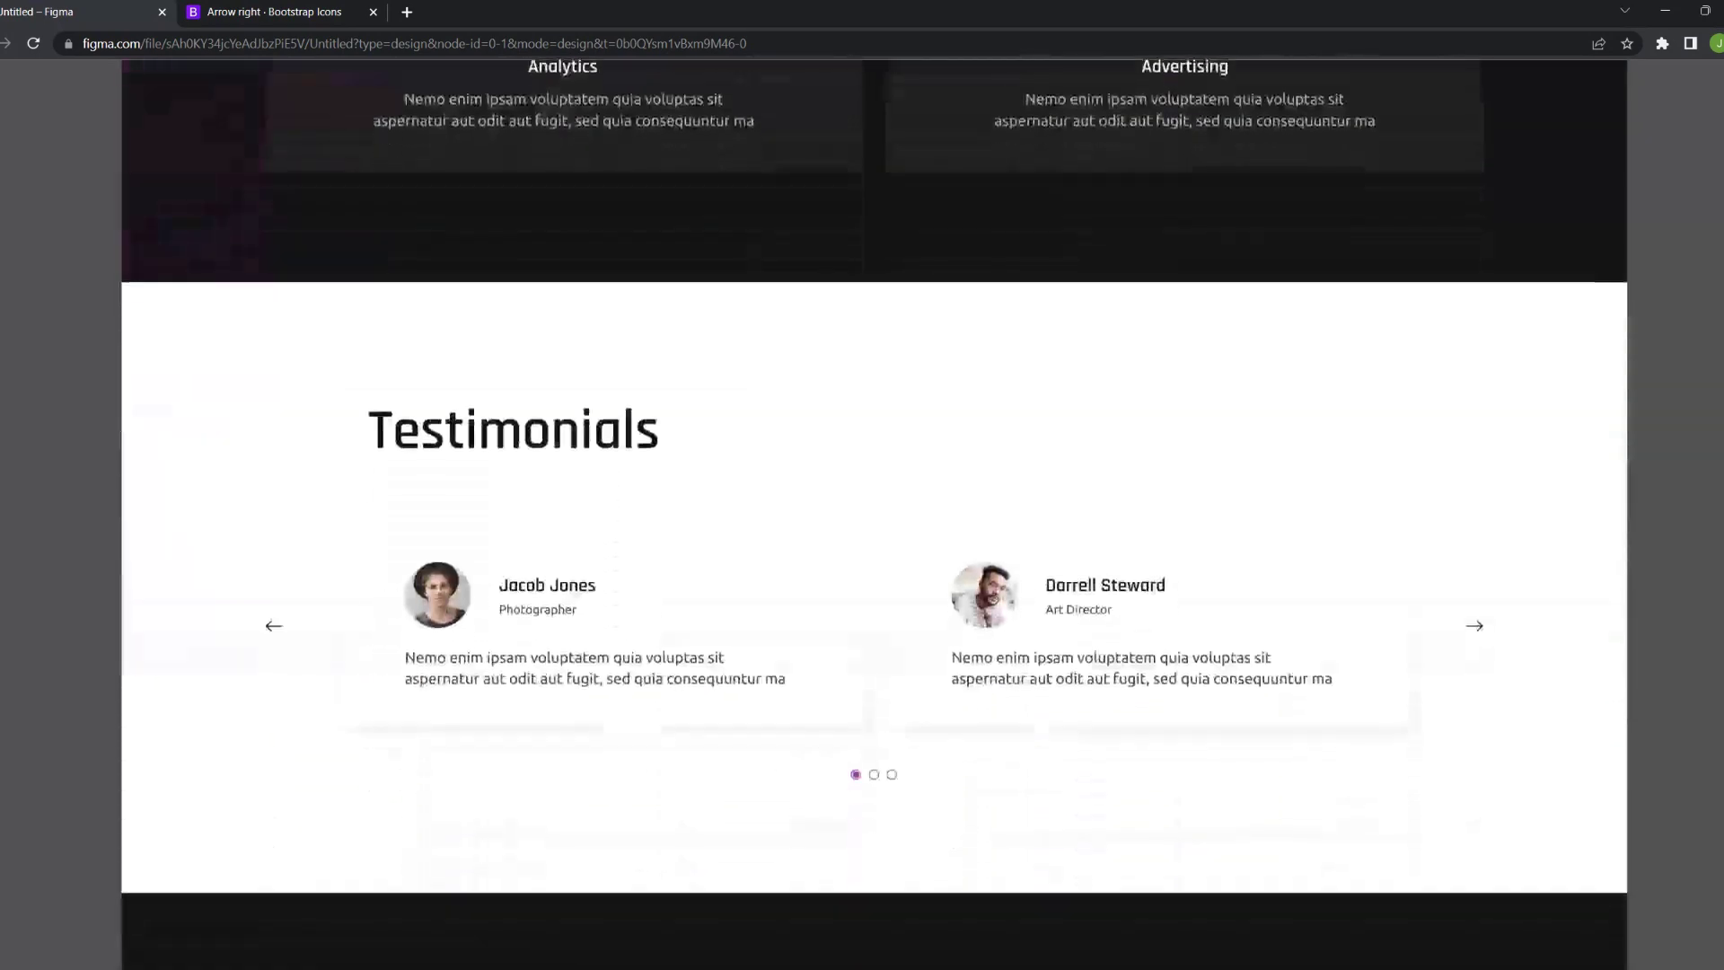
scroll(875, 503, "down", 4)
scroll(876, 503, "down", 4)
scroll(876, 502, "down", 3)
scroll(876, 503, "down", 5)
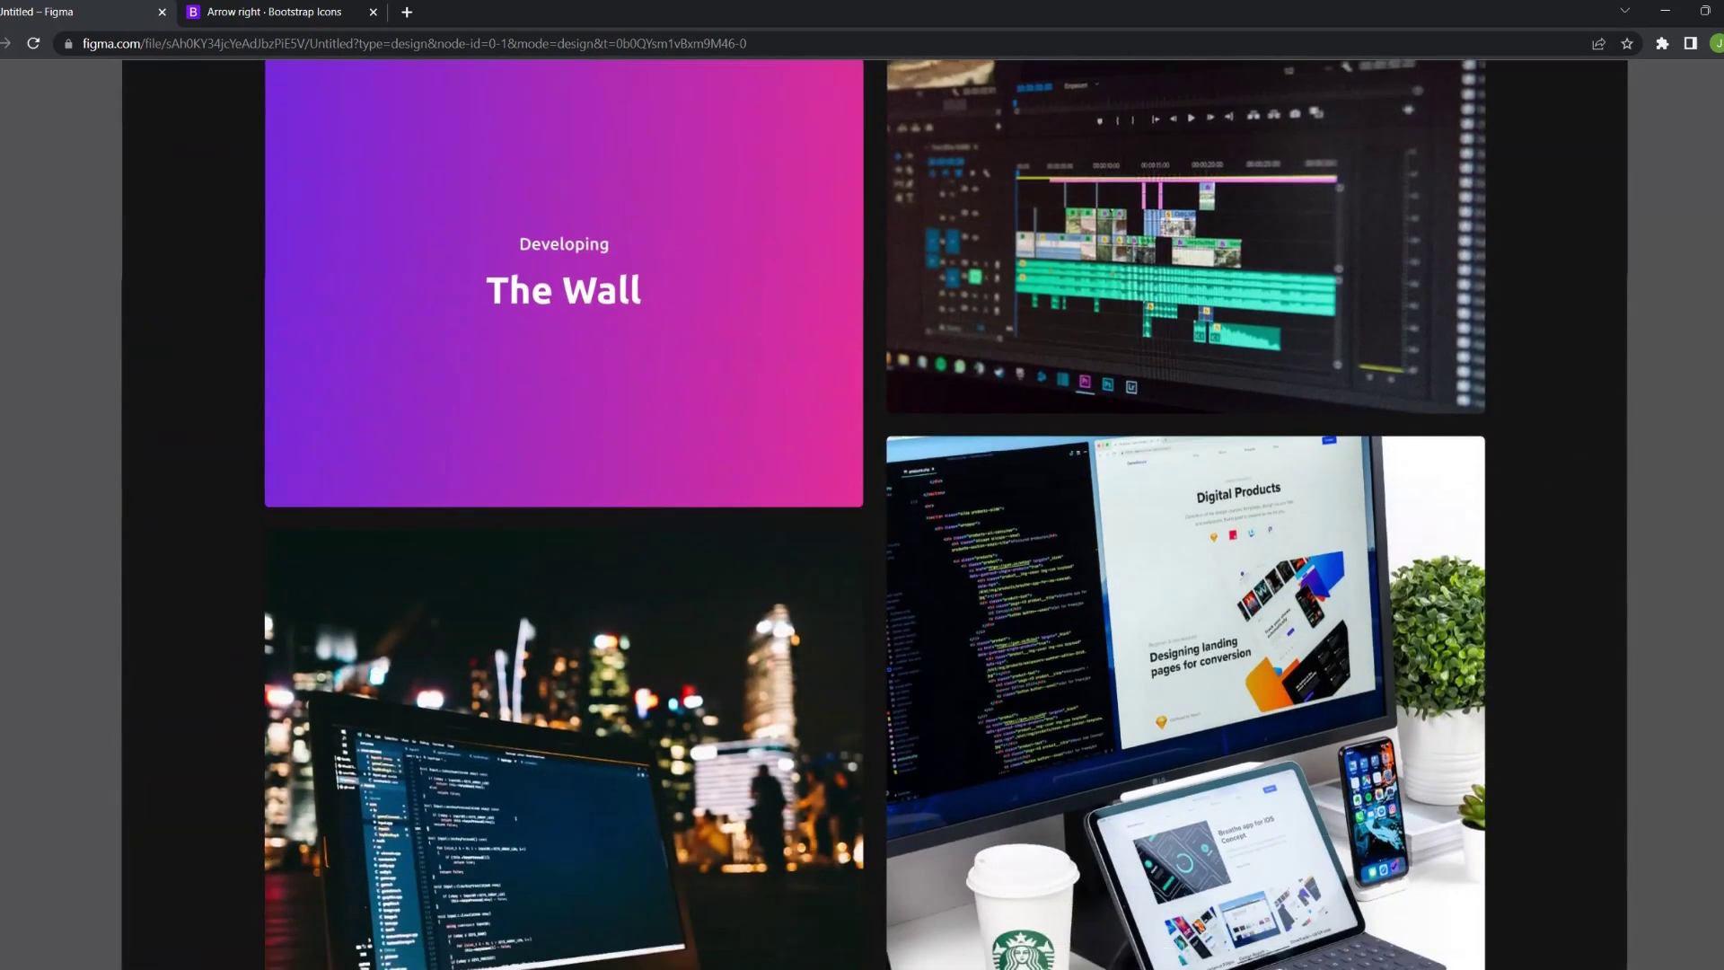
scroll(876, 503, "down", 5)
scroll(876, 503, "down", 5)
scroll(876, 503, "down", 4)
scroll(875, 503, "down", 3)
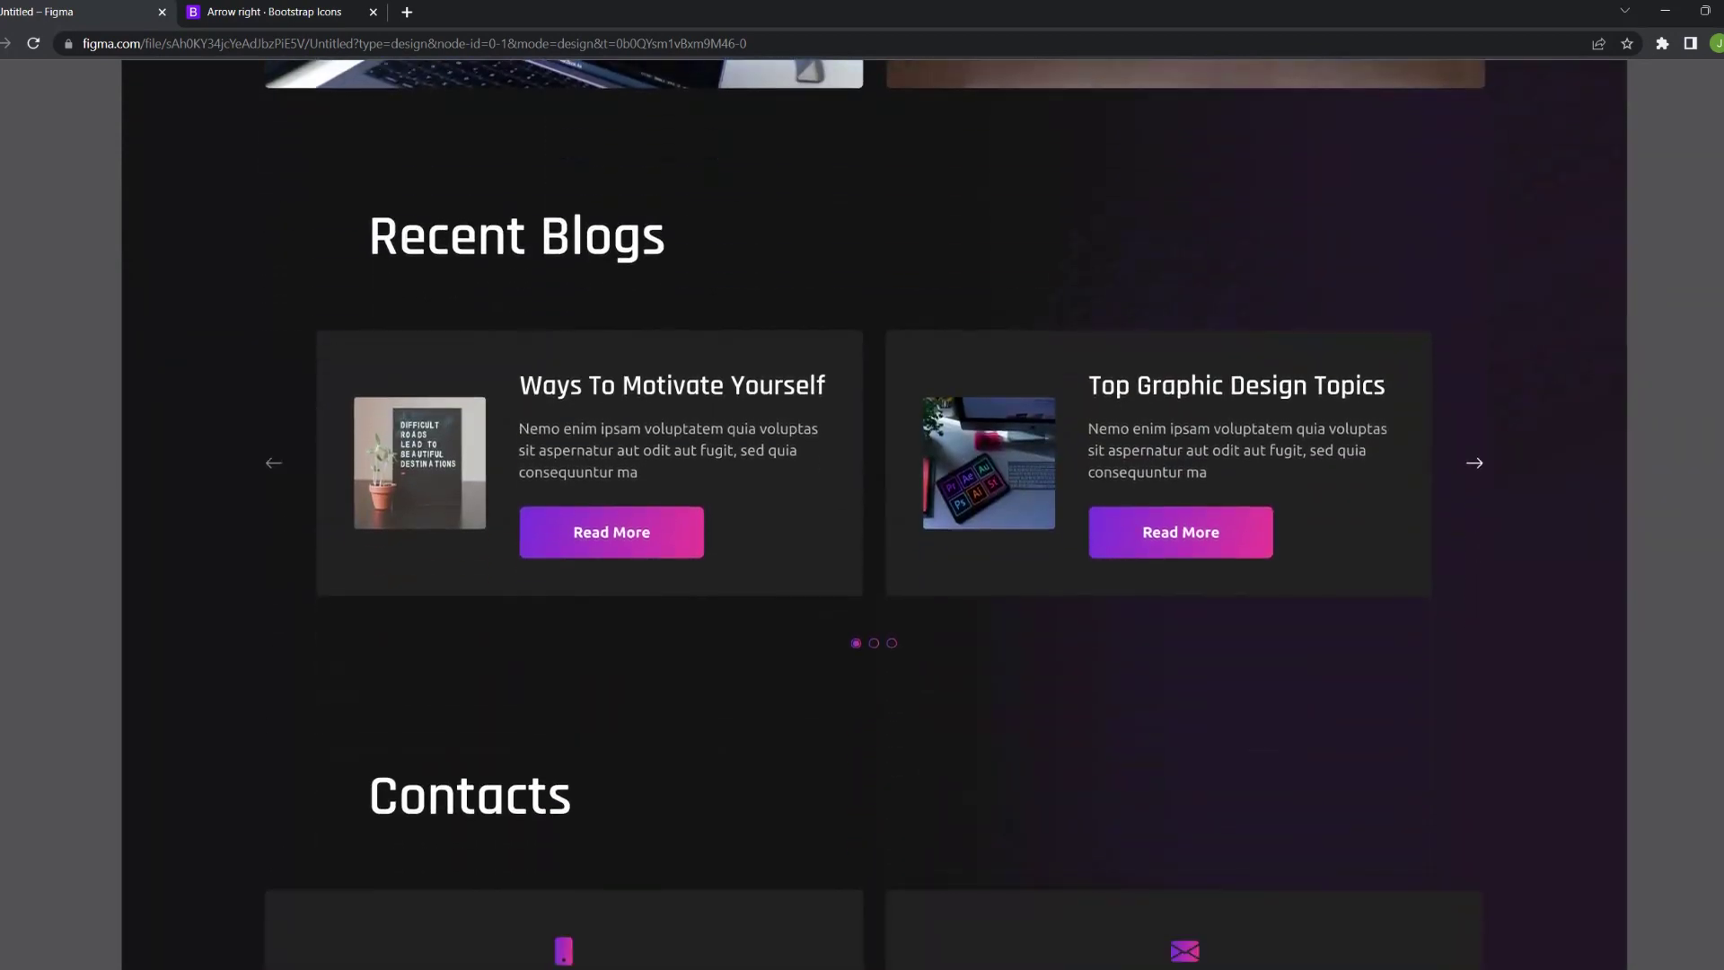
scroll(875, 503, "down", 4)
scroll(876, 503, "down", 5)
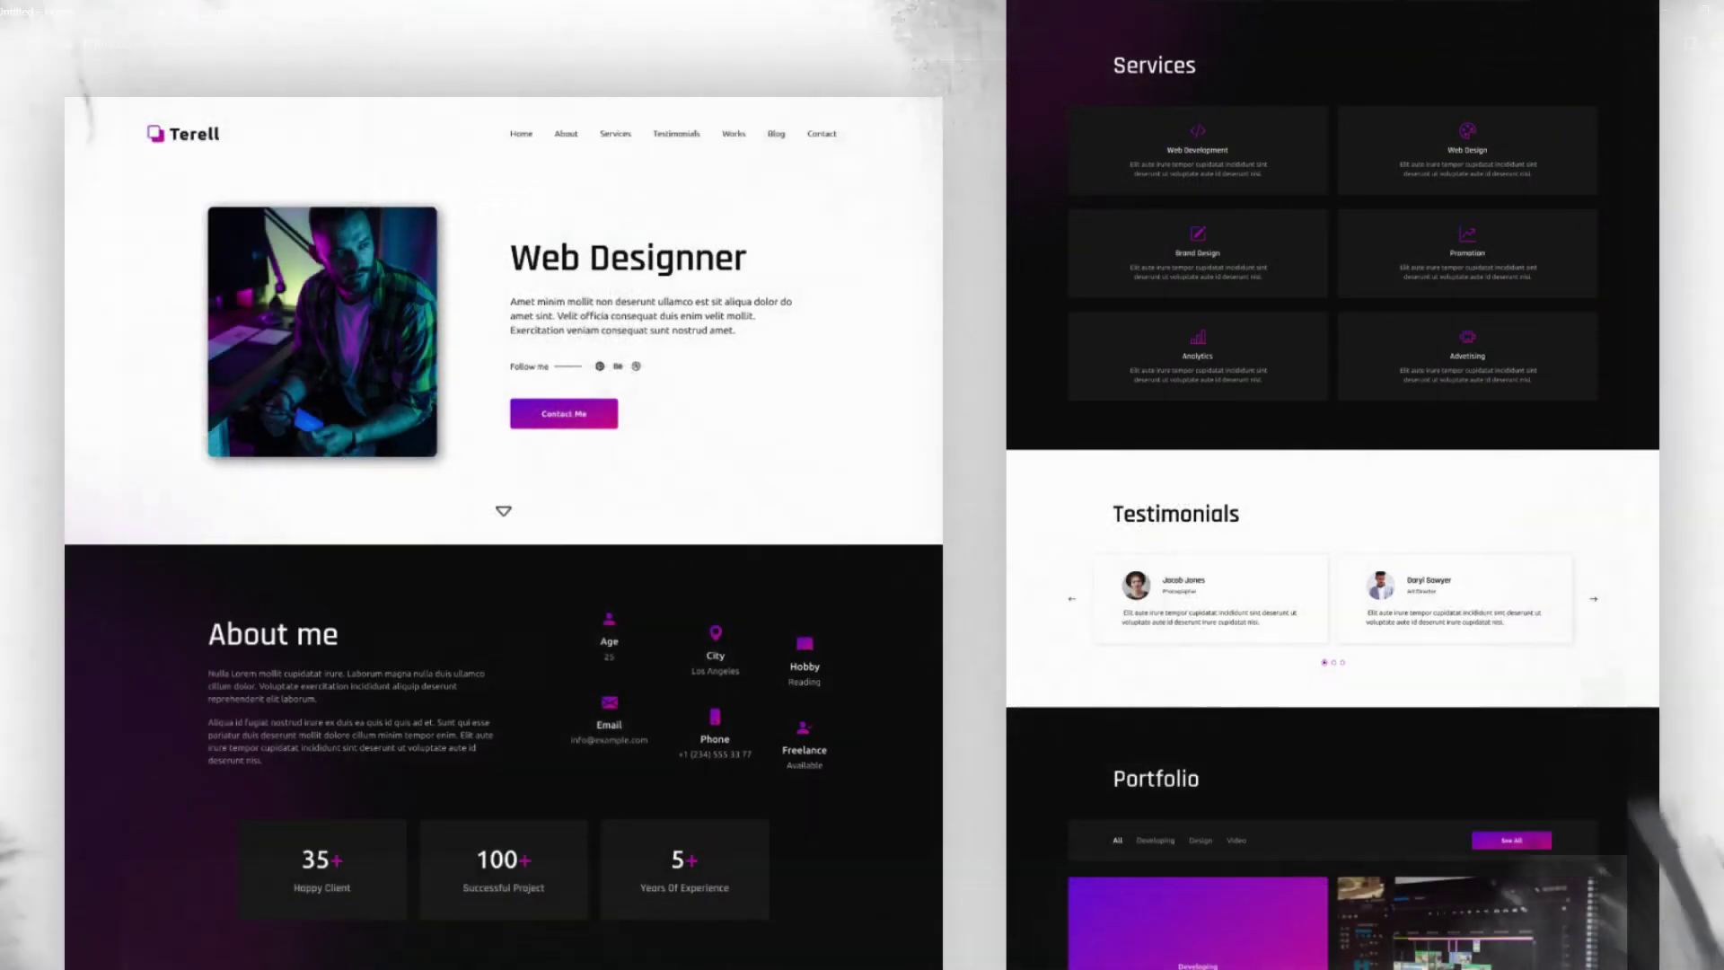